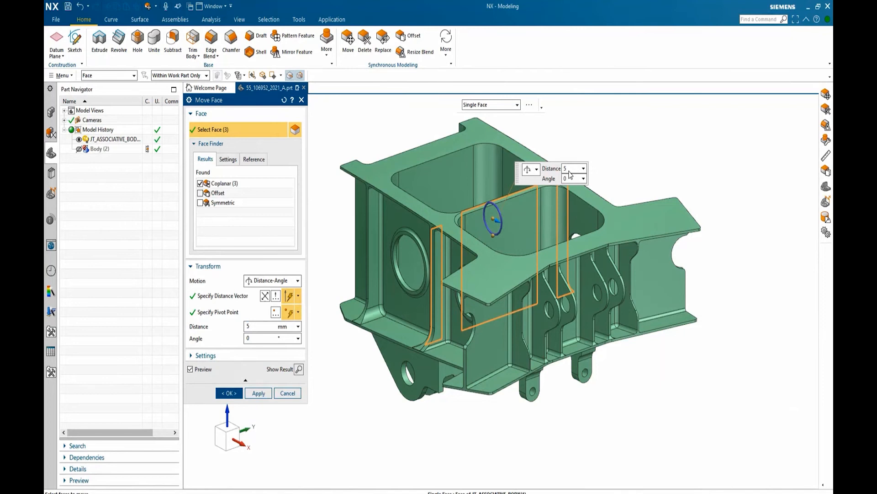
- Move the three selected coplanar inner wall faces by 10 mm and apply the change
{"action": "key", "text": "Return"}
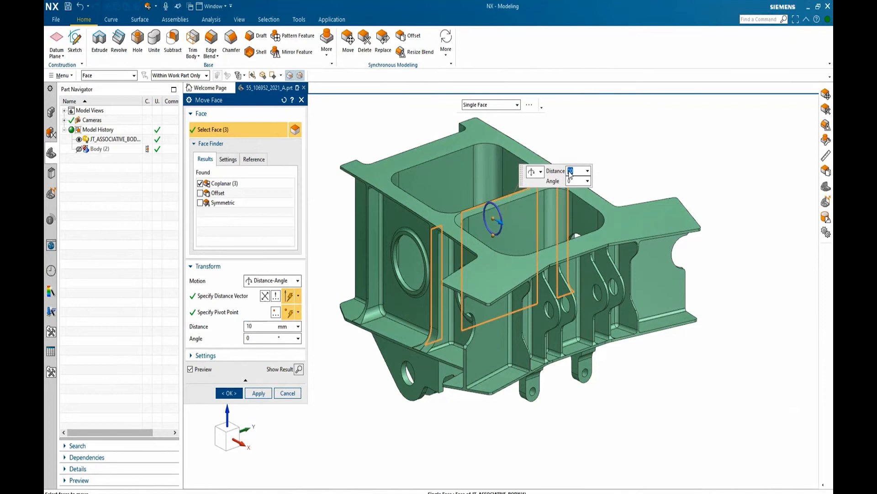
{"action": "left_click", "coordinate": [256, 398]}
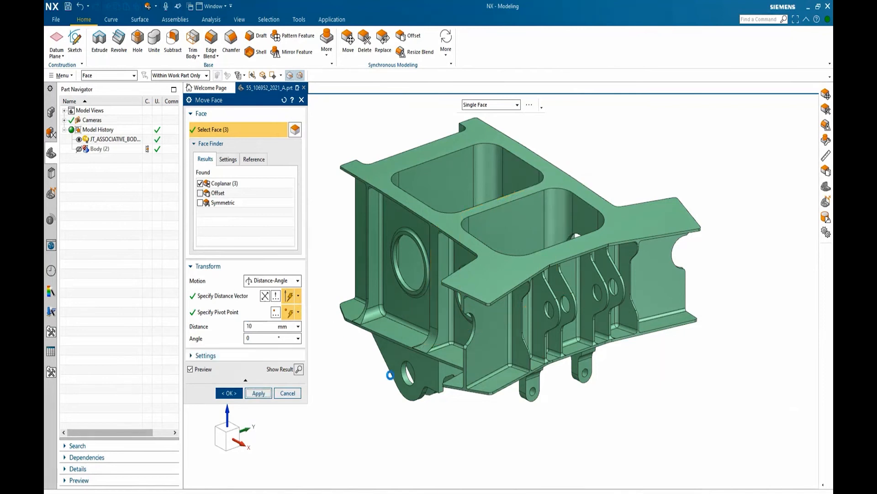
- Move all faces of the smaller round side opening 10 mm along the positive X direction
{"action": "middle_click_drag", "start_coordinate": [373, 377], "coordinate": [397, 368]}
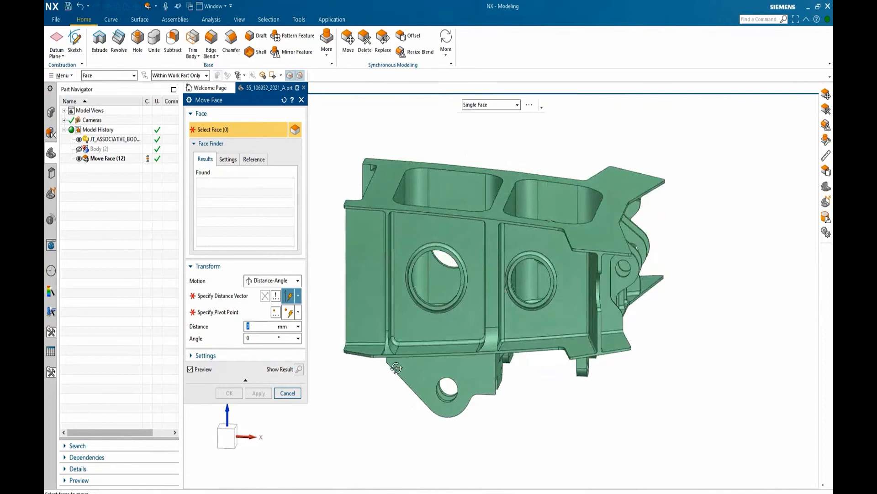
{"action": "key", "text": "F8"}
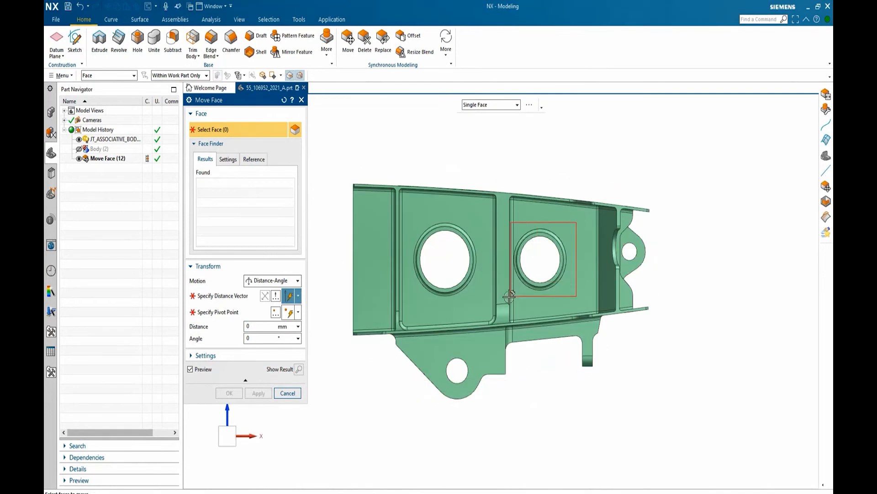
{"action": "left_click", "coordinate": [497, 304]}
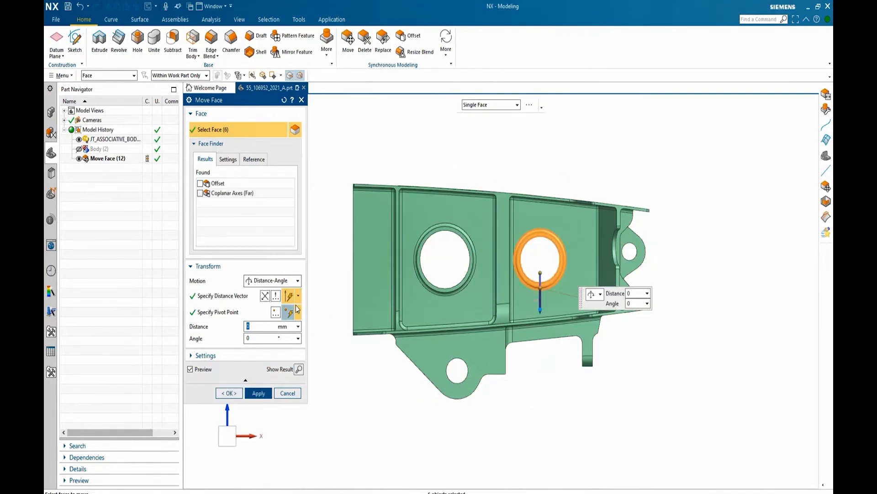
{"action": "left_click", "coordinate": [283, 299]}
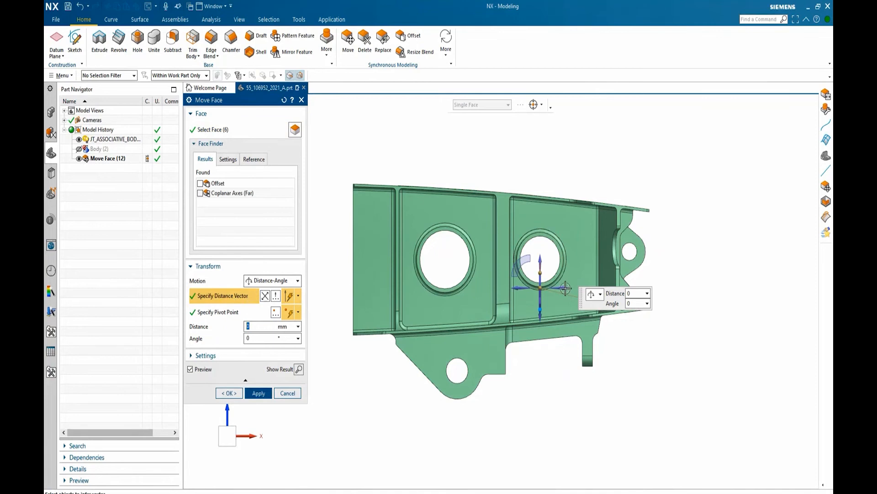
{"action": "left_click", "coordinate": [565, 288]}
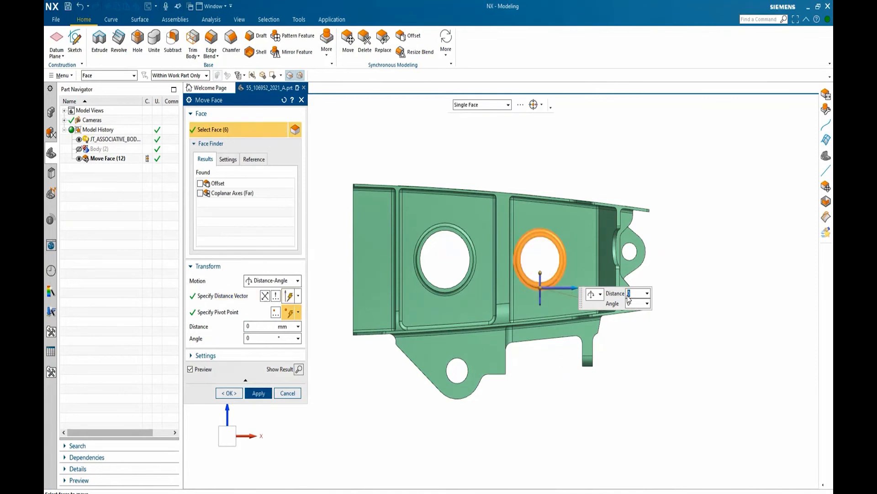
{"action": "key", "text": "Return"}
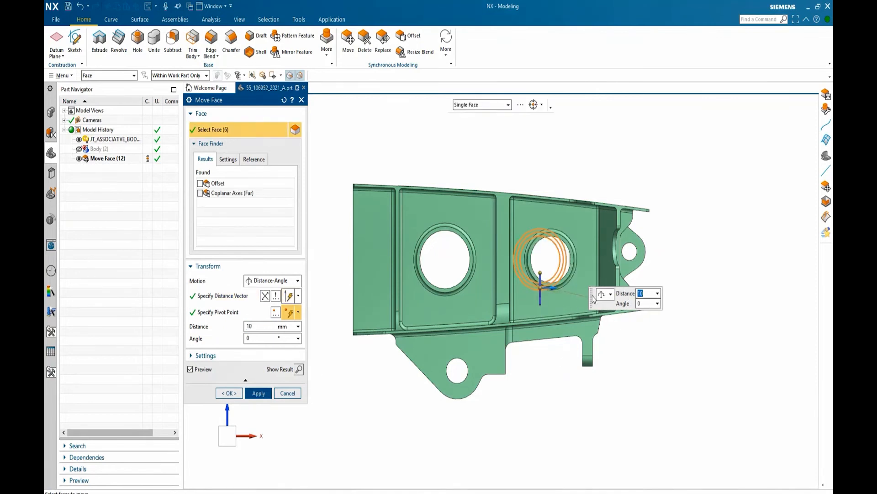
{"action": "left_click", "coordinate": [259, 393]}
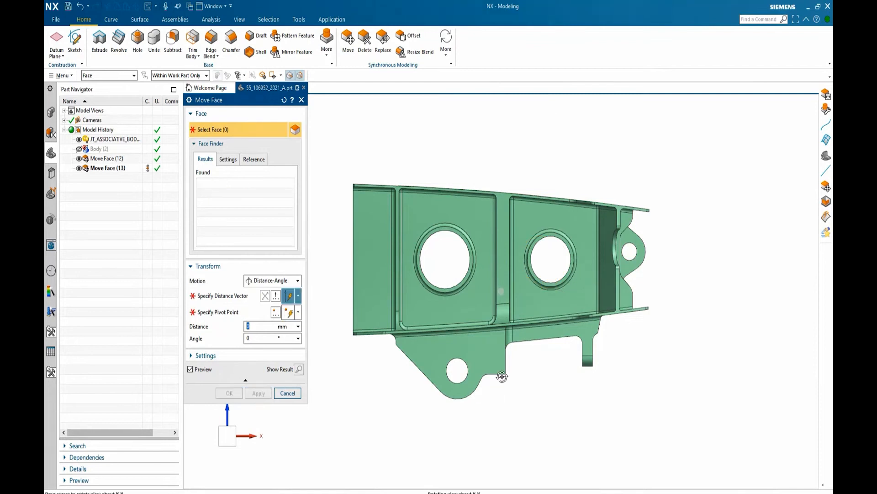
- Select the bore face of the large triangular lug for moving, including its coaxial and offset faces
{"action": "middle_click_drag", "start_coordinate": [501, 377], "coordinate": [633, 283]}
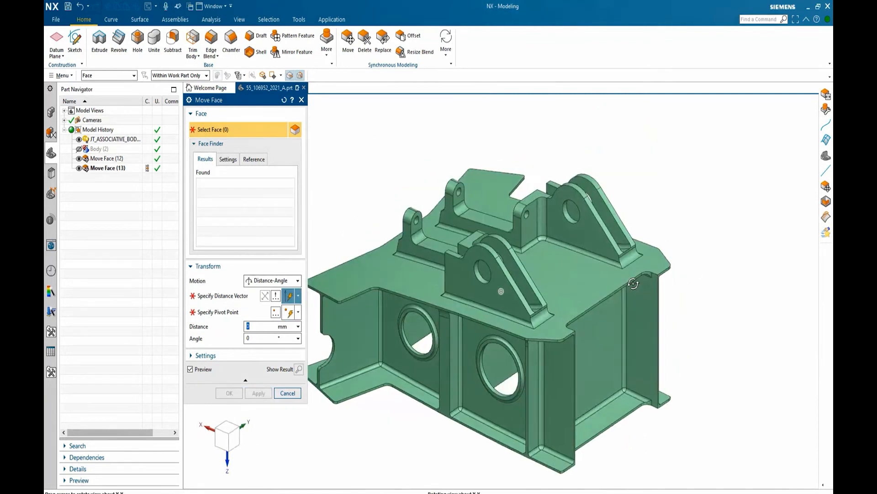
{"action": "scroll", "coordinate": [532, 323], "scroll_direction": "down", "scroll_amount": 4}
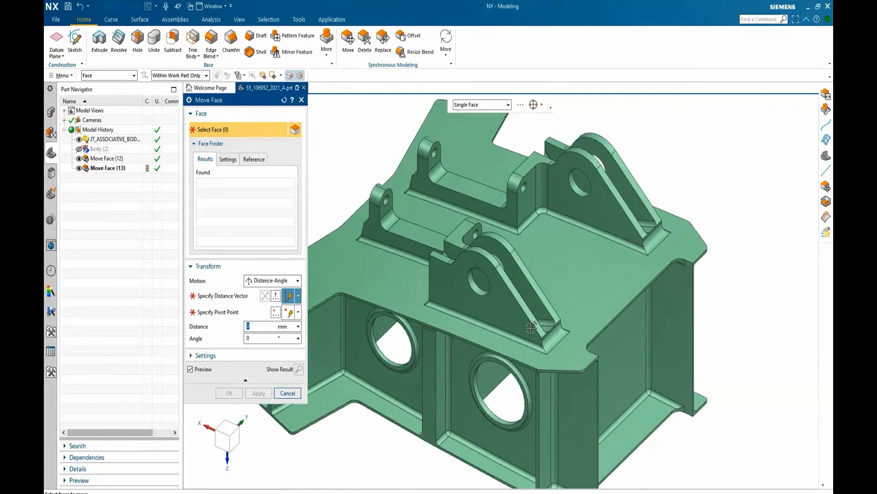
{"action": "scroll", "coordinate": [531, 328], "scroll_direction": "down", "scroll_amount": 2}
{"action": "left_click", "coordinate": [439, 258]}
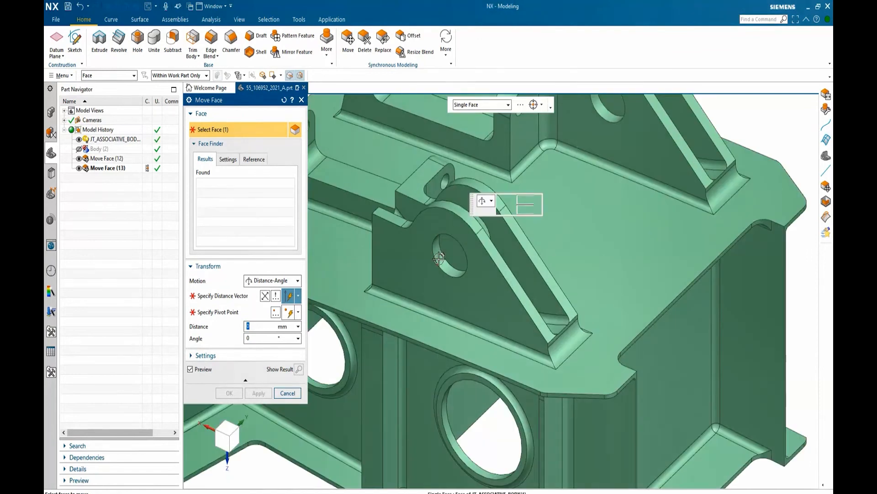
{"action": "left_click", "coordinate": [200, 183]}
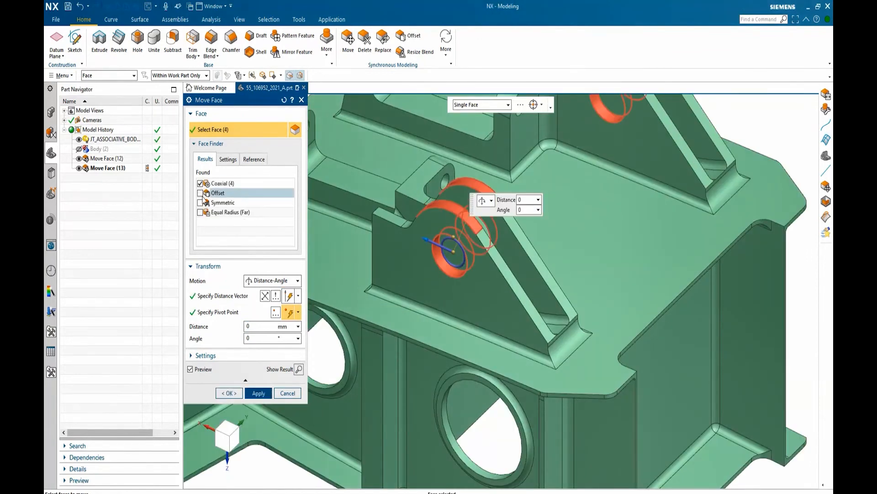
{"action": "left_click", "coordinate": [200, 193]}
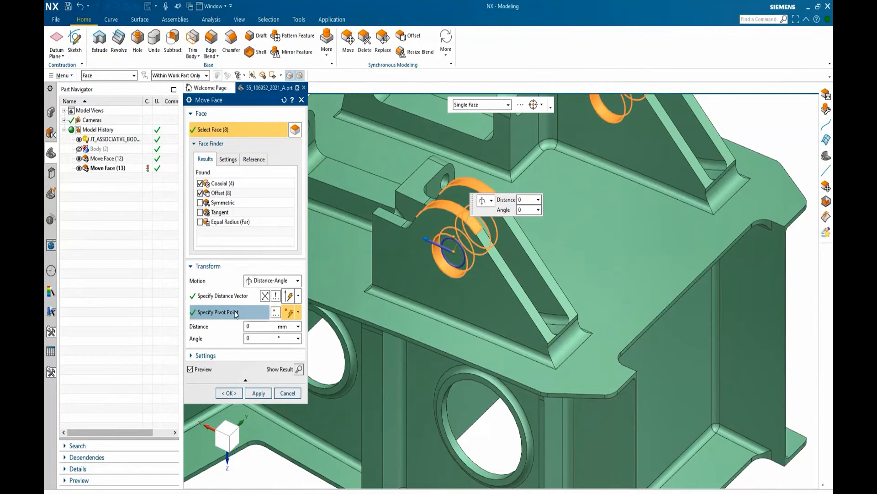
- Rotate the selected lug faces by 50° about a pivot point at the lug's lower sloped corner
{"action": "left_click", "coordinate": [219, 311]}
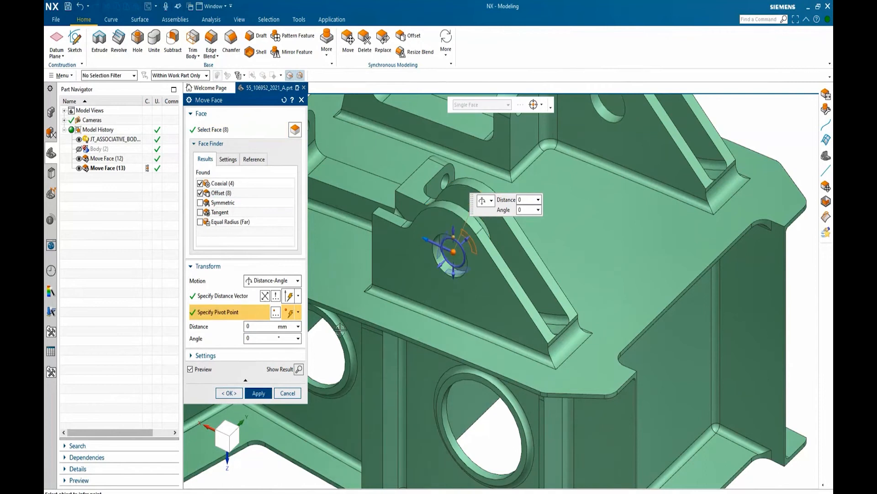
{"action": "left_click", "coordinate": [548, 340]}
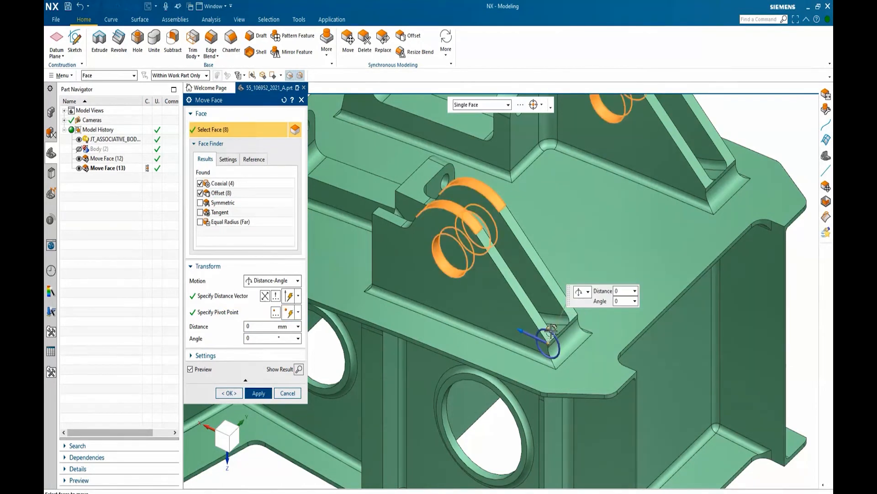
{"action": "left_click_drag", "start_coordinate": [551, 330], "coordinate": [555, 333]}
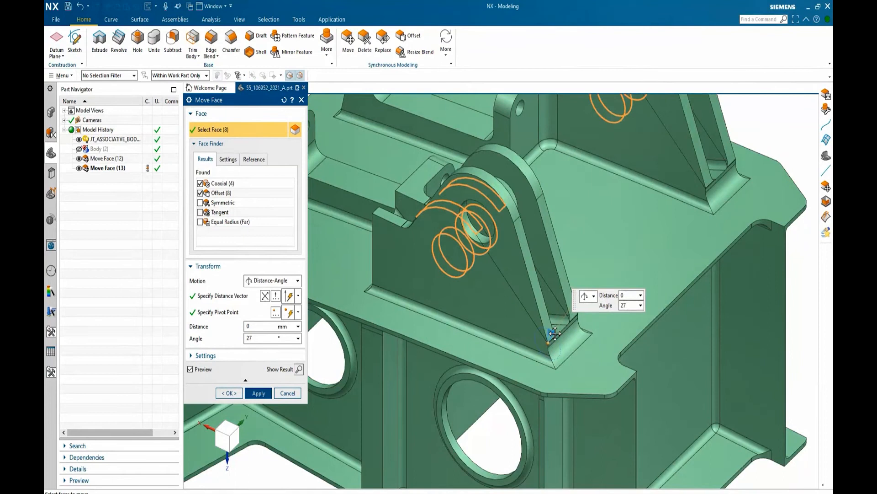
{"action": "scroll", "coordinate": [503, 403], "scroll_direction": "up", "scroll_amount": 3}
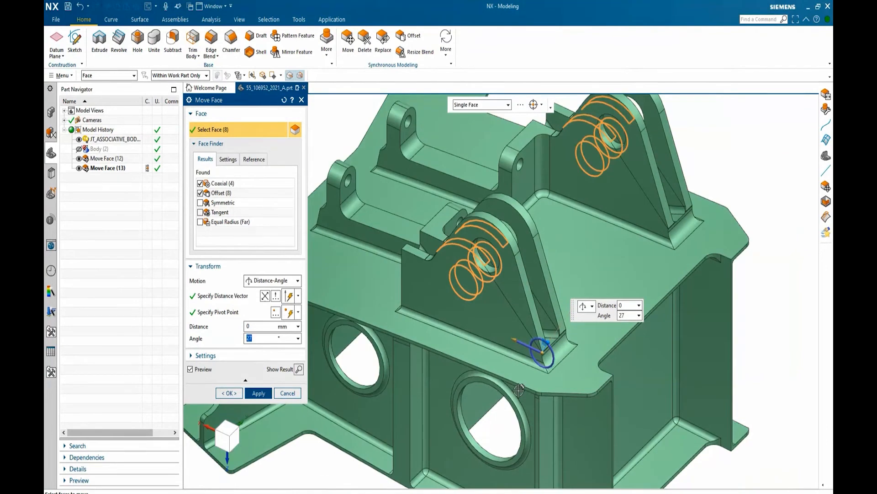
{"action": "scroll", "coordinate": [539, 357], "scroll_direction": "up", "scroll_amount": 2}
{"action": "left_click_drag", "start_coordinate": [540, 355], "coordinate": [551, 352]}
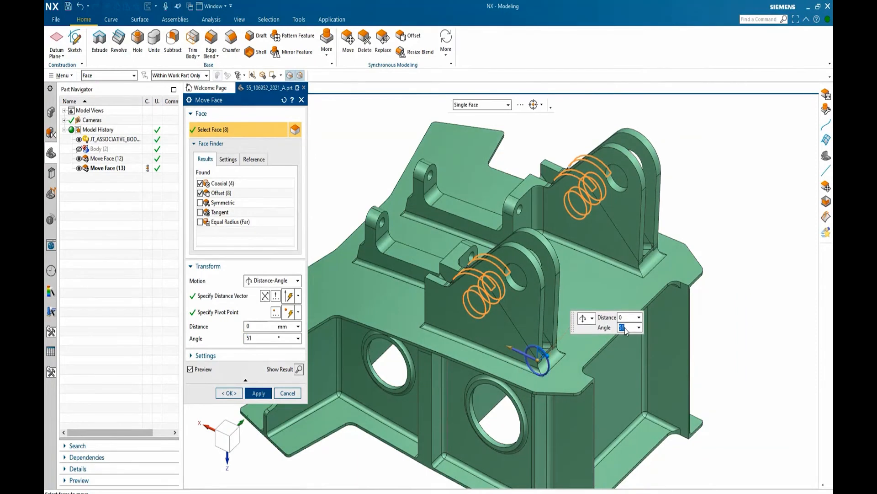
{"action": "type", "text": "50"}
{"action": "key", "text": "Return"}
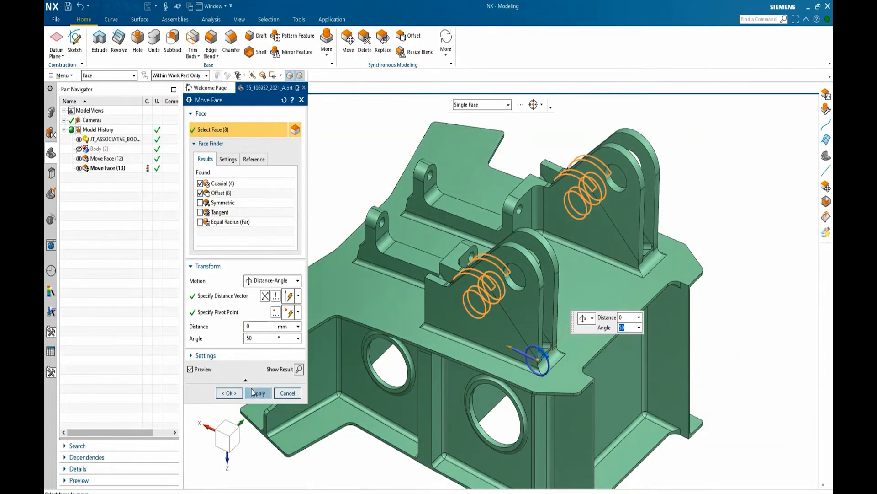
{"action": "left_click", "coordinate": [229, 393]}
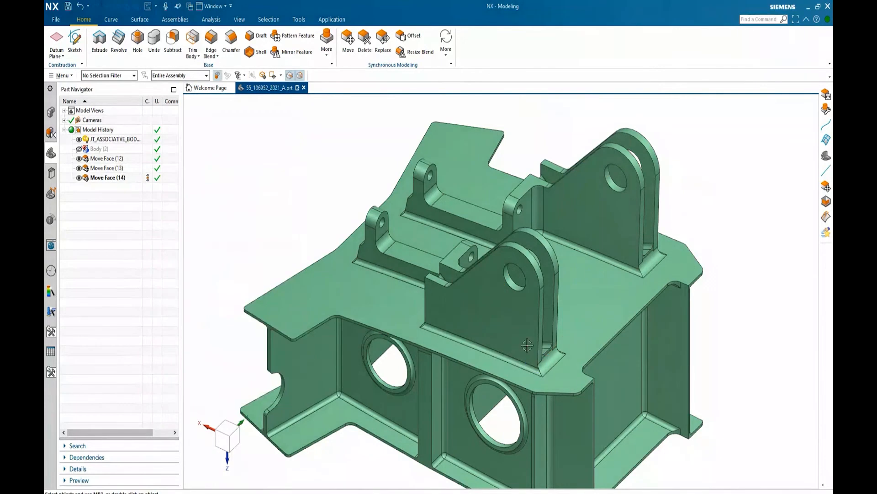
- Place a synchronous Linear Dimension across the lug's notched end, from the inner plate edge to the outer plate
{"action": "middle_click_drag", "start_coordinate": [552, 344], "coordinate": [431, 348]}
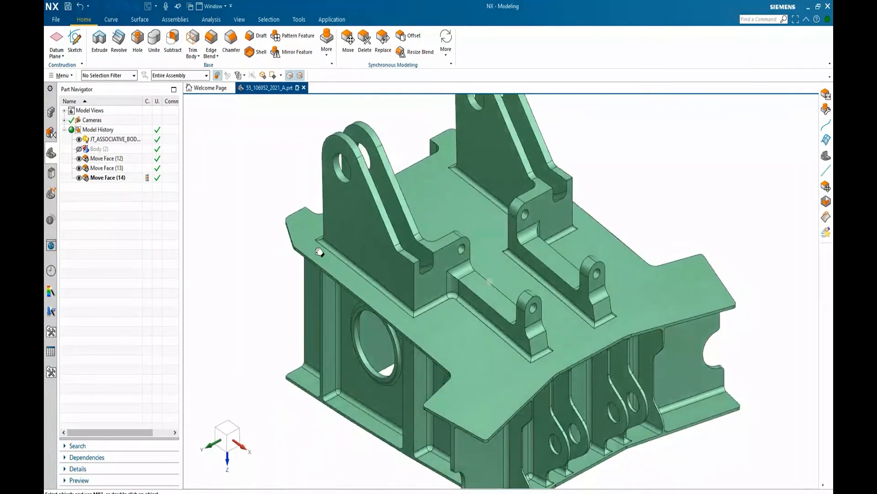
{"action": "middle_click_drag", "start_coordinate": [319, 251], "coordinate": [343, 295], "text": "shift"}
{"action": "left_click", "coordinate": [446, 49]}
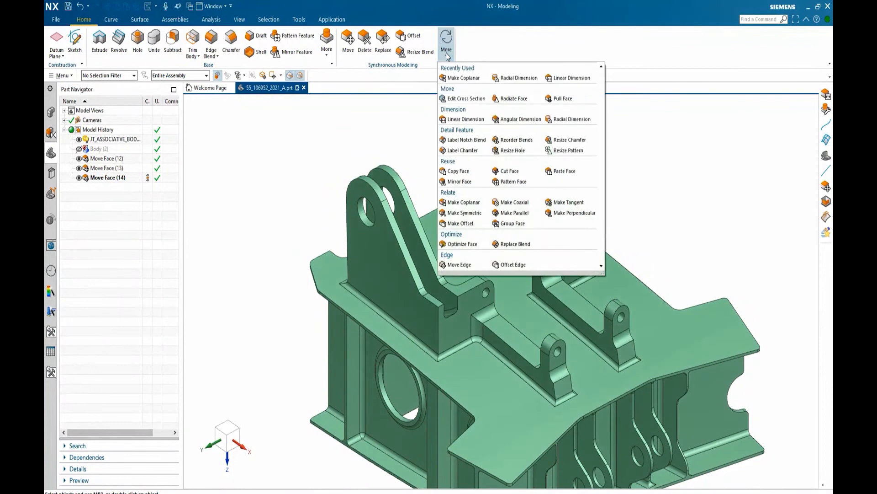
{"action": "left_click", "coordinate": [458, 119]}
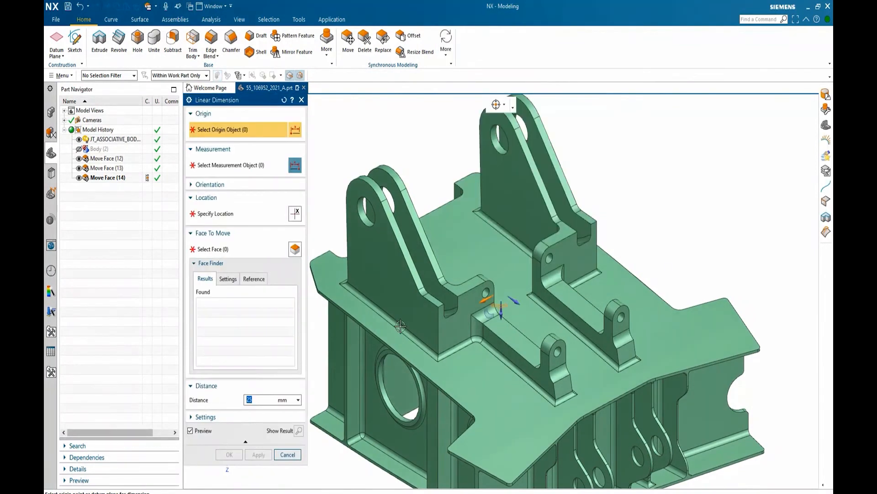
{"action": "scroll", "coordinate": [453, 312], "scroll_direction": "up", "scroll_amount": 3}
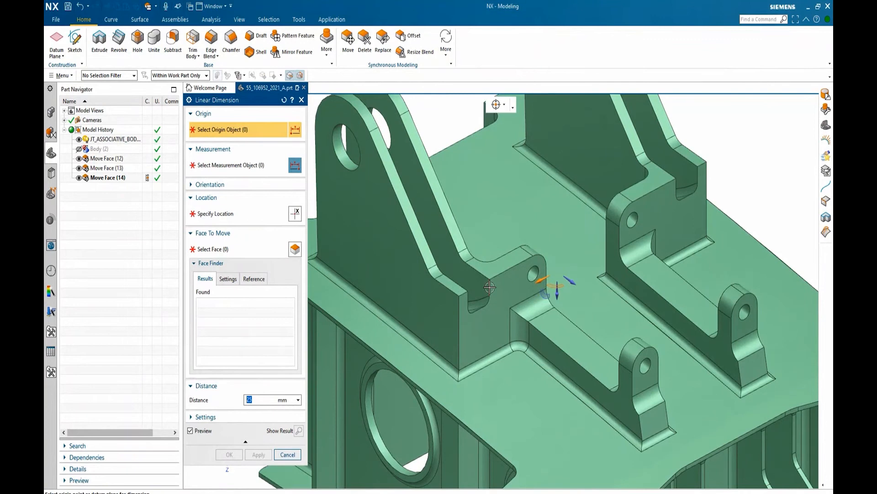
{"action": "left_click", "coordinate": [490, 287]}
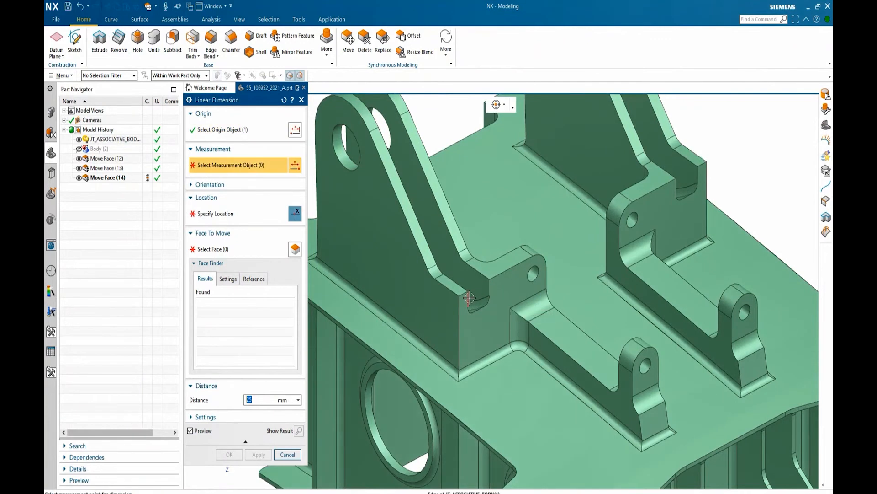
{"action": "left_click", "coordinate": [471, 299]}
{"action": "left_click", "coordinate": [454, 343]}
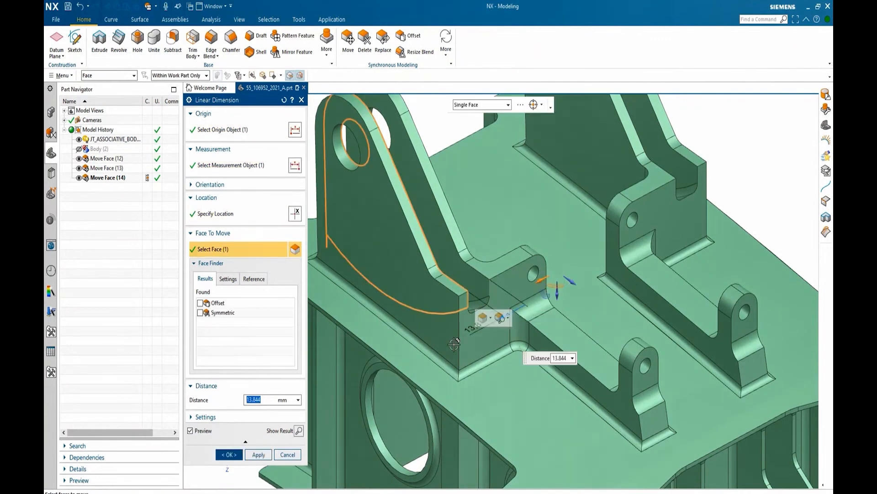
- Add the offset and symmetric faces to the faces to move, and set the linear dimension to 25 mm
{"action": "left_click", "coordinate": [200, 302]}
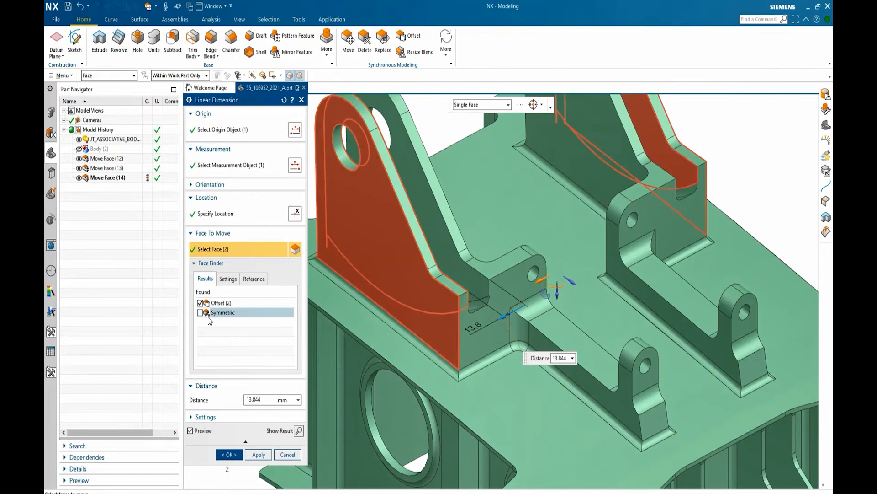
{"action": "left_click", "coordinate": [200, 312]}
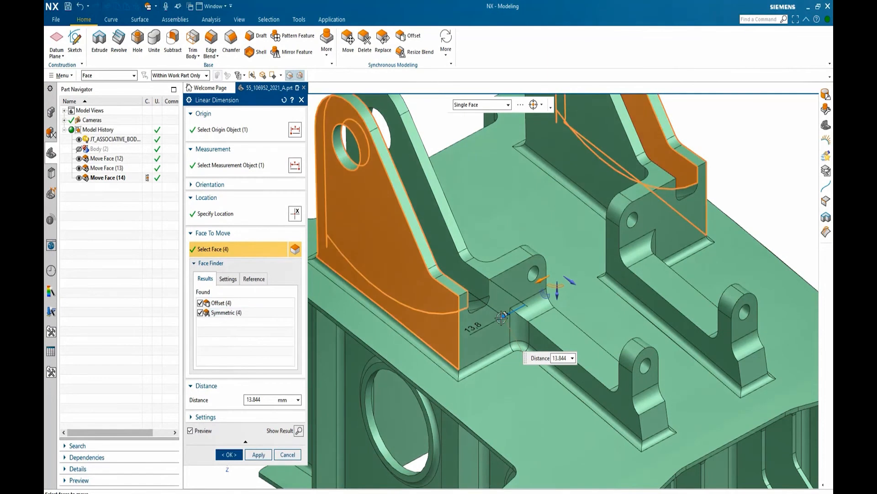
{"action": "left_click_drag", "start_coordinate": [498, 321], "coordinate": [483, 327]}
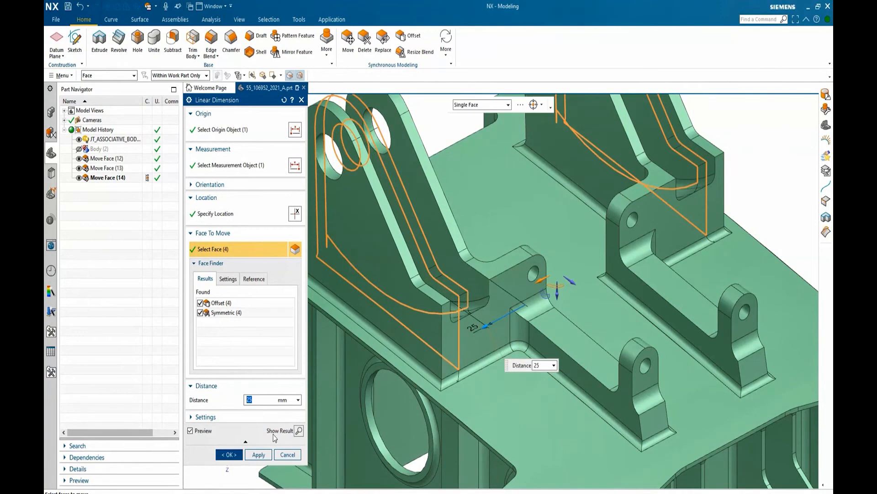
{"action": "left_click", "coordinate": [229, 455]}
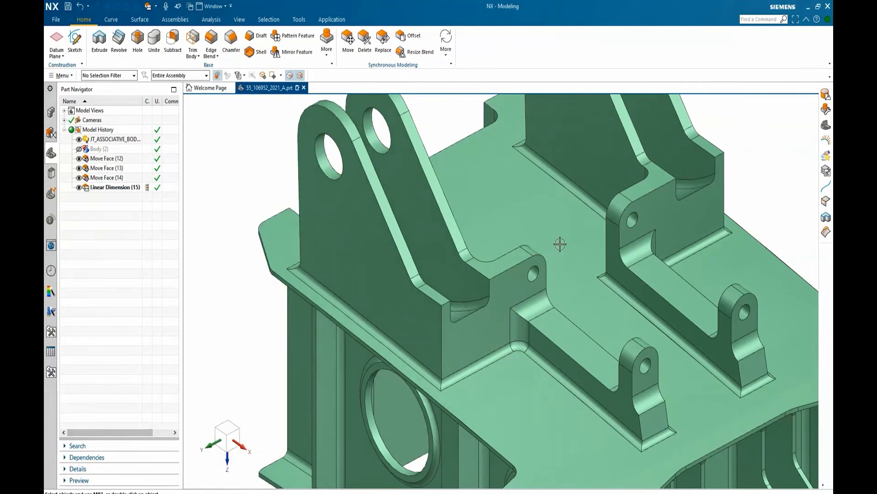
- Resize the circular opening in the side wall and its coaxial opening to a 15 mm radius with Radial Dimension
{"action": "scroll", "coordinate": [560, 244], "scroll_direction": "down", "scroll_amount": 2}
{"action": "left_click", "coordinate": [446, 40]}
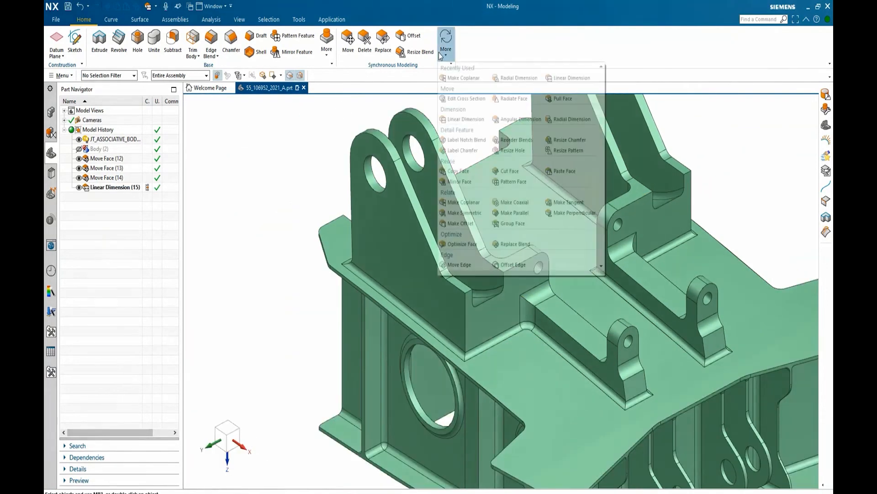
{"action": "left_click", "coordinate": [553, 121]}
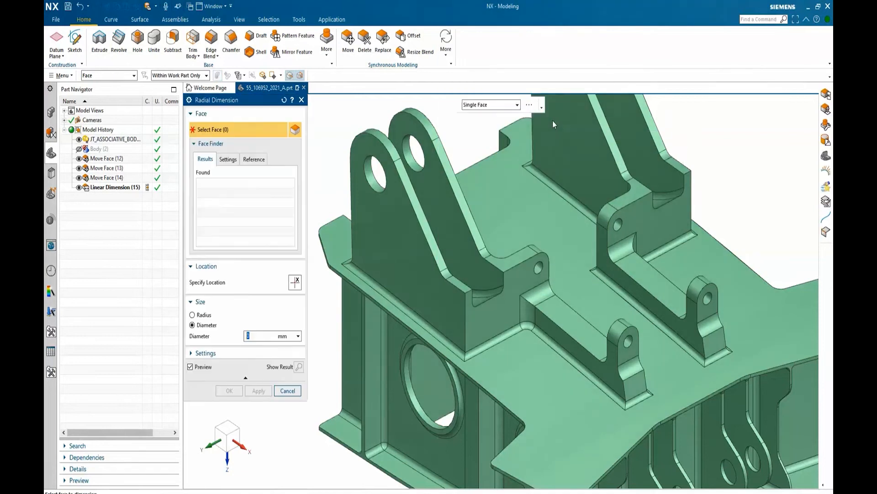
{"action": "left_click", "coordinate": [410, 385]}
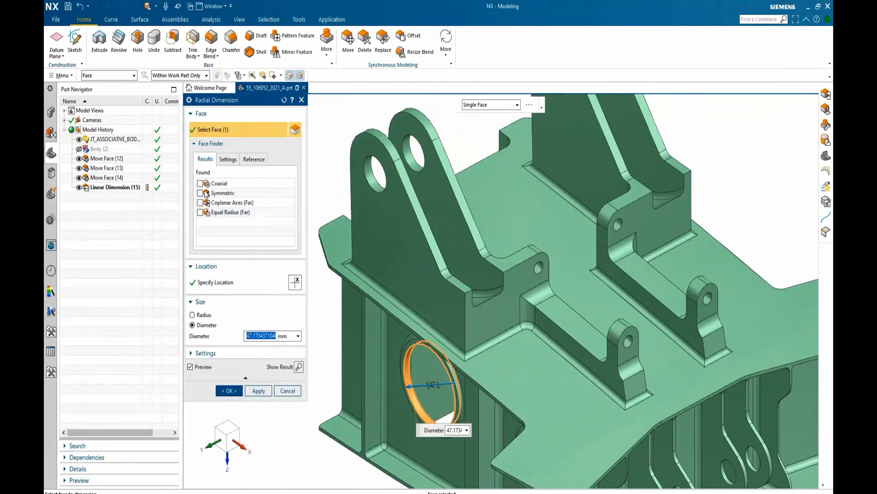
{"action": "left_click", "coordinate": [200, 183]}
{"action": "middle_click_drag", "start_coordinate": [516, 238], "coordinate": [526, 210]}
{"action": "left_click", "coordinate": [192, 315]}
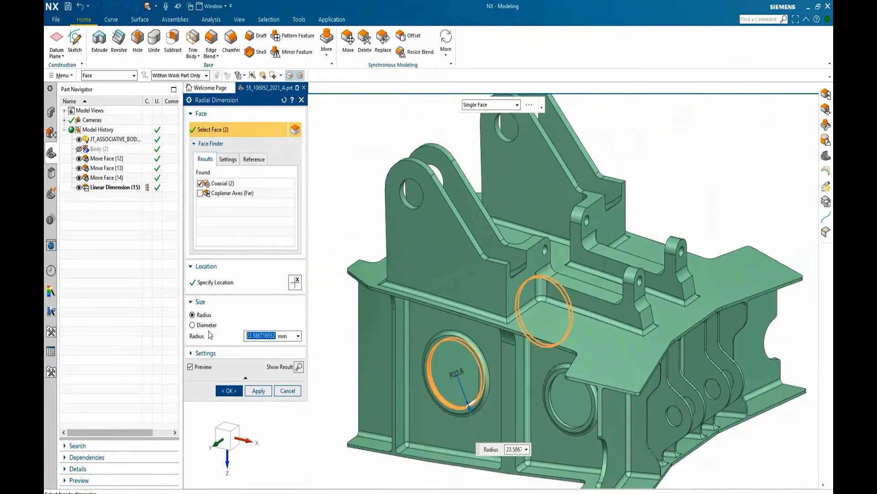
{"action": "left_click_drag", "start_coordinate": [470, 407], "coordinate": [465, 395]}
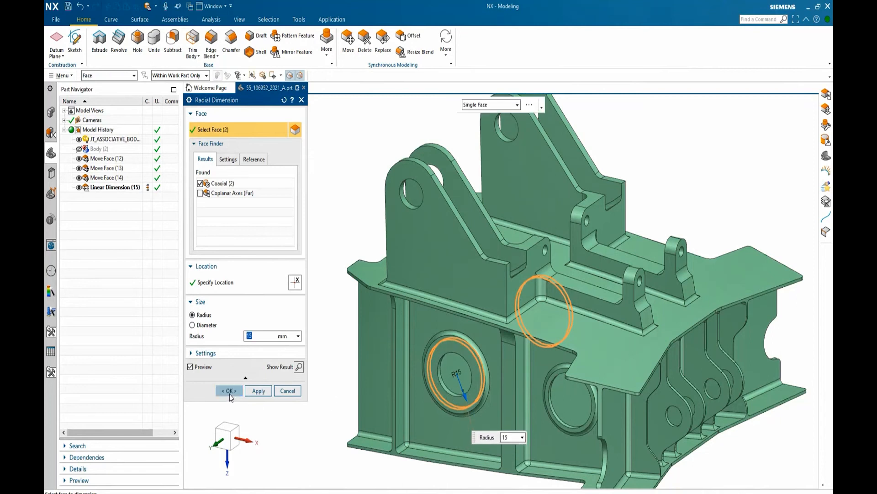
{"action": "left_click", "coordinate": [229, 390]}
- Make the upper holed face of the nearer small lug coplanar with the sloped face below it
{"action": "mouse_move", "coordinate": [475, 399]}
{"action": "middle_mouse_down"}
{"action": "mouse_move", "coordinate": [437, 390]}
{"action": "mouse_move", "coordinate": [458, 386]}
{"action": "mouse_move", "coordinate": [467, 396]}
{"action": "middle_mouse_up"}
{"action": "scroll", "coordinate": [719, 249], "scroll_direction": "up", "scroll_amount": 2}
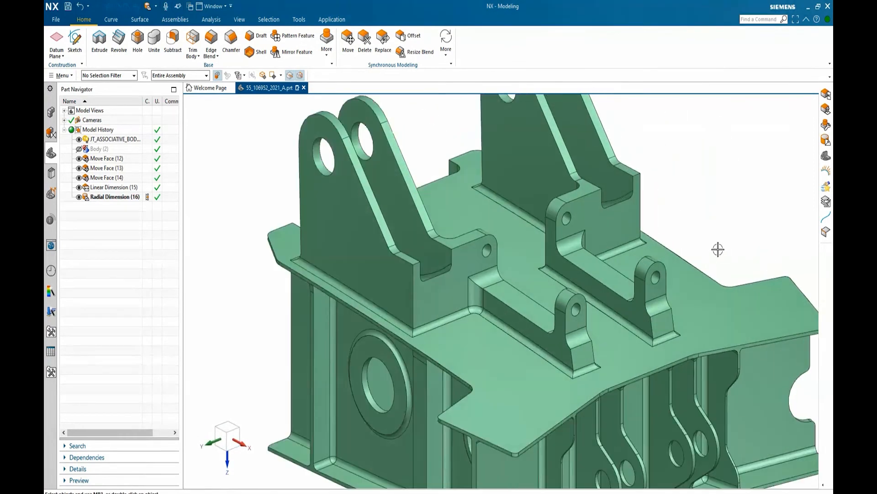
{"action": "left_click", "coordinate": [448, 54]}
{"action": "left_click", "coordinate": [471, 206]}
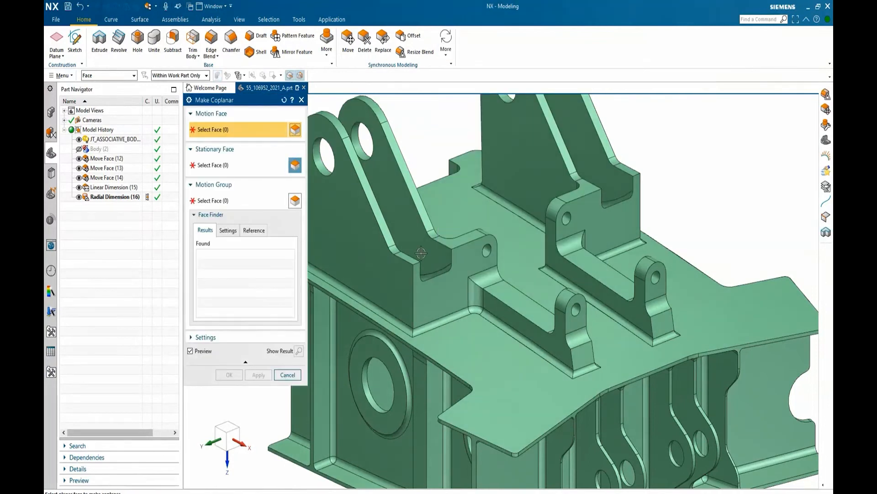
{"action": "left_click", "coordinate": [576, 351]}
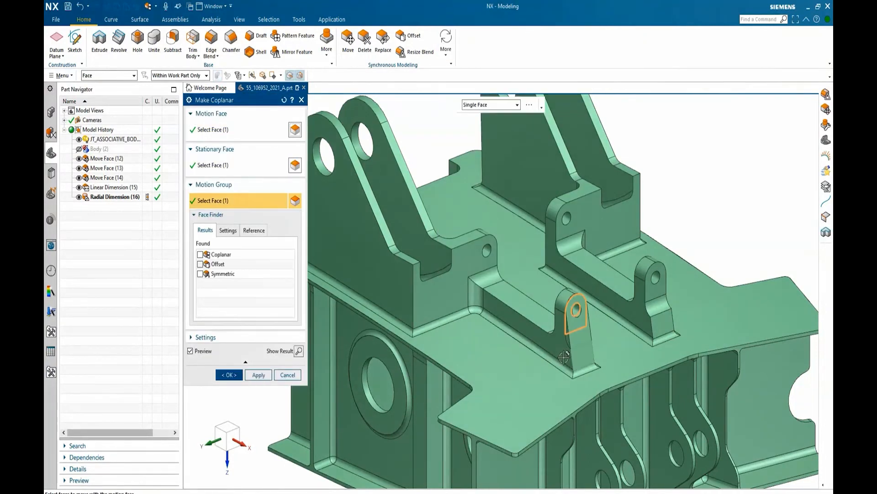
{"action": "left_click", "coordinate": [259, 375]}
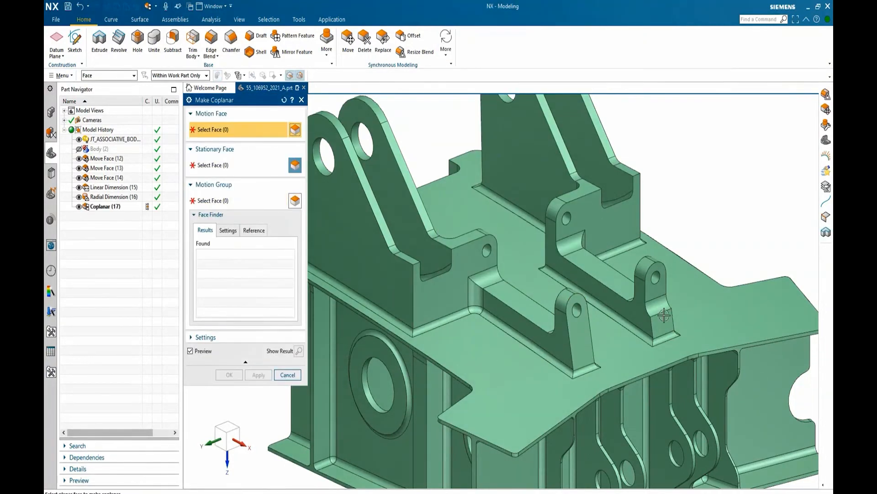
- Make the holed face of the other small lug coplanar with its lower sloped face
{"action": "left_click", "coordinate": [656, 292]}
{"action": "left_click", "coordinate": [661, 322]}
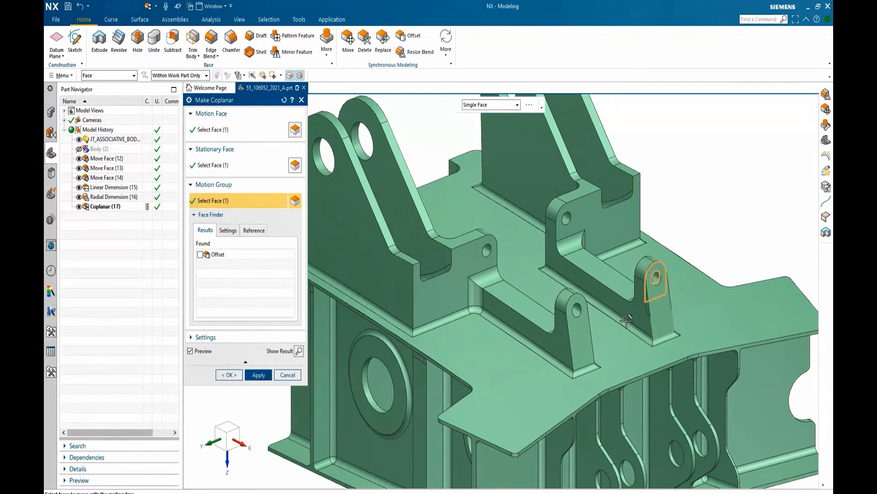
{"action": "left_click", "coordinate": [229, 376]}
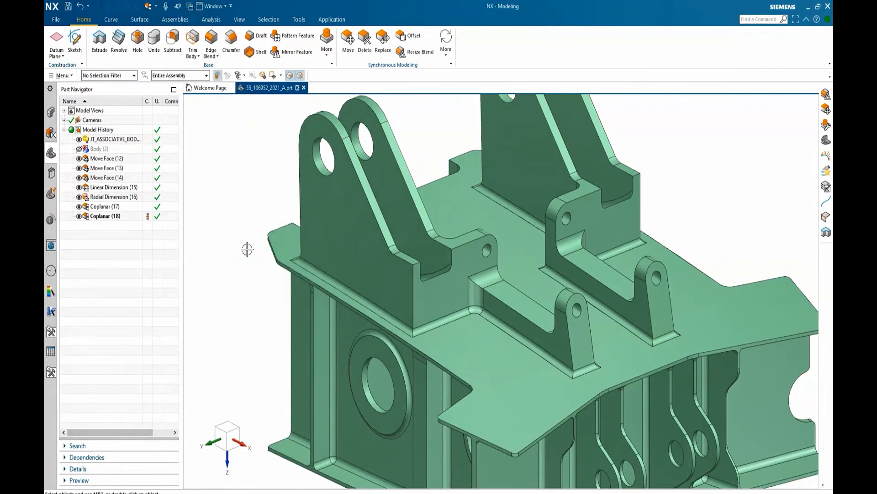
- Resize the connected blends at the inner corner of the lower flange and vertical wall to a 5 mm radius
{"action": "scroll", "coordinate": [248, 259], "scroll_direction": "down", "scroll_amount": 2}
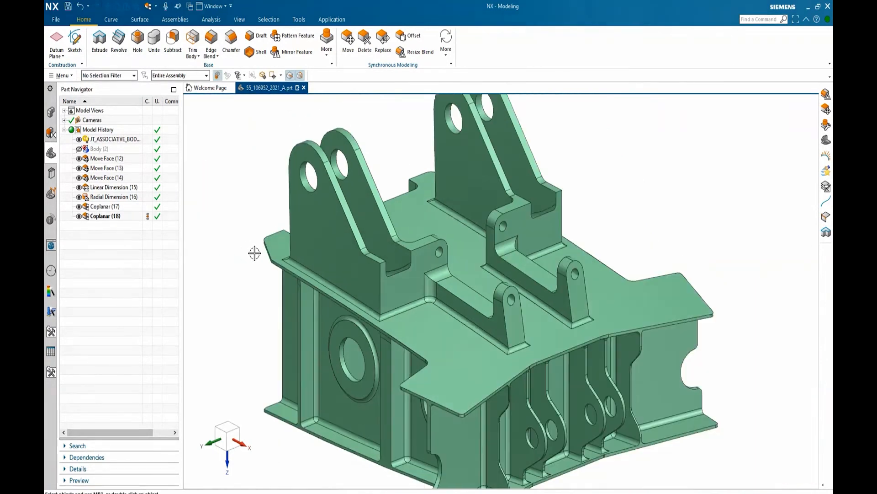
{"action": "scroll", "coordinate": [275, 435], "scroll_direction": "down", "scroll_amount": 1}
{"action": "scroll", "coordinate": [342, 448], "scroll_direction": "up", "scroll_amount": 3}
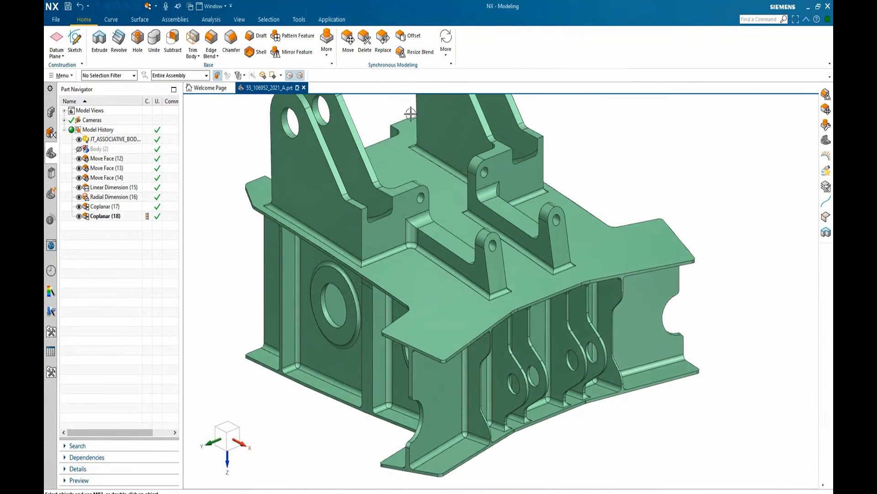
{"action": "left_click", "coordinate": [414, 51]}
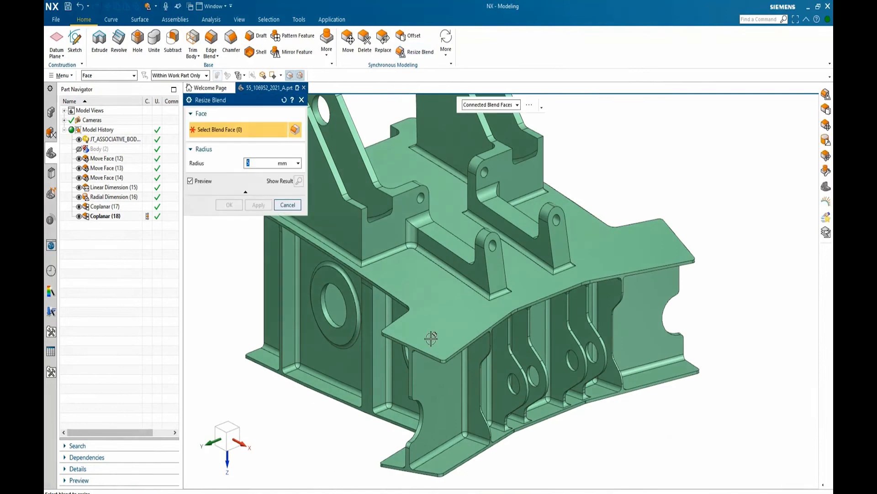
{"action": "left_click", "coordinate": [440, 446]}
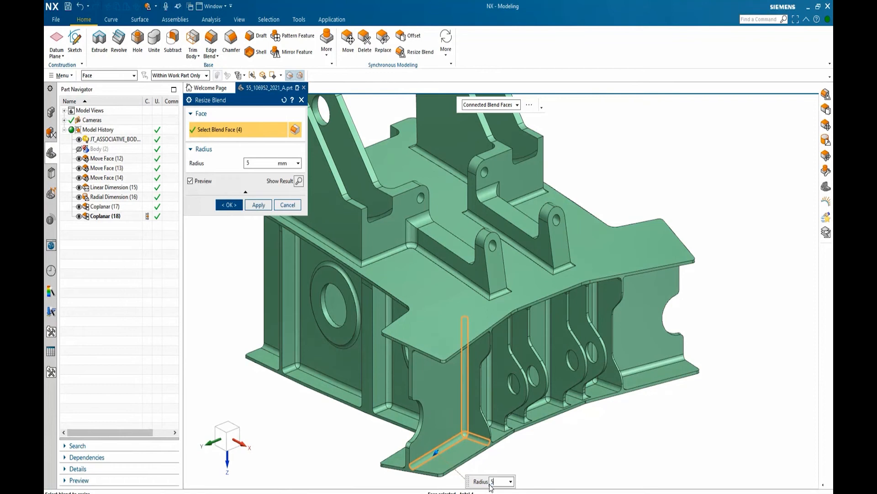
{"action": "type", "text": "5"}
{"action": "key", "text": "Return"}
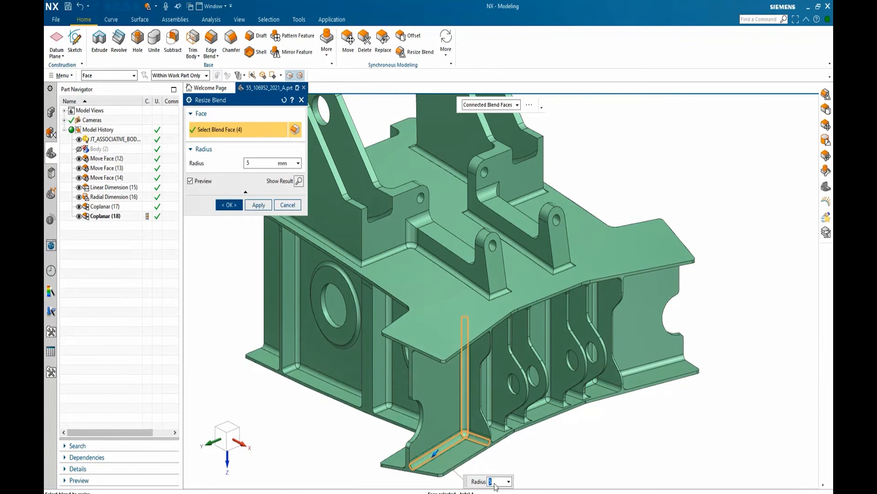
{"action": "left_click", "coordinate": [229, 205]}
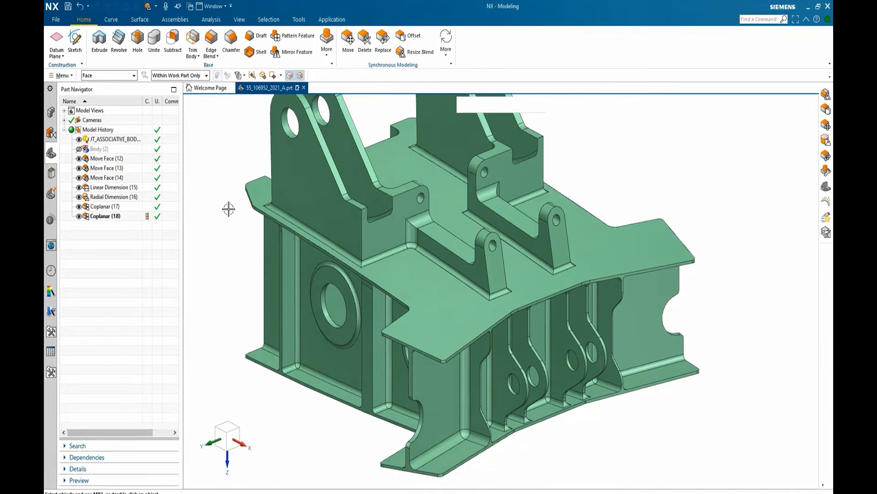
- Show the hidden sheet Body (2) and replace the outer face of the plate with the two large pockets with it
{"action": "left_click", "coordinate": [79, 150]}
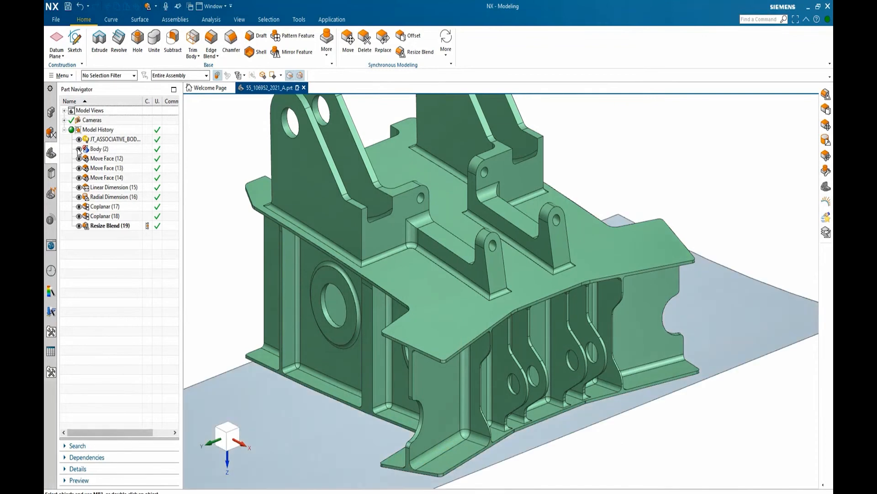
{"action": "scroll", "coordinate": [644, 356], "scroll_direction": "down", "scroll_amount": 3}
{"action": "middle_click_drag", "start_coordinate": [581, 417], "coordinate": [583, 313]}
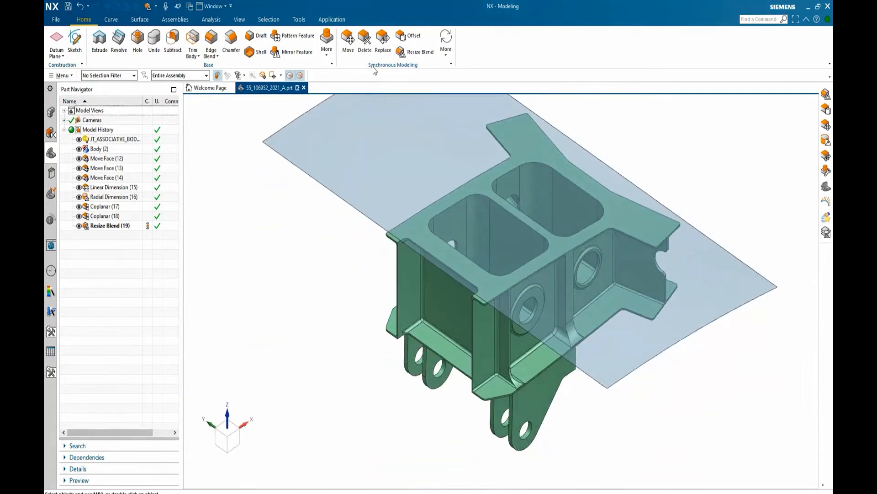
{"action": "left_click", "coordinate": [383, 40]}
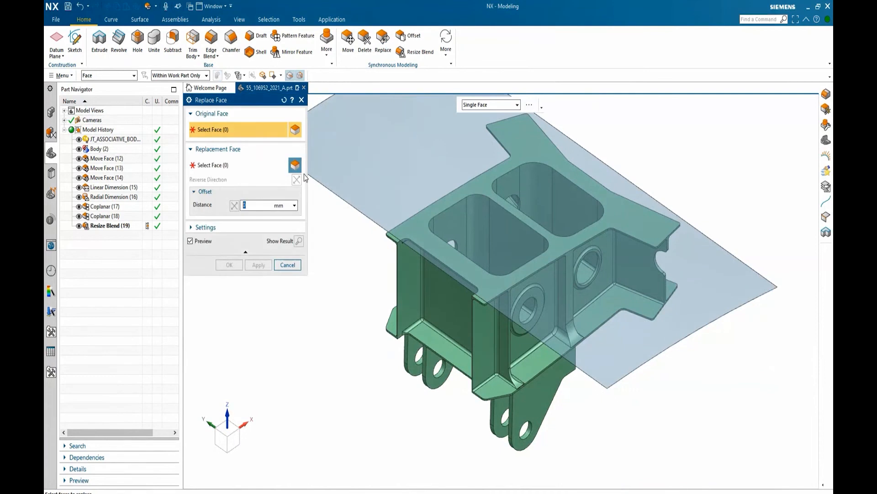
{"action": "left_click", "coordinate": [481, 297]}
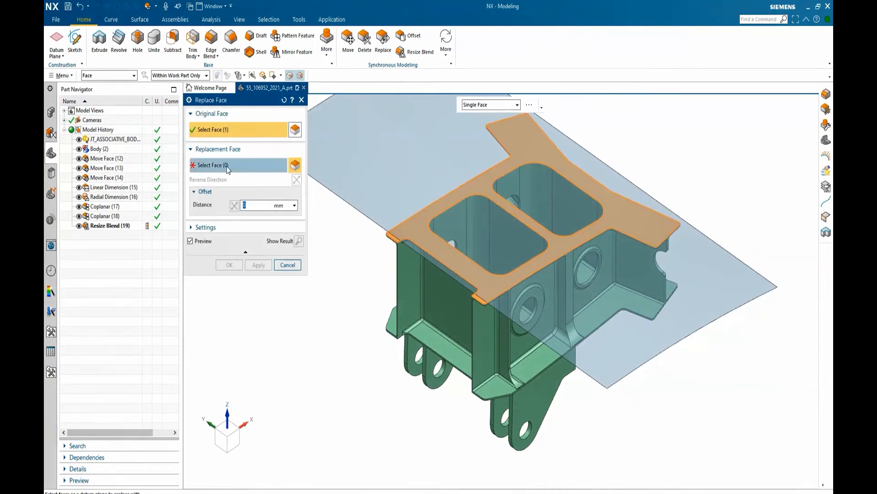
{"action": "left_click", "coordinate": [606, 357]}
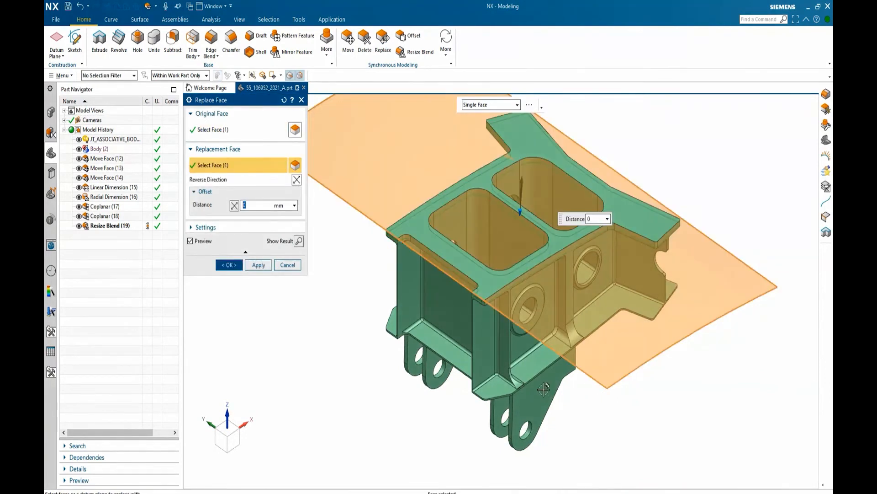
{"action": "left_click", "coordinate": [259, 264]}
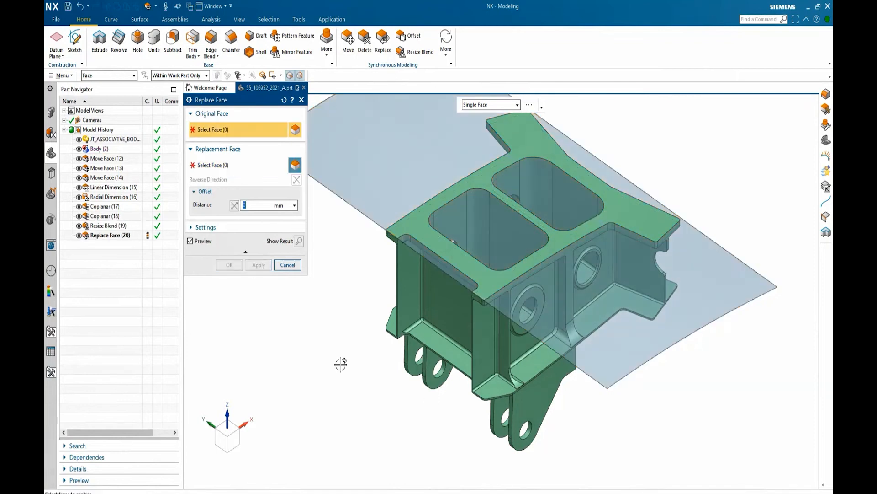
- Select the inner faces of the reshaped plate along the first side wall as the faces to replace
{"action": "middle_click_drag", "start_coordinate": [430, 395], "coordinate": [431, 363]}
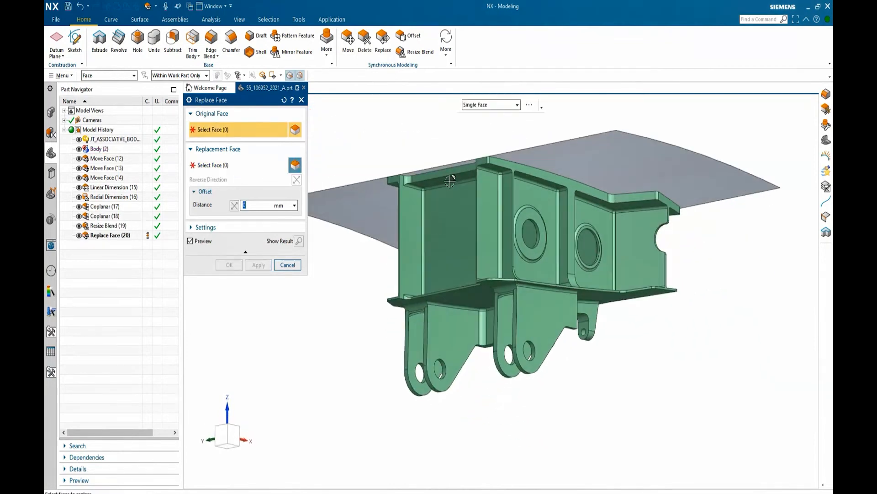
{"action": "left_click", "coordinate": [450, 181]}
{"action": "left_click", "coordinate": [499, 169]}
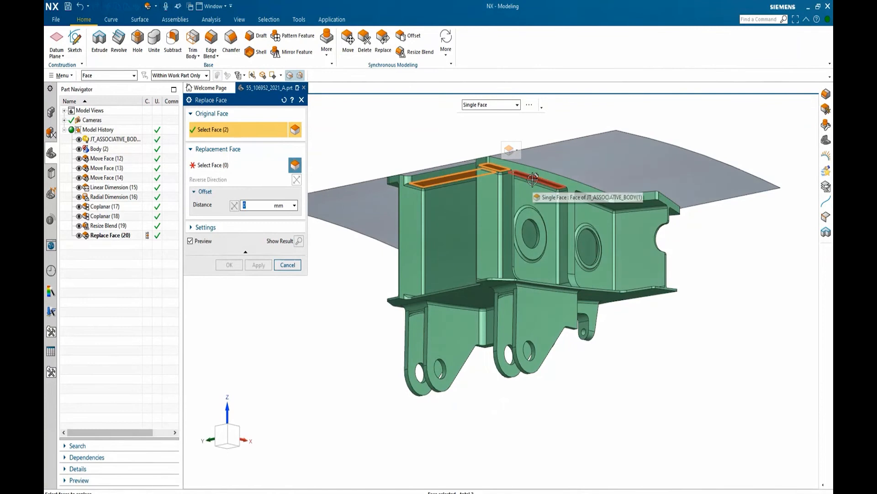
{"action": "left_click", "coordinate": [538, 182]}
{"action": "left_click", "coordinate": [589, 198]}
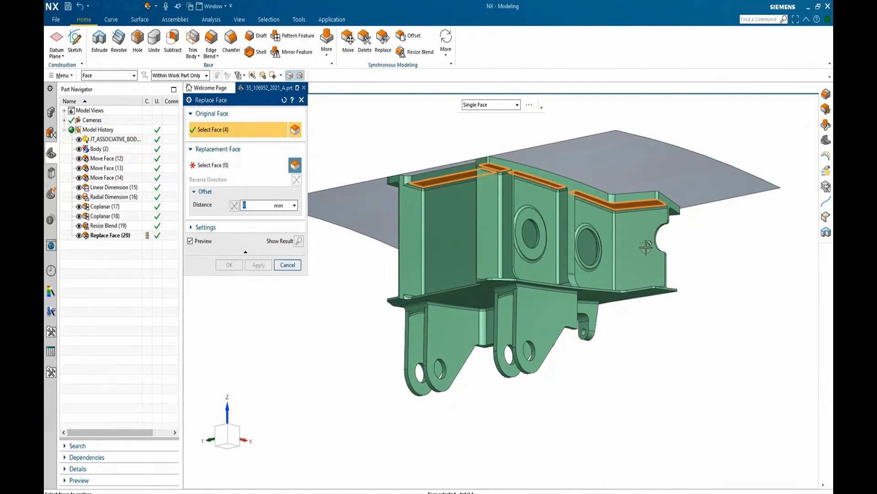
- Add the plate's inner faces between the end ribs and along the opposite side wall to the faces to replace
{"action": "middle_click_drag", "start_coordinate": [640, 247], "coordinate": [574, 244]}
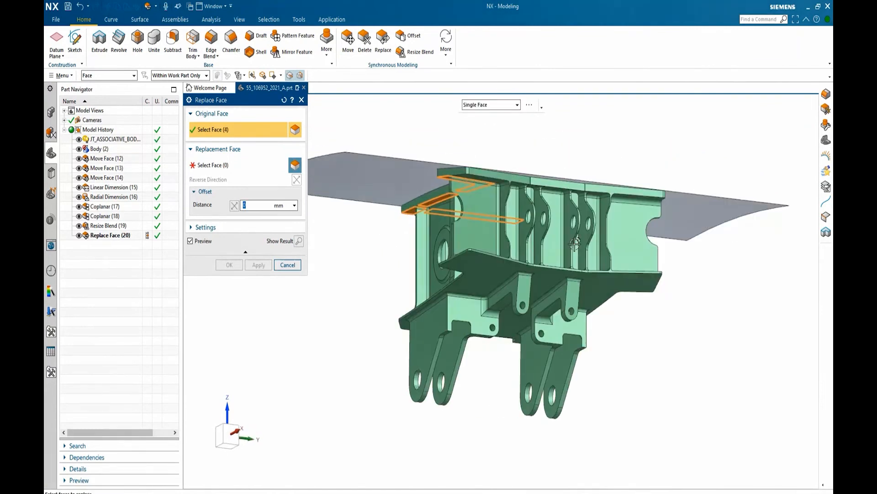
{"action": "left_click", "coordinate": [491, 179]}
{"action": "left_click", "coordinate": [517, 184]}
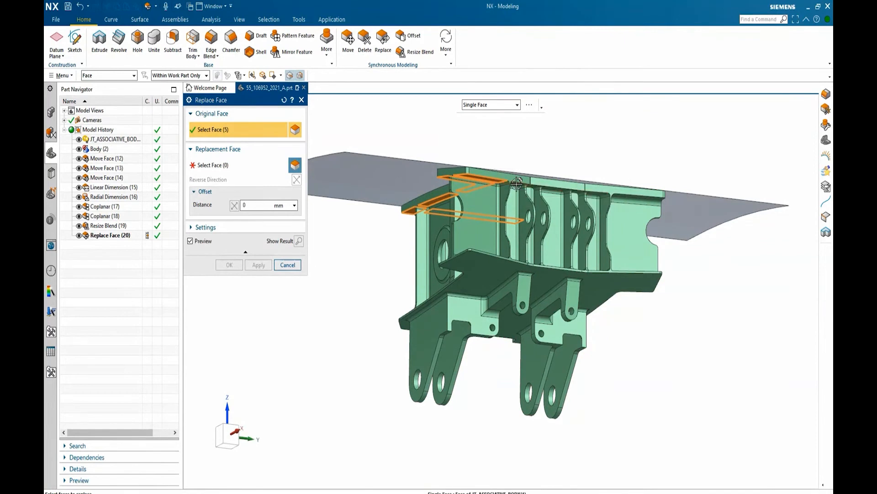
{"action": "left_click", "coordinate": [631, 196]}
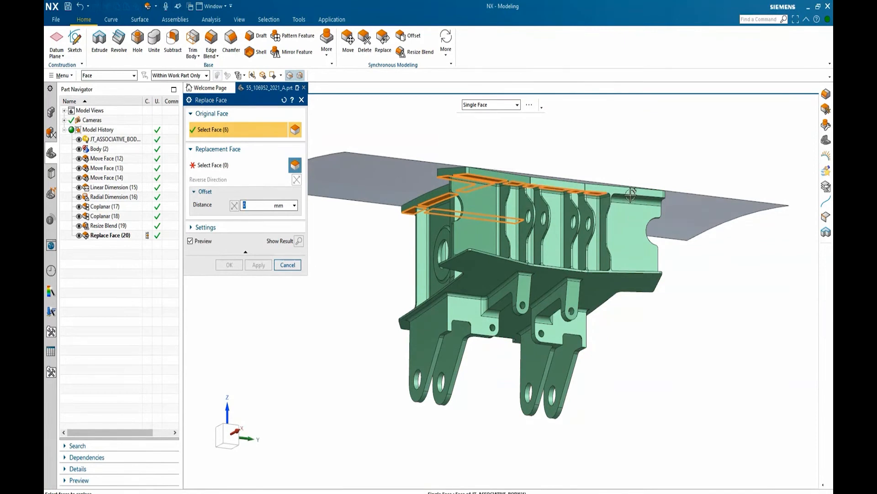
{"action": "middle_click_drag", "start_coordinate": [638, 231], "coordinate": [461, 177]}
{"action": "left_click", "coordinate": [460, 177]}
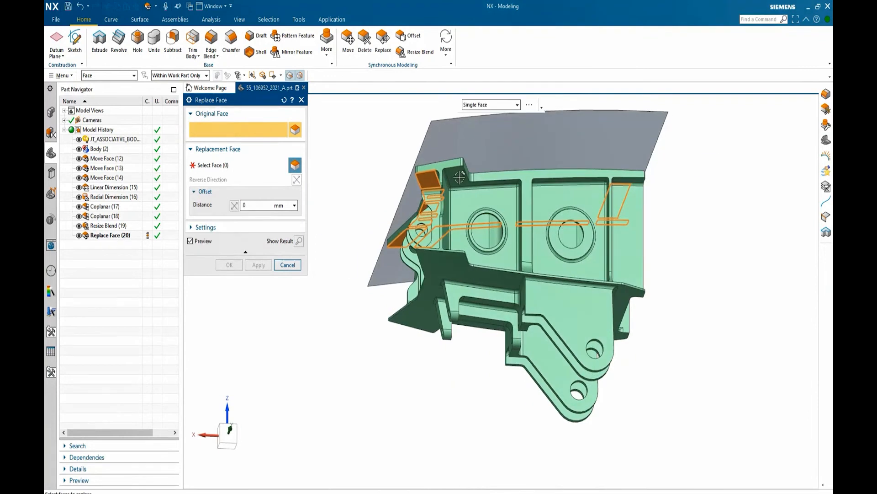
{"action": "left_click", "coordinate": [547, 180]}
{"action": "left_click", "coordinate": [622, 179]}
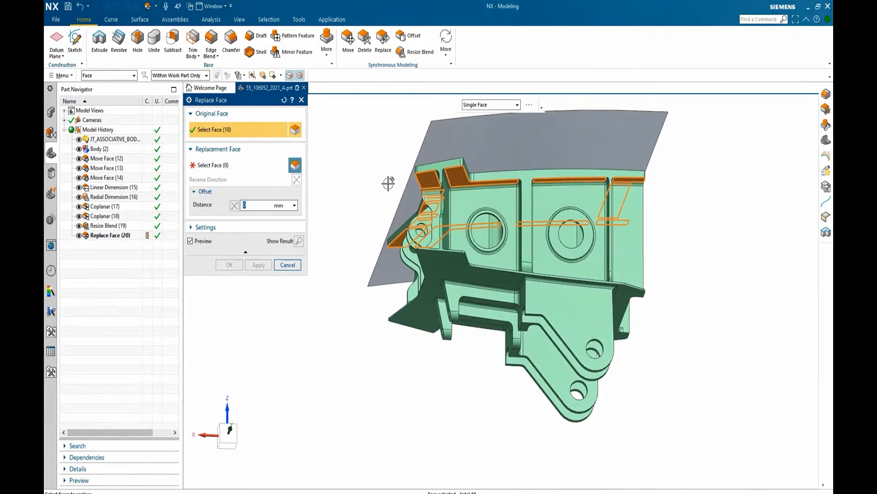
- Replace the selected inner plate faces with the curved sheet at an offset distance of 8 mm
{"action": "type", "text": "5"}
{"action": "left_click", "coordinate": [217, 170]}
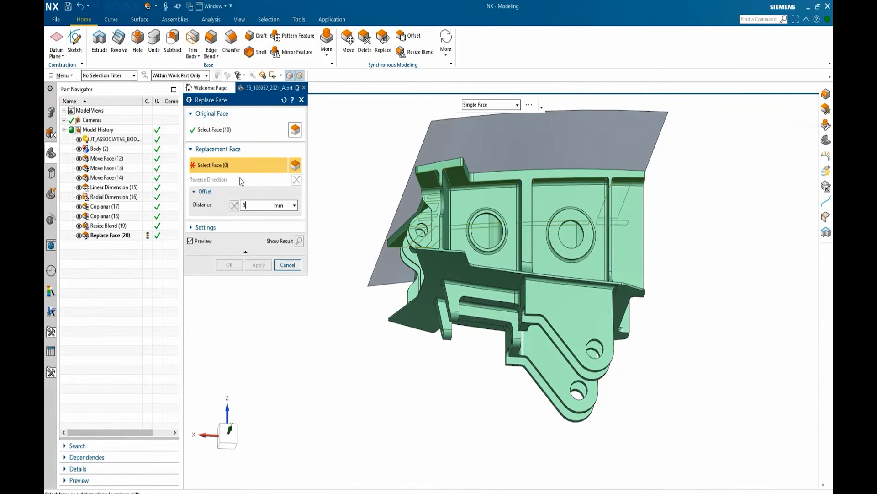
{"action": "left_click", "coordinate": [469, 138]}
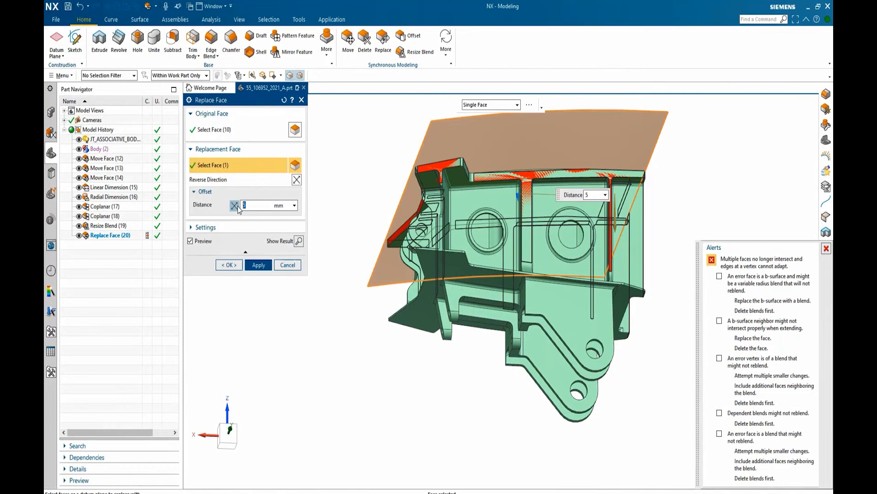
{"action": "type", "text": "8"}
{"action": "key", "text": "Return"}
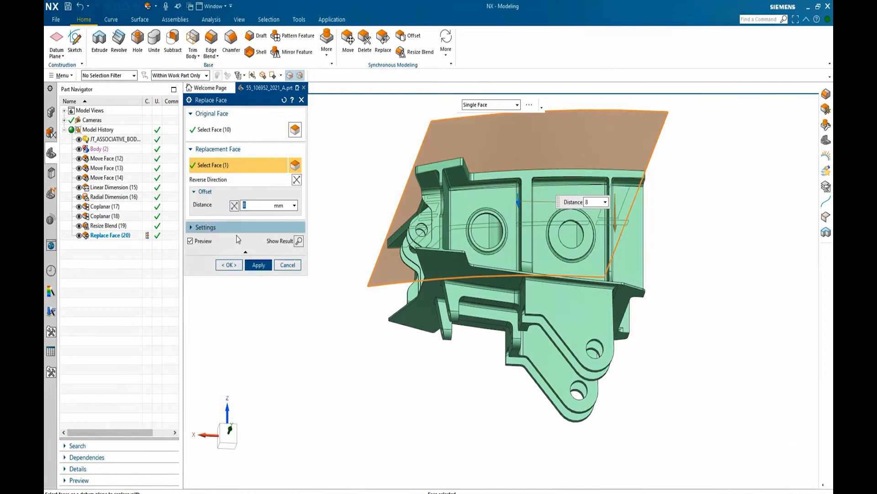
{"action": "left_click", "coordinate": [228, 265]}
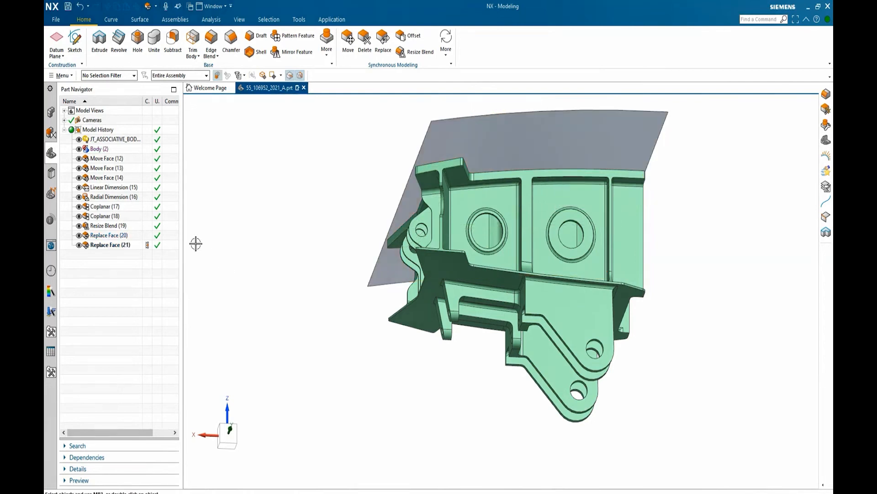
- Hide the curved sheet Body (2) and return the casting to a standard trimetric view
{"action": "middle_click_drag", "start_coordinate": [276, 200], "coordinate": [272, 213]}
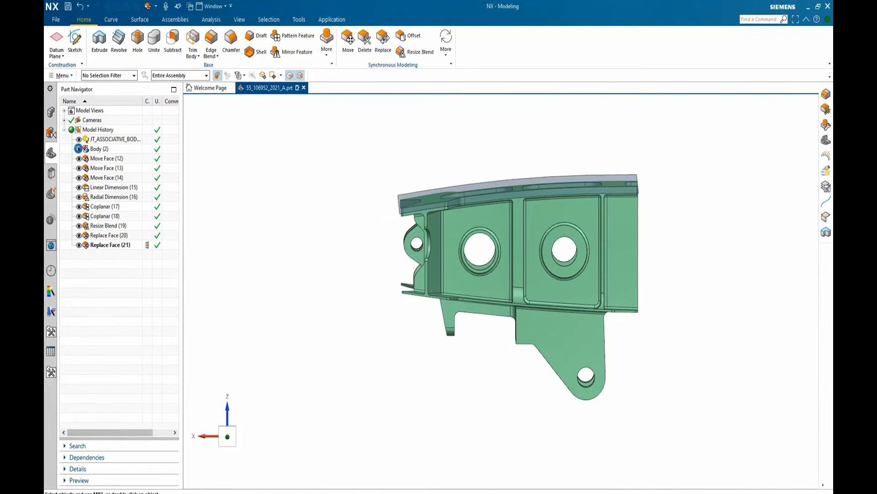
{"action": "left_click", "coordinate": [79, 149]}
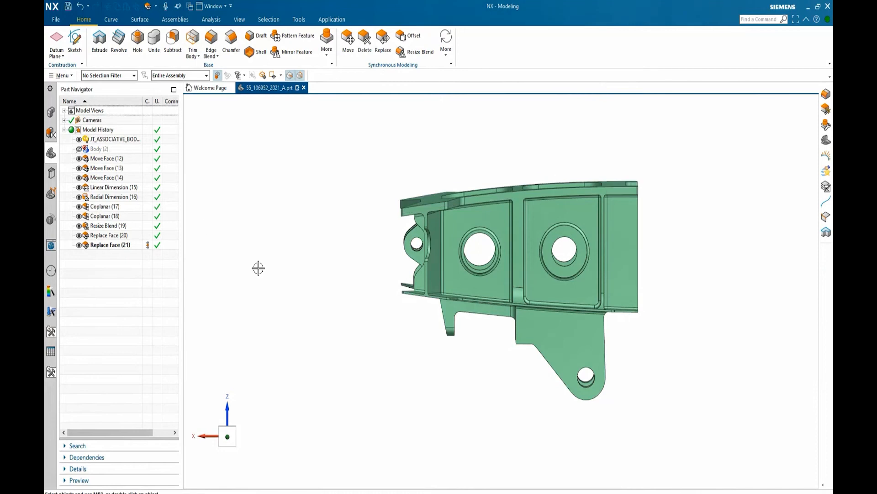
{"action": "key", "text": "Home"}
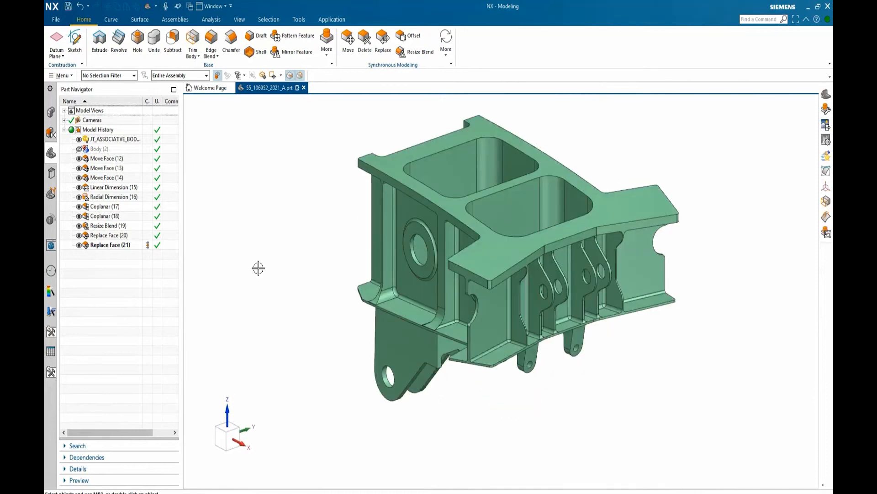
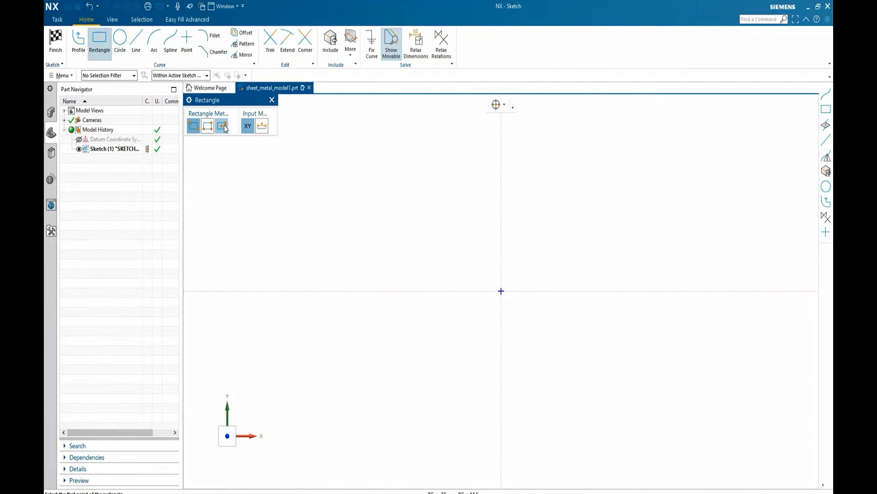
- Sketch a rectangle centered on the sketch origin, about 30 in wide, using the from-center method
{"action": "left_click", "coordinate": [223, 127]}
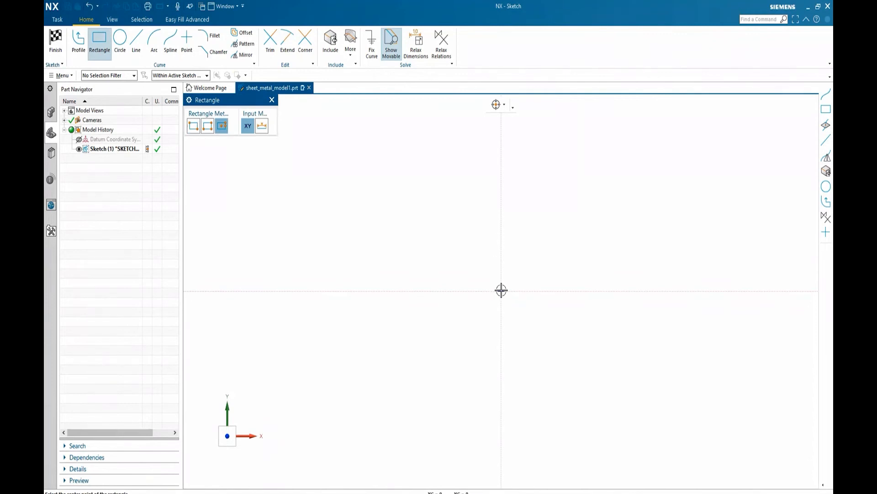
{"action": "left_click", "coordinate": [501, 291]}
{"action": "left_click", "coordinate": [635, 291]}
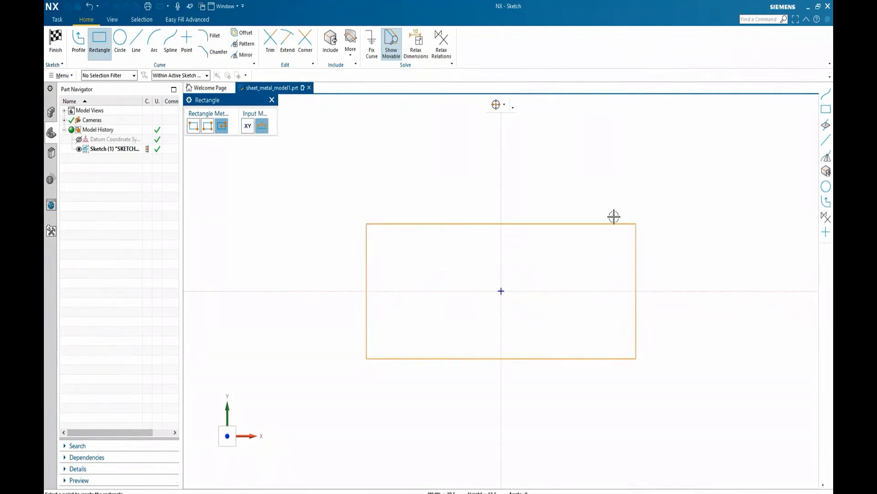
{"action": "left_click", "coordinate": [611, 177]}
{"action": "key", "text": "Escape"}
- Dimension the rectangle's horizontal edge as 4.25 in, scale the entire sketch to it, and fit the view
{"action": "scroll", "coordinate": [325, 205], "scroll_direction": "up", "scroll_amount": 1}
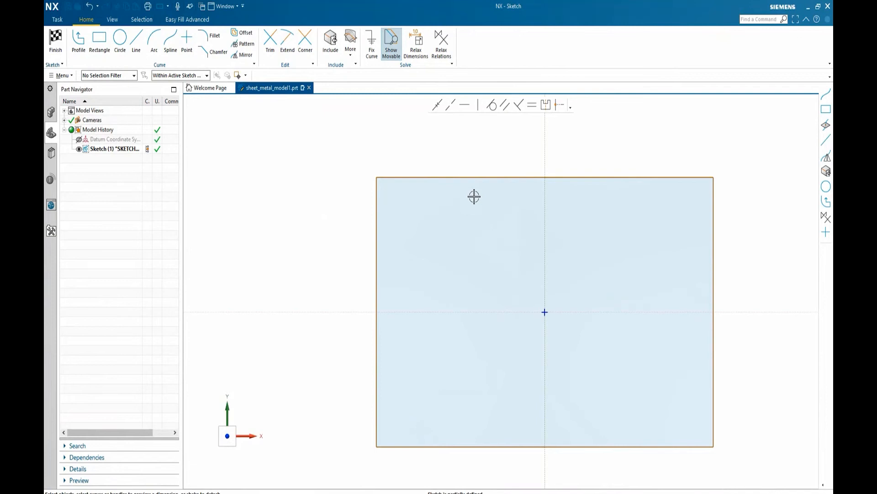
{"action": "left_click", "coordinate": [470, 178]}
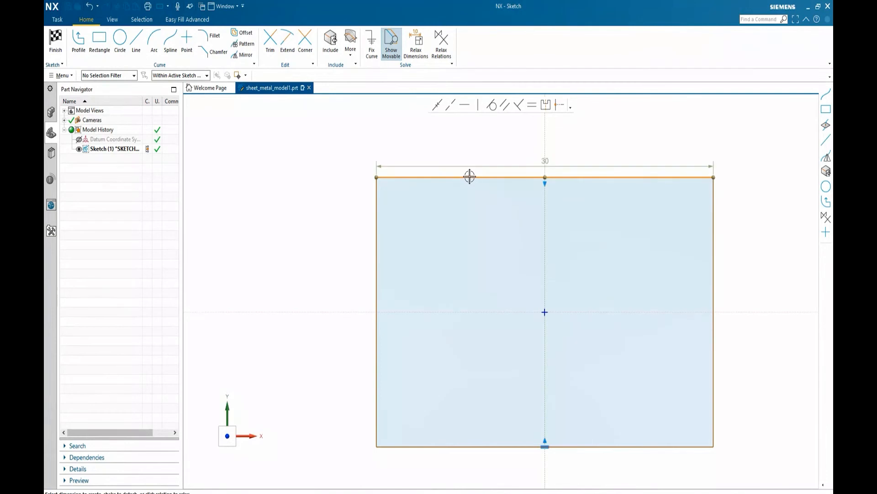
{"action": "left_click", "coordinate": [546, 159]}
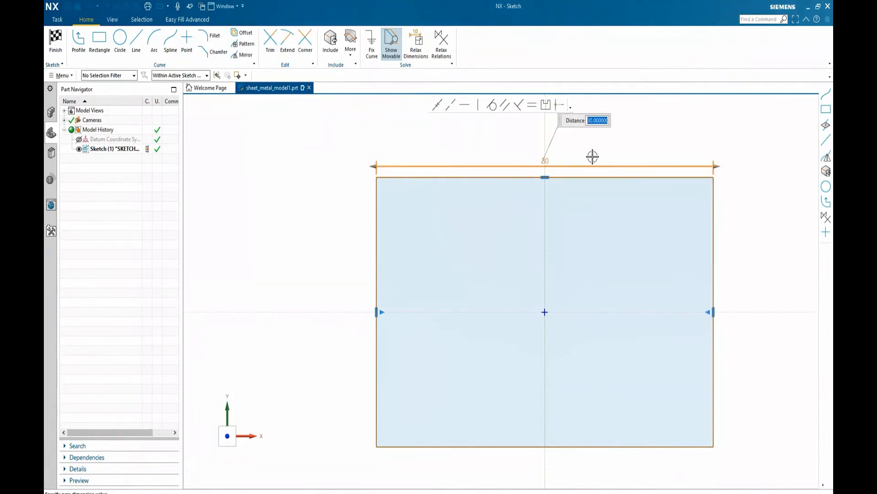
{"action": "key", "text": "Return"}
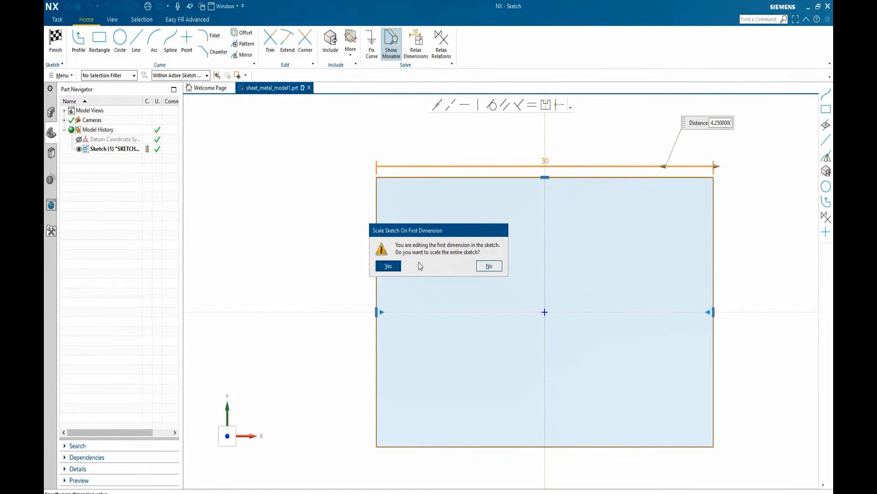
{"action": "left_click", "coordinate": [389, 266]}
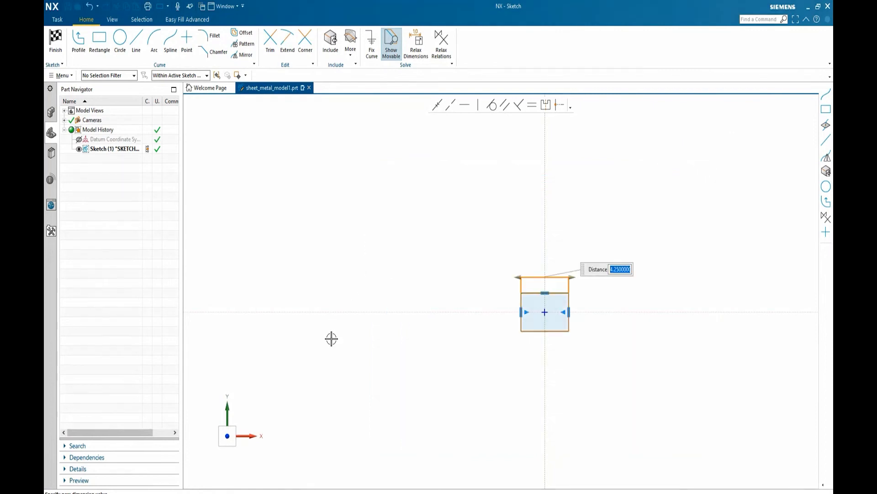
{"action": "key", "text": "ctrl+f"}
{"action": "left_click", "coordinate": [728, 278]}
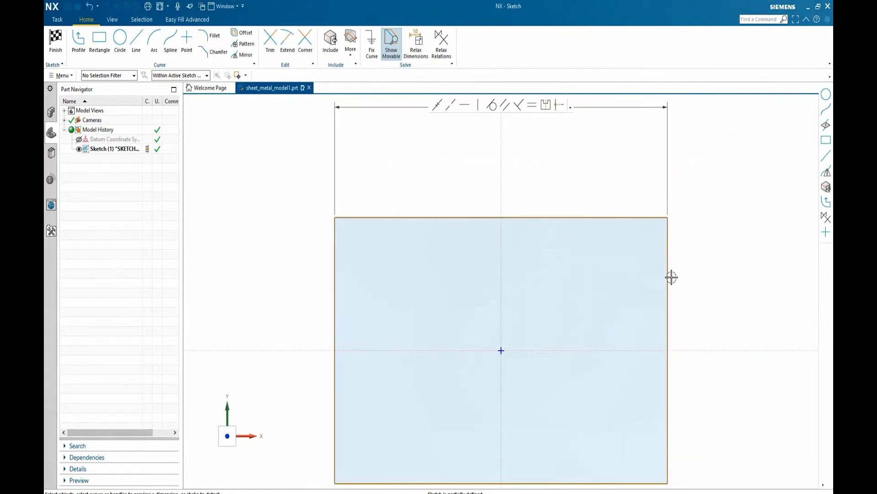
- Dimension the rectangle's vertical edge as 3.25 in
{"action": "left_click", "coordinate": [669, 273]}
{"action": "left_click", "coordinate": [687, 343]}
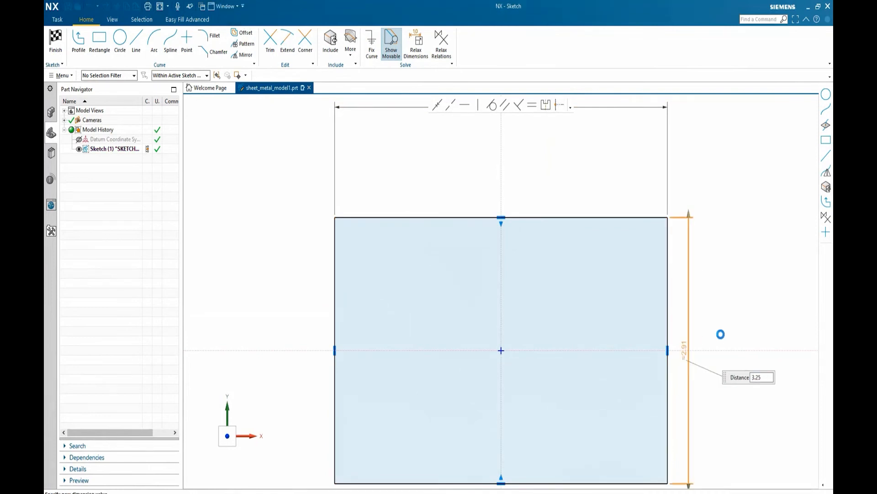
{"action": "key", "text": "Return"}
{"action": "key", "text": "Escape"}
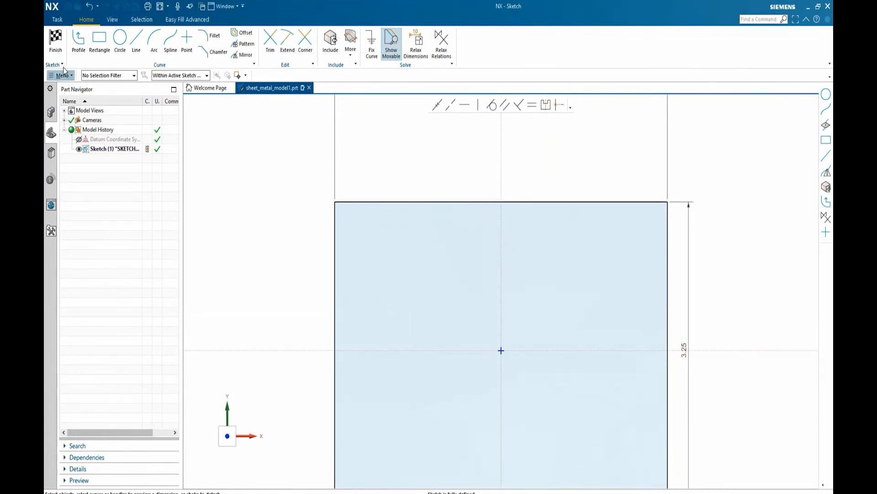
- Finish the sketch and create a base tab 0.1 in thick from the rectangle
{"action": "left_click", "coordinate": [56, 39]}
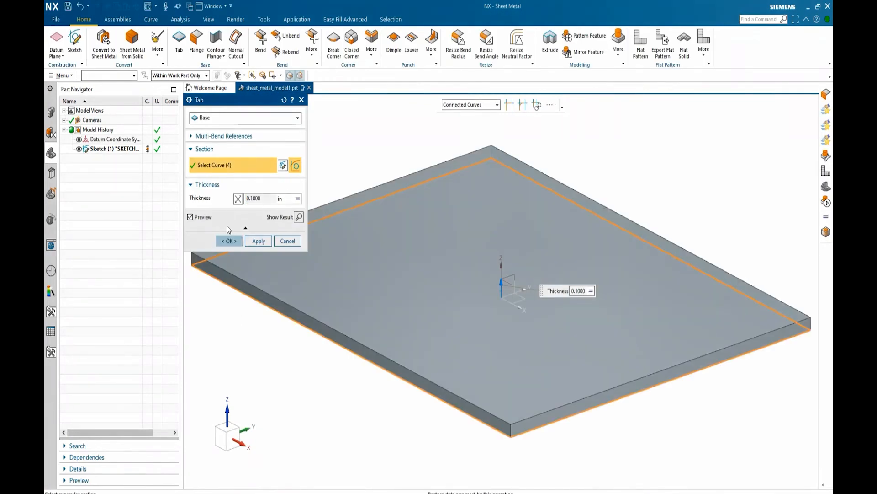
{"action": "left_click", "coordinate": [230, 242]}
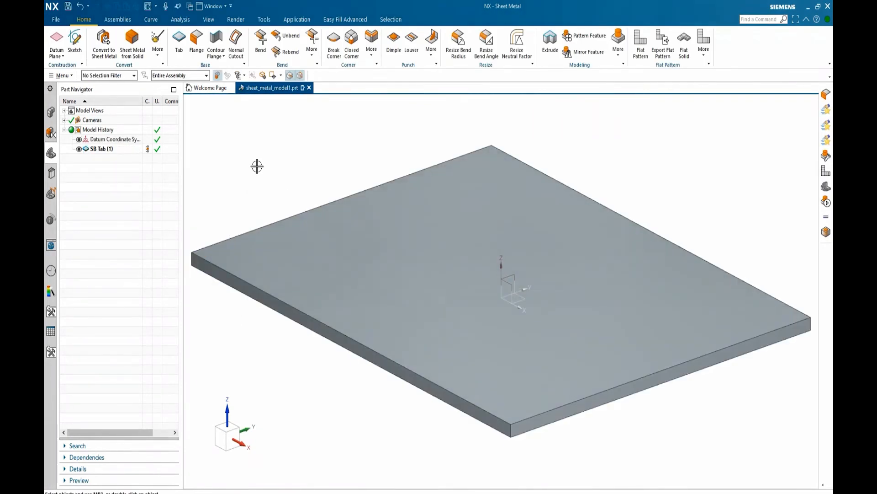
- Examine the parameter entry types and bend definition methods in the Sheet Metal preferences and leave without applying changes
{"action": "left_click", "coordinate": [60, 76]}
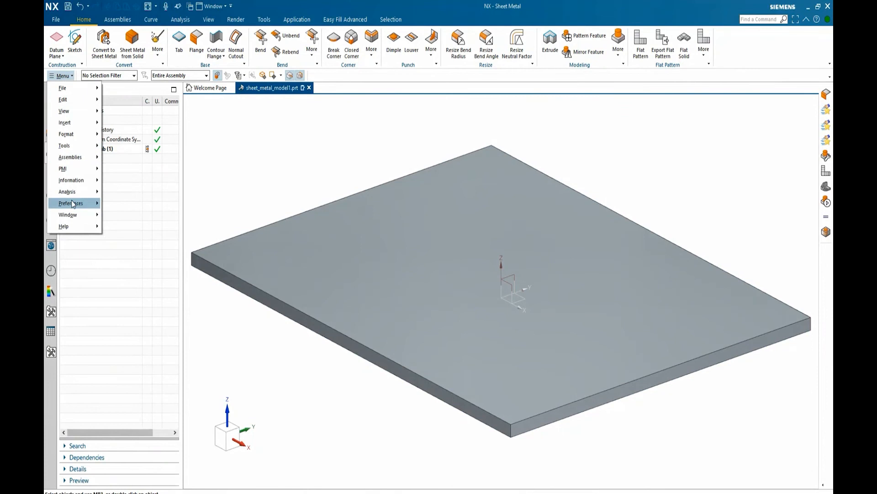
{"action": "mouse_move", "coordinate": [93, 208]}
{"action": "left_click", "coordinate": [127, 204]}
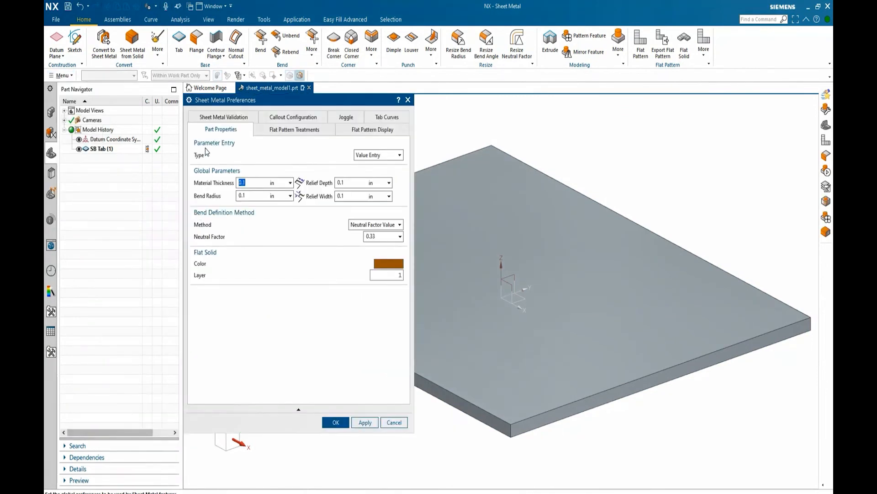
{"action": "left_click", "coordinate": [399, 156]}
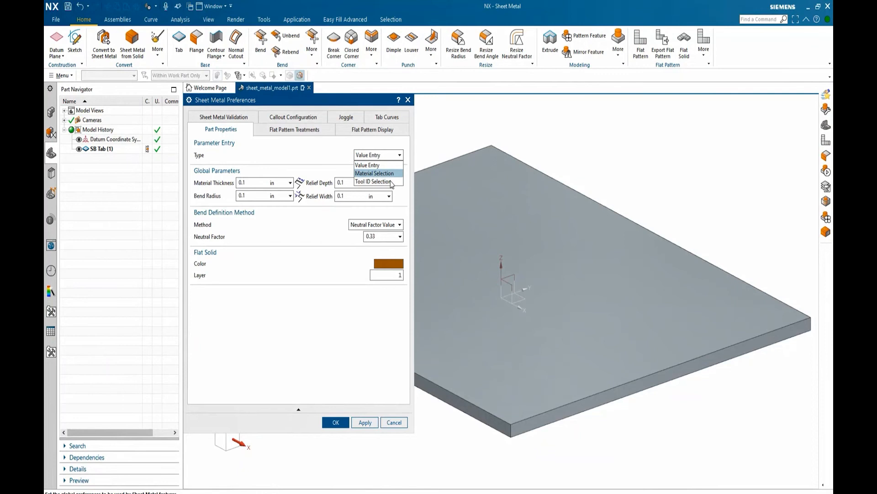
{"action": "left_click", "coordinate": [408, 160]}
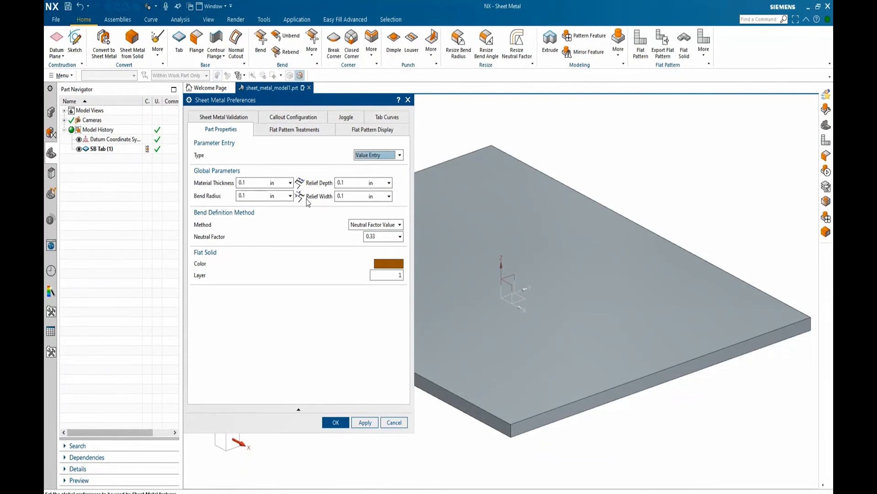
{"action": "left_click", "coordinate": [401, 225]}
{"action": "left_click", "coordinate": [379, 234]}
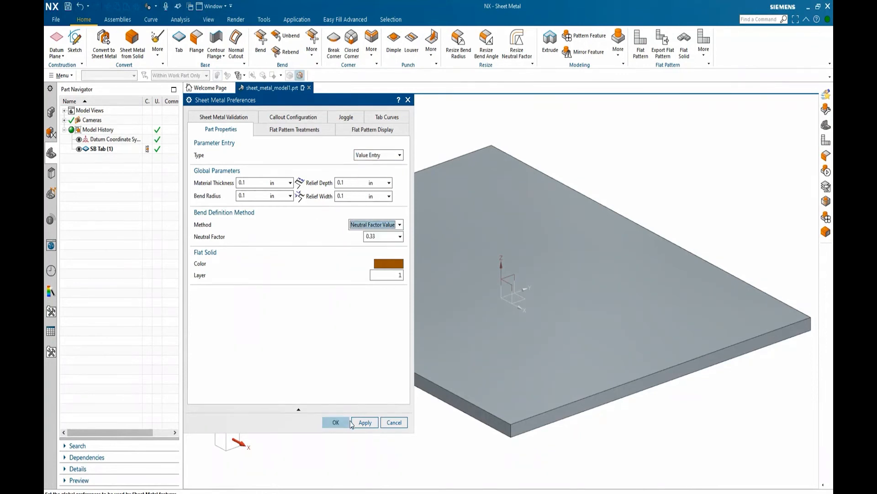
{"action": "left_click", "coordinate": [392, 423]}
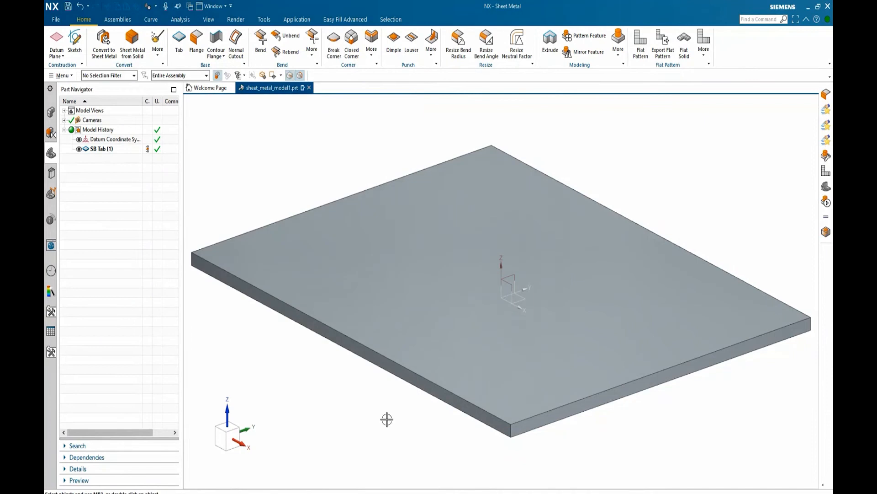
- Start a full-width flange on the tab's lower edge at the +X end and adjust it to 1.45 in length and 96° angle
{"action": "left_click", "coordinate": [197, 41]}
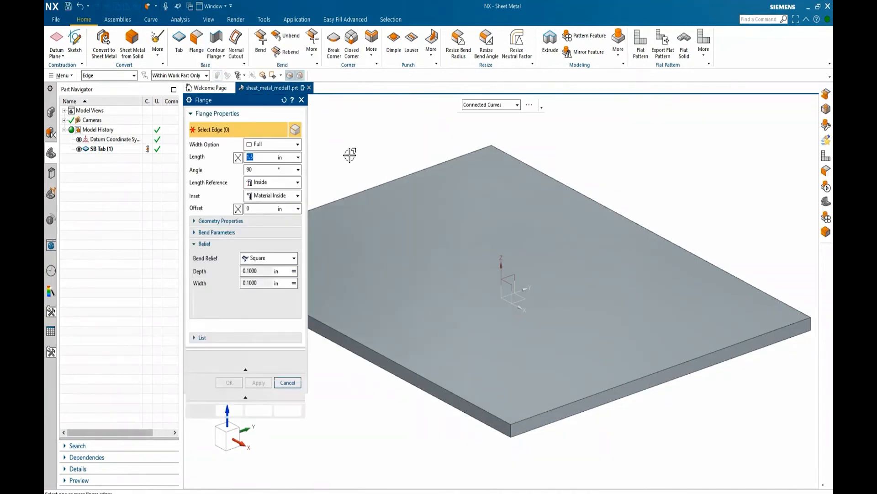
{"action": "left_click", "coordinate": [485, 324]}
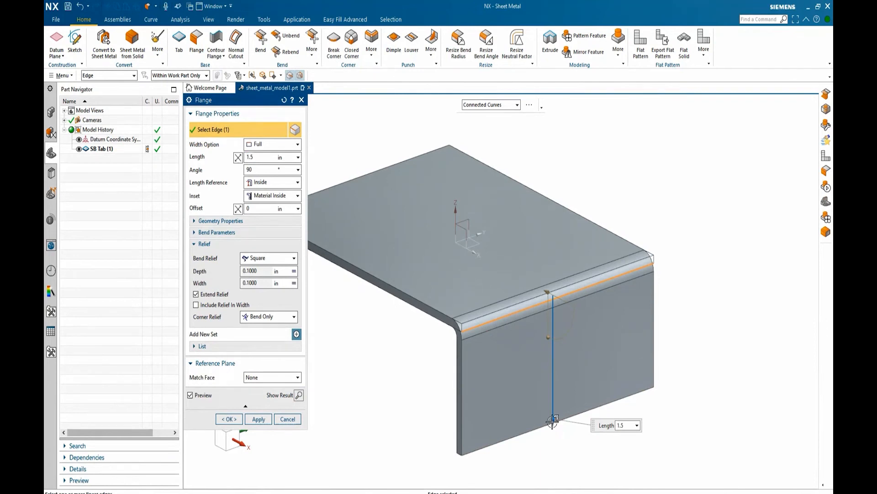
{"action": "mouse_move", "coordinate": [553, 421]}
{"action": "left_mouse_down"}
{"action": "mouse_move", "coordinate": [552, 353]}
{"action": "mouse_move", "coordinate": [553, 417]}
{"action": "left_mouse_up"}
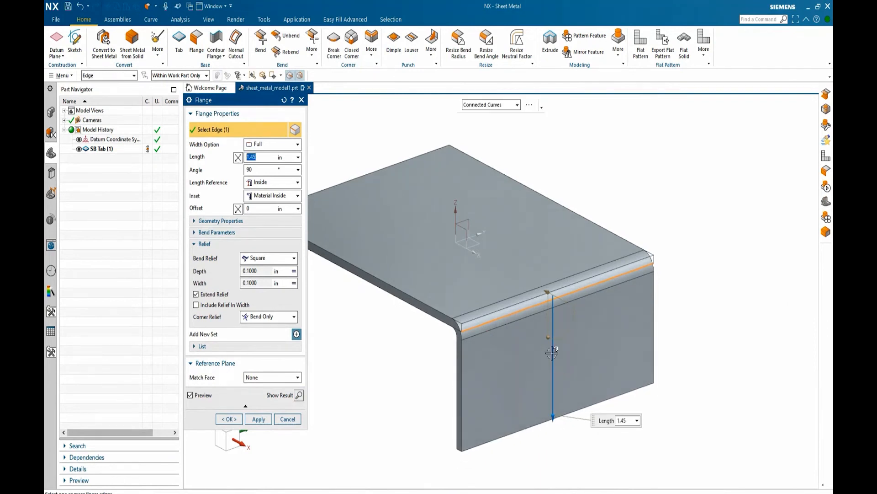
{"action": "left_click_drag", "start_coordinate": [548, 337], "coordinate": [528, 378]}
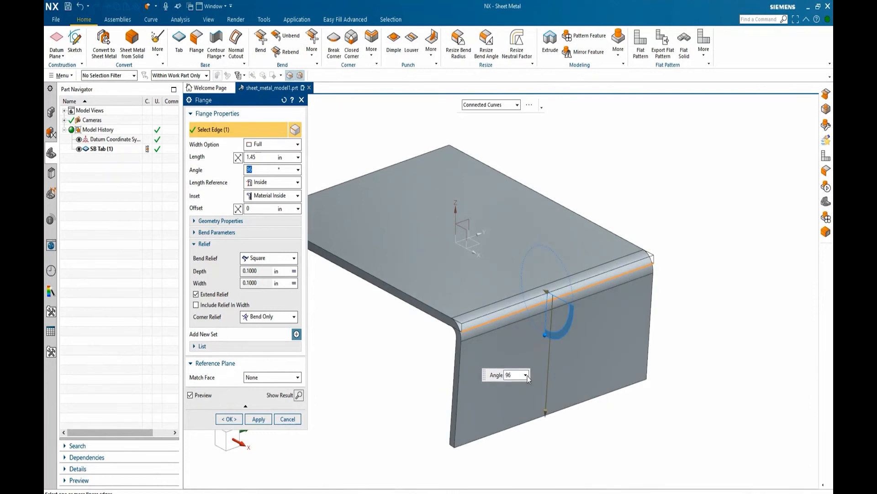
- Set the flange's angle to 90° and its length to 1.5 in
{"action": "left_click", "coordinate": [512, 375]}
{"action": "type", "text": "90"}
{"action": "key", "text": "Return"}
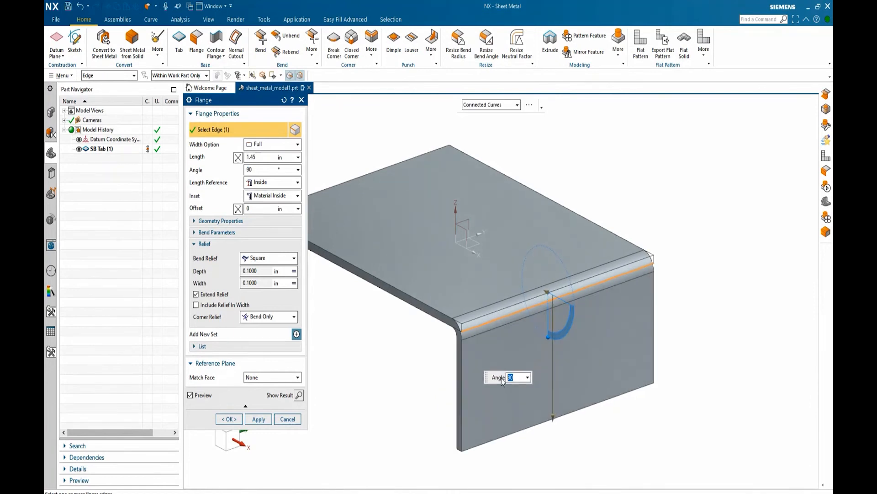
{"action": "left_click", "coordinate": [554, 416]}
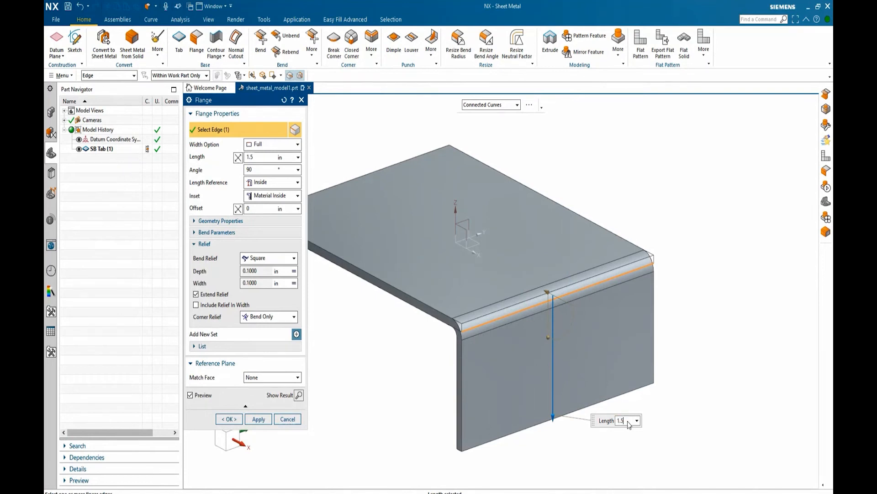
{"action": "key", "text": "Return"}
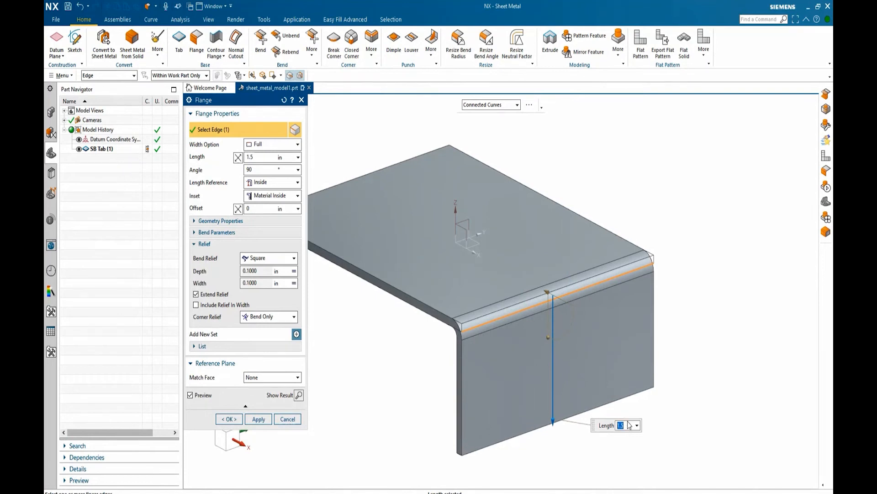
- Set the flange's width option to At Center and try a Round bend relief before restoring Square
{"action": "left_click", "coordinate": [298, 145]}
{"action": "left_click", "coordinate": [280, 166]}
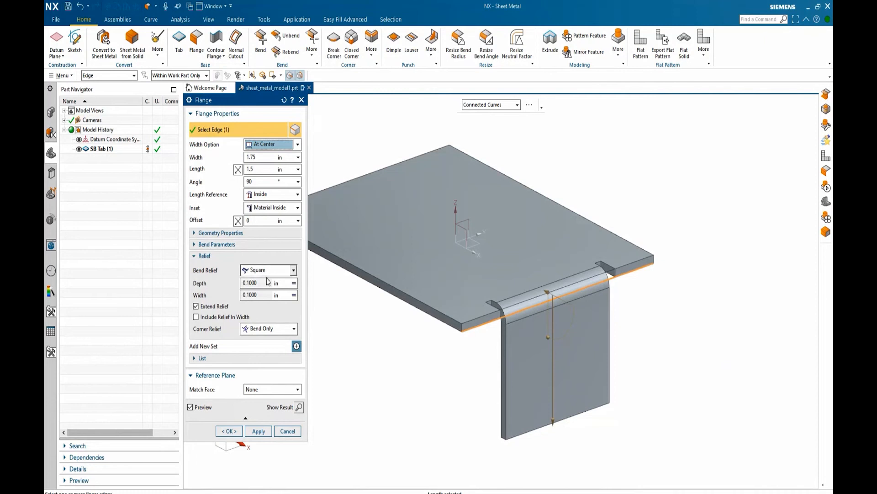
{"action": "left_click", "coordinate": [293, 270]}
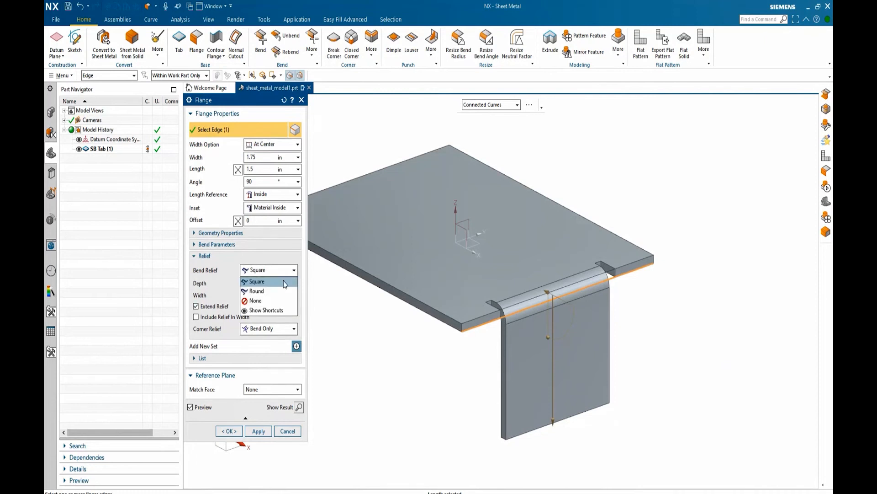
{"action": "left_click", "coordinate": [278, 290]}
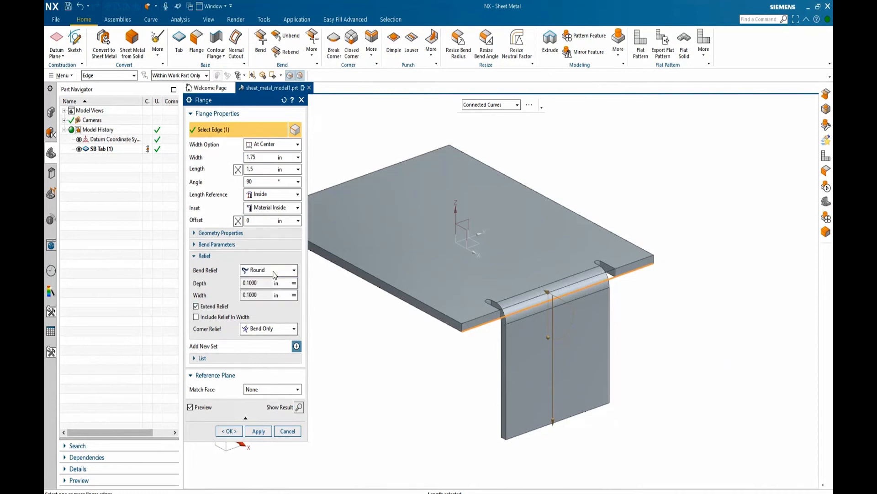
{"action": "left_click", "coordinate": [273, 270]}
{"action": "left_click", "coordinate": [278, 279]}
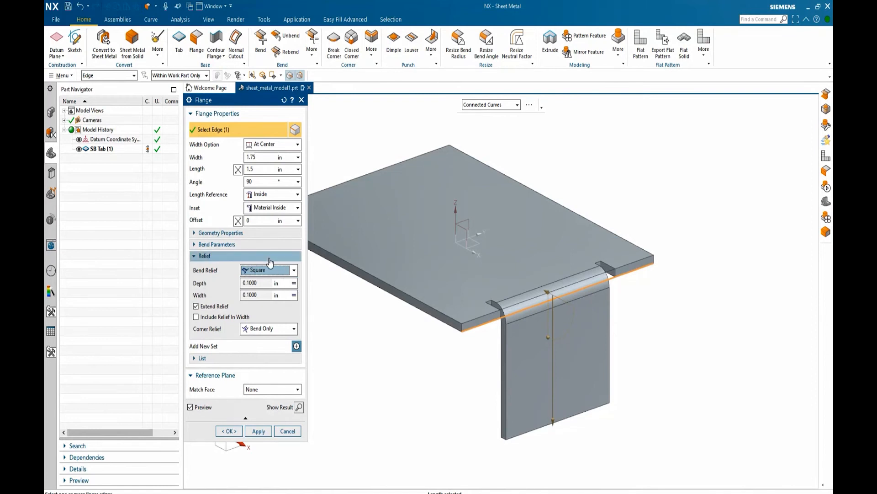
- Try the flange's At End width option, starting from the near corner of the tab edge with a width of 2.05 in
{"action": "left_click", "coordinate": [297, 145]}
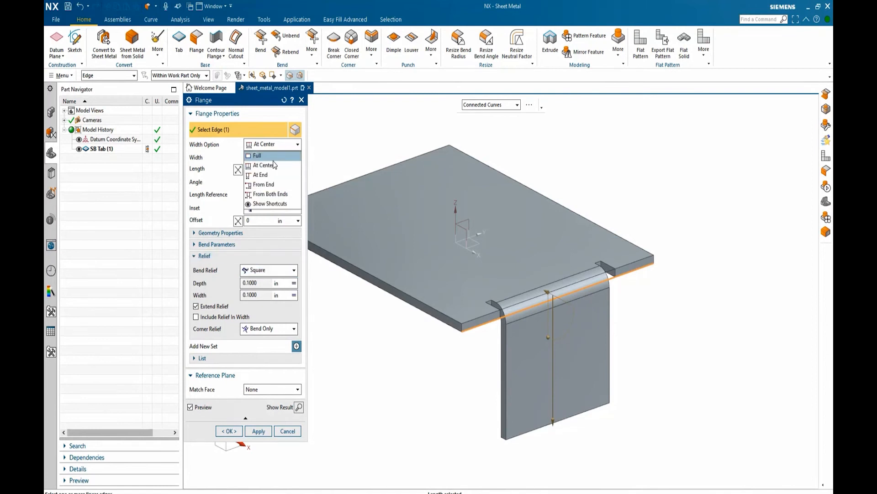
{"action": "left_click", "coordinate": [267, 174]}
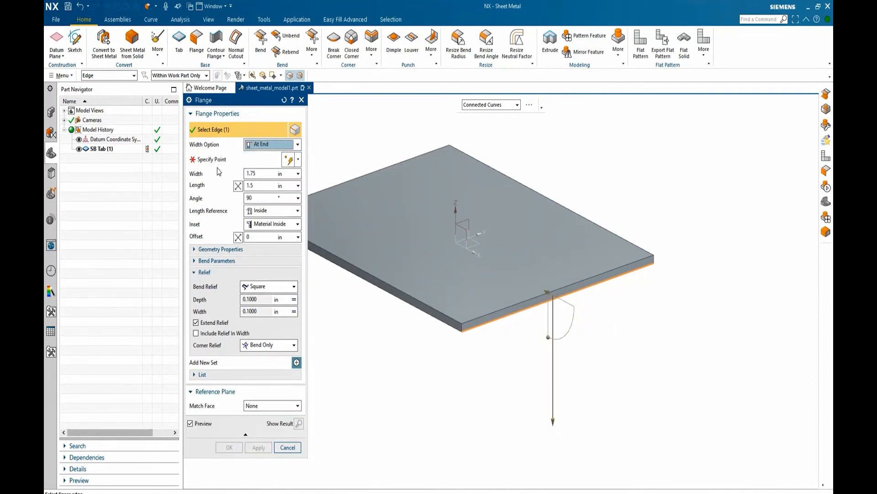
{"action": "left_click", "coordinate": [464, 332]}
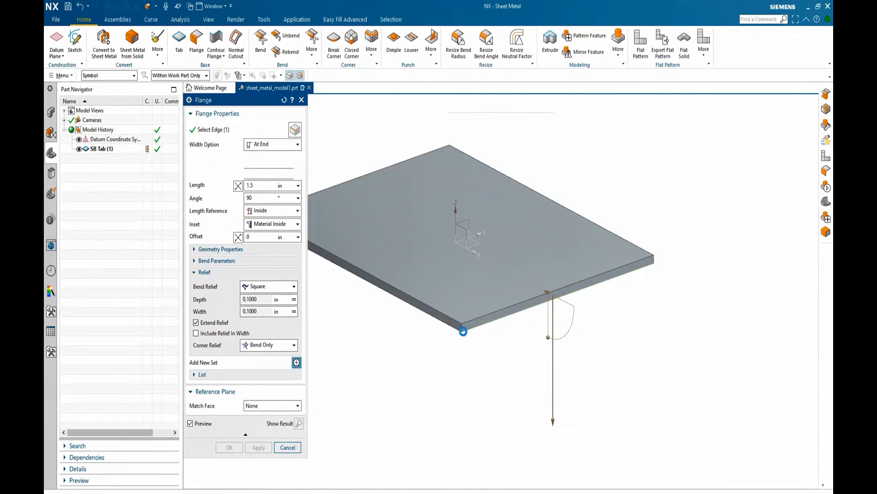
{"action": "left_click_drag", "start_coordinate": [566, 294], "coordinate": [590, 287]}
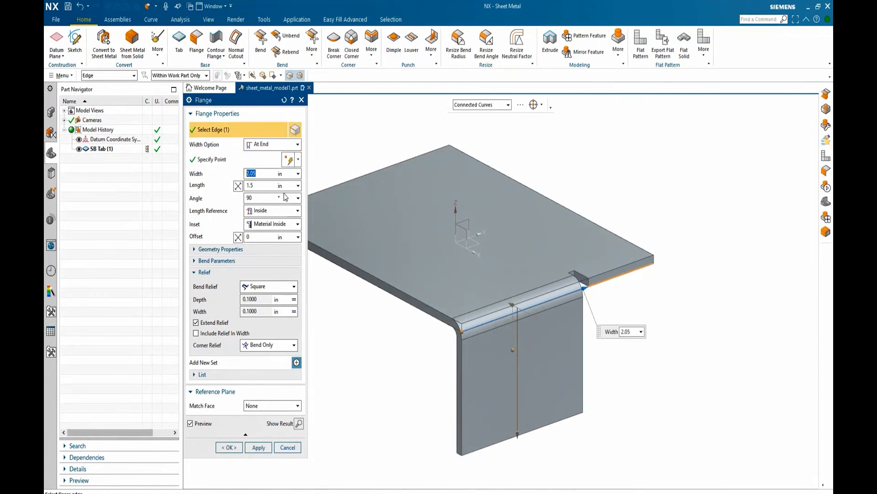
- Create the flange at Full width and add a second full-width flange, 1.5 in long at 90°, along the tab's adjacent long edge
{"action": "left_click", "coordinate": [298, 146]}
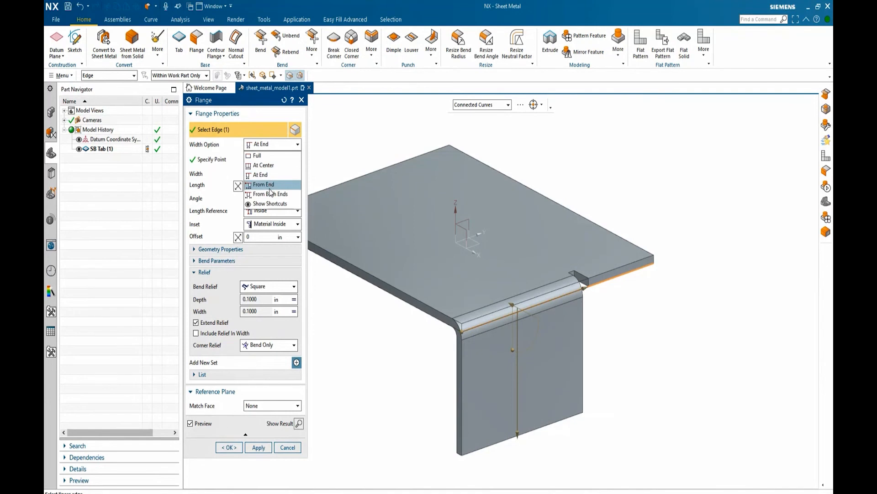
{"action": "left_click", "coordinate": [265, 155]}
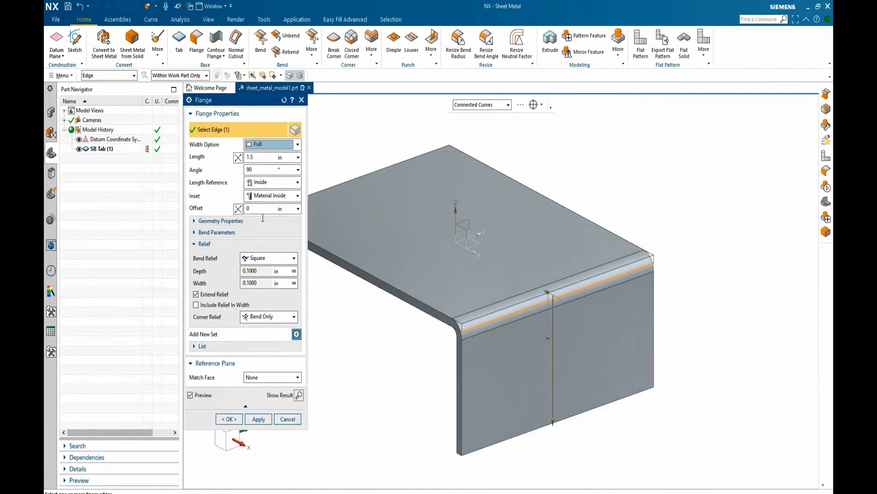
{"action": "left_click", "coordinate": [259, 419]}
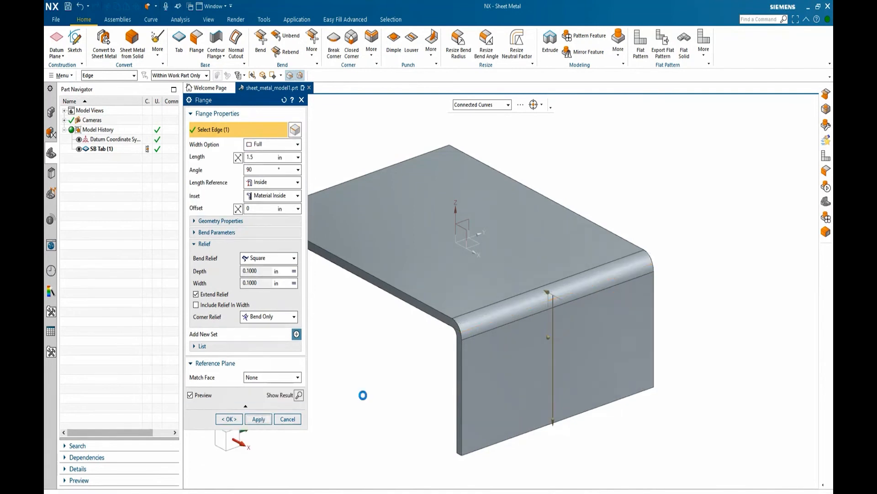
{"action": "left_click", "coordinate": [413, 302]}
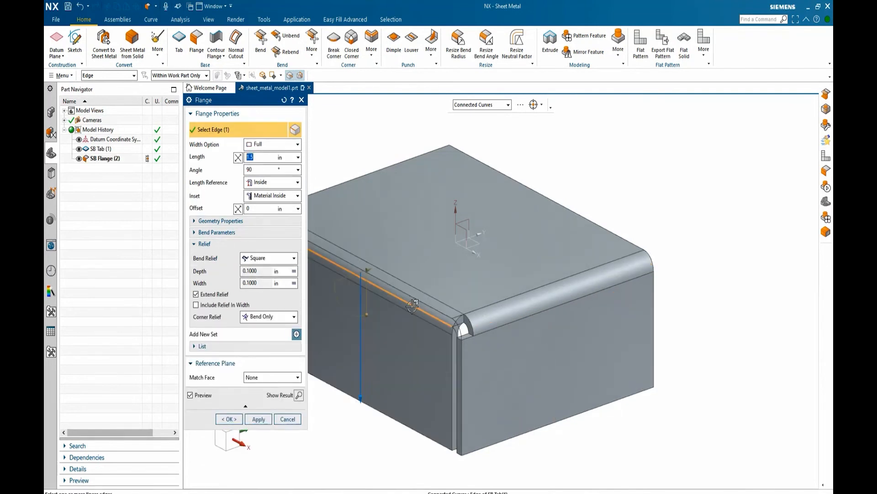
{"action": "left_click", "coordinate": [231, 419]}
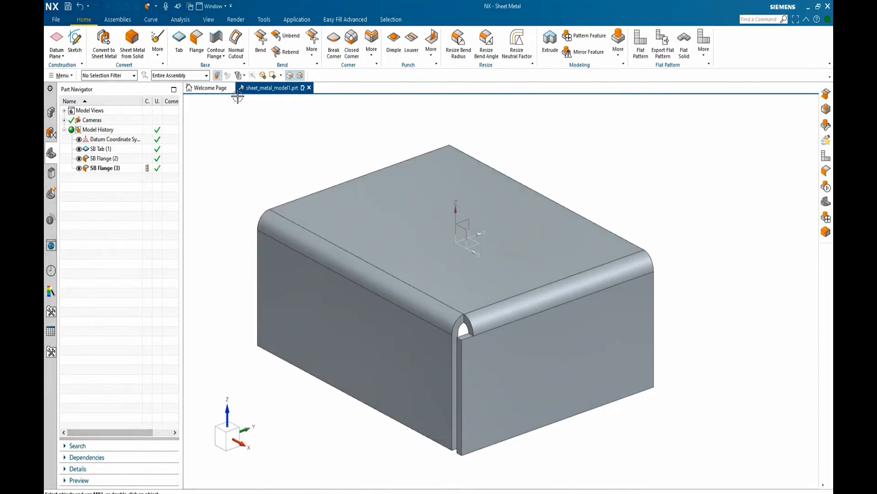
- Start a Jog on the long side flange's outer face and sketch a horizontal jog line across its lower part, extending past both ends
{"action": "left_click", "coordinate": [312, 46]}
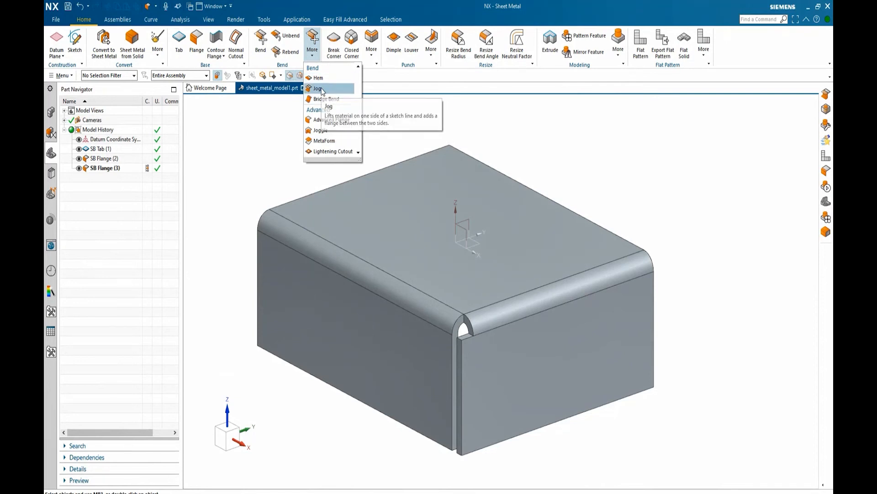
{"action": "left_click", "coordinate": [320, 88]}
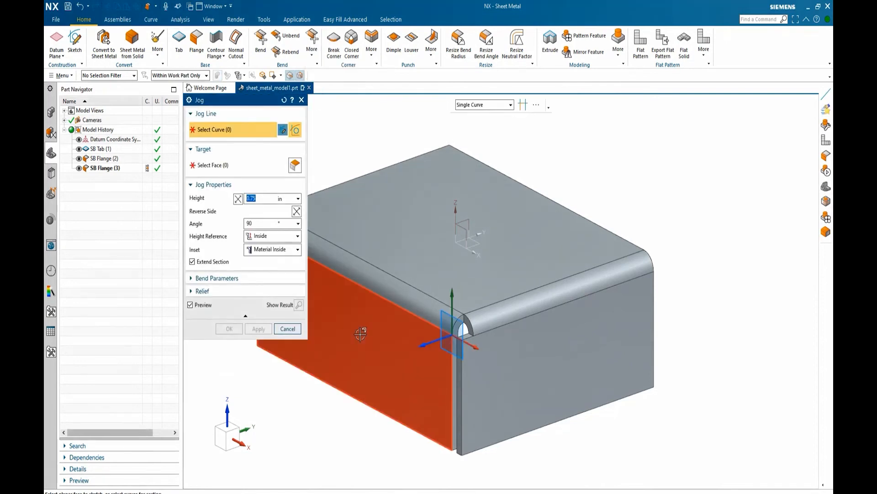
{"action": "left_click", "coordinate": [360, 334]}
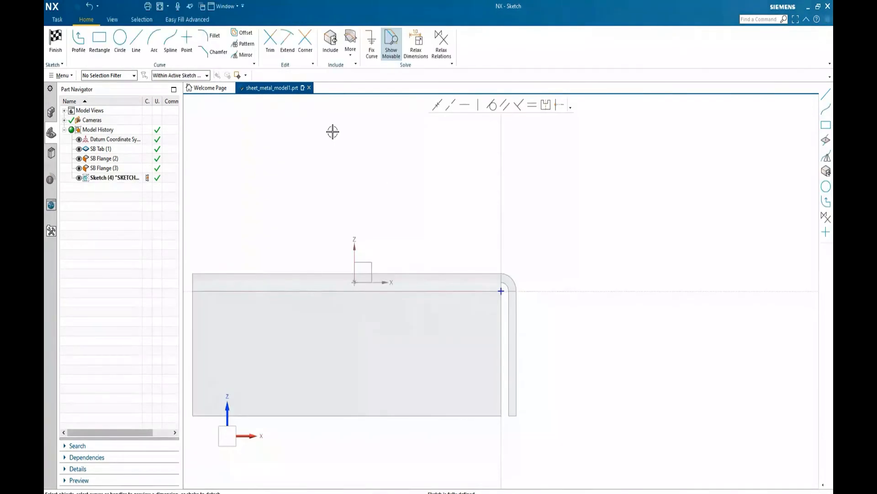
{"action": "scroll", "coordinate": [546, 175], "scroll_direction": "down", "scroll_amount": 3}
{"action": "left_click", "coordinate": [139, 45]}
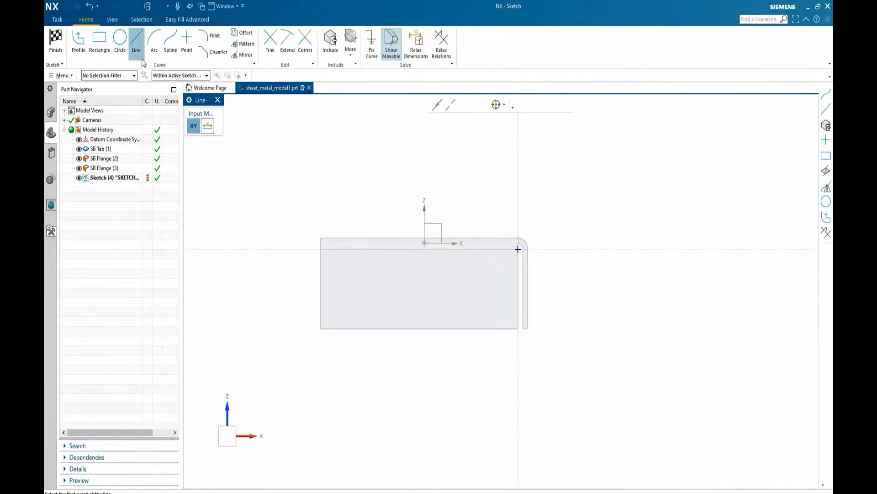
{"action": "left_click", "coordinate": [301, 302]}
{"action": "left_click", "coordinate": [536, 308]}
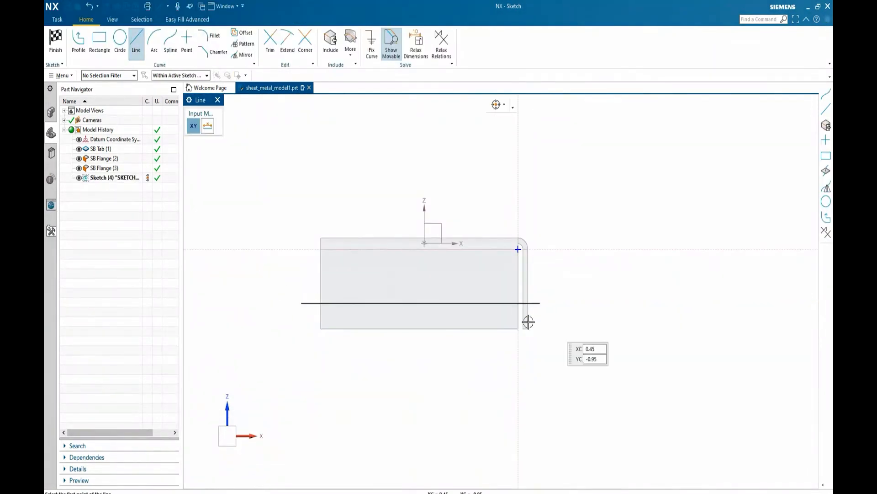
{"action": "left_click", "coordinate": [56, 41]}
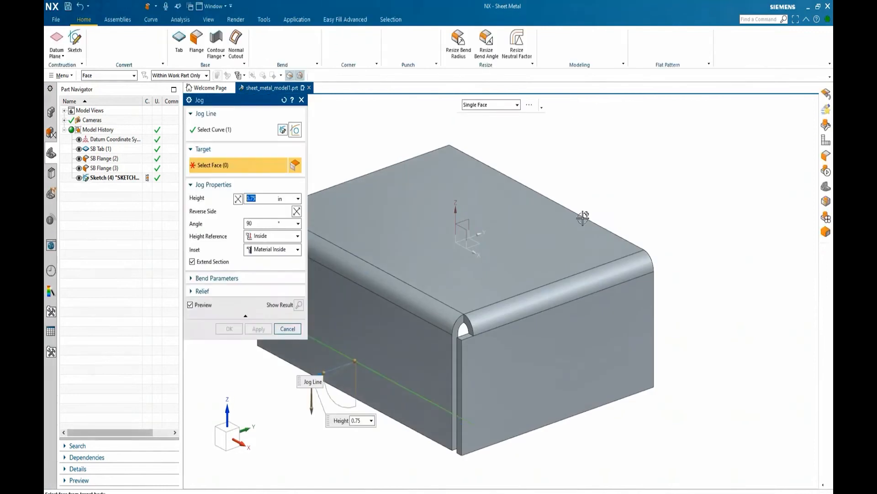
- Create the jog on the long side flange with 0.75 in height and 90° angle, trying the reversed side before restoring the original one
{"action": "left_click", "coordinate": [386, 316]}
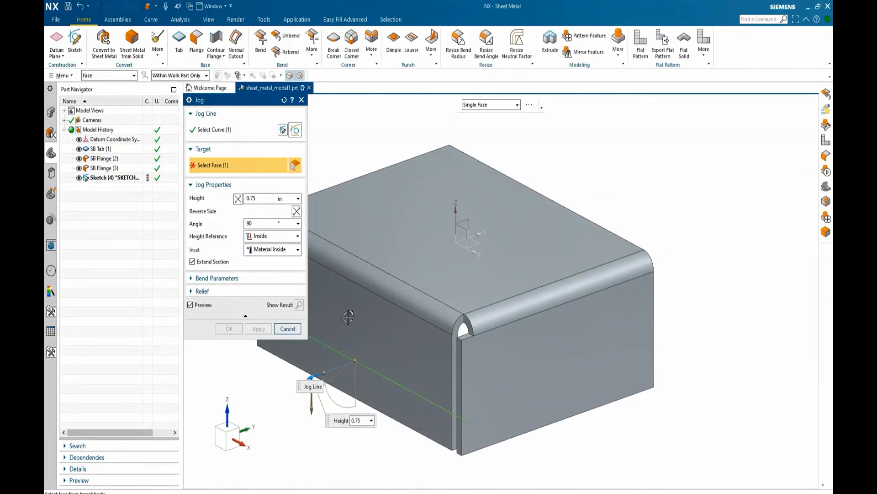
{"action": "scroll", "coordinate": [716, 235], "scroll_direction": "down", "scroll_amount": 2}
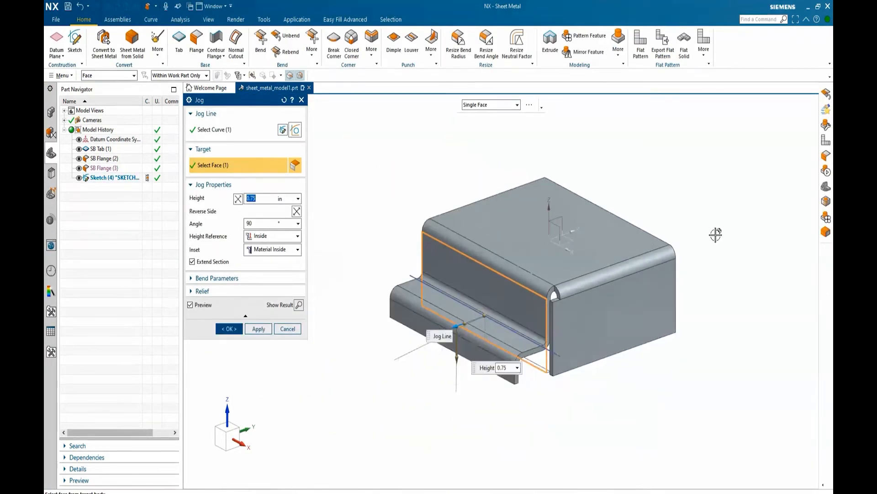
{"action": "left_click", "coordinate": [296, 211]}
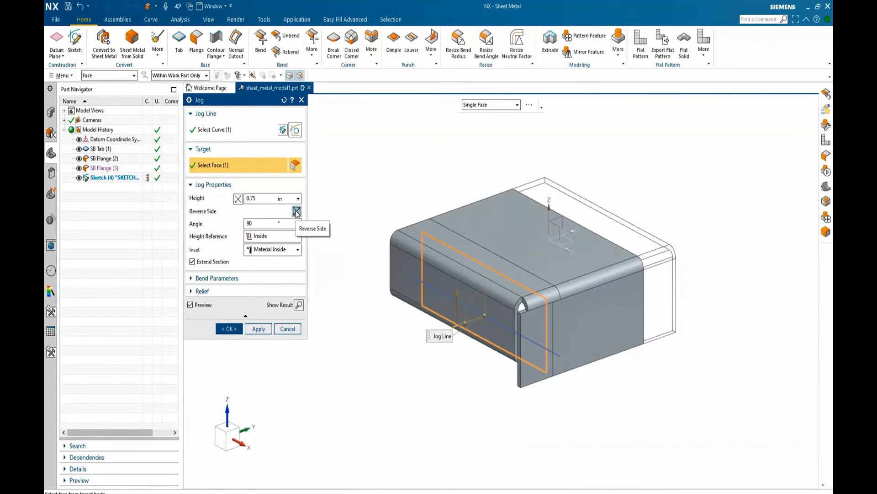
{"action": "left_click", "coordinate": [297, 212]}
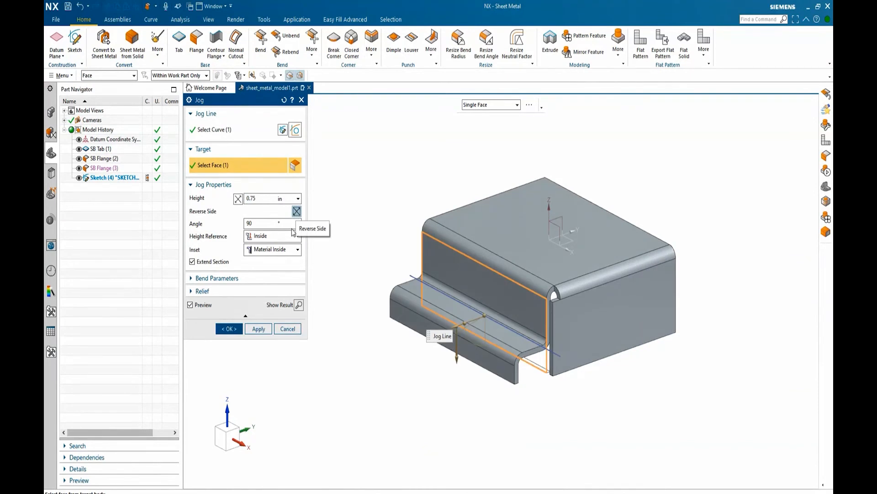
{"action": "left_click", "coordinate": [230, 329]}
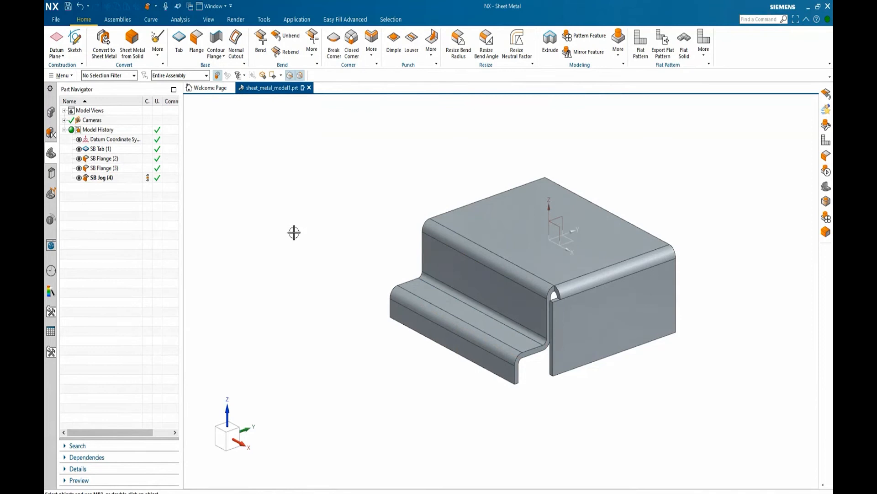
- Unbend the +X end flange, keeping the tab's upper face stationary
{"action": "left_click", "coordinate": [287, 35]}
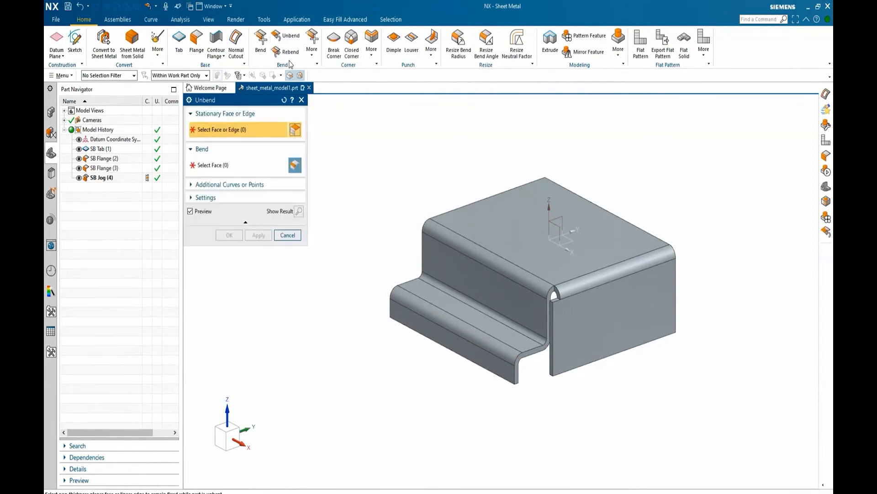
{"action": "left_click", "coordinate": [574, 268]}
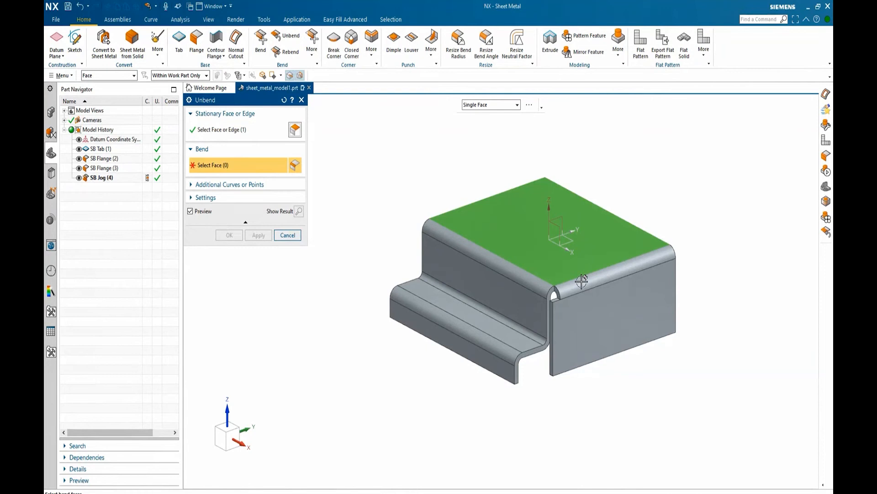
{"action": "left_click", "coordinate": [582, 281]}
{"action": "left_click", "coordinate": [229, 235]}
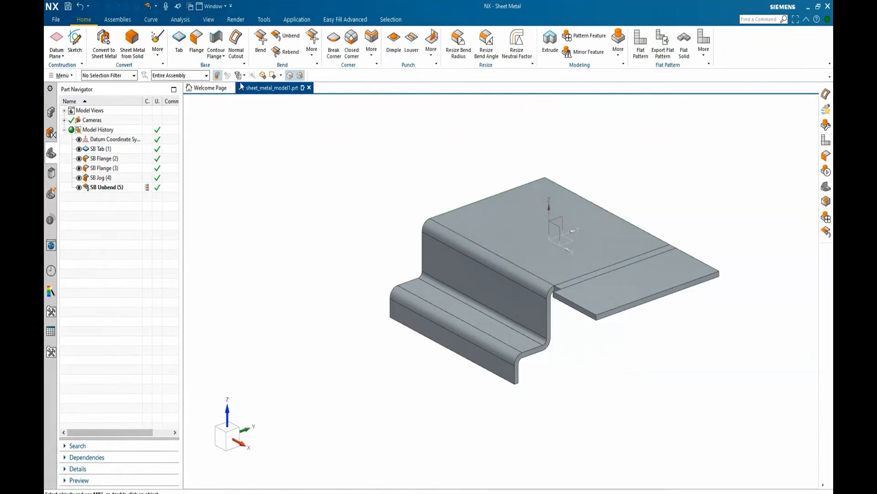
- Start a Normal Cutout on the flattened flange's upper face and sketch a circle centered on the flattened bend strip
{"action": "left_click", "coordinate": [236, 44]}
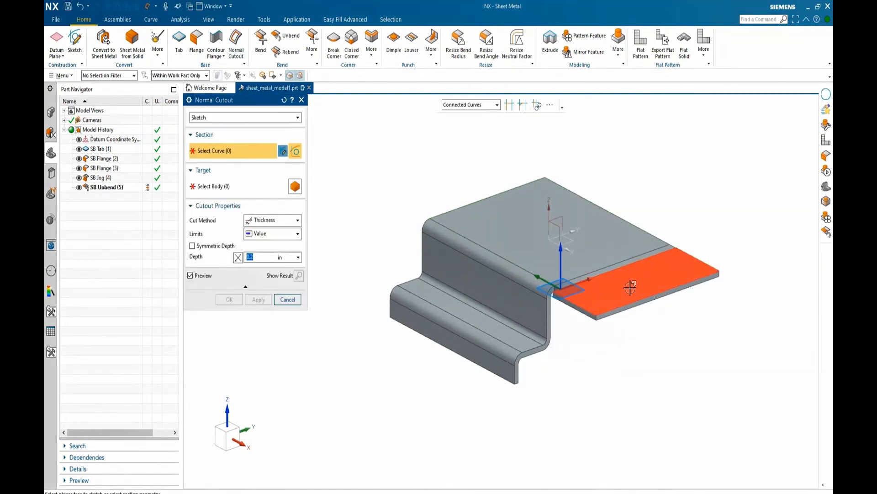
{"action": "left_click", "coordinate": [601, 313]}
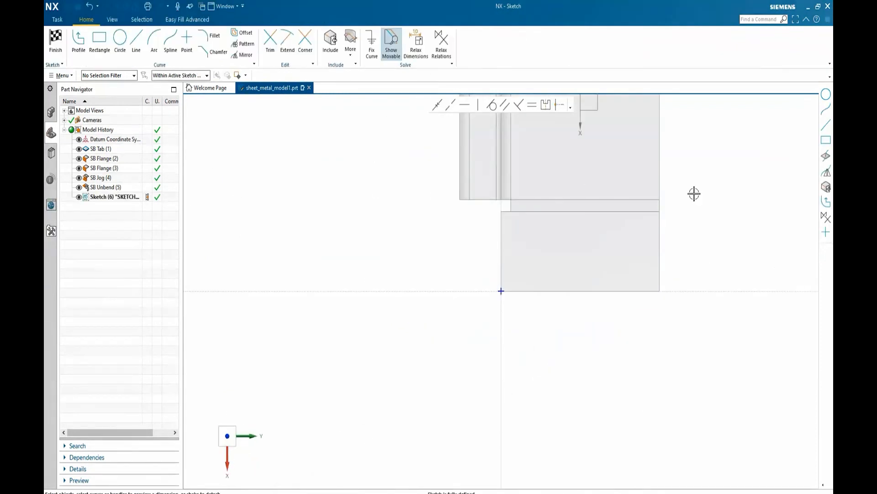
{"action": "scroll", "coordinate": [703, 192], "scroll_direction": "up", "scroll_amount": 3}
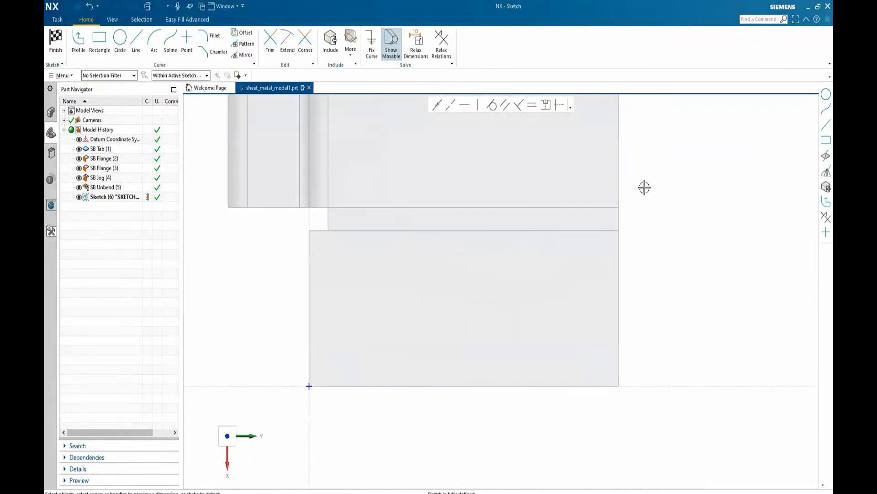
{"action": "left_click", "coordinate": [120, 39]}
{"action": "left_click", "coordinate": [503, 219]}
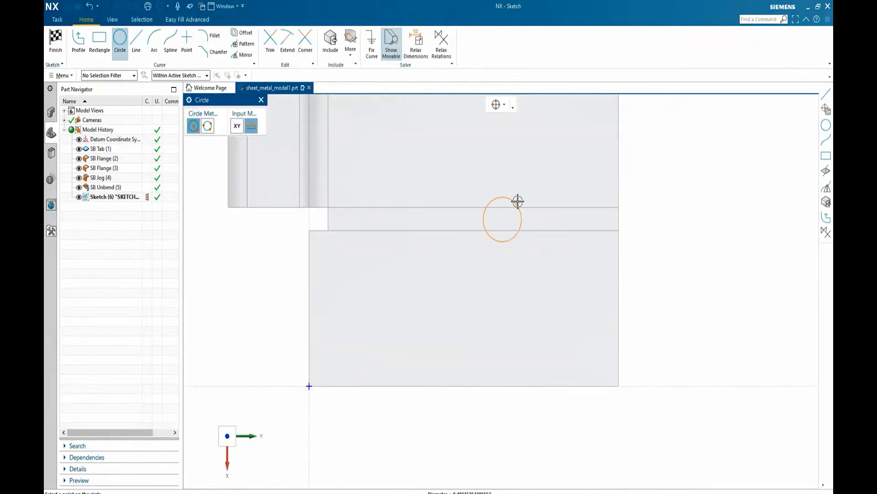
{"action": "left_click", "coordinate": [517, 196]}
{"action": "left_click", "coordinate": [55, 51]}
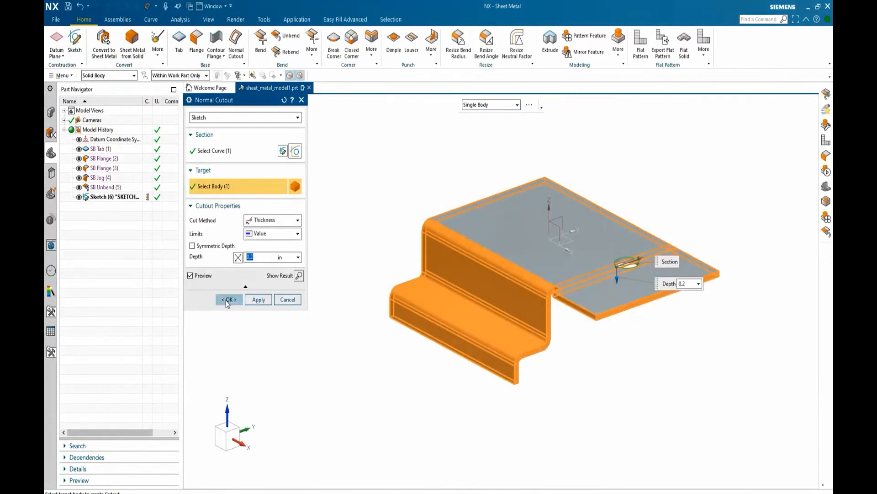
- Create the circular cutout by thickness with a 0.2 in depth and rebend the flattened flange
{"action": "left_click", "coordinate": [229, 299]}
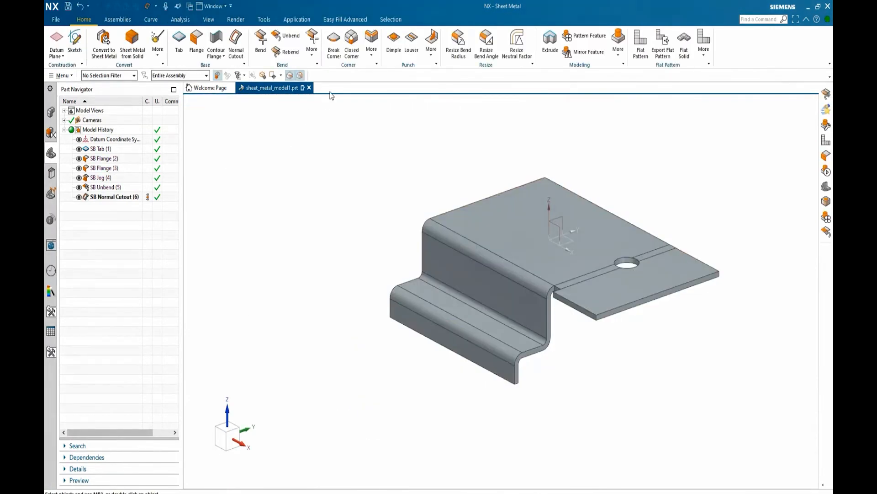
{"action": "left_click", "coordinate": [287, 51]}
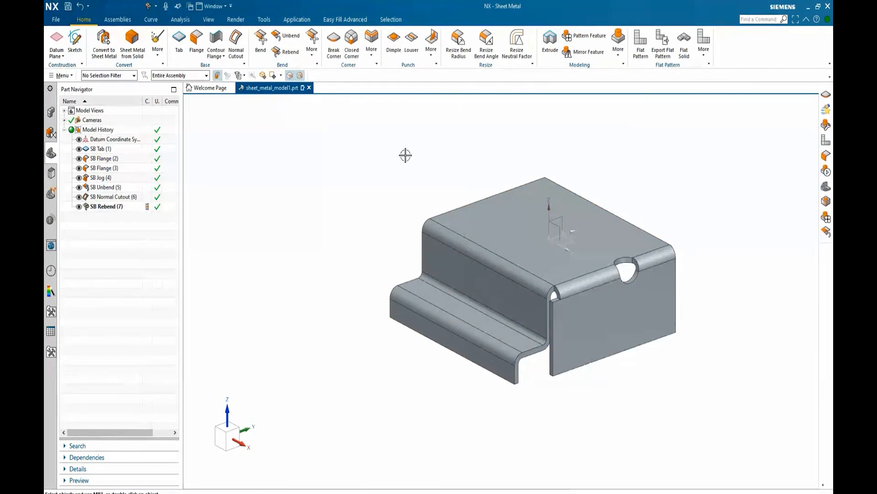
- Round the two lower corners of the +X end flange using Break Corner with a 0.25 in blend radius
{"action": "scroll", "coordinate": [582, 212], "scroll_direction": "up", "scroll_amount": 2}
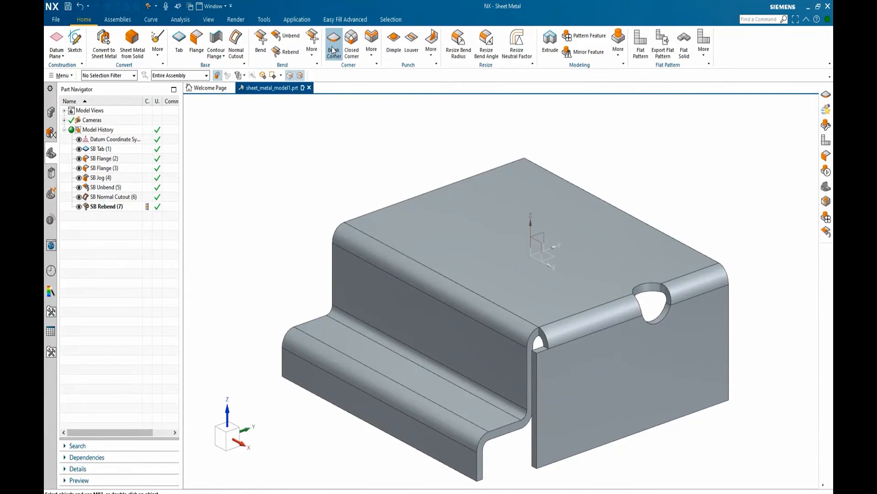
{"action": "left_click", "coordinate": [334, 42]}
{"action": "left_click", "coordinate": [535, 462]}
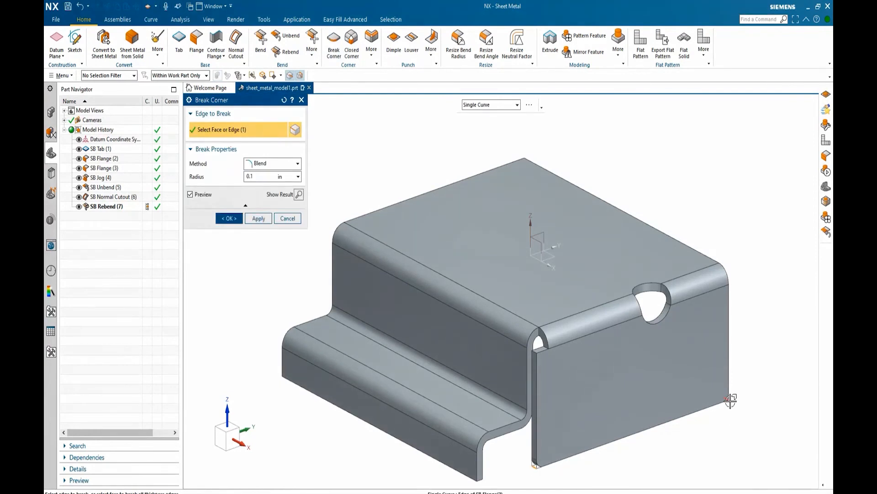
{"action": "left_click", "coordinate": [730, 400]}
{"action": "type", "text": ".25"}
{"action": "key", "text": "Return"}
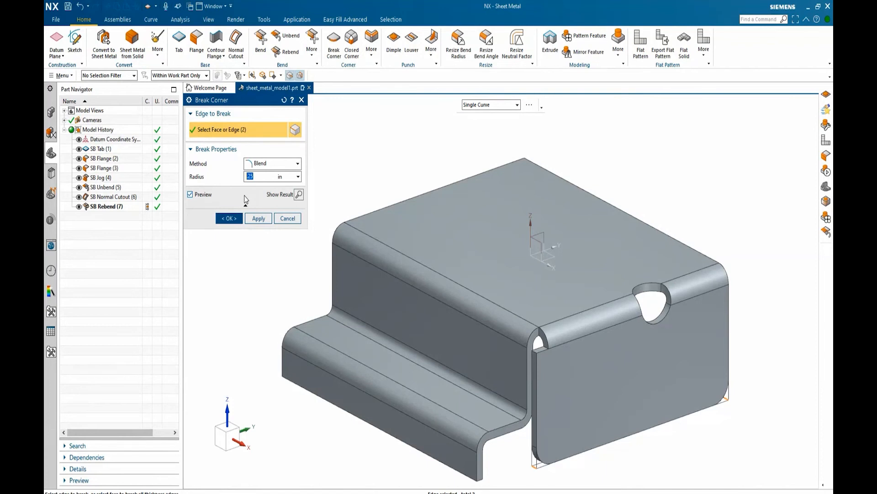
{"action": "left_click", "coordinate": [229, 219]}
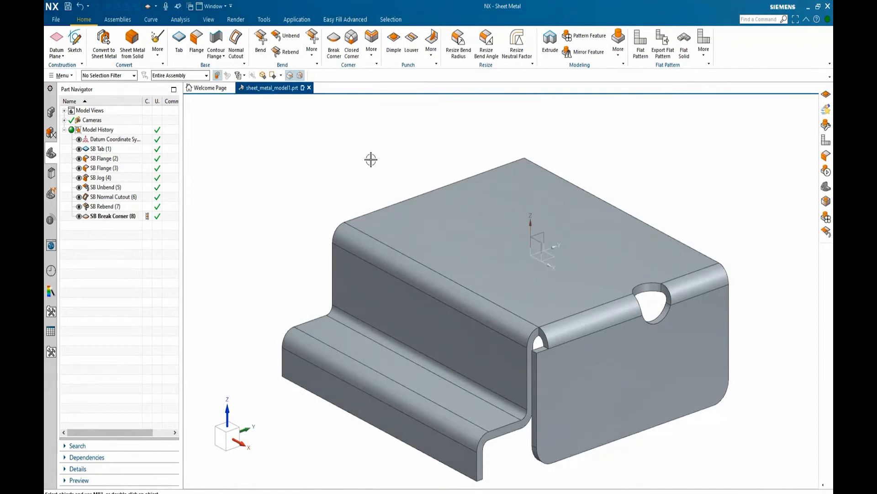
- Start a Dimple on the tab's upper face and sketch a rectangle near the -X edge, elongated along Y
{"action": "left_click", "coordinate": [393, 40]}
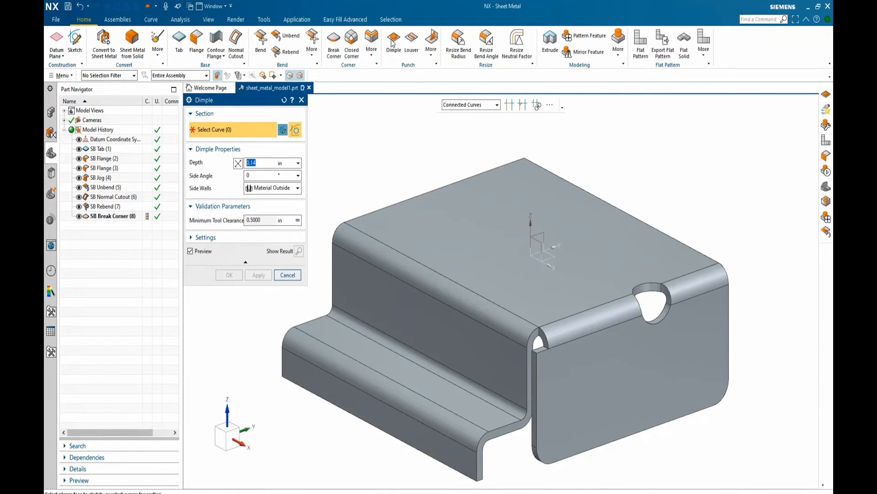
{"action": "left_click", "coordinate": [404, 222]}
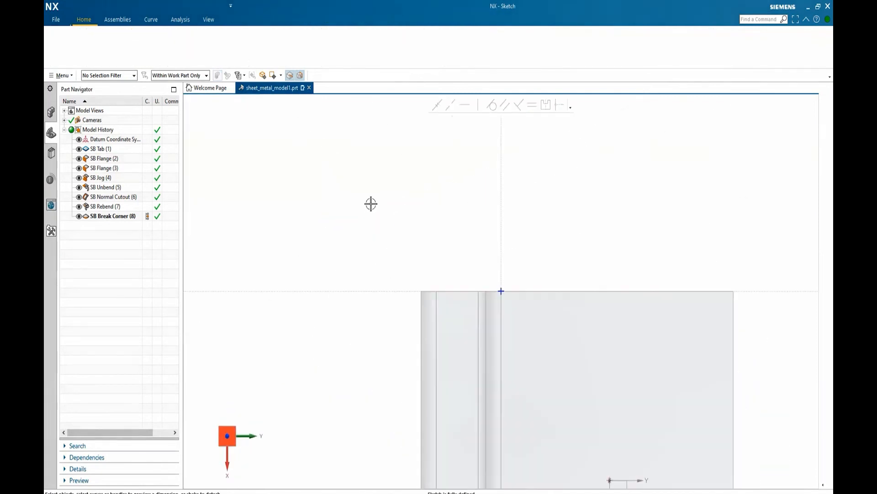
{"action": "left_click", "coordinate": [99, 41]}
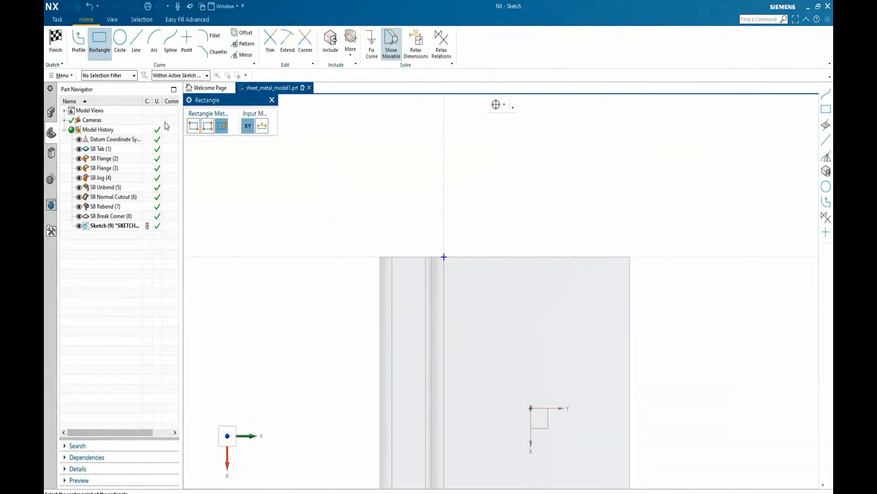
{"action": "left_click", "coordinate": [498, 289]}
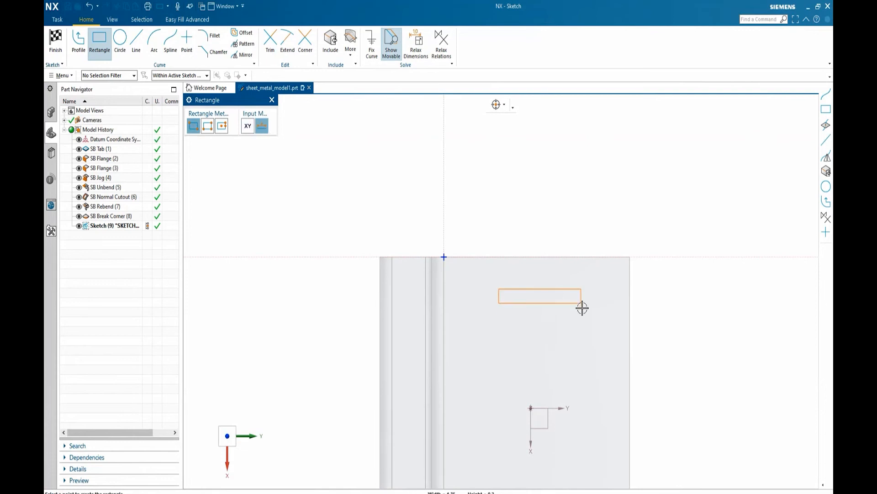
{"action": "left_click", "coordinate": [585, 325]}
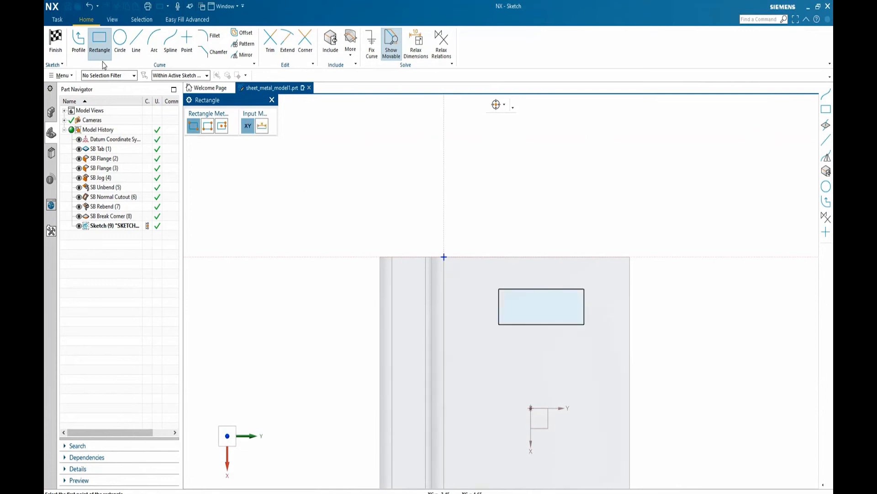
{"action": "left_click", "coordinate": [56, 41]}
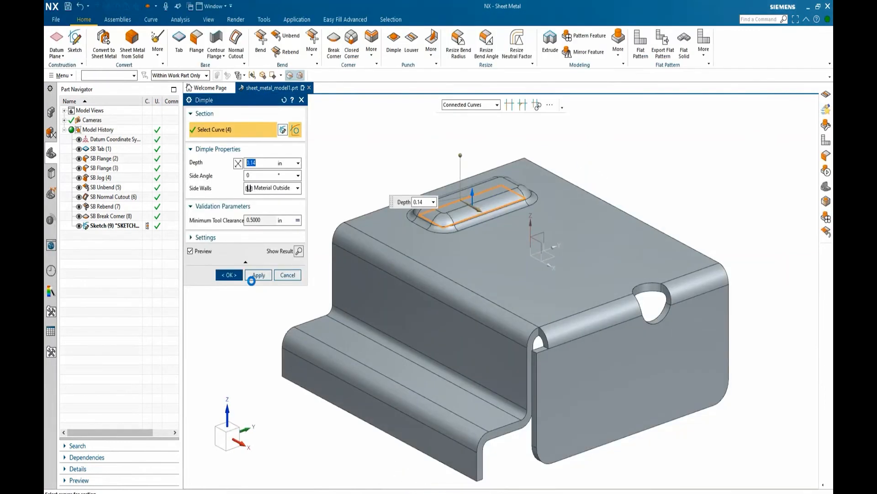
- Set the dimple depth to 0.25 in, try the reversed direction, and create the dimple raised above the tab
{"action": "mouse_move", "coordinate": [472, 192]}
{"action": "left_mouse_down"}
{"action": "mouse_move", "coordinate": [474, 160]}
{"action": "mouse_move", "coordinate": [473, 180]}
{"action": "left_mouse_up"}
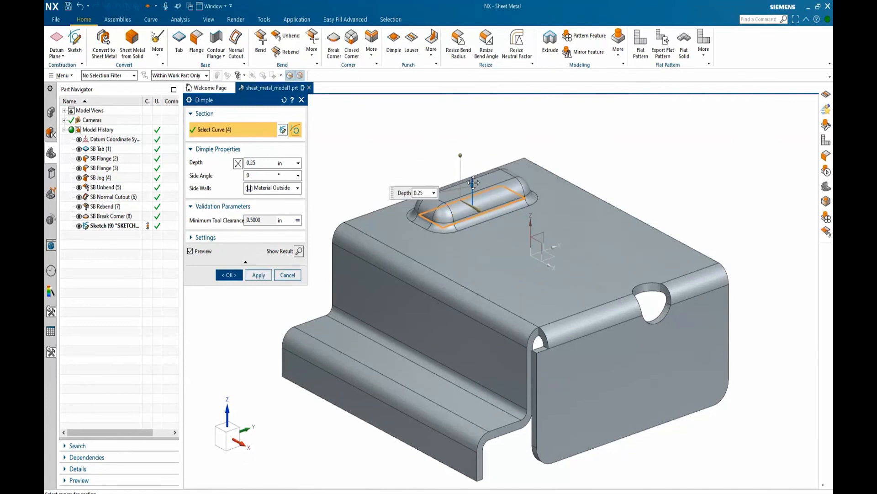
{"action": "left_click", "coordinate": [237, 163]}
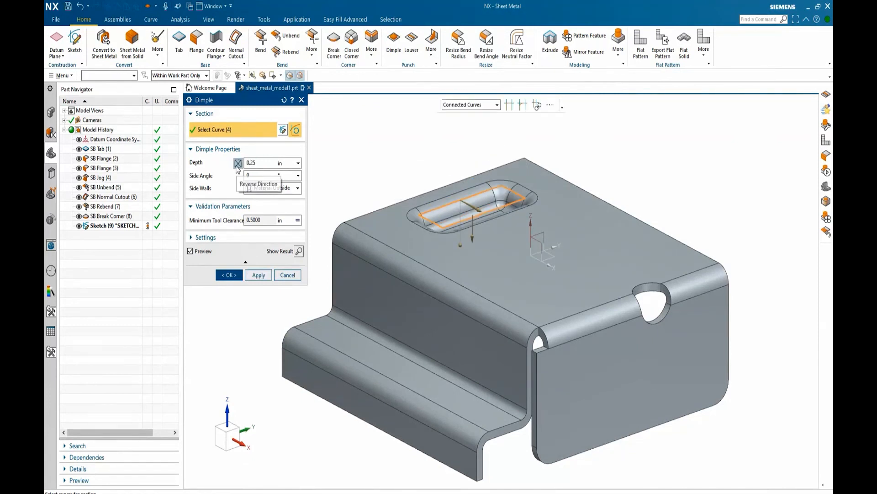
{"action": "left_click", "coordinate": [238, 164]}
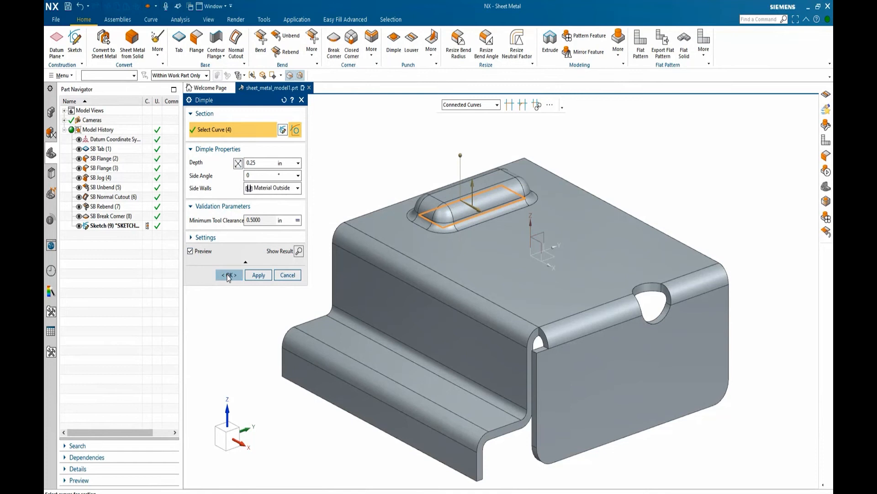
{"action": "left_click", "coordinate": [229, 276]}
- Start a Louver on the tab's upper face and sketch a cut line about 1.45 in long along X, near the jogged flange
{"action": "middle_click_drag", "start_coordinate": [384, 253], "coordinate": [409, 265]}
{"action": "left_click", "coordinate": [412, 54]}
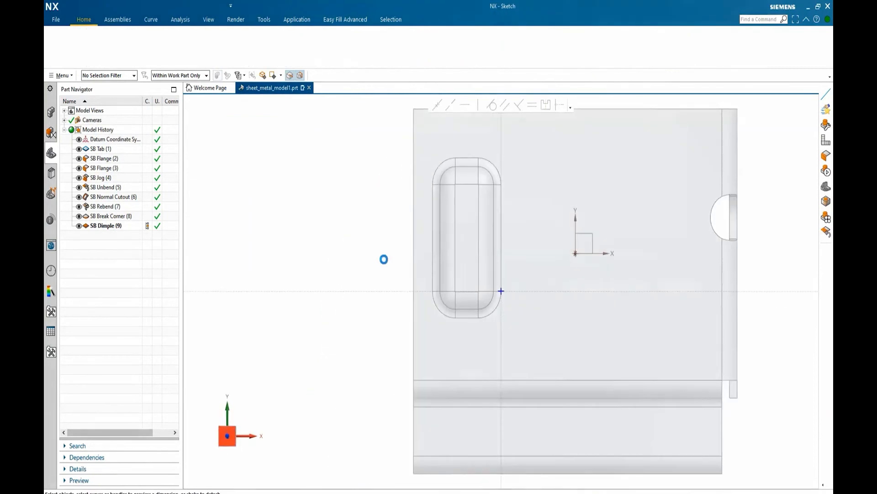
{"action": "left_click", "coordinate": [137, 45]}
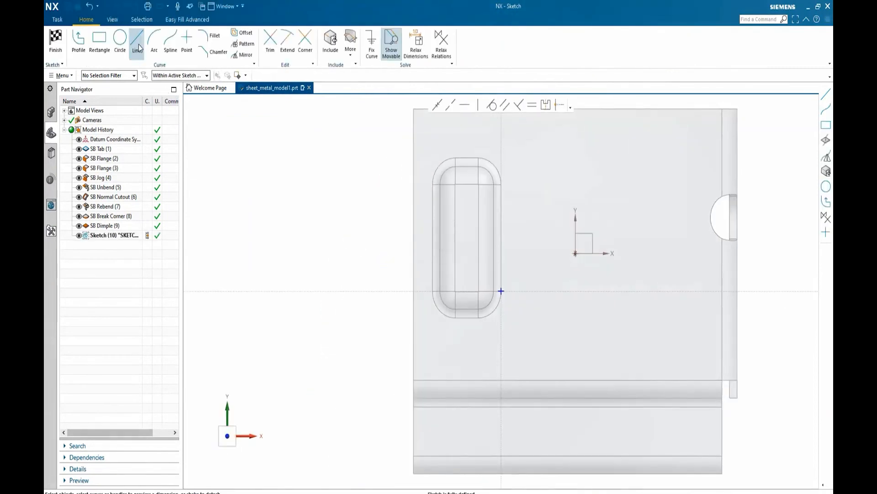
{"action": "left_click", "coordinate": [571, 328]}
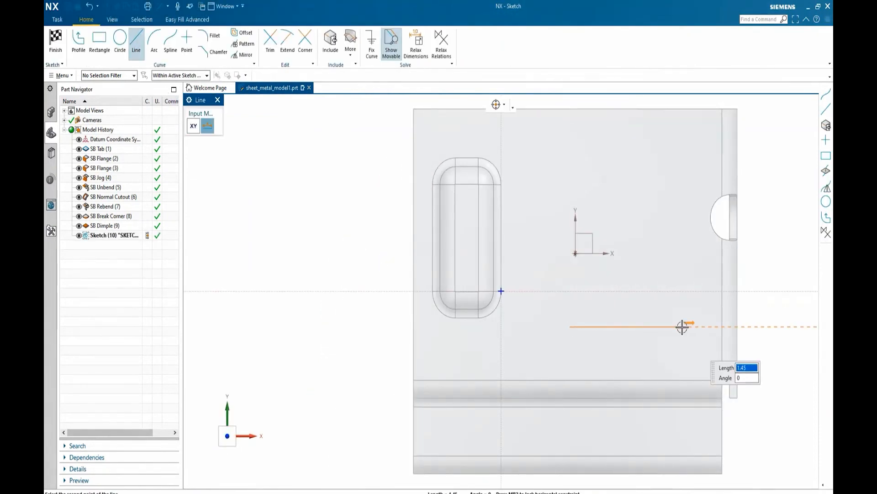
{"action": "left_click", "coordinate": [683, 326]}
{"action": "left_click", "coordinate": [56, 43]}
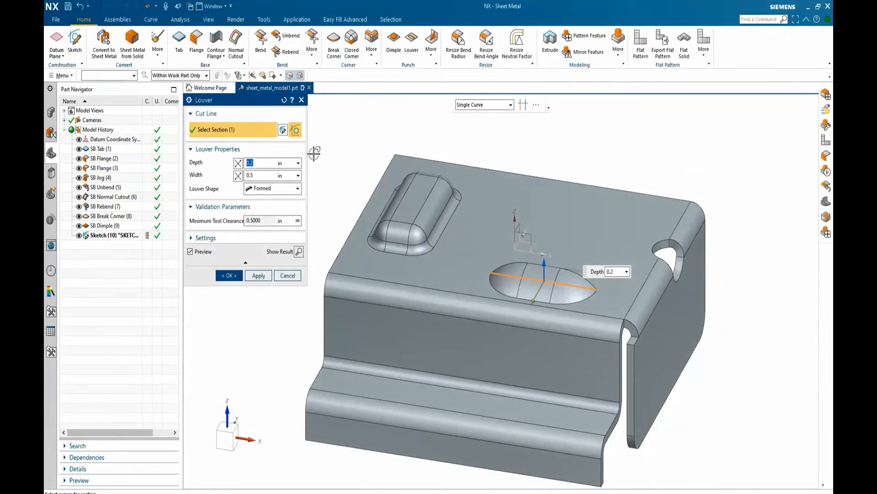
- Try the Lanced louver shape and reverse the width direction toward the tab's interior, leaving the depth pointing upward
{"action": "left_click", "coordinate": [298, 188]}
{"action": "left_click", "coordinate": [274, 206]}
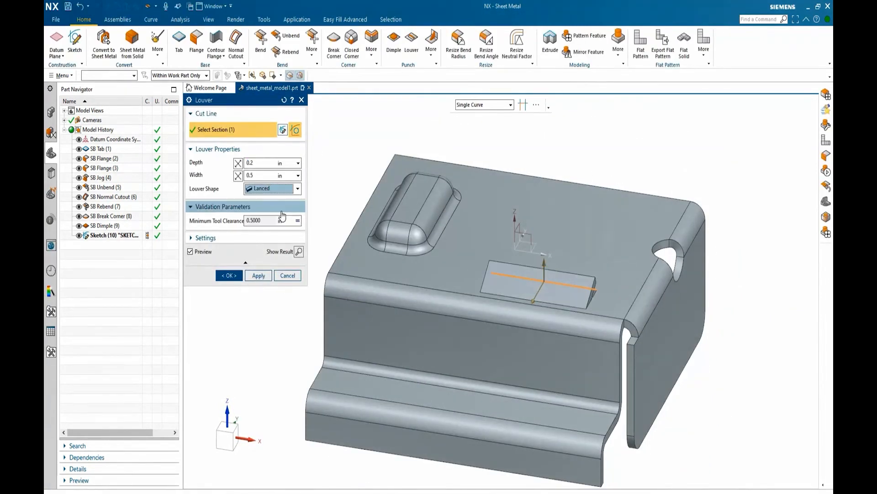
{"action": "left_click", "coordinate": [238, 164]}
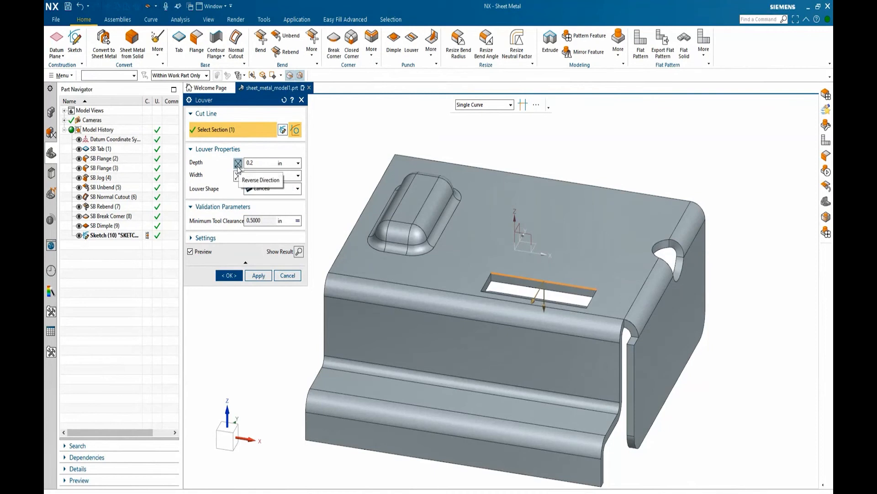
{"action": "left_click", "coordinate": [239, 177]}
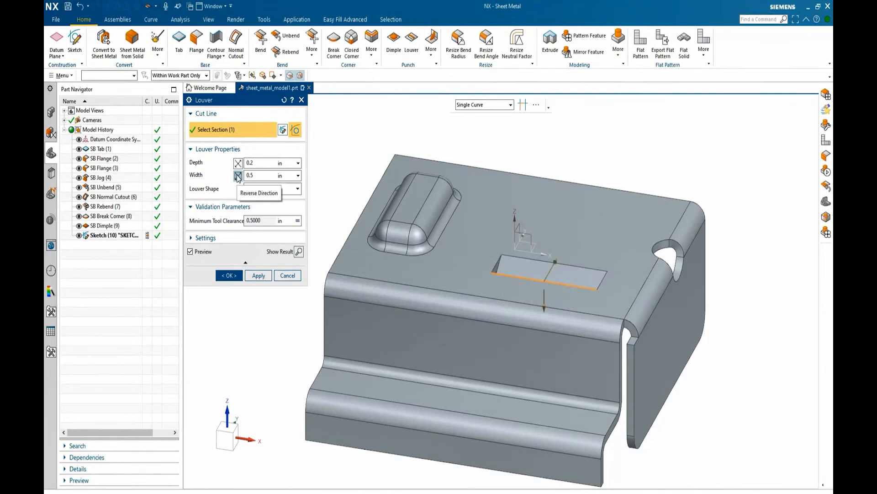
{"action": "left_click", "coordinate": [238, 163]}
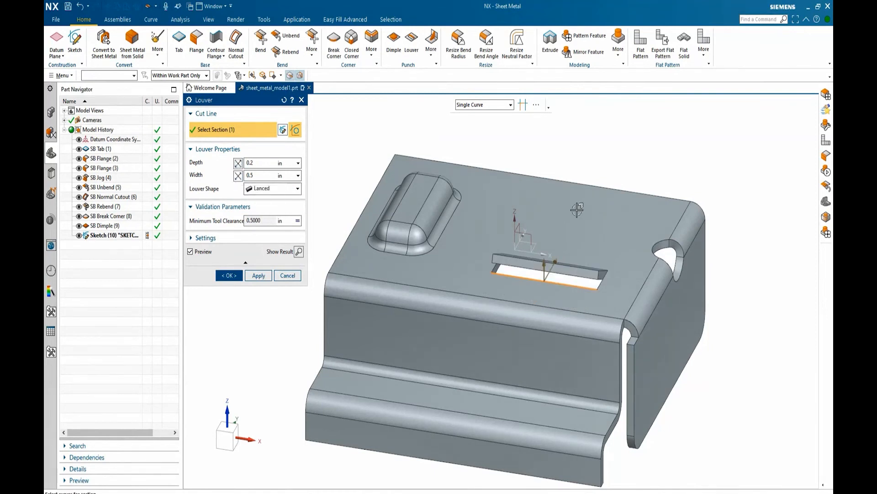
{"action": "middle_click_drag", "start_coordinate": [576, 210], "coordinate": [548, 216]}
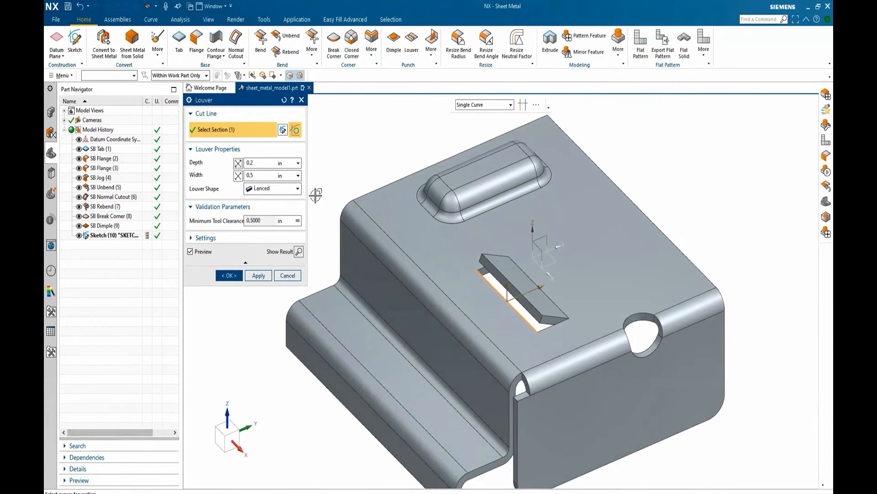
- Set the louver shape back to Formed and create the louver with 0.2 in depth and 0.5 in width
{"action": "left_click", "coordinate": [297, 189]}
{"action": "left_click", "coordinate": [270, 207]}
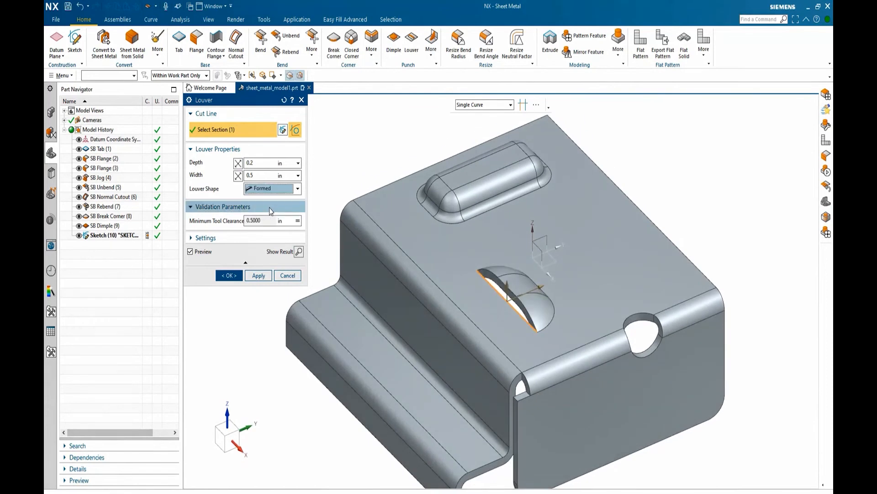
{"action": "left_click", "coordinate": [229, 275]}
- Start a Gusset with Automatic Profile and select the inner bend face between the side flange's vertical wall and the jog step
{"action": "left_click", "coordinate": [431, 53]}
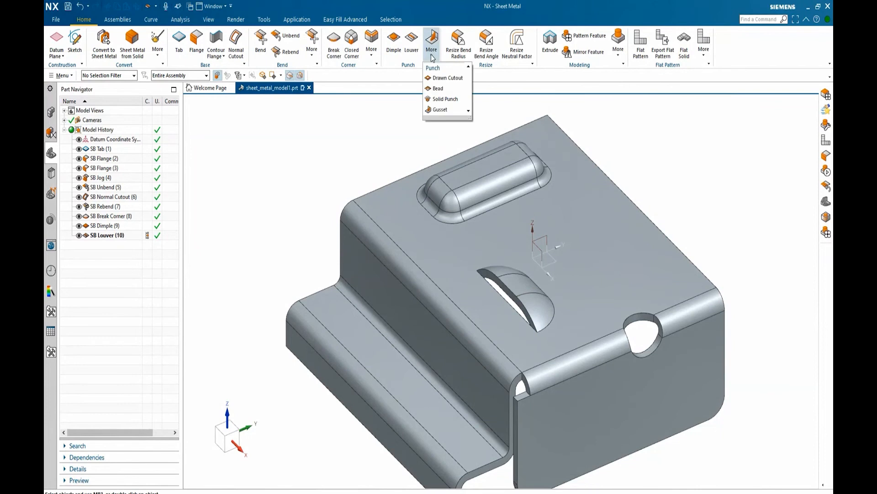
{"action": "left_click", "coordinate": [439, 110]}
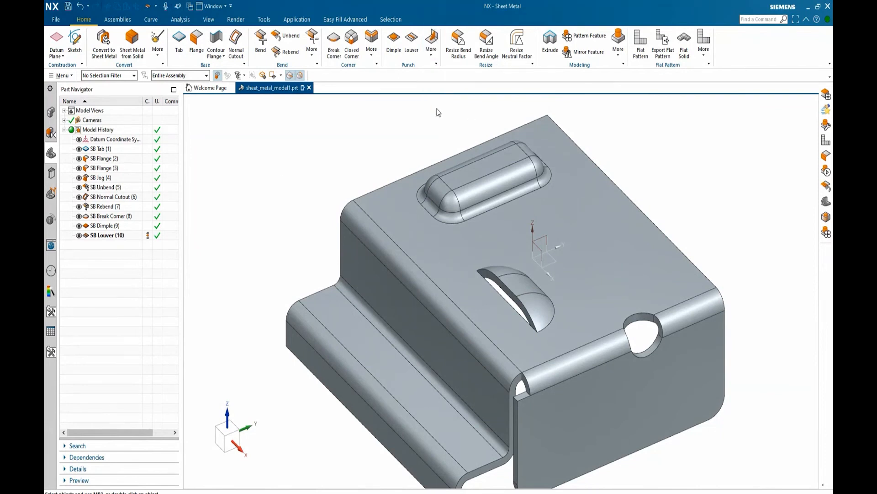
{"action": "left_click", "coordinate": [298, 118]}
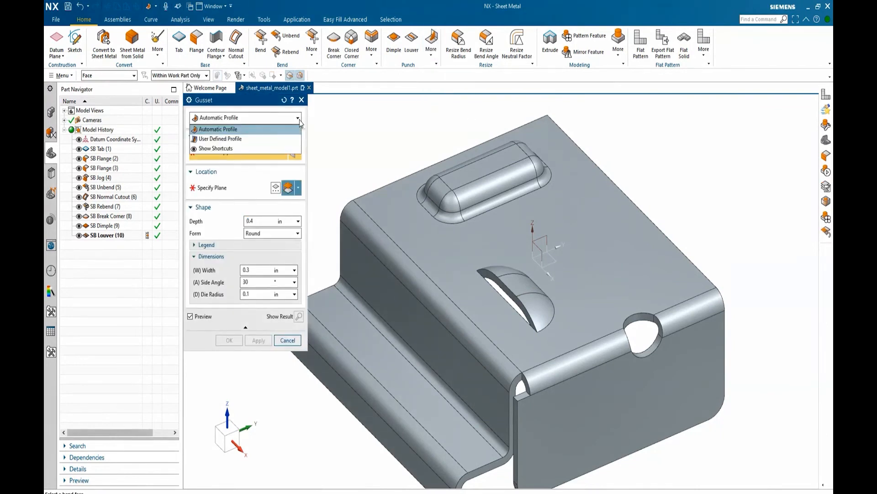
{"action": "left_click", "coordinate": [256, 129]}
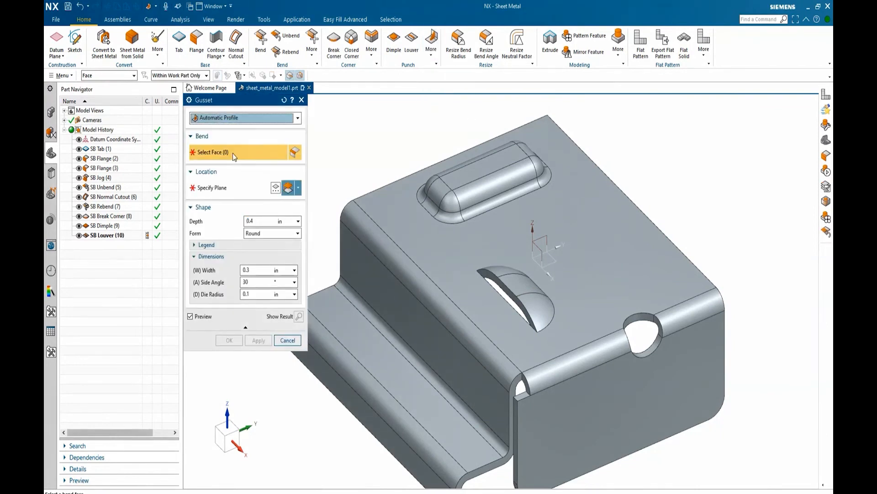
{"action": "left_click", "coordinate": [366, 311]}
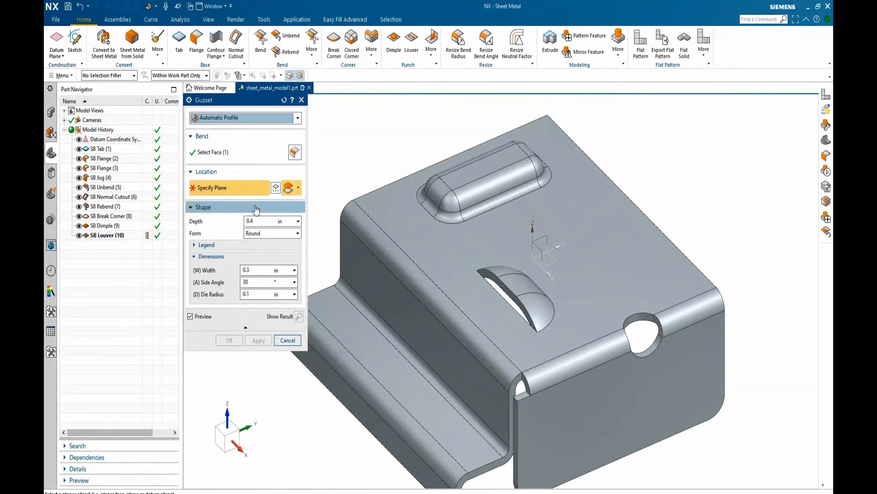
- Locate the gusset on a plane offset about 1.15 in inward from the tab's -X end face
{"action": "left_click", "coordinate": [299, 189]}
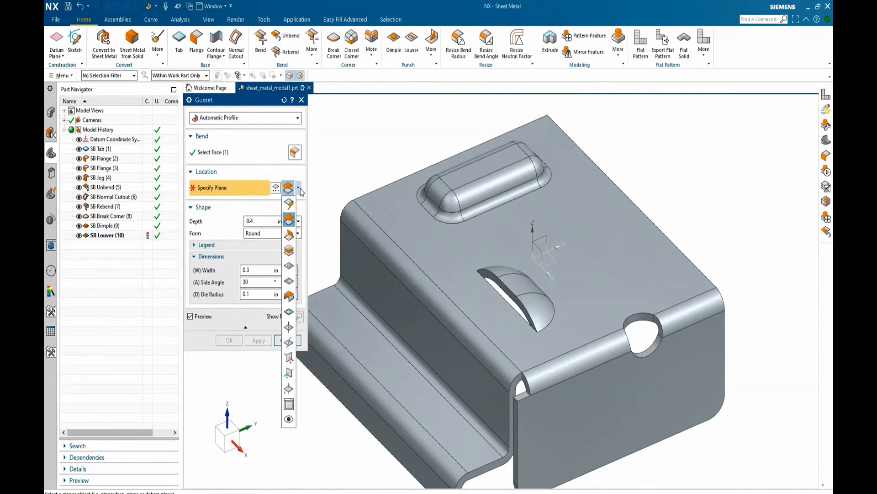
{"action": "left_click", "coordinate": [289, 221]}
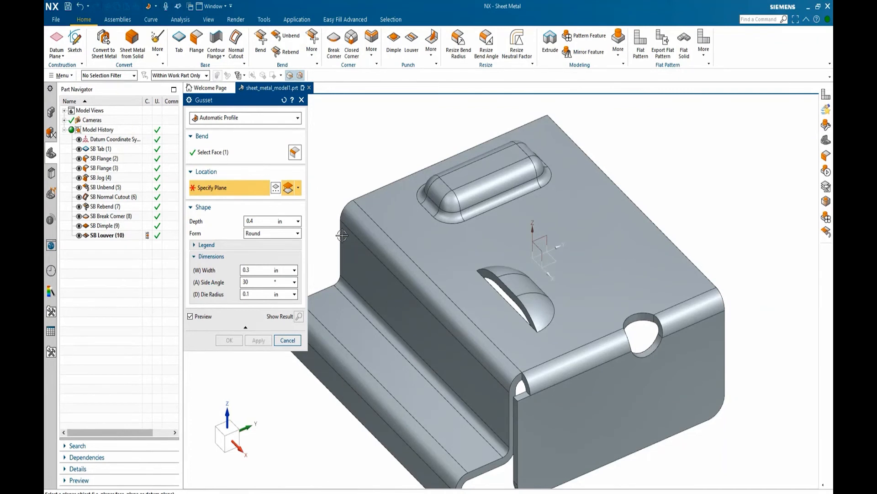
{"action": "left_click", "coordinate": [343, 239]}
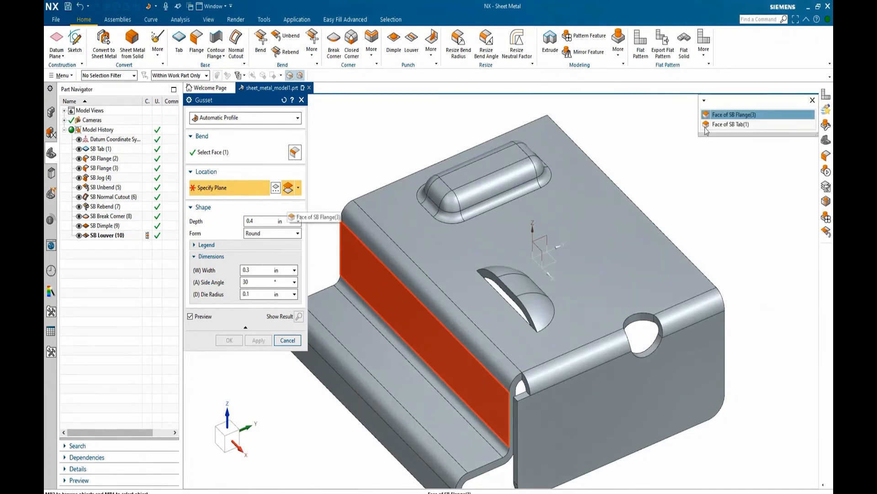
{"action": "left_click", "coordinate": [714, 124]}
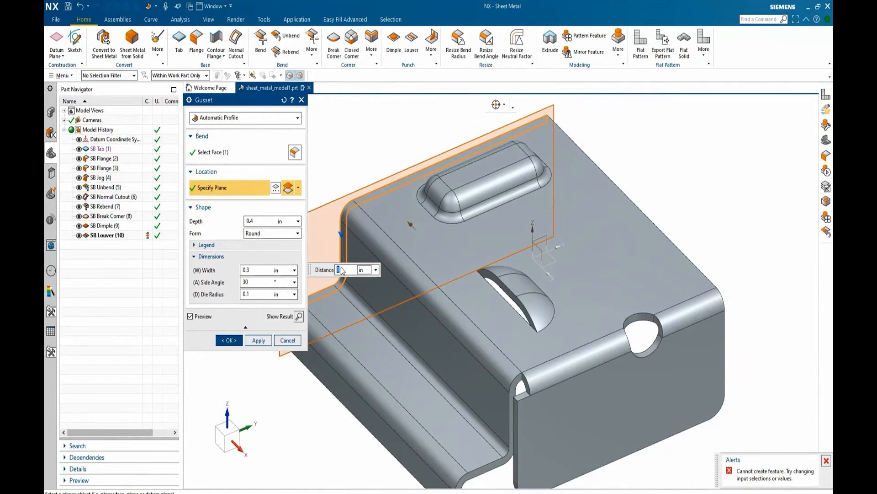
{"action": "left_click_drag", "start_coordinate": [341, 239], "coordinate": [400, 273]}
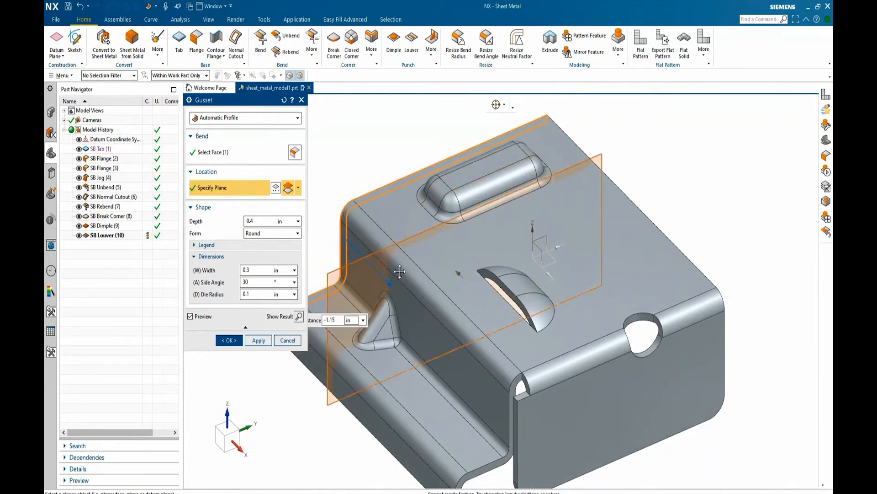
- Try the Square gusset form and return the form to Round
{"action": "middle_click_drag", "start_coordinate": [340, 151], "coordinate": [388, 145]}
{"action": "left_click", "coordinate": [297, 233]}
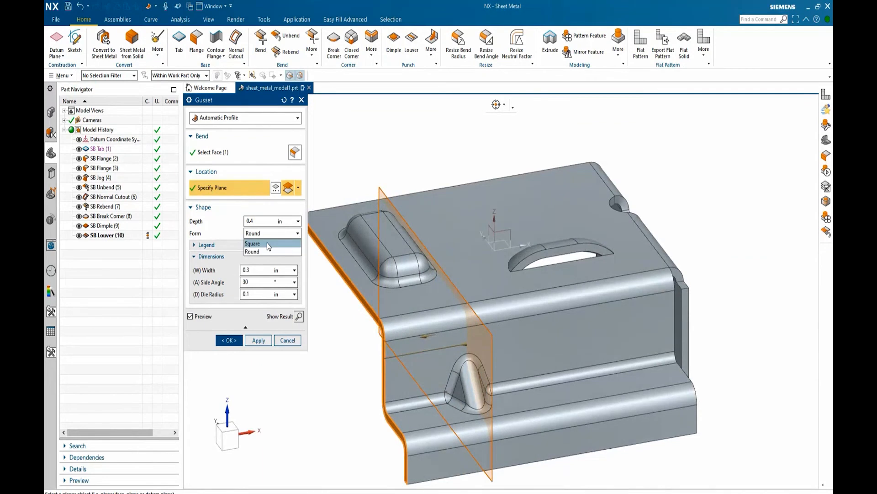
{"action": "left_click", "coordinate": [283, 251]}
{"action": "left_click", "coordinate": [298, 233]}
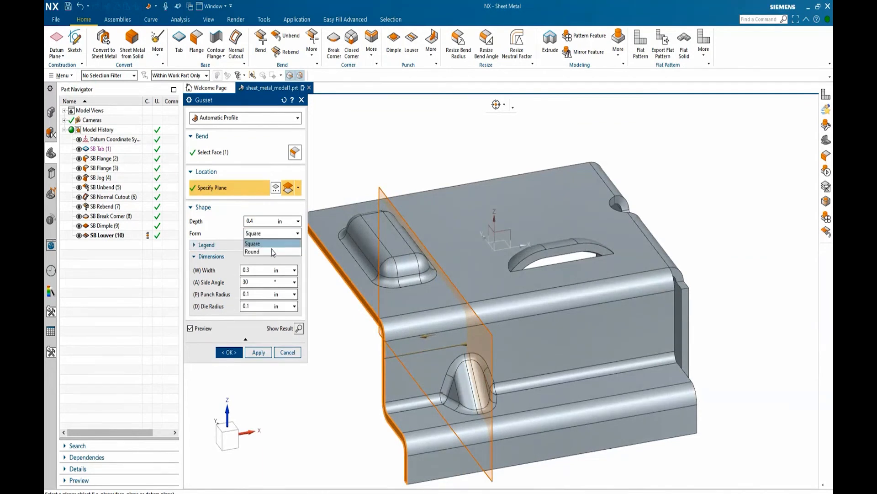
{"action": "left_click", "coordinate": [281, 244]}
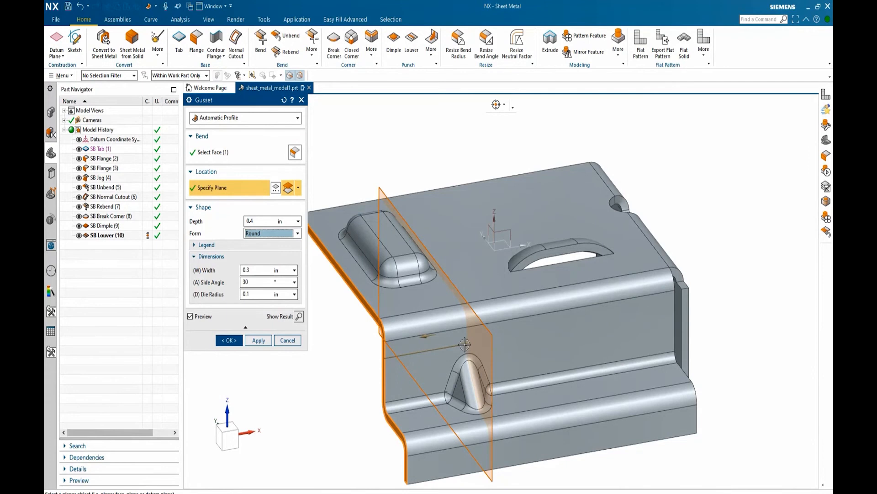
- Move the gusset plane to about 1.7 in from the end face and create the round gusset with 0.4 in depth
{"action": "left_click_drag", "start_coordinate": [465, 344], "coordinate": [505, 337]}
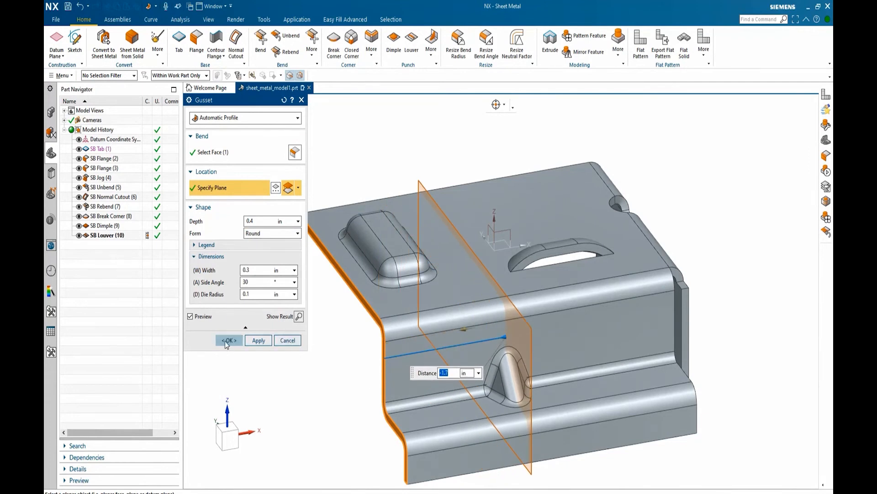
{"action": "left_click", "coordinate": [227, 341]}
{"action": "middle_click_drag", "start_coordinate": [470, 352], "coordinate": [433, 365]}
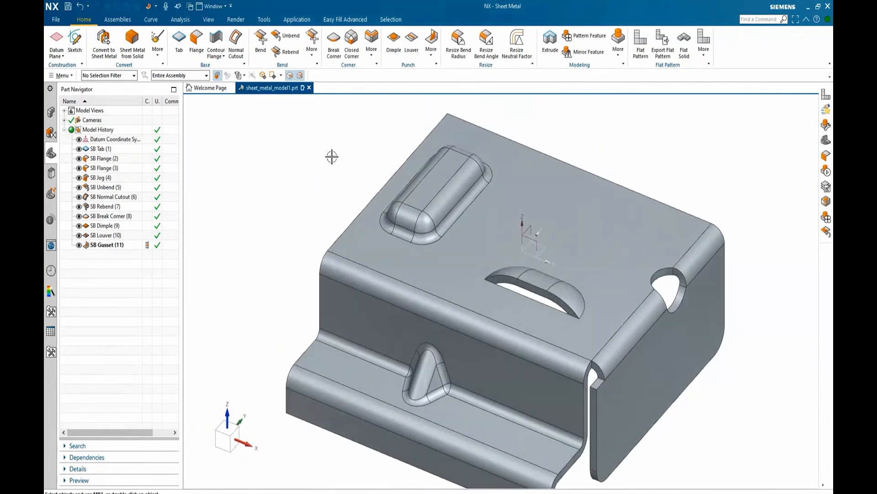
- Pattern the louver's faces linearly along the Y direction with a count of 2 and a pitch distance of 1 in
{"action": "left_click", "coordinate": [618, 45]}
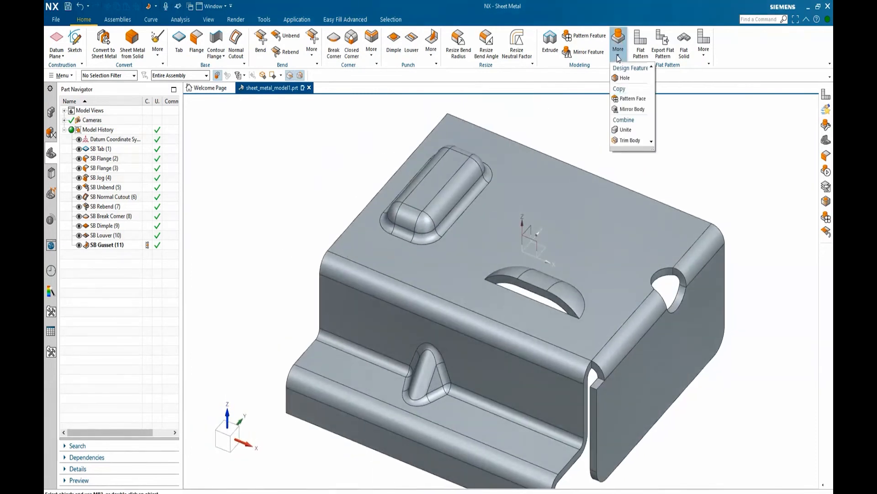
{"action": "left_click", "coordinate": [626, 97]}
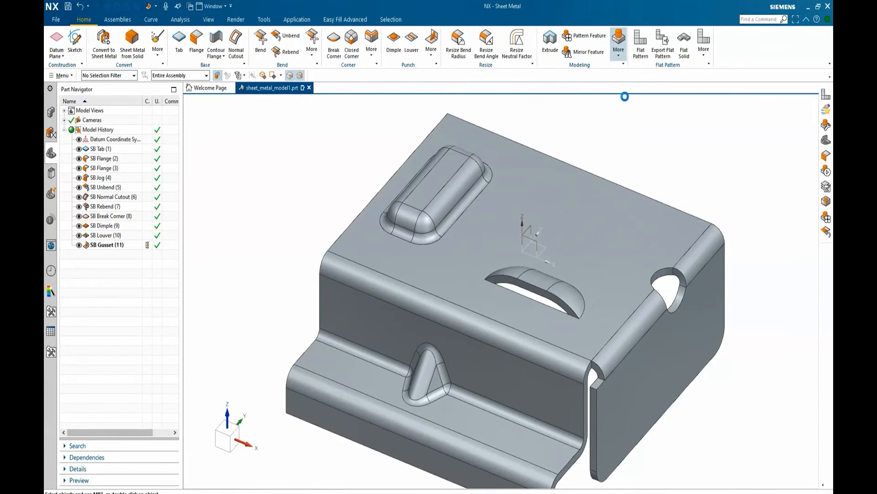
{"action": "left_click", "coordinate": [106, 236]}
{"action": "left_click", "coordinate": [213, 217]}
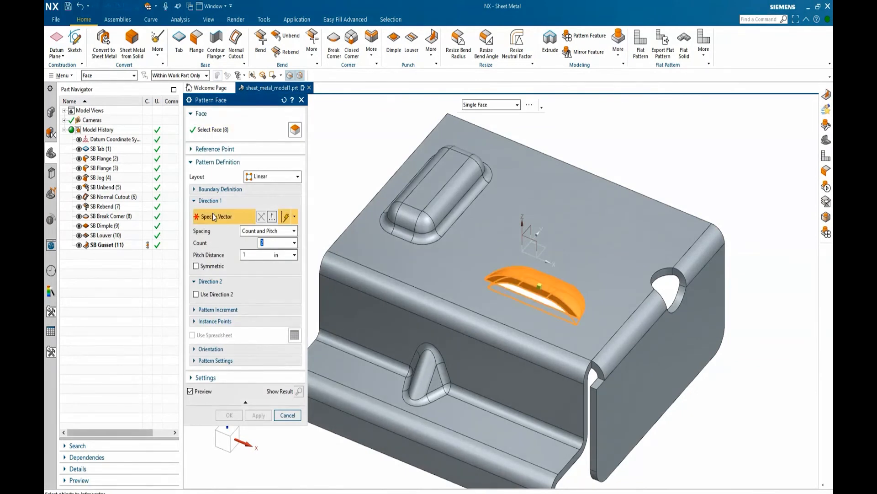
{"action": "left_click", "coordinate": [525, 273]}
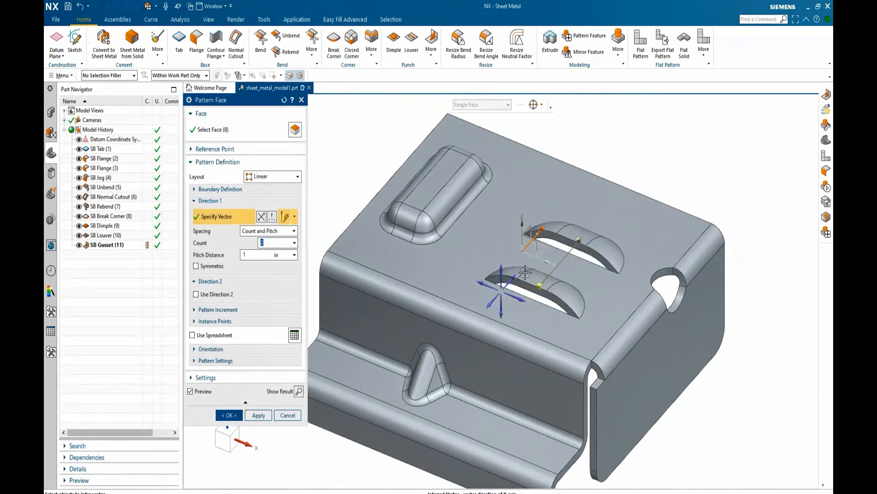
{"action": "left_click", "coordinate": [229, 415]}
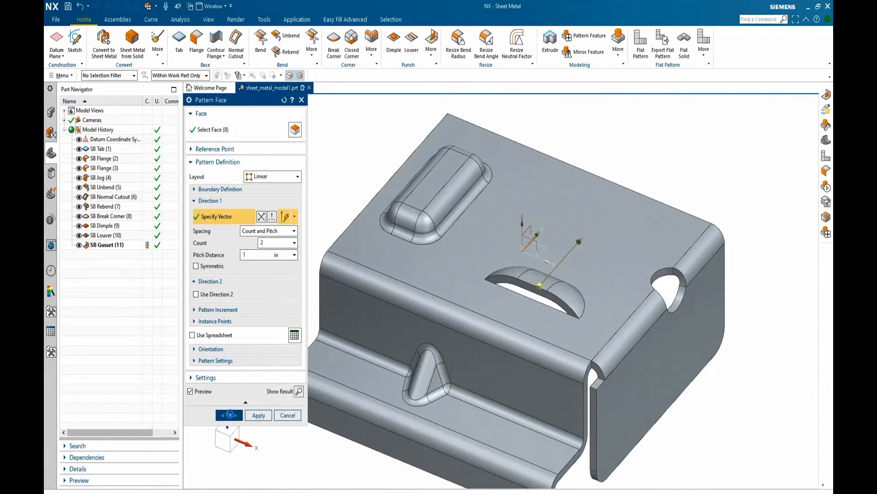
{"action": "mouse_move", "coordinate": [376, 327]}
{"action": "middle_mouse_down"}
{"action": "mouse_move", "coordinate": [354, 324]}
{"action": "mouse_move", "coordinate": [402, 303]}
{"action": "mouse_move", "coordinate": [395, 287]}
{"action": "mouse_move", "coordinate": [378, 318]}
{"action": "middle_mouse_up"}
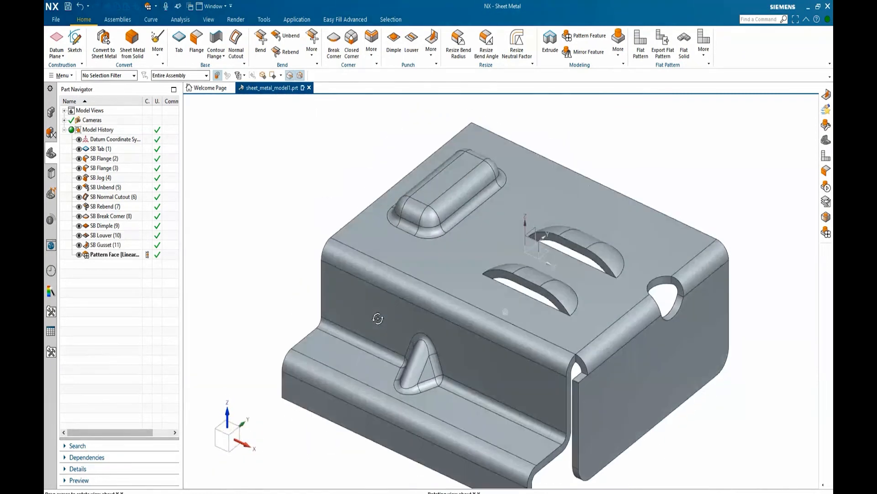
{"action": "scroll", "coordinate": [367, 180], "scroll_direction": "down", "scroll_amount": 1}
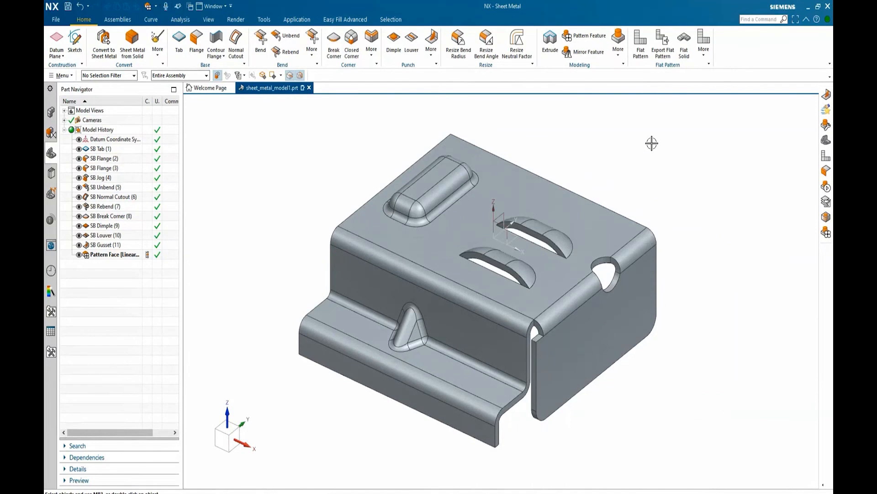
- Create a flat pattern with the tab's top face as upward face, oriented by its long edge along the jogged flange's bend
{"action": "left_click", "coordinate": [641, 45]}
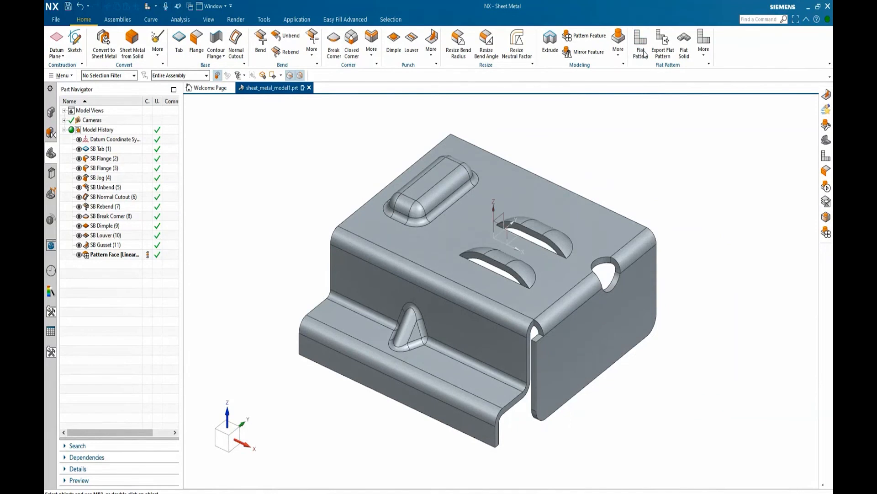
{"action": "left_click", "coordinate": [575, 210]}
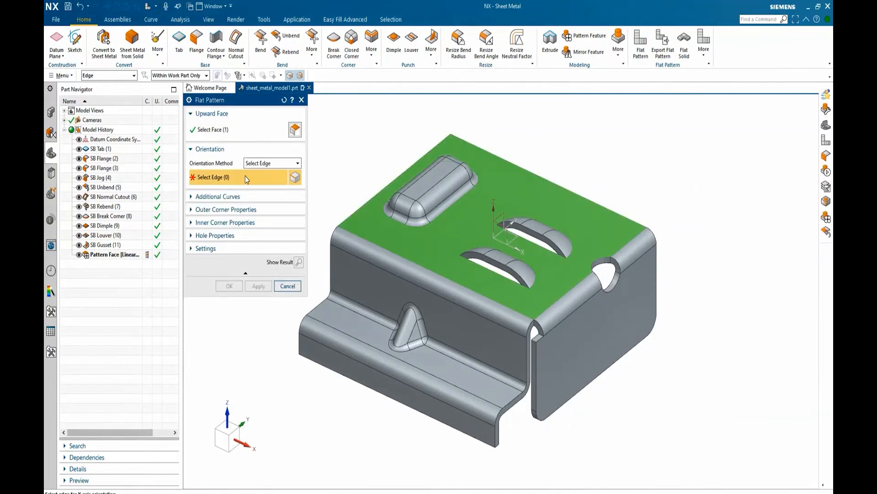
{"action": "left_click", "coordinate": [352, 232]}
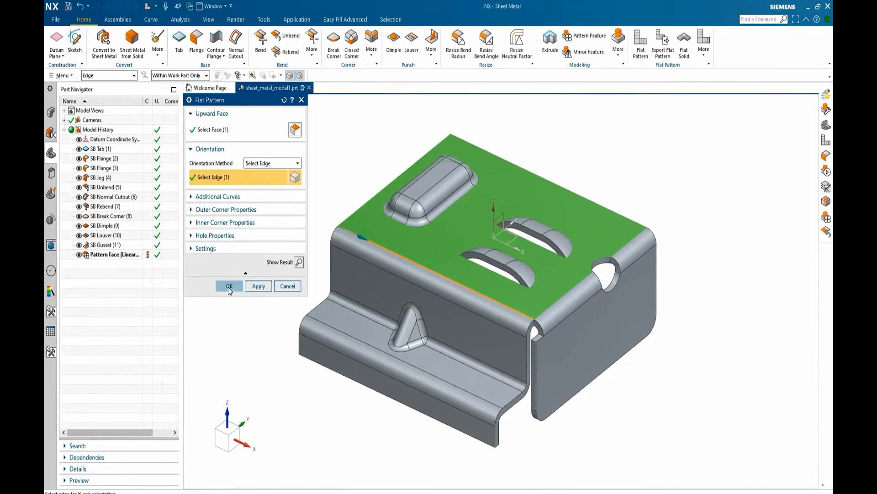
{"action": "left_click", "coordinate": [229, 286]}
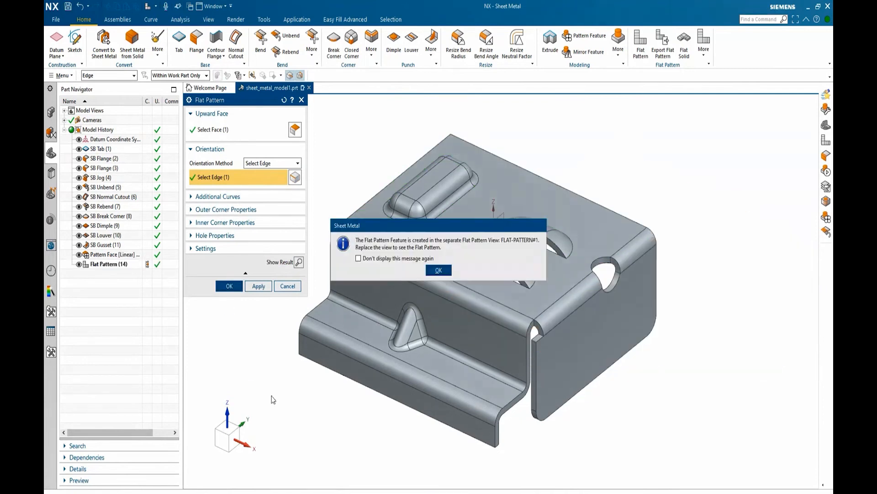
{"action": "left_click", "coordinate": [439, 270]}
- View the part in the FLAT-PATTERN#1 model view and return to the Trimetric view
{"action": "left_click", "coordinate": [65, 111]}
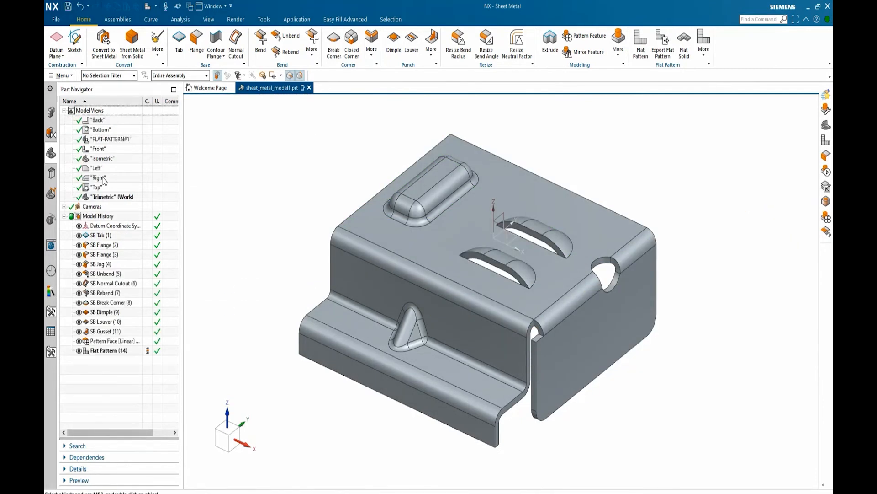
{"action": "double_click", "coordinate": [109, 140]}
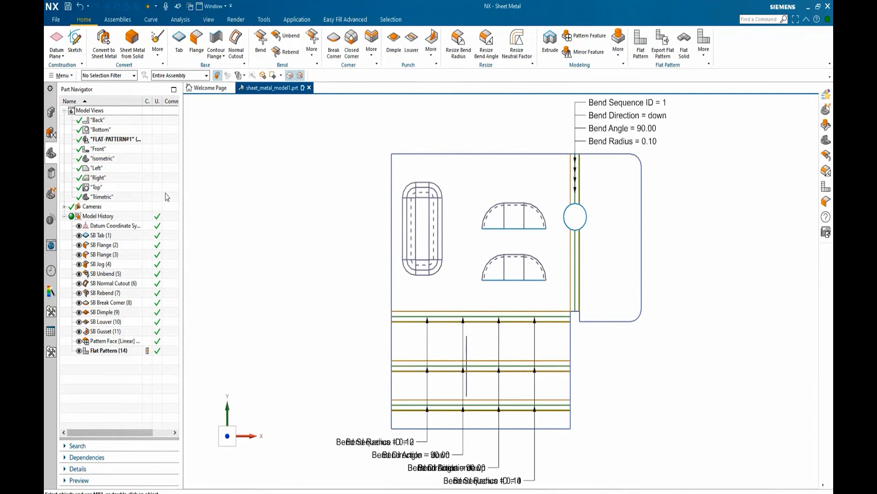
{"action": "double_click", "coordinate": [102, 198]}
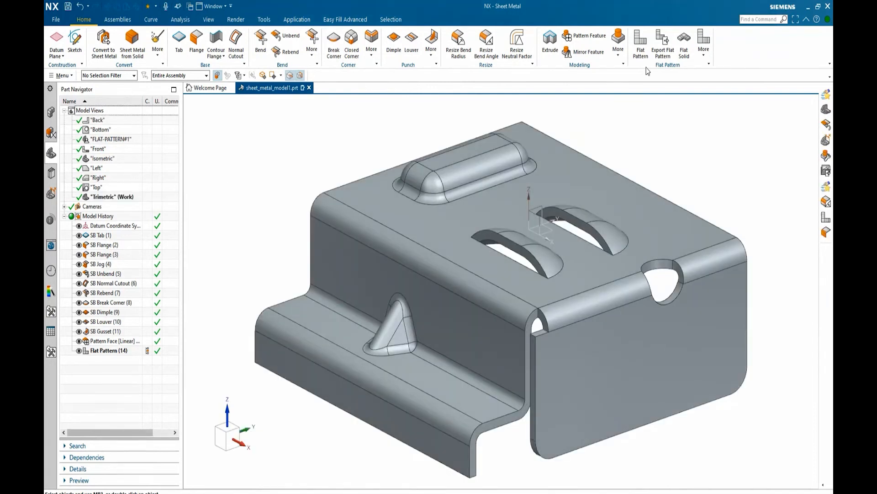
- Examine the flat pattern export's file formats and DXF revision options, and leave the export without writing a file
{"action": "left_click", "coordinate": [662, 42]}
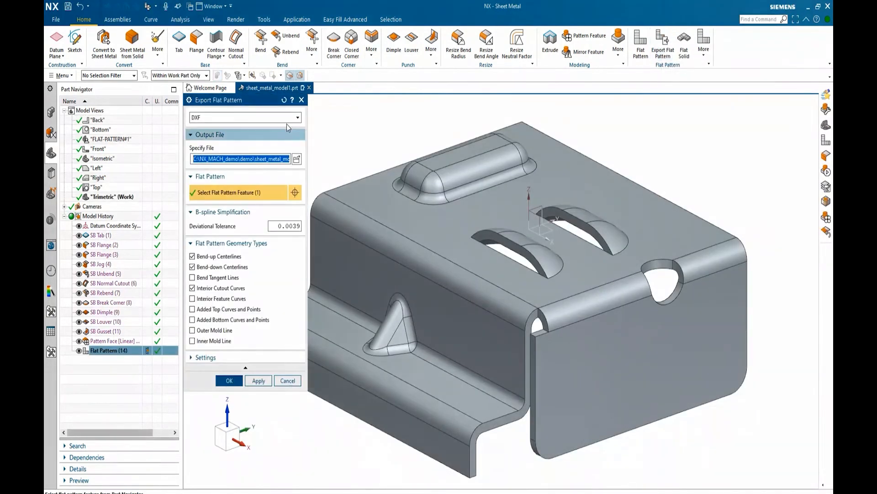
{"action": "left_click", "coordinate": [298, 118]}
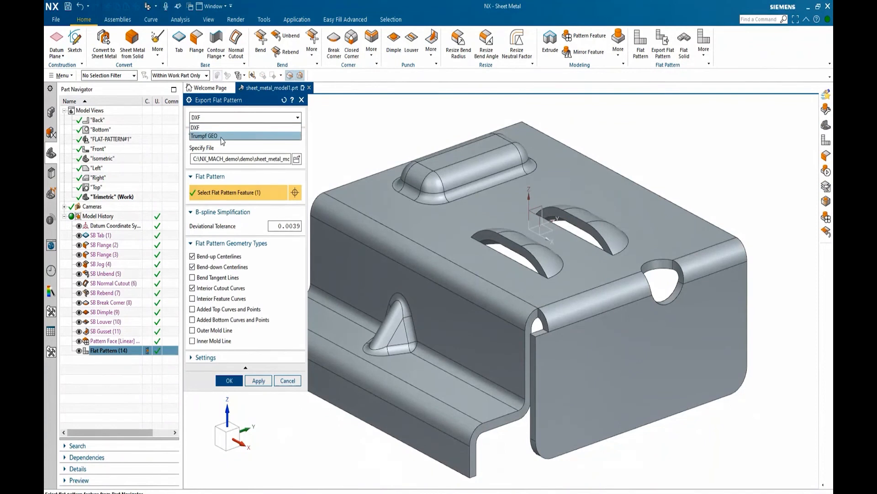
{"action": "left_click", "coordinate": [299, 118]}
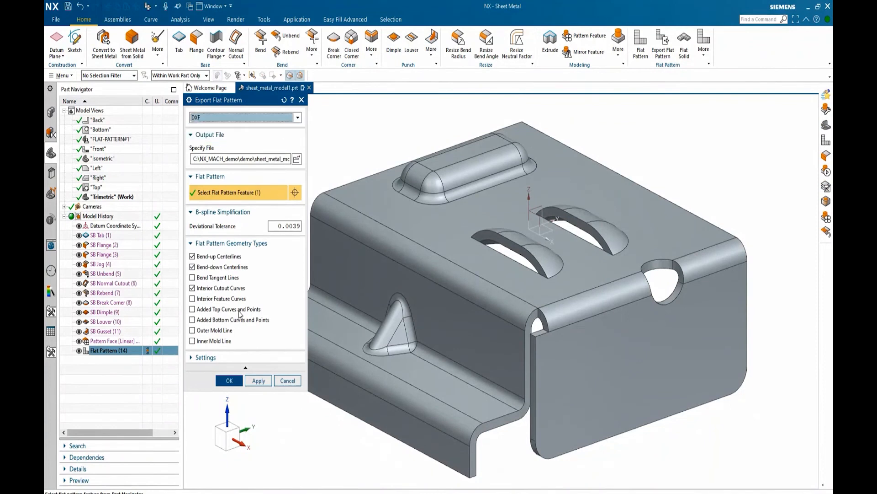
{"action": "left_click", "coordinate": [206, 357]}
{"action": "left_click", "coordinate": [298, 372]}
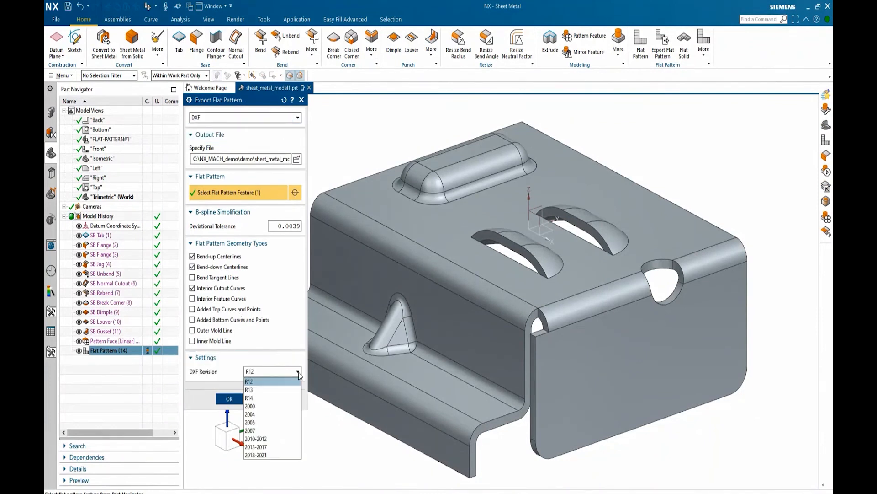
{"action": "left_click", "coordinate": [299, 373]}
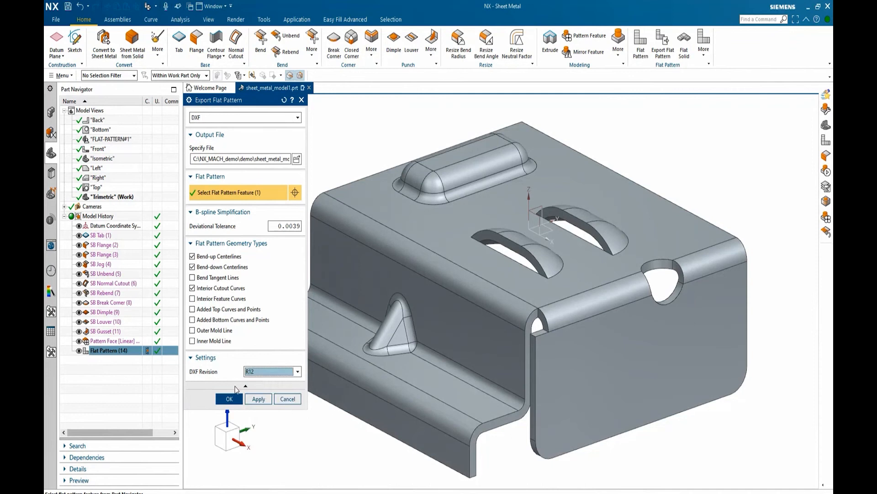
{"action": "left_click", "coordinate": [288, 399]}
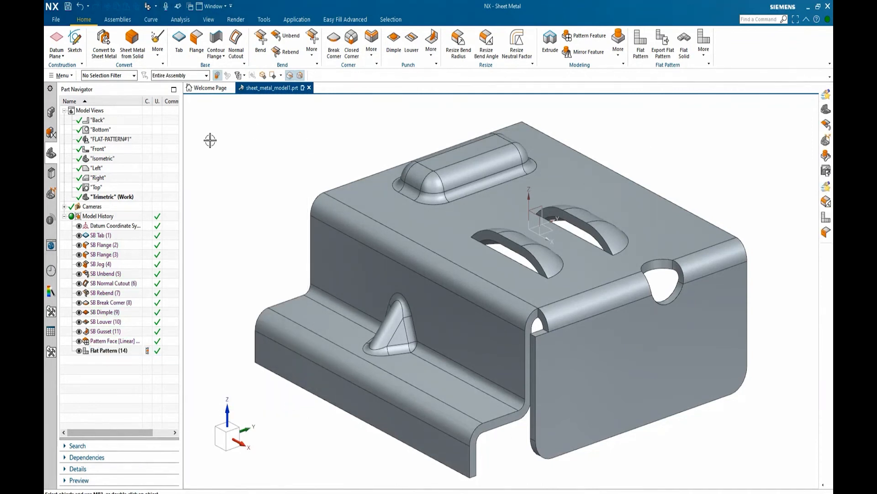
- Create an inch C-Size drawing sheet_metal_model1_dwg1.prt referencing the existing part, skipping the title block entries and the view creation wizard
{"action": "left_click", "coordinate": [56, 20]}
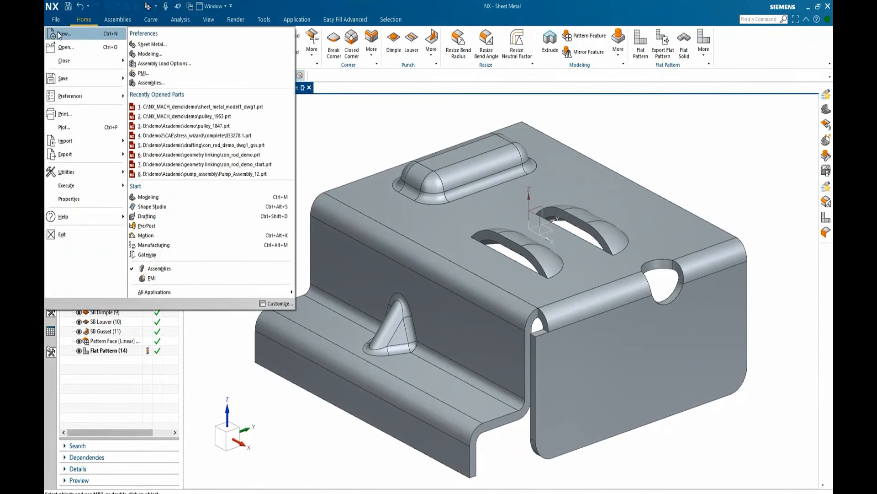
{"action": "left_click", "coordinate": [68, 38]}
{"action": "left_click", "coordinate": [463, 150]}
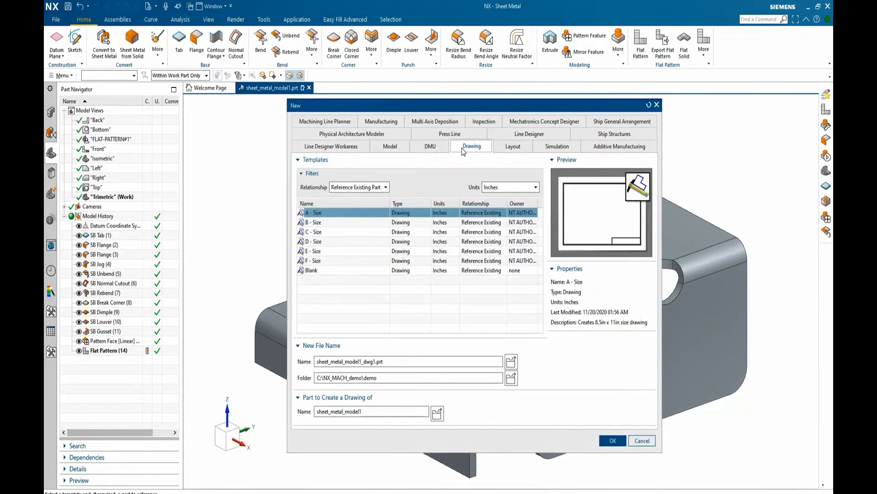
{"action": "left_click", "coordinate": [320, 232]}
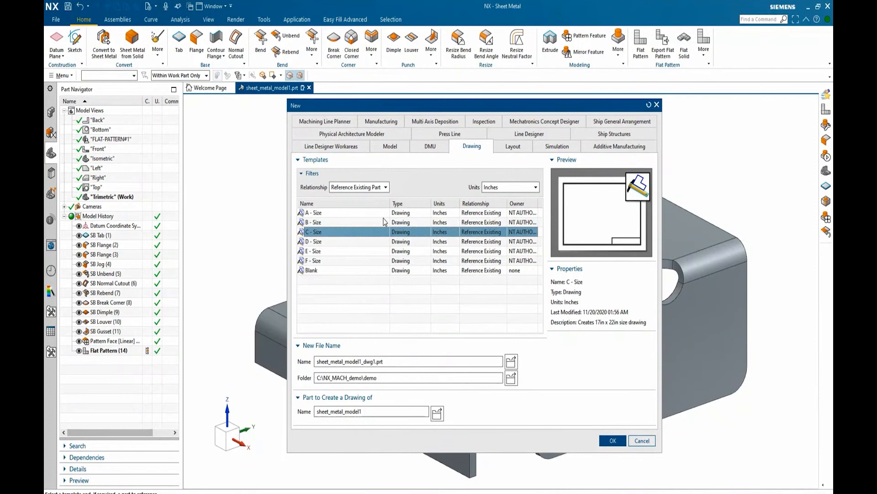
{"action": "left_click", "coordinate": [389, 188]}
{"action": "left_click", "coordinate": [392, 191]}
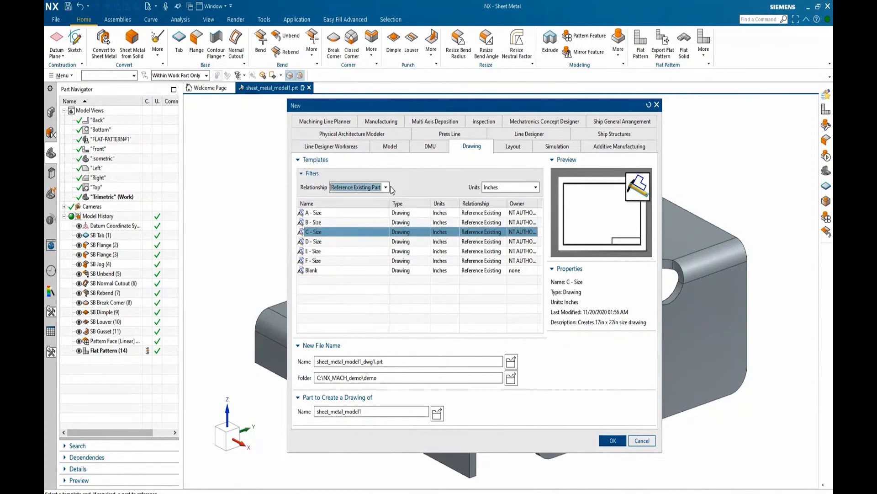
{"action": "left_click", "coordinate": [613, 440]}
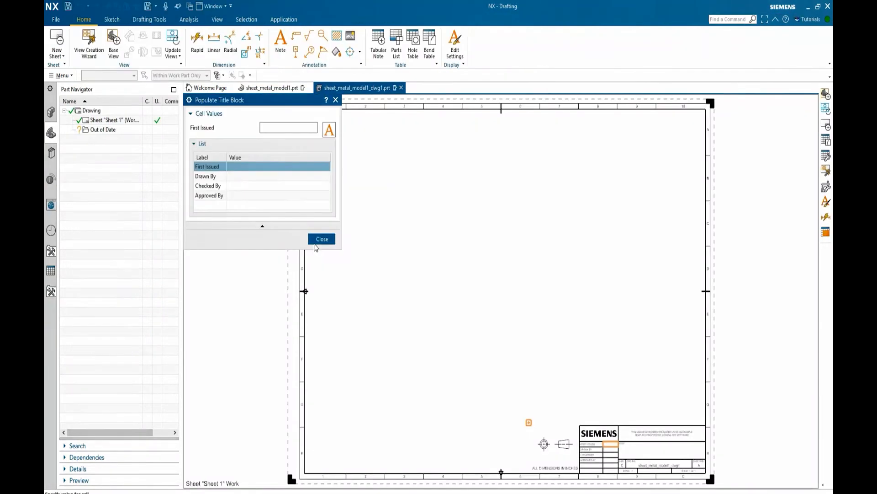
{"action": "left_click", "coordinate": [319, 237]}
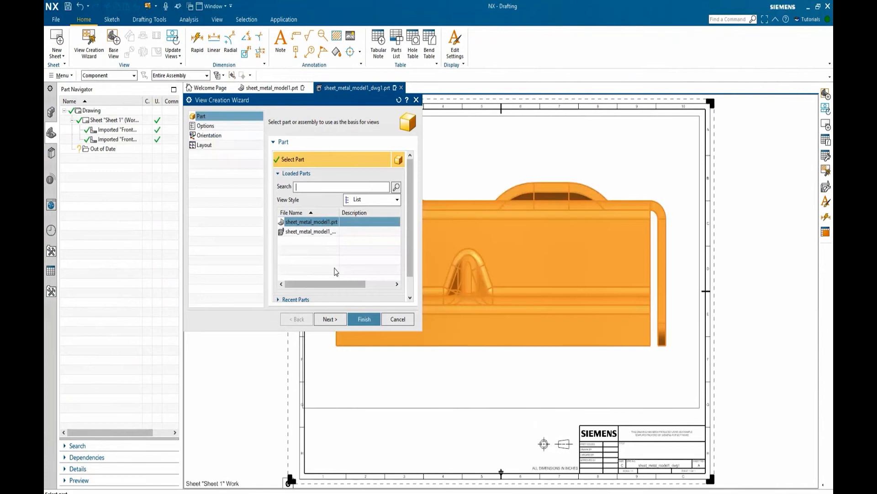
{"action": "left_click", "coordinate": [398, 319]}
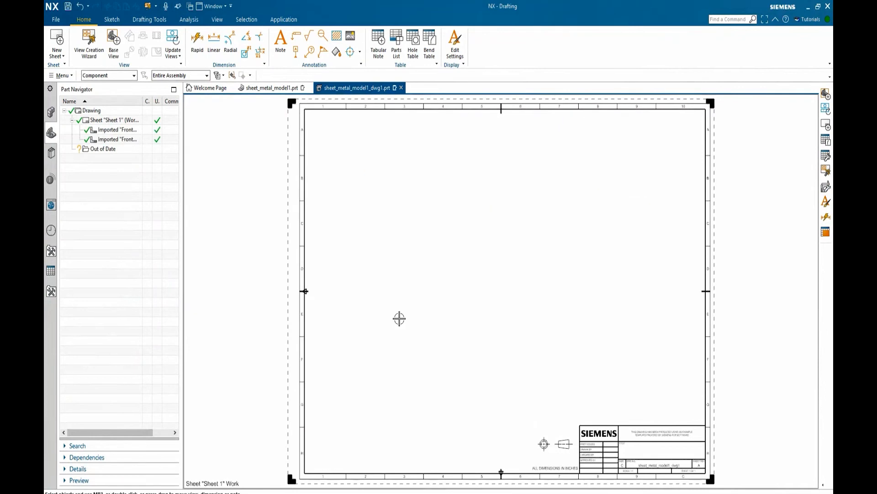
- Place a base view of the FLAT-PATTERN#1 model view at 1:1 scale in the upper left area of the sheet
{"action": "left_click", "coordinate": [112, 49]}
{"action": "left_click", "coordinate": [297, 219]}
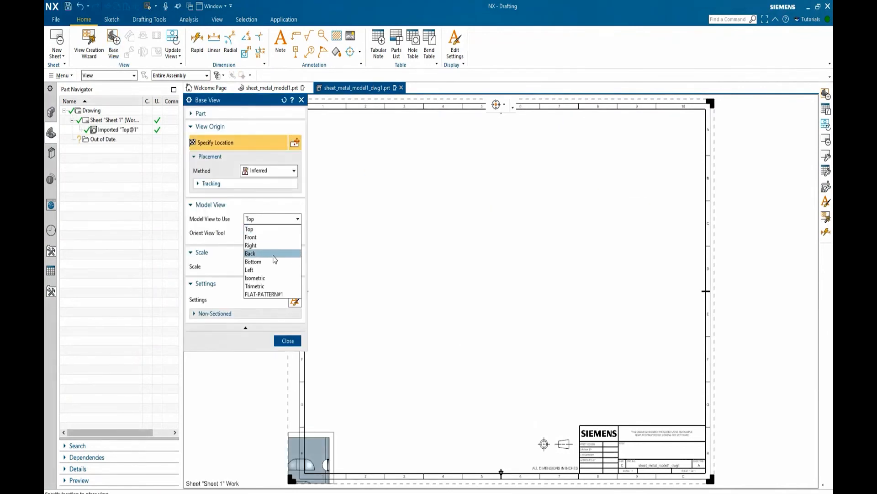
{"action": "left_click", "coordinate": [274, 296]}
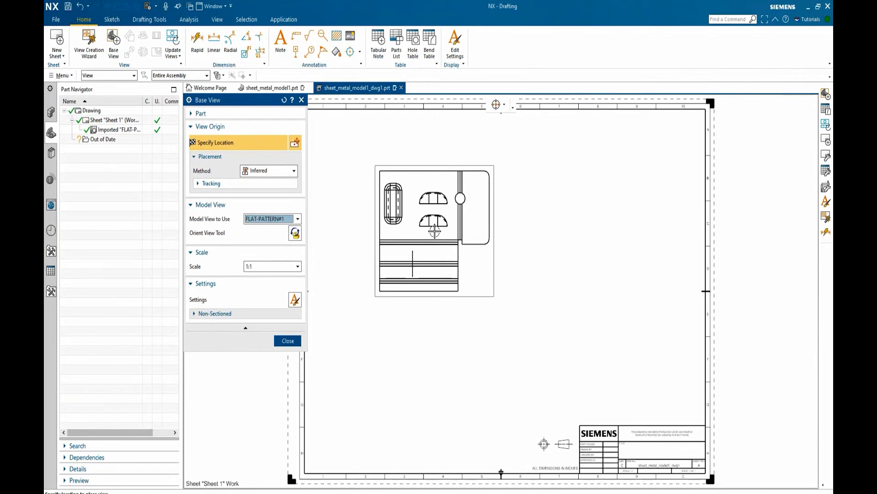
{"action": "left_click", "coordinate": [434, 231]}
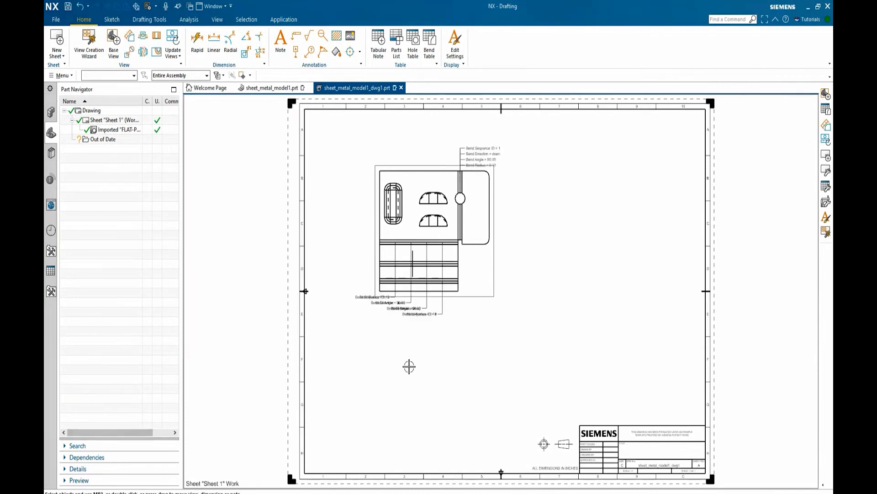
- Insert a bend table for the flat pattern view and place it below the view on the sheet
{"action": "left_click", "coordinate": [428, 48]}
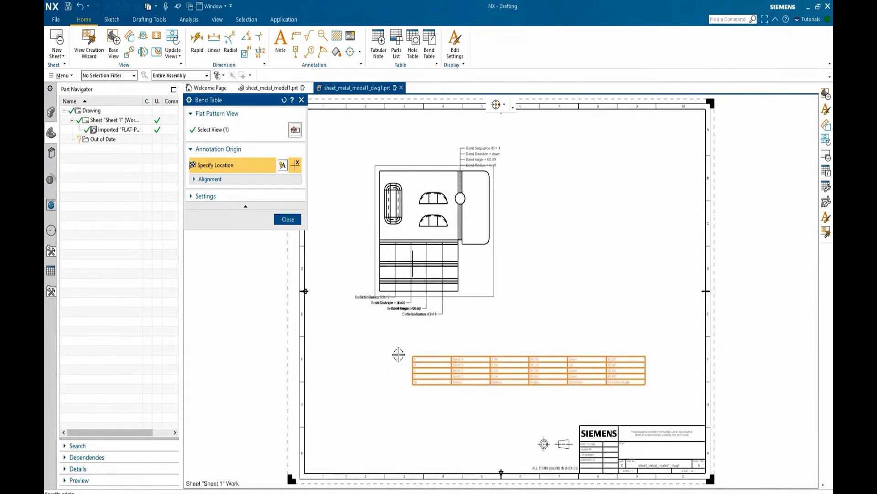
{"action": "left_click", "coordinate": [333, 344]}
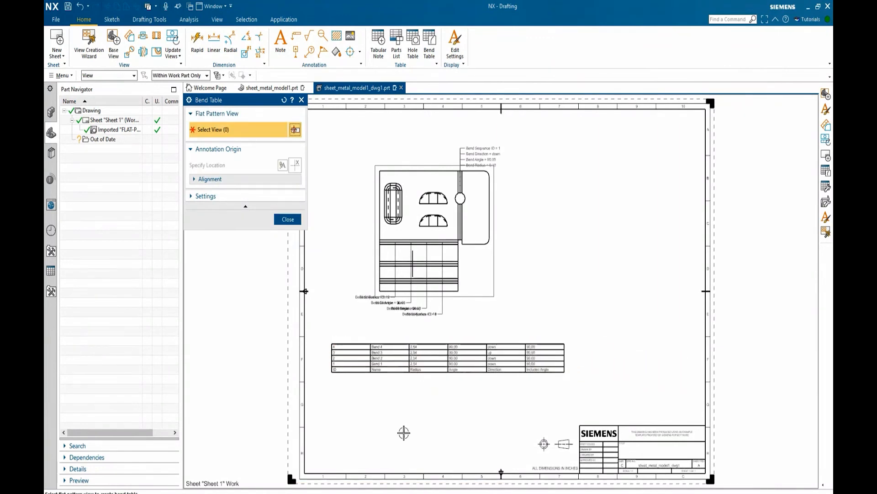
{"action": "left_click", "coordinate": [287, 220]}
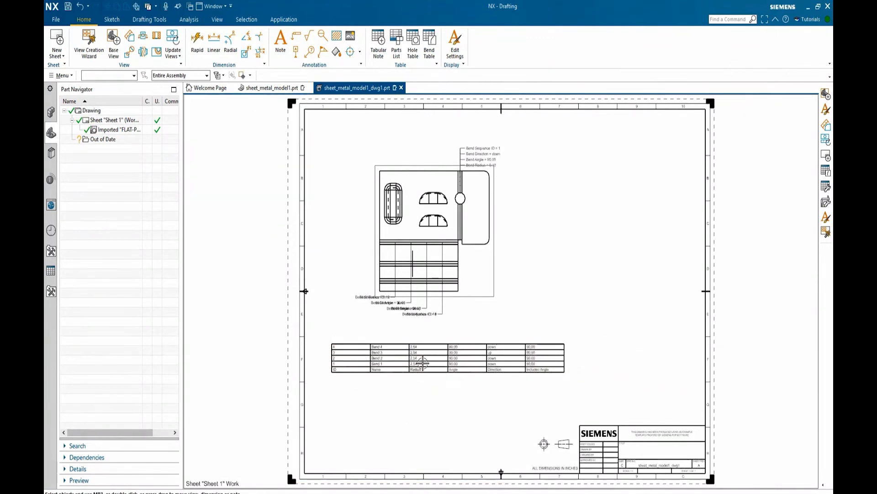
{"action": "scroll", "coordinate": [422, 364], "scroll_direction": "up", "scroll_amount": 3}
{"action": "scroll", "coordinate": [366, 361], "scroll_direction": "down", "scroll_amount": 2}
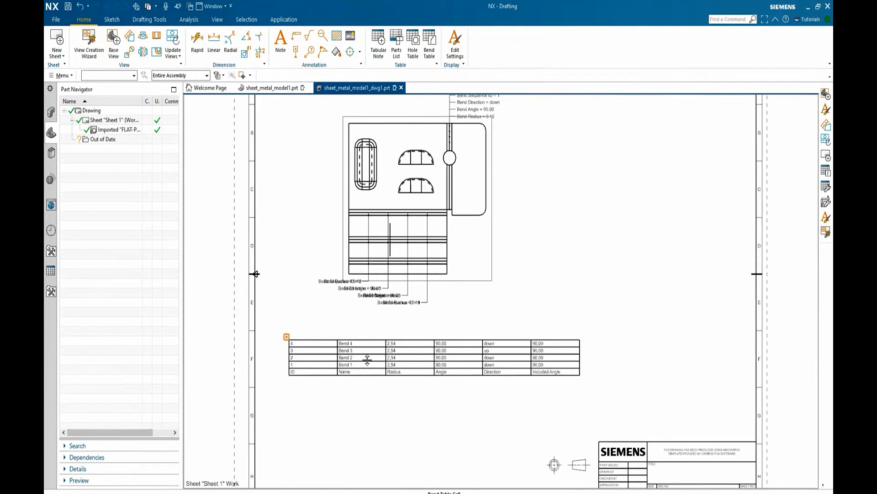
- Place a Trimetric base view at 1:1 scale in the upper right area of the sheet, without adding projected views
{"action": "left_click", "coordinate": [114, 42]}
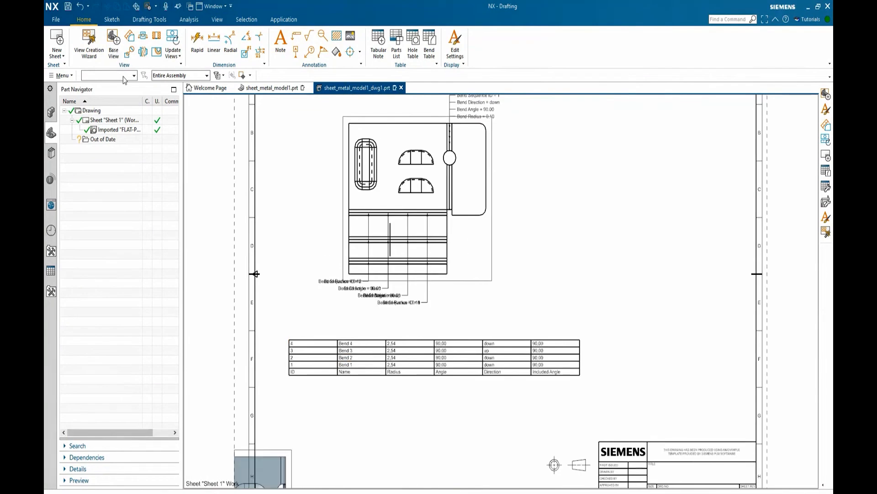
{"action": "left_click", "coordinate": [297, 231]}
{"action": "left_click", "coordinate": [261, 297]}
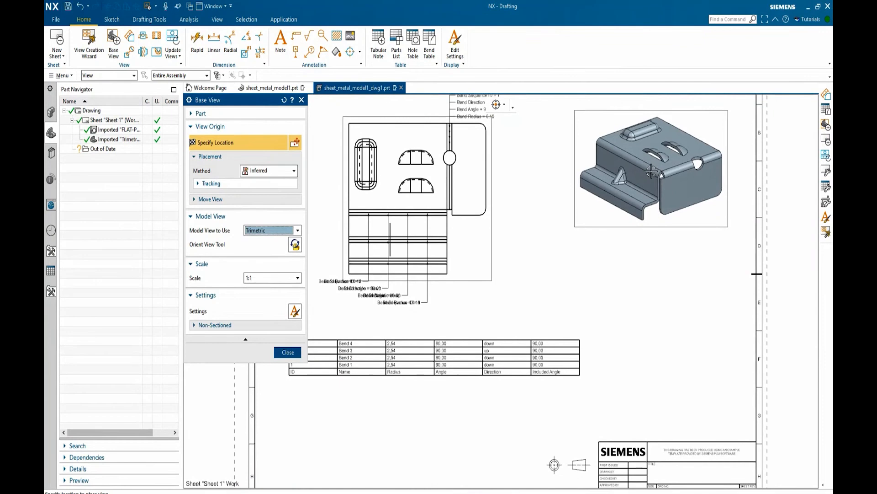
{"action": "left_click", "coordinate": [650, 174]}
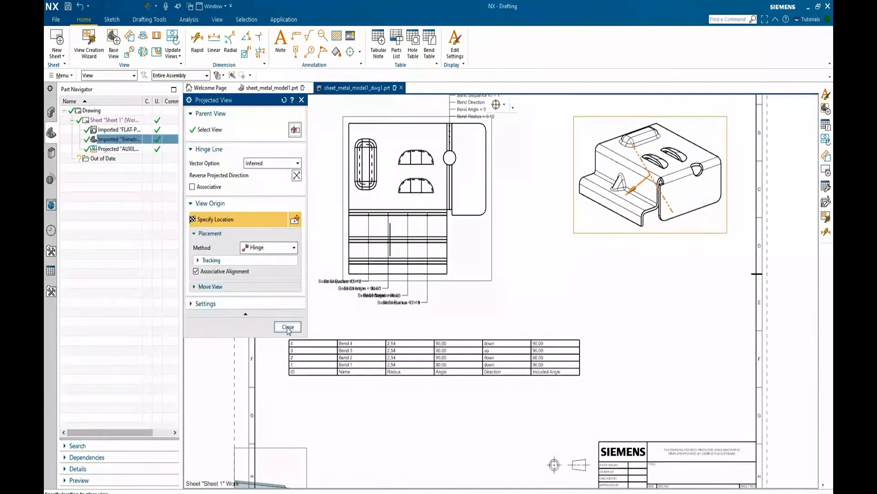
{"action": "left_click", "coordinate": [287, 327]}
- Arrange the drawing side by side with sheet_metal_model1.prt and make the model the active window
{"action": "key", "text": "ctrl+f"}
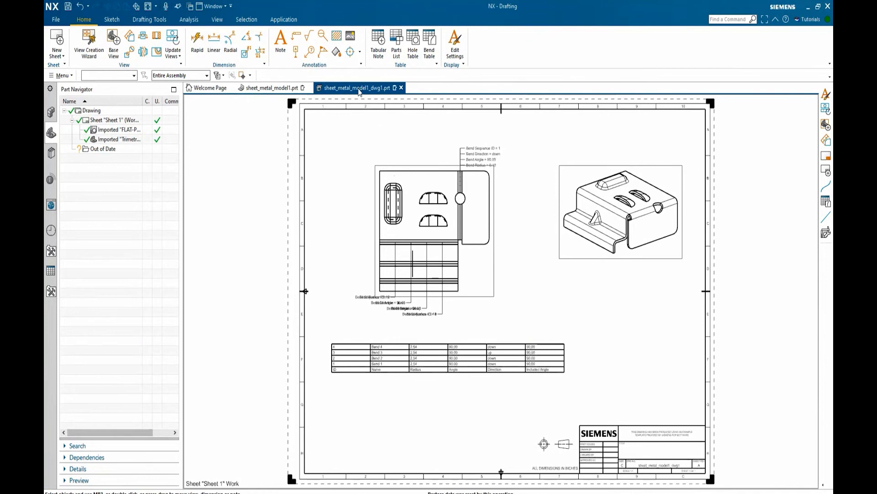
{"action": "left_click_drag", "start_coordinate": [356, 88], "coordinate": [523, 288]}
{"action": "left_click", "coordinate": [262, 164]}
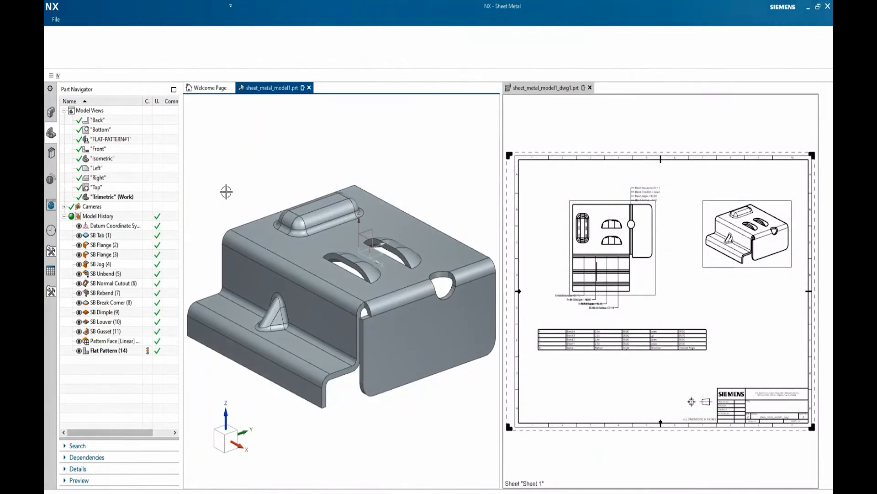
- Set the angle of SB Flange (2) to 45 degrees in its feature details
{"action": "left_click", "coordinate": [77, 468]}
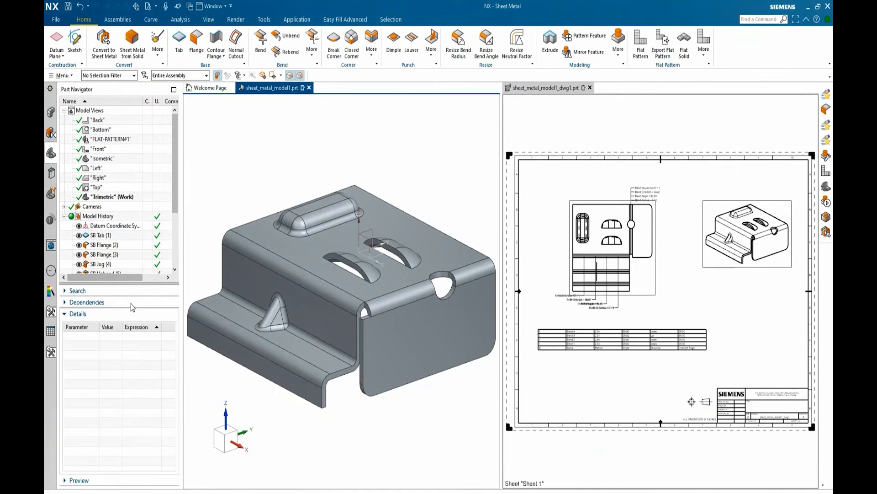
{"action": "scroll", "coordinate": [136, 250], "scroll_direction": "down", "scroll_amount": 3}
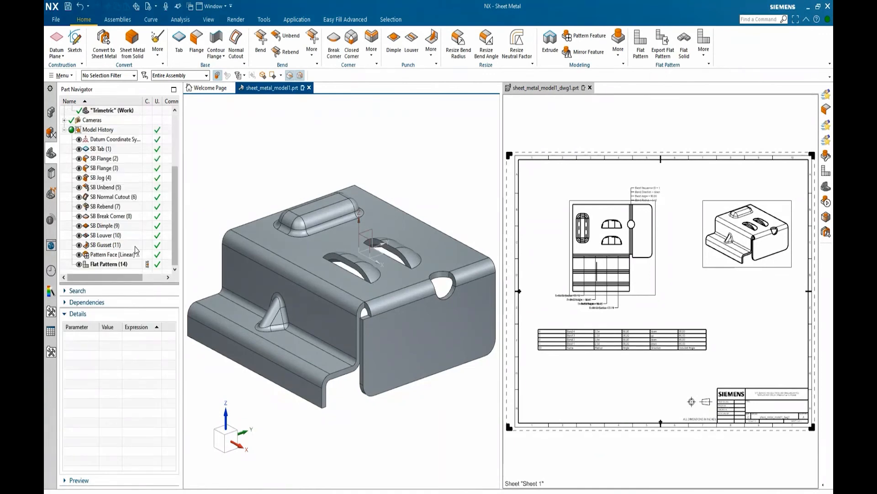
{"action": "left_click", "coordinate": [103, 159]}
{"action": "double_click", "coordinate": [131, 337]}
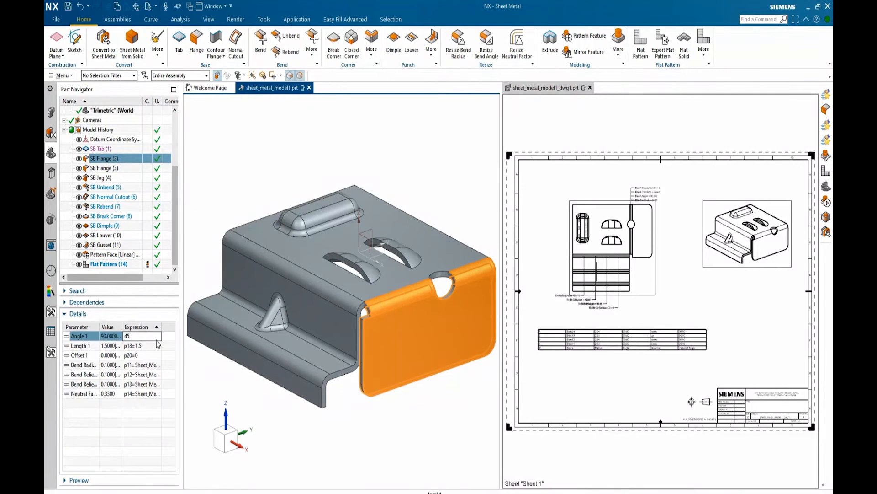
{"action": "key", "text": "Return"}
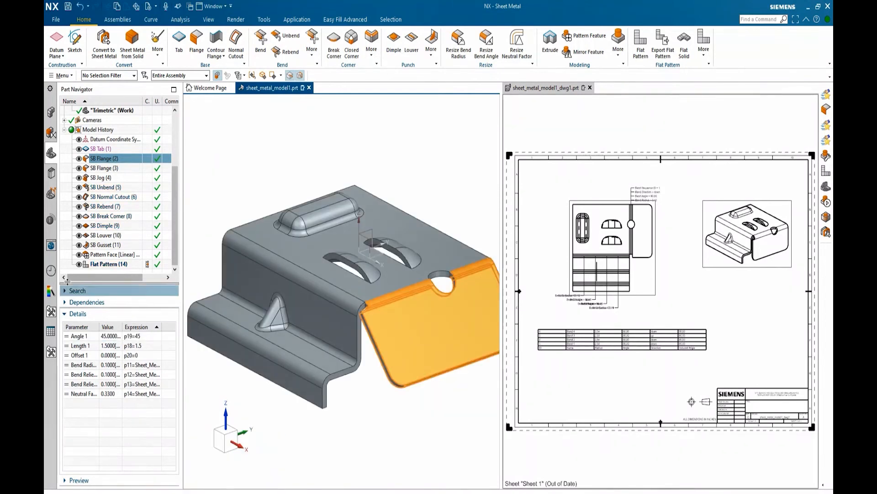
{"action": "left_click", "coordinate": [64, 241]}
{"action": "left_click", "coordinate": [76, 314]}
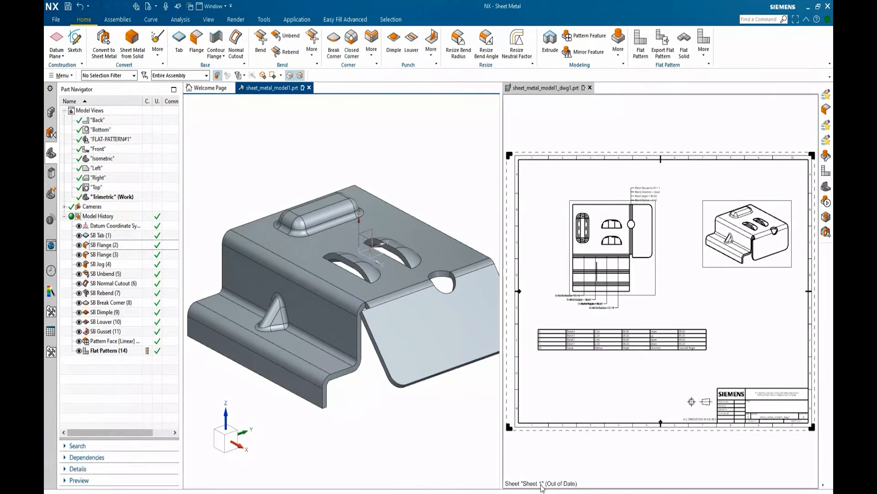
- Examine the bend callouts, bend table and views on the out-of-date drawing sheet
{"action": "left_click", "coordinate": [633, 458]}
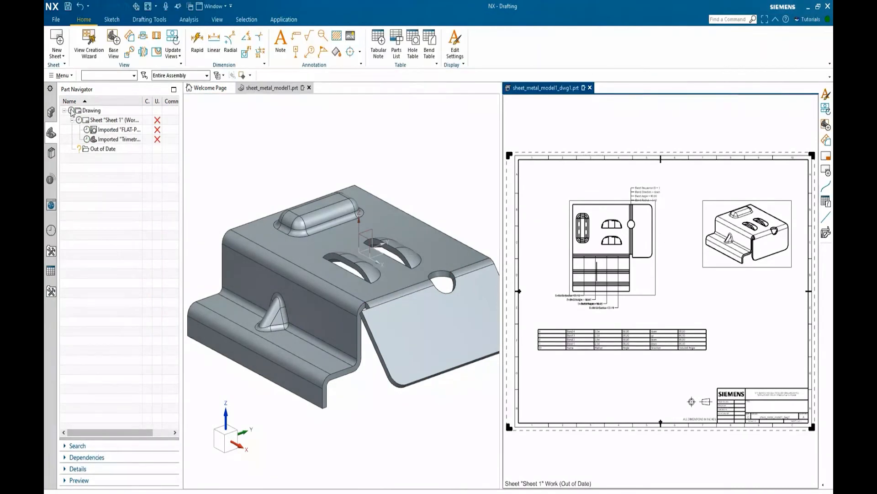
{"action": "scroll", "coordinate": [652, 190], "scroll_direction": "up", "scroll_amount": 3}
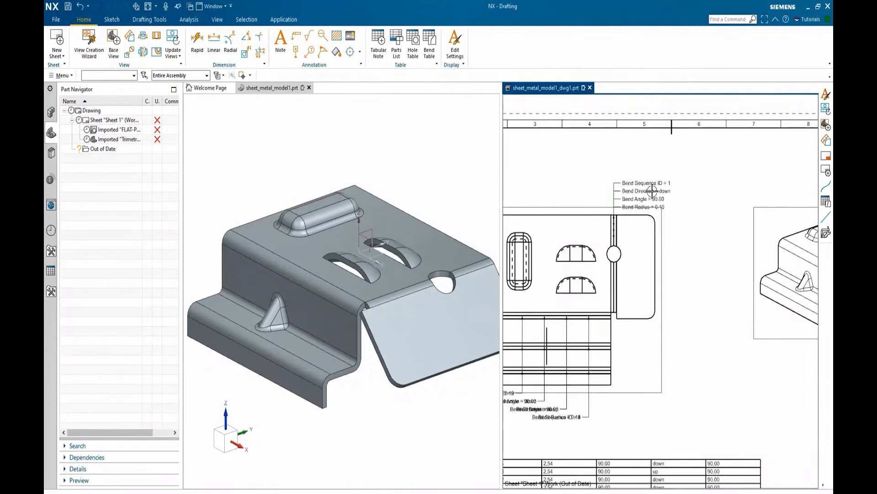
{"action": "scroll", "coordinate": [652, 191], "scroll_direction": "up", "scroll_amount": 4}
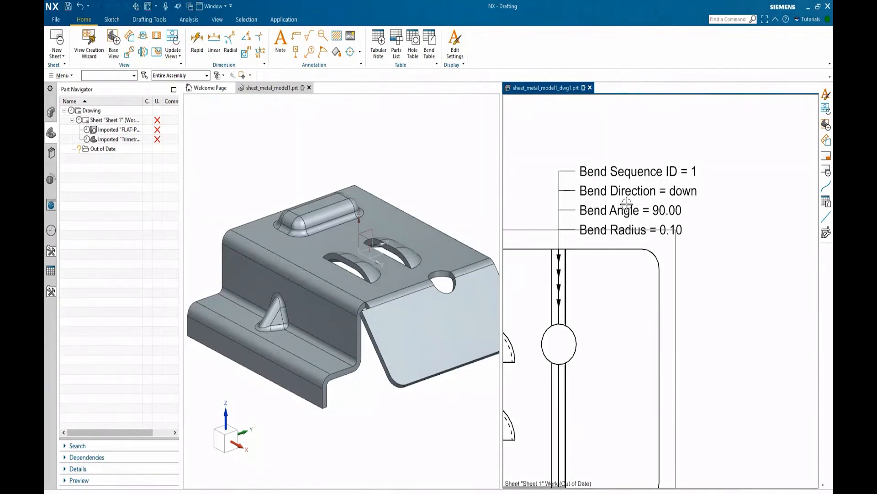
{"action": "scroll", "coordinate": [660, 197], "scroll_direction": "down", "scroll_amount": 4}
{"action": "scroll", "coordinate": [550, 412], "scroll_direction": "up", "scroll_amount": 2}
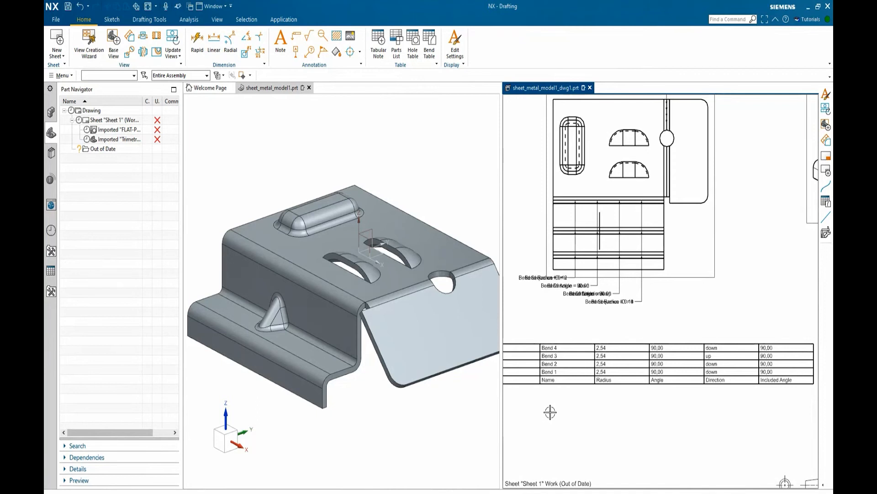
{"action": "scroll", "coordinate": [695, 314], "scroll_direction": "down", "scroll_amount": 3}
{"action": "scroll", "coordinate": [681, 327], "scroll_direction": "up", "scroll_amount": 4}
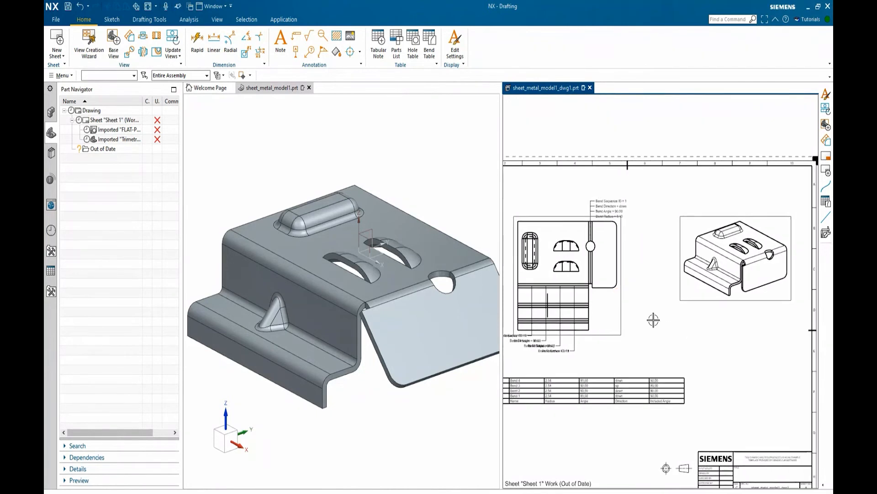
{"action": "scroll", "coordinate": [632, 214], "scroll_direction": "up", "scroll_amount": 2}
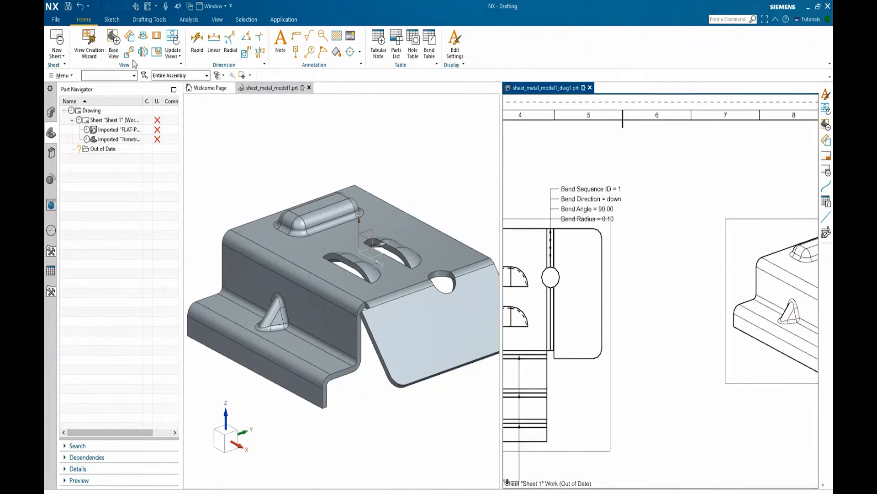
- Update the out-of-date FLAT-PATTERN#1 and Trimetric views and check the bend callouts and bend table
{"action": "left_click", "coordinate": [173, 40]}
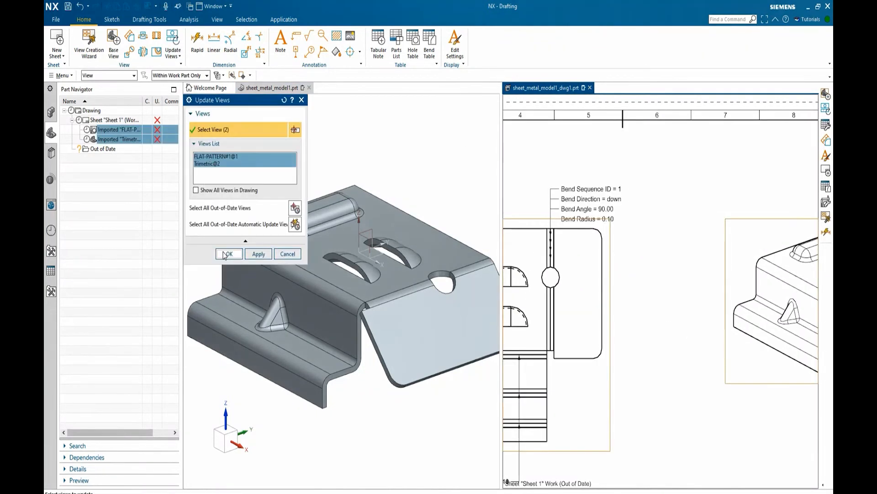
{"action": "left_click", "coordinate": [229, 254]}
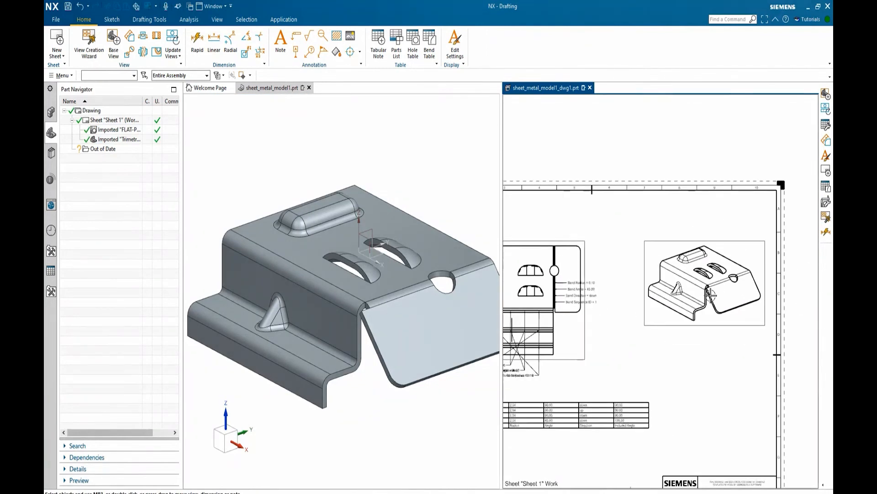
{"action": "middle_click_drag", "start_coordinate": [671, 380], "coordinate": [720, 346]}
{"action": "scroll", "coordinate": [611, 392], "scroll_direction": "up", "scroll_amount": 5}
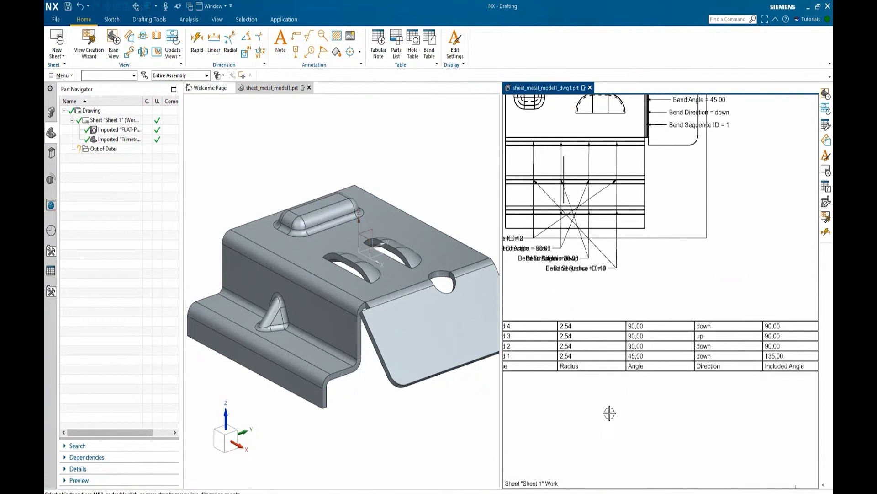
{"action": "key", "text": "ctrl+f"}
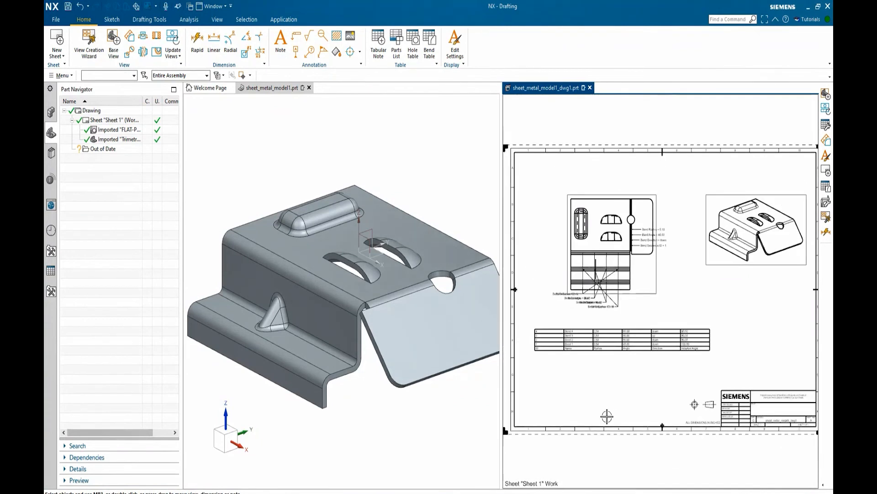
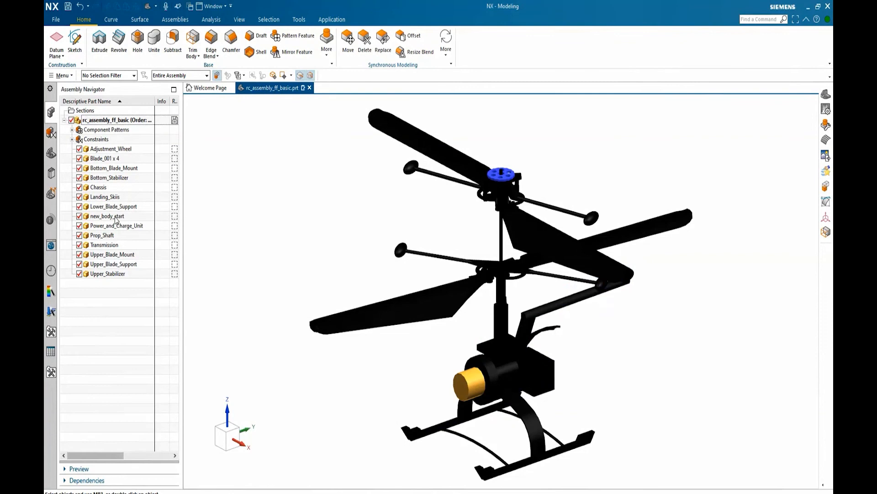
- Make new_body_start the work part of the helicopter assembly and show its raster images
{"action": "right_click", "coordinate": [115, 218]}
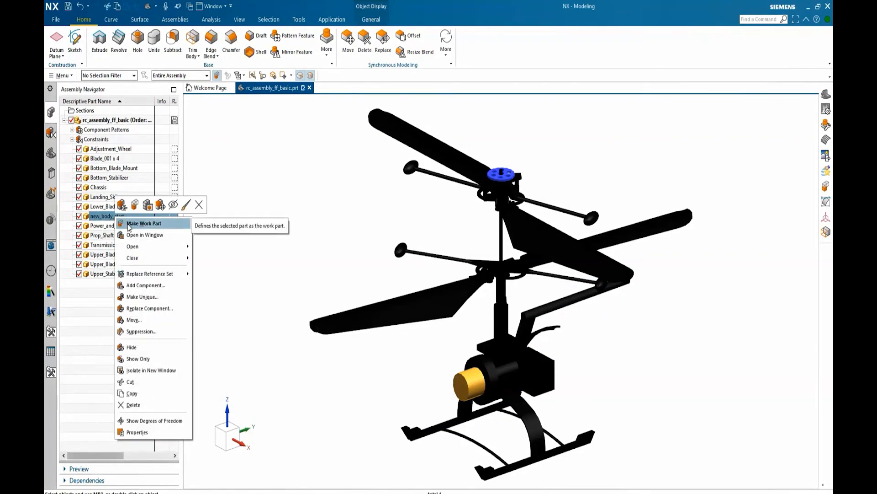
{"action": "left_click", "coordinate": [129, 225]}
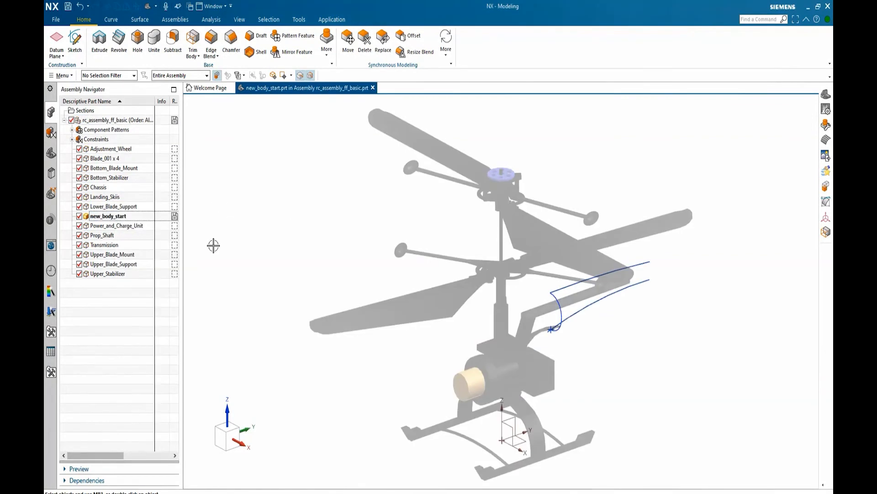
{"action": "left_click", "coordinate": [240, 19]}
{"action": "left_click", "coordinate": [208, 43]}
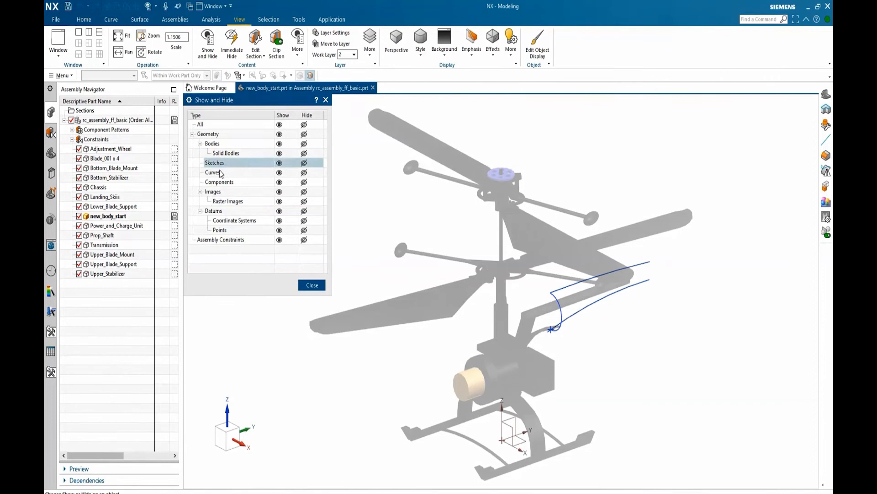
{"action": "left_click", "coordinate": [279, 202]}
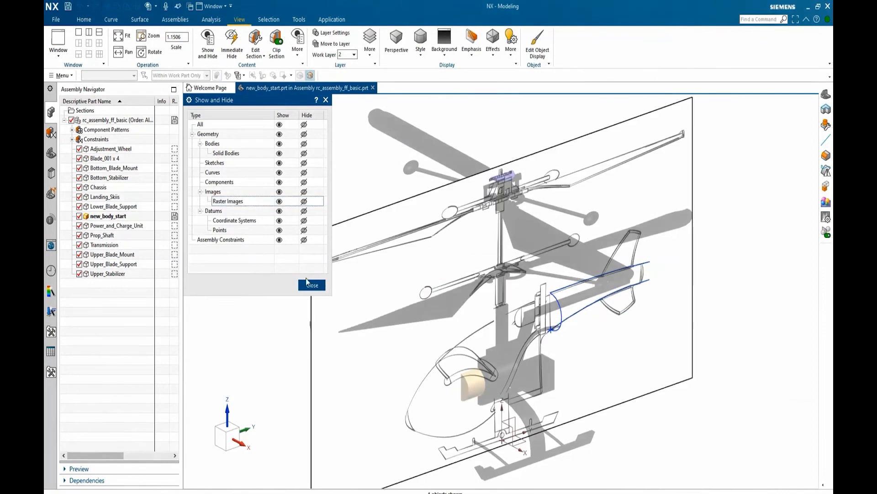
{"action": "left_click", "coordinate": [312, 284]}
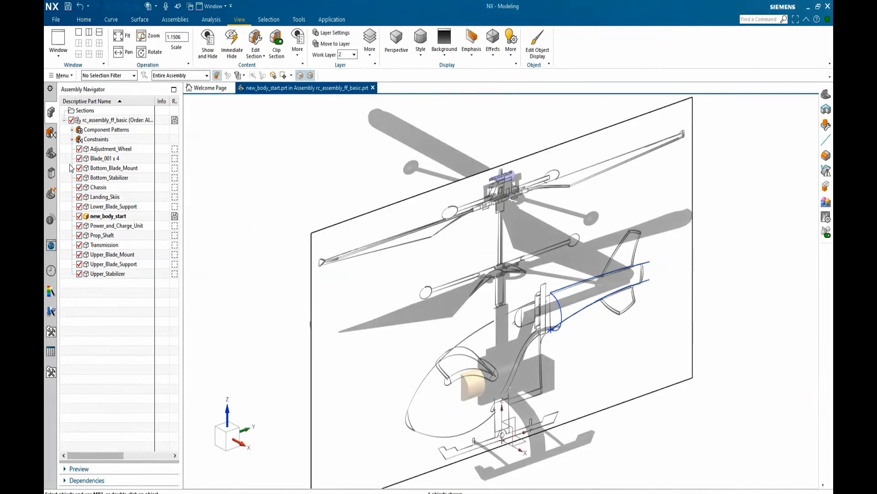
- In a side view, create a degree 5 through-points studio spline with four points tracing the helicopter body's upper outline from the nose rearward
{"action": "left_click", "coordinate": [51, 153]}
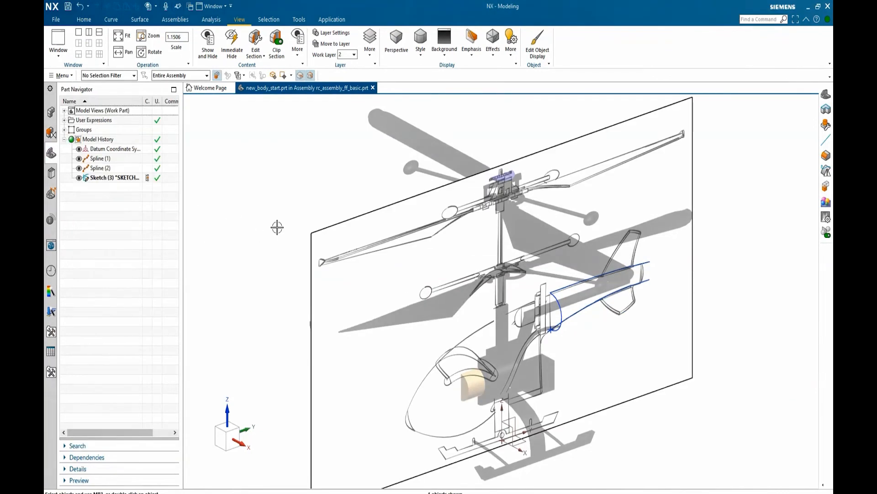
{"action": "middle_click_drag", "start_coordinate": [278, 222], "coordinate": [269, 215]}
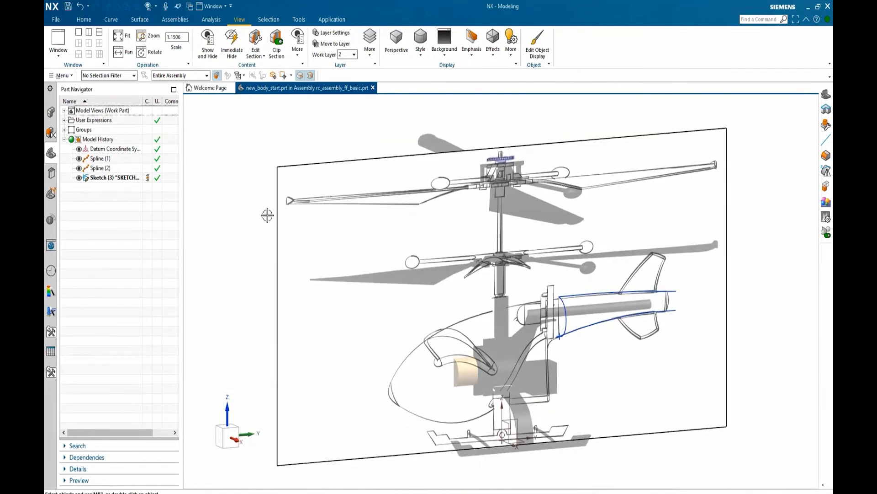
{"action": "key", "text": "F8"}
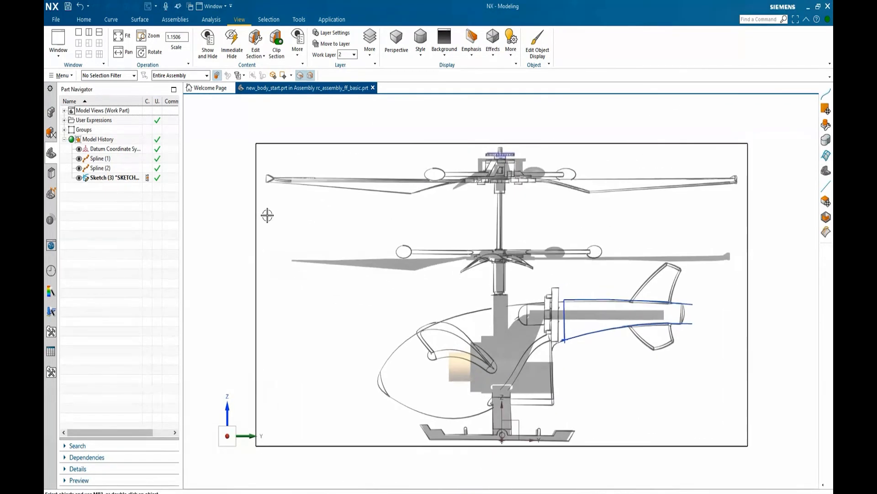
{"action": "left_click", "coordinate": [108, 20]}
{"action": "left_click", "coordinate": [130, 45]}
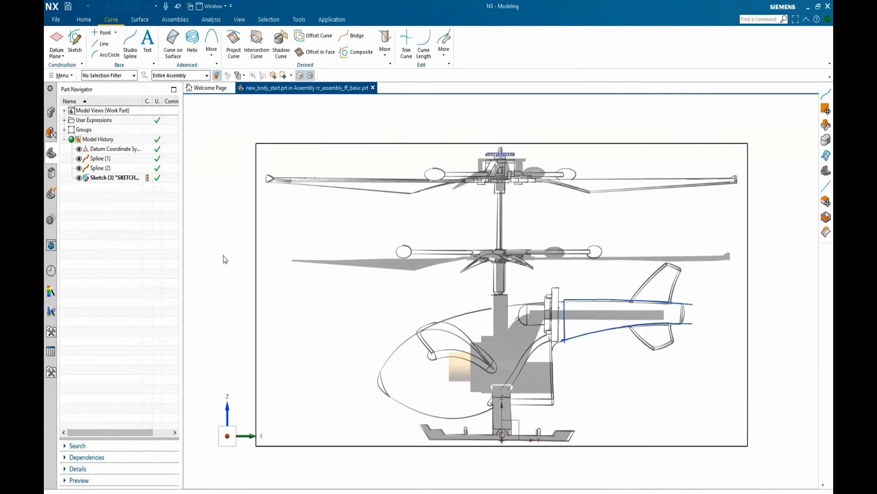
{"action": "left_click", "coordinate": [363, 387]}
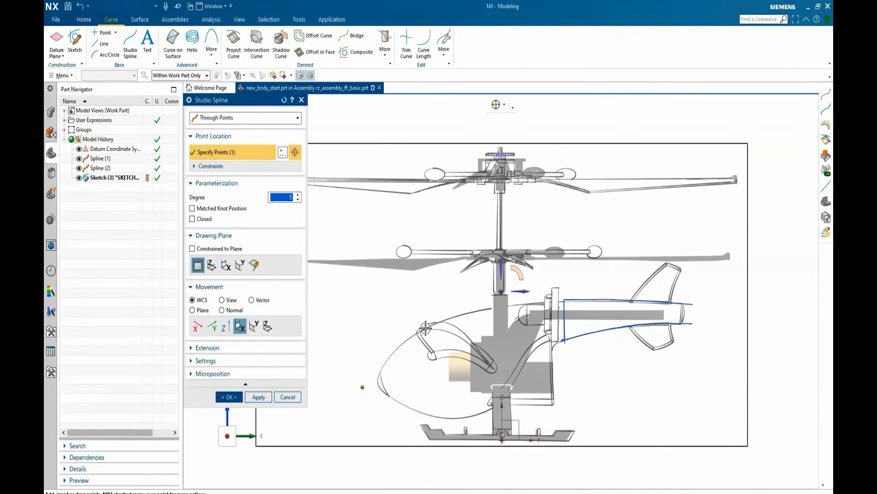
{"action": "left_click", "coordinate": [425, 328]}
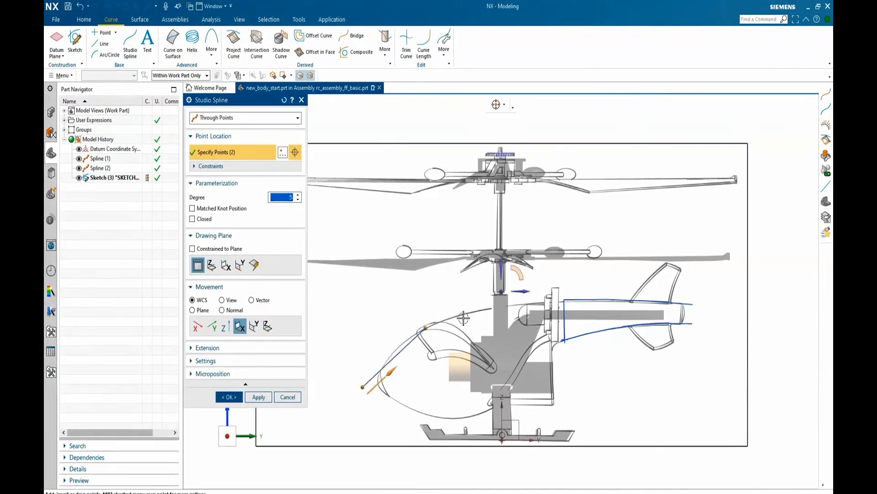
{"action": "left_click", "coordinate": [489, 306]}
{"action": "left_click", "coordinate": [542, 299]}
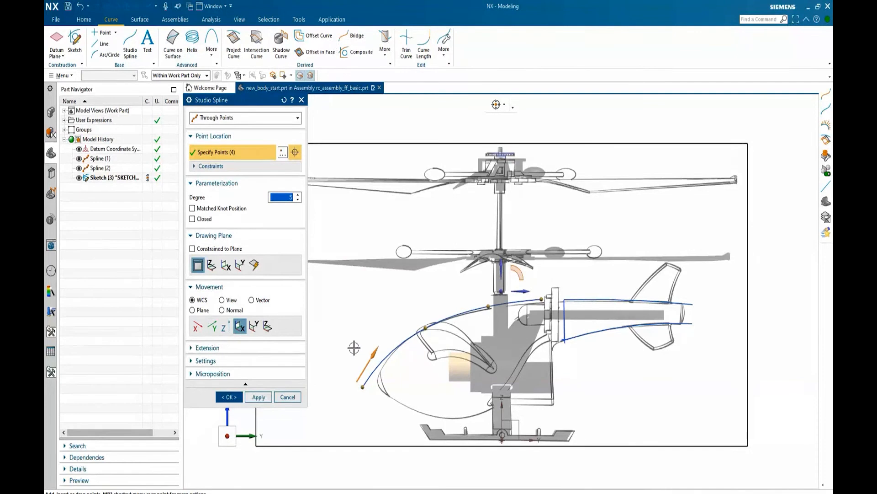
{"action": "left_click_drag", "start_coordinate": [364, 389], "coordinate": [370, 395]}
{"action": "left_click", "coordinate": [258, 397]}
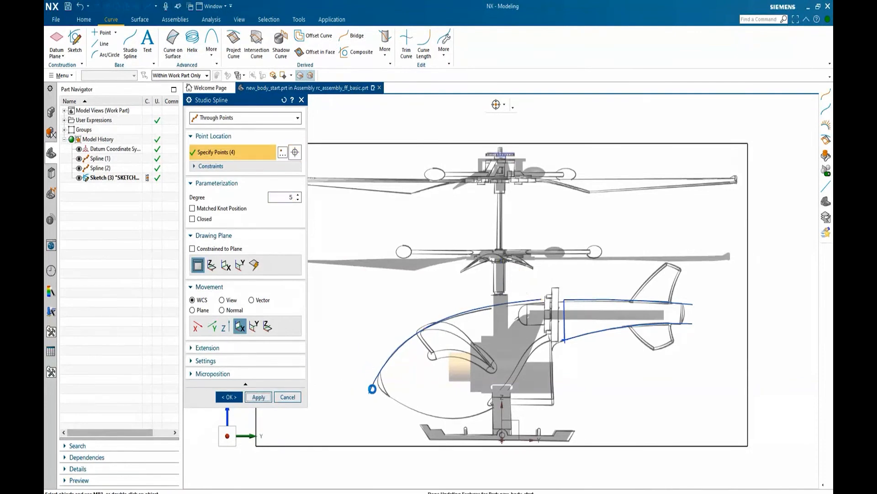
- Create a degree 5 through-points studio spline with four points tracing the helicopter body's lower outline from the nose rearward
{"action": "left_click", "coordinate": [366, 375]}
{"action": "left_click", "coordinate": [405, 405]}
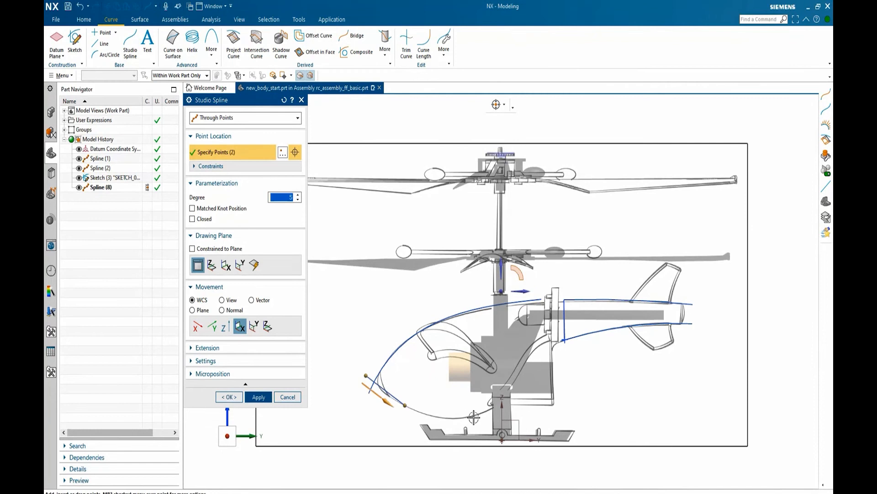
{"action": "left_click", "coordinate": [475, 416]}
{"action": "left_click", "coordinate": [515, 380]}
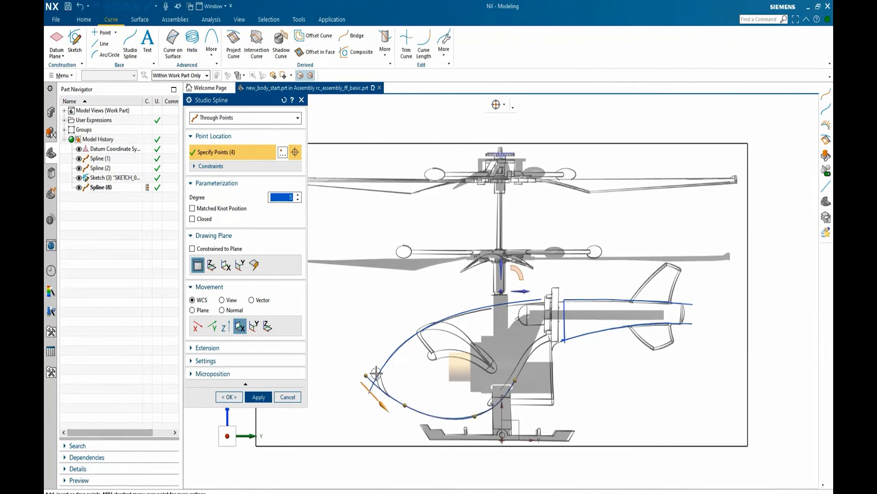
{"action": "left_click", "coordinate": [228, 397]}
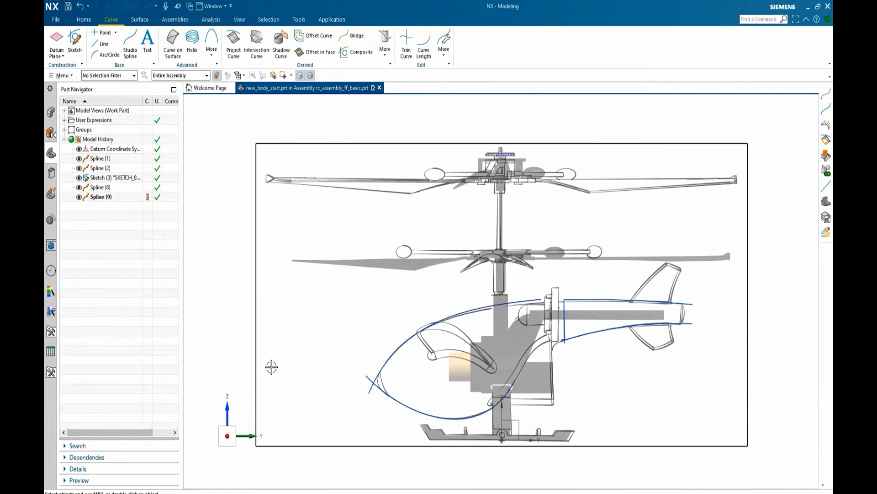
- Connect the upper and lower body splines to the matching tail boom splines with G1 (Tangent) bridge curves
{"action": "left_click", "coordinate": [350, 36]}
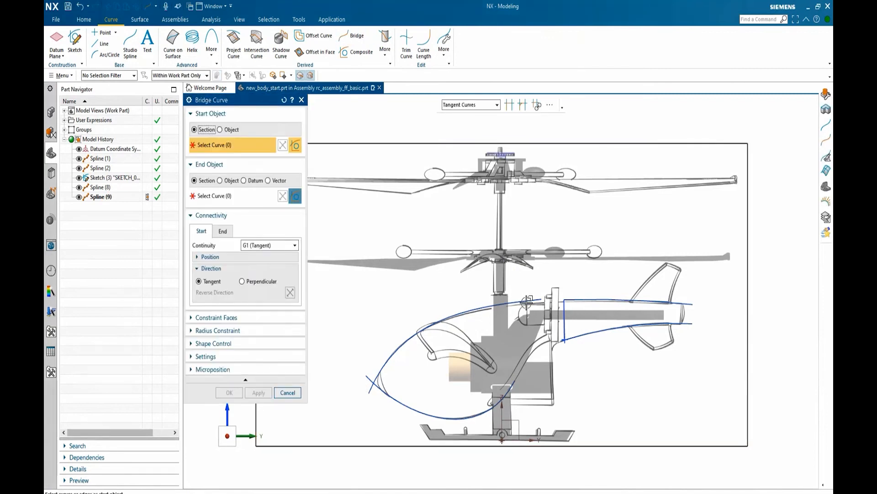
{"action": "left_click", "coordinate": [541, 299]}
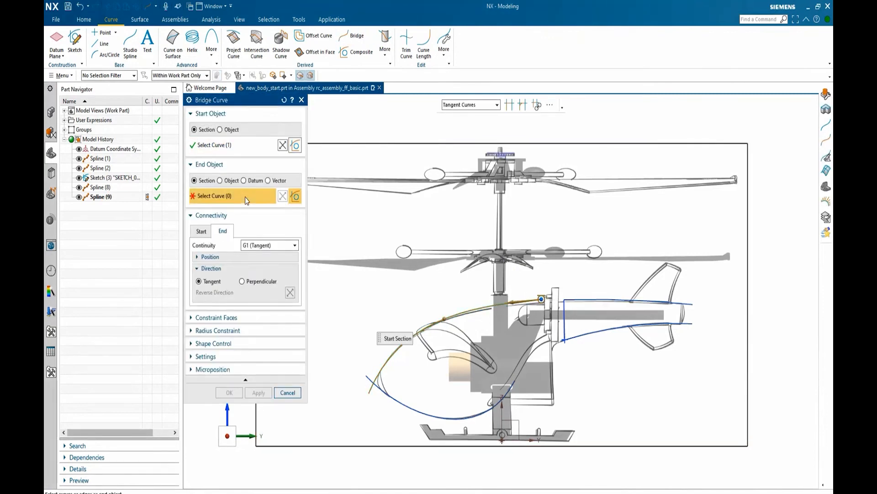
{"action": "left_click", "coordinate": [573, 300]}
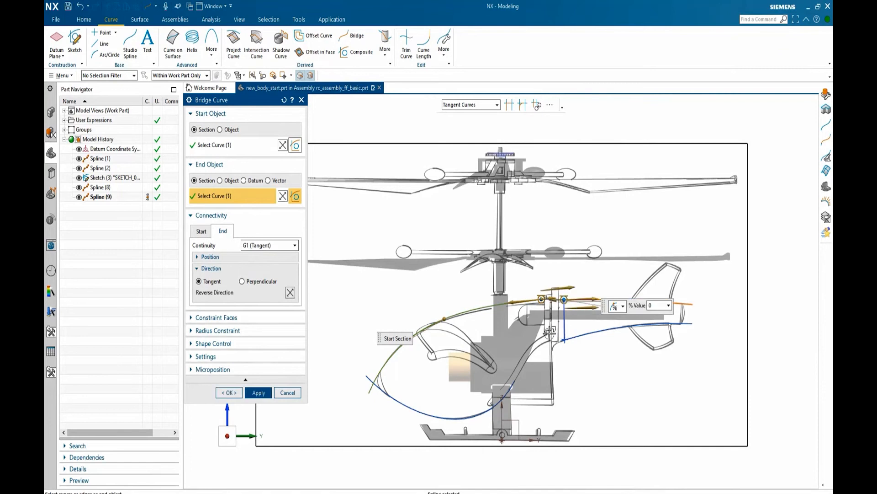
{"action": "left_click", "coordinate": [258, 393]}
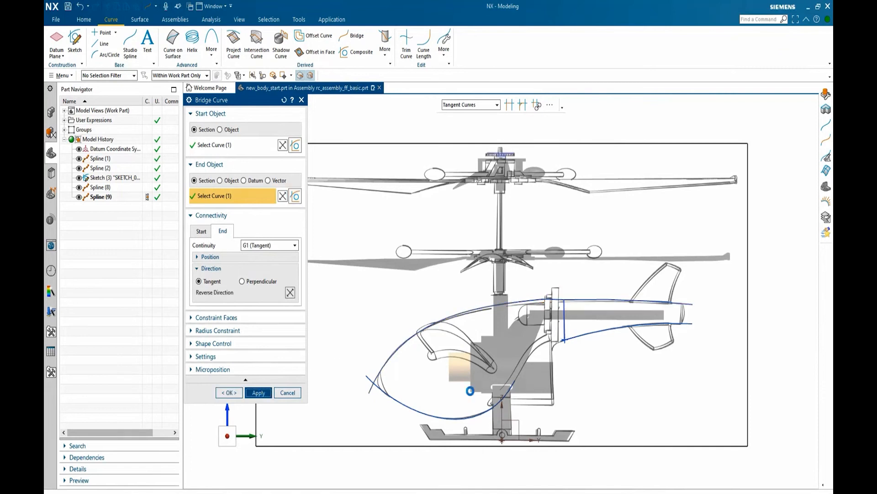
{"action": "left_click", "coordinate": [512, 386]}
{"action": "left_click", "coordinate": [566, 339]}
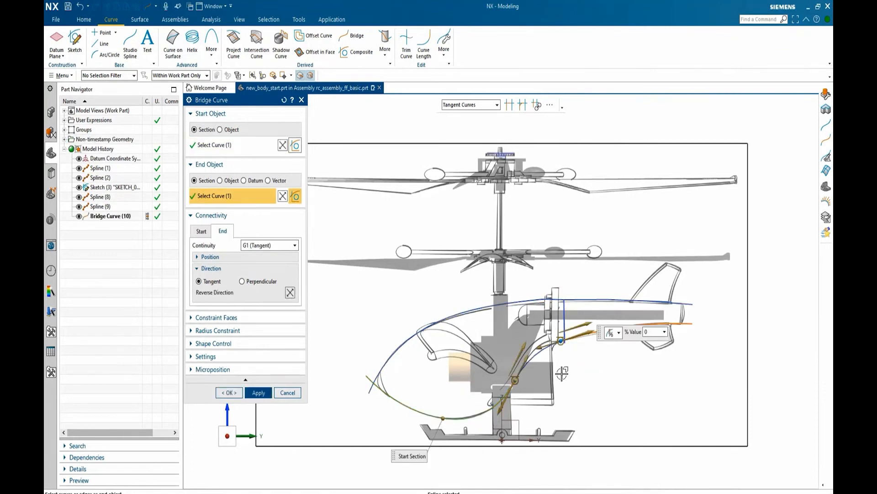
{"action": "left_click", "coordinate": [229, 393]}
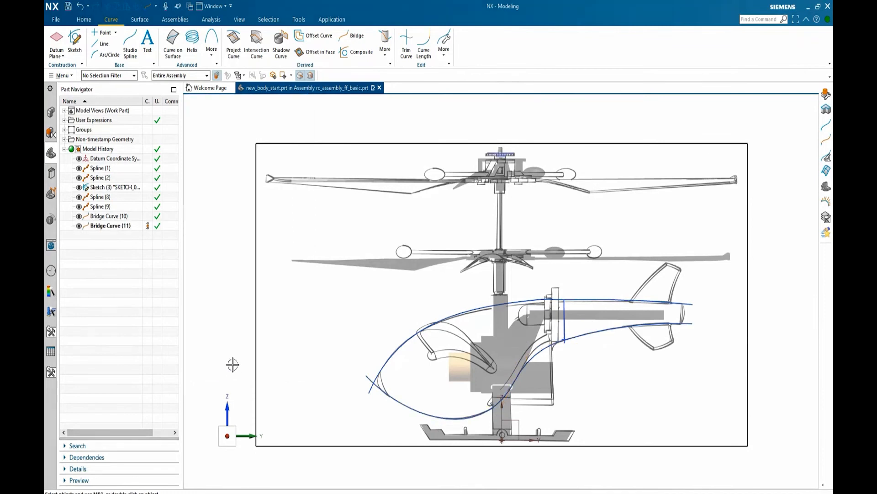
- Extrude the helicopter's tangent upper outline chain and its lower outline chain as separate sheets from 0 to 10 mm
{"action": "middle_click_drag", "start_coordinate": [232, 352], "coordinate": [250, 361]}
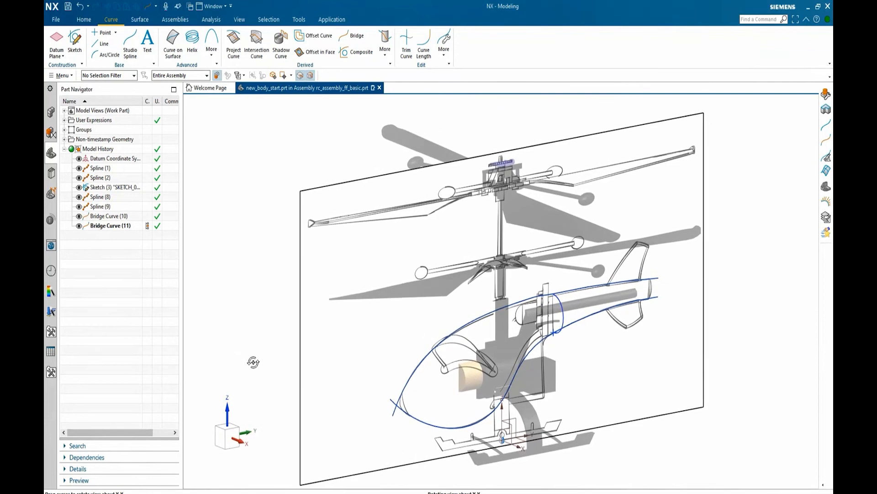
{"action": "left_click", "coordinate": [83, 20]}
{"action": "left_click", "coordinate": [99, 44]}
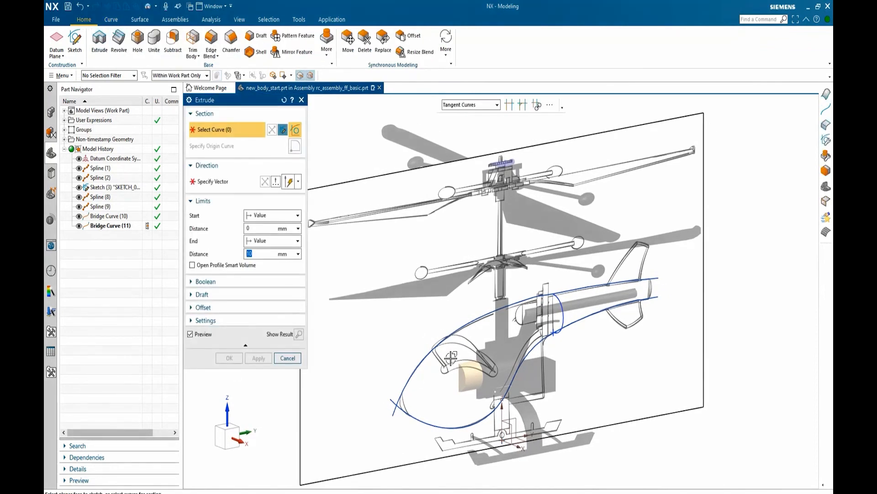
{"action": "left_click", "coordinate": [569, 291]}
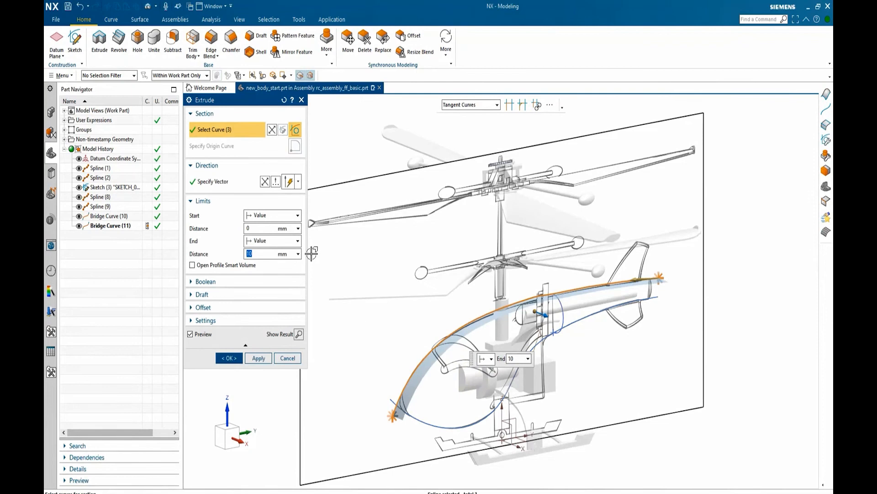
{"action": "left_click", "coordinate": [258, 357]}
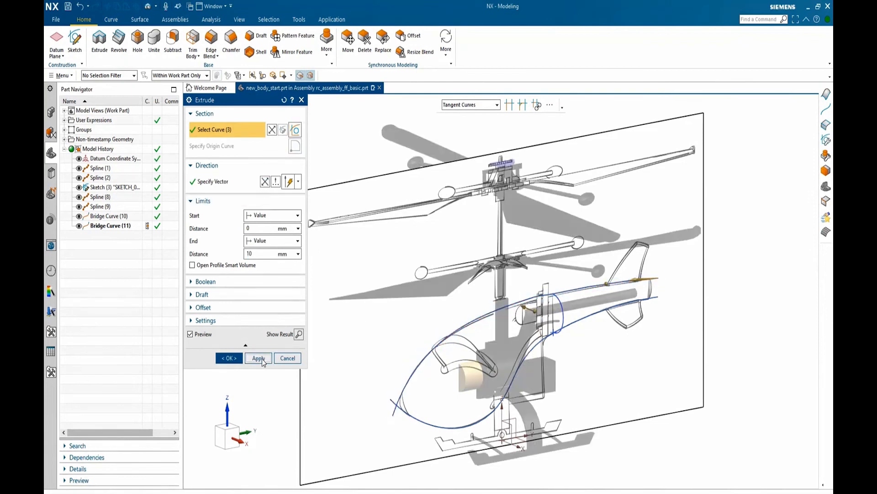
{"action": "left_click", "coordinate": [533, 354]}
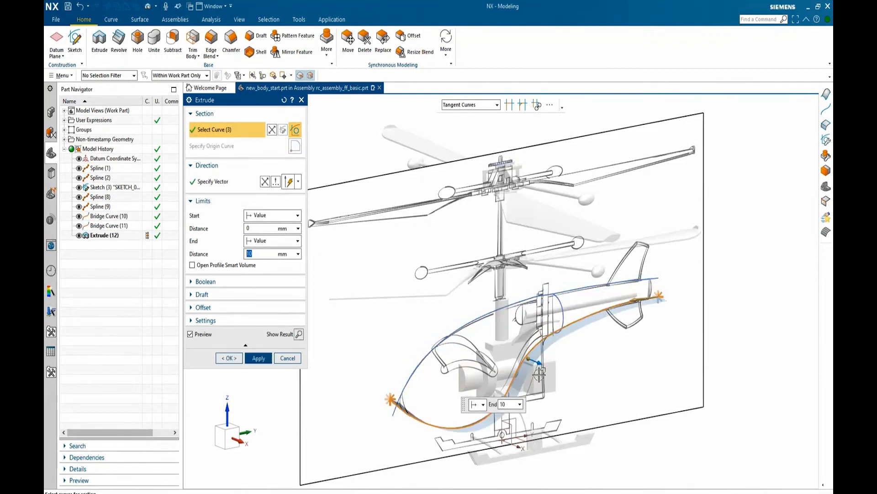
{"action": "left_click", "coordinate": [228, 358]}
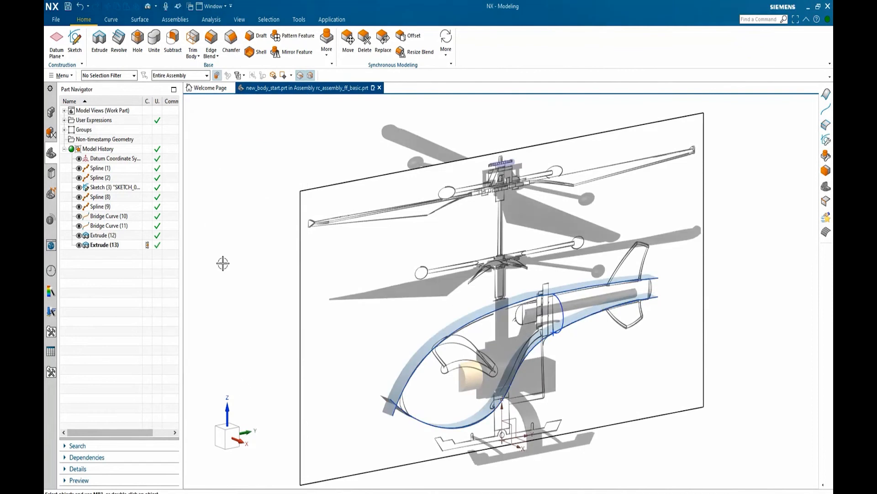
- Create a Swept tail boom surface from the arc section at its front, using the upper and lower tail splines as two guides
{"action": "left_click", "coordinate": [134, 22]}
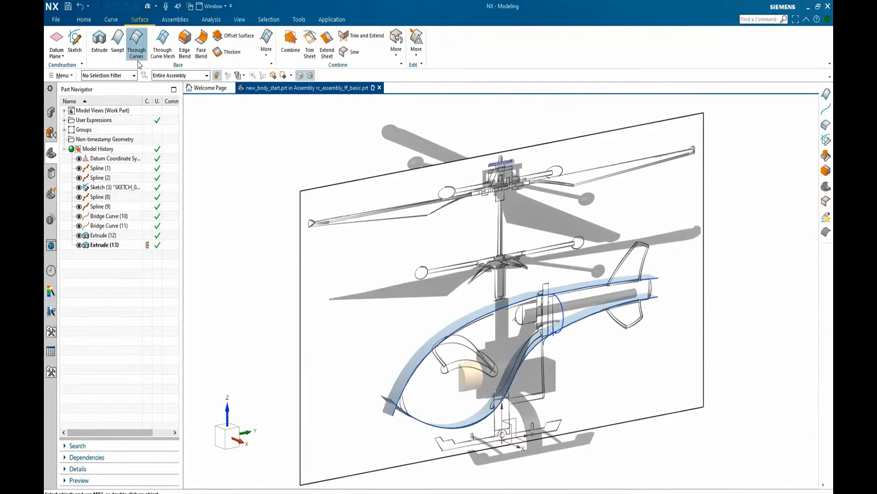
{"action": "left_click", "coordinate": [118, 41]}
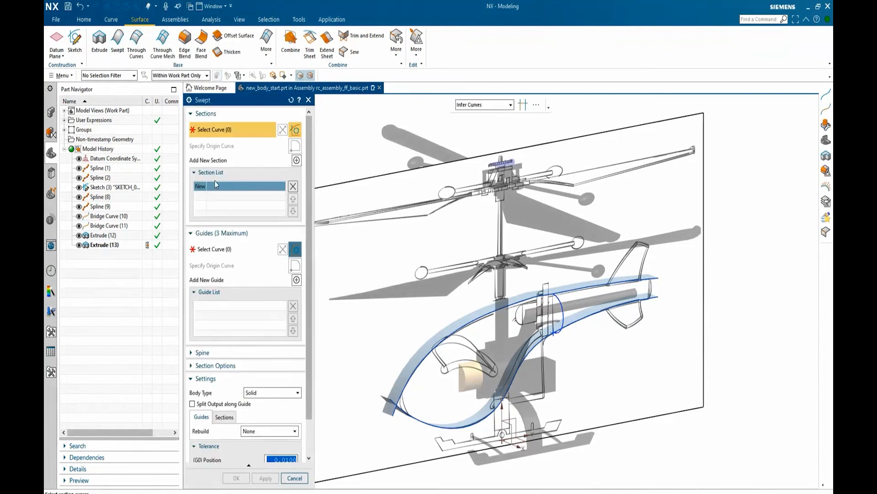
{"action": "left_click", "coordinate": [557, 304]}
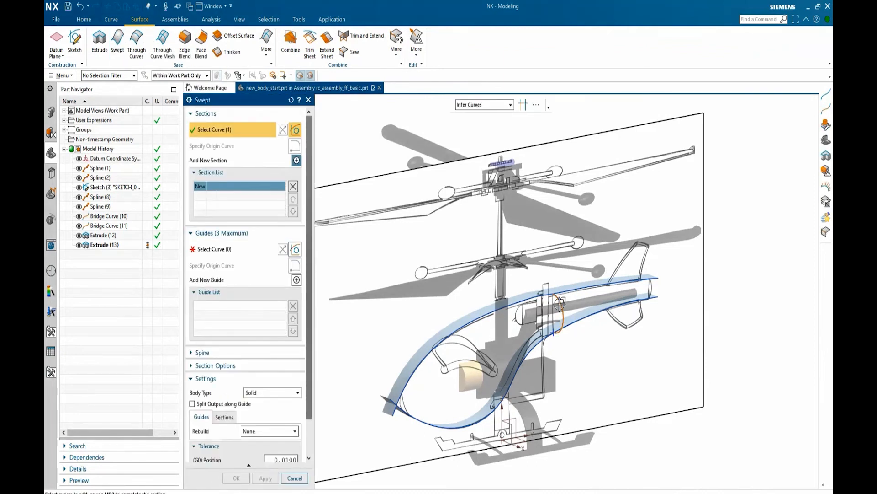
{"action": "middle_click", "coordinate": [402, 291]}
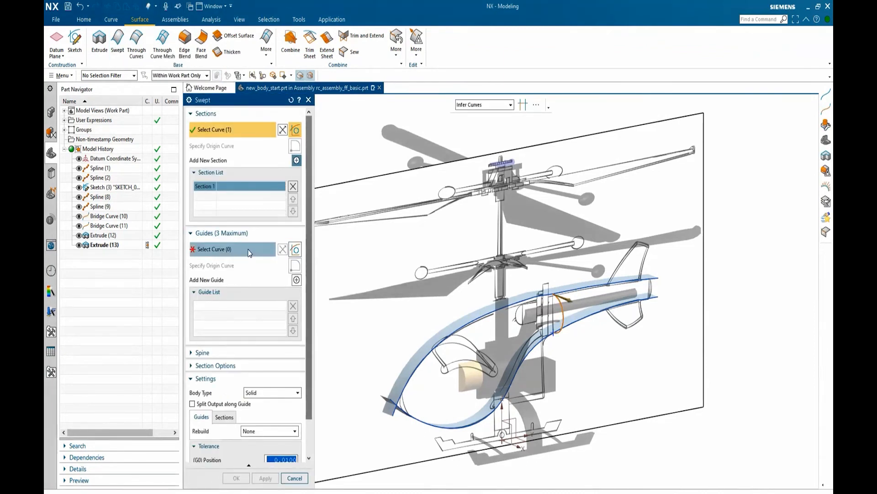
{"action": "left_click", "coordinate": [579, 289]}
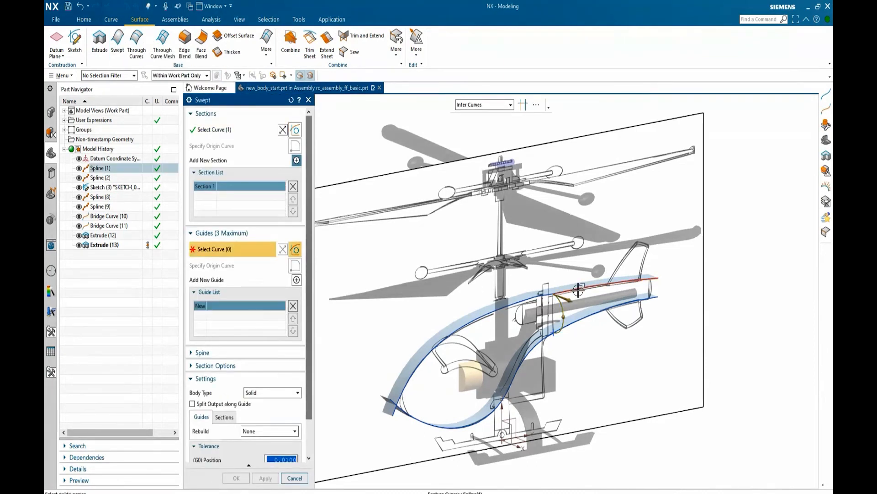
{"action": "left_click", "coordinate": [297, 279]}
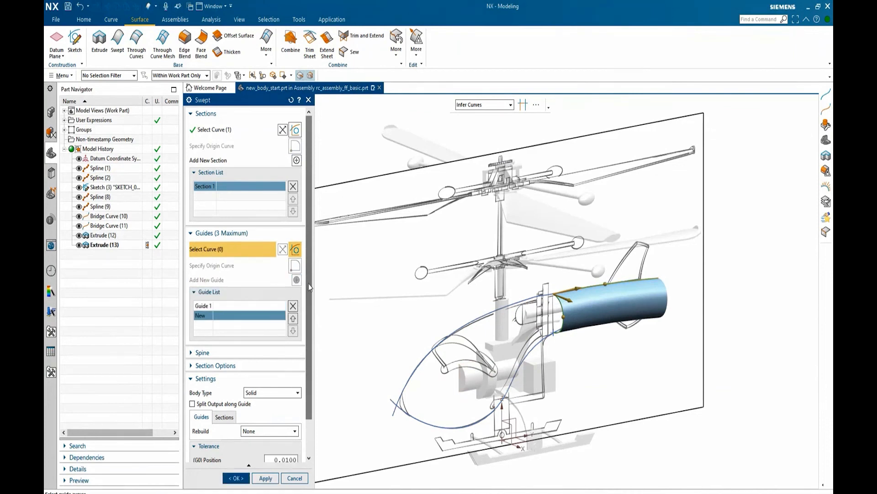
{"action": "left_click", "coordinate": [567, 326]}
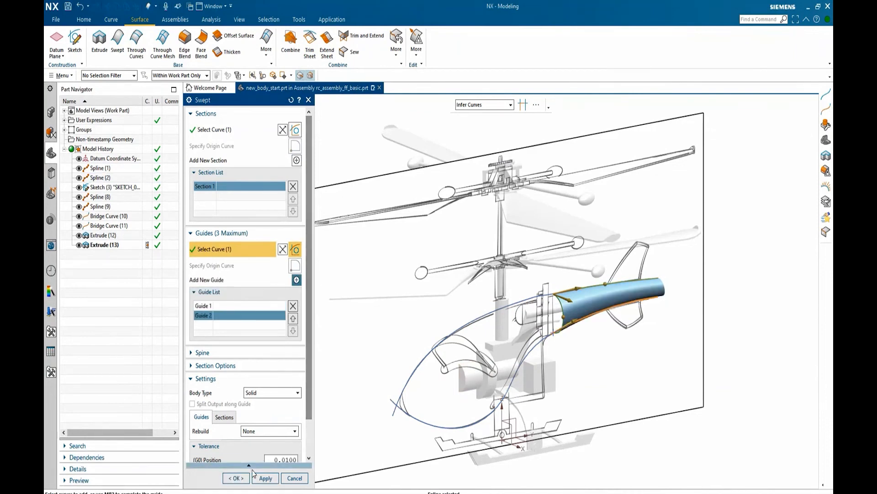
{"action": "left_click", "coordinate": [234, 478]}
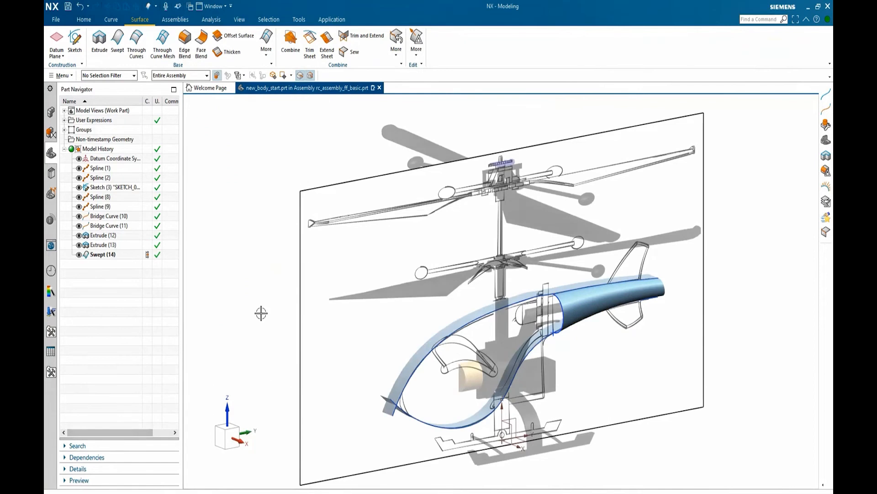
- Start a degree 5 through-points studio spline
{"action": "left_click", "coordinate": [114, 22]}
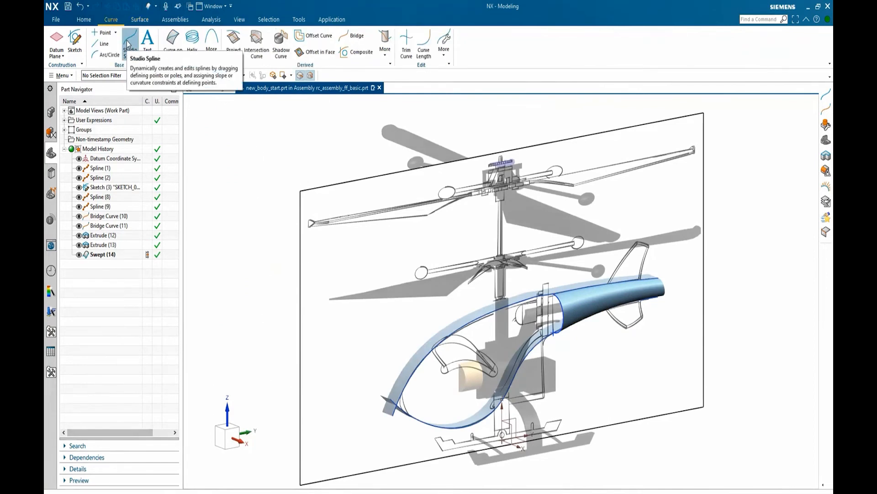
{"action": "left_click", "coordinate": [130, 43]}
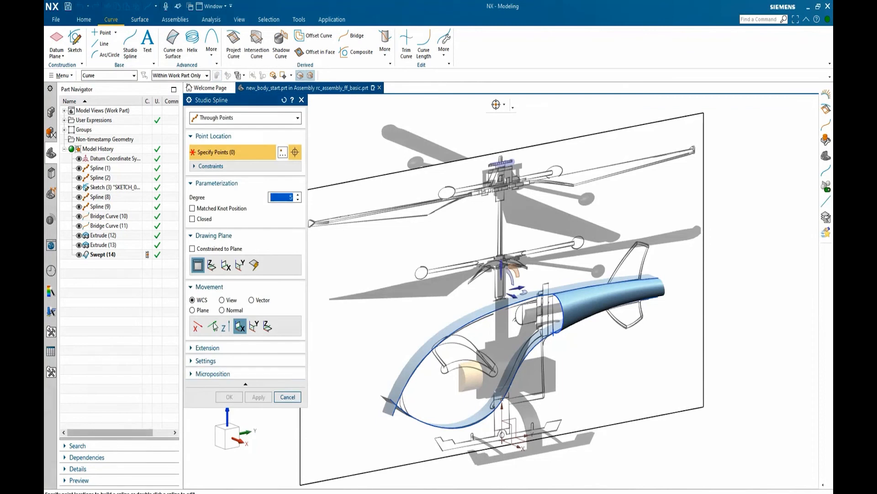
- Draw a studio spline from the nose to the boom's front edge, toggle G1 at the boom end, and insert a middle point
{"action": "left_click", "coordinate": [397, 404]}
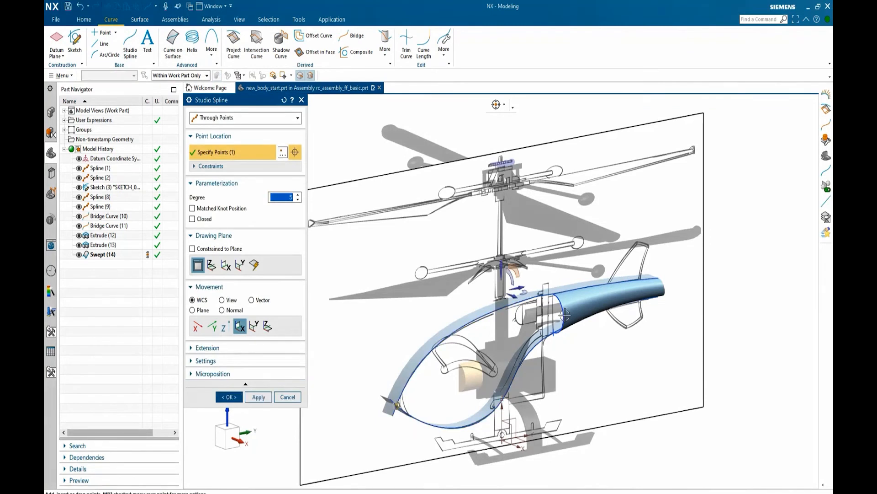
{"action": "left_click", "coordinate": [565, 315]}
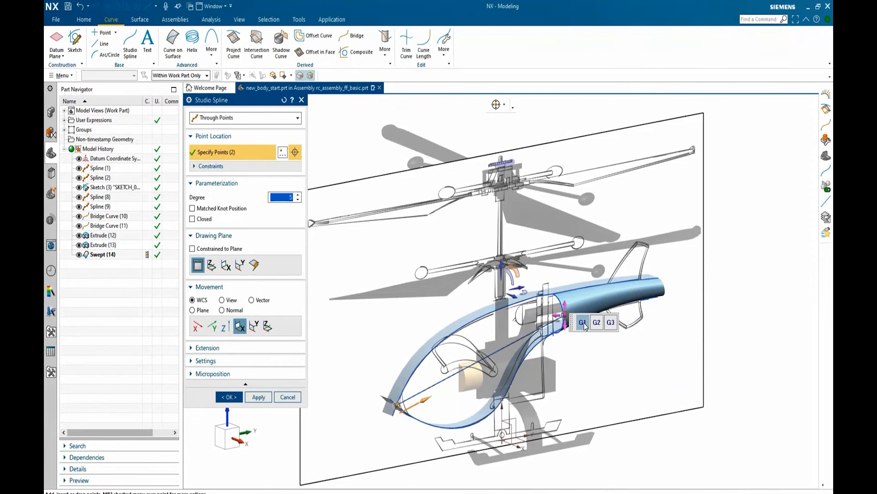
{"action": "left_click", "coordinate": [583, 322]}
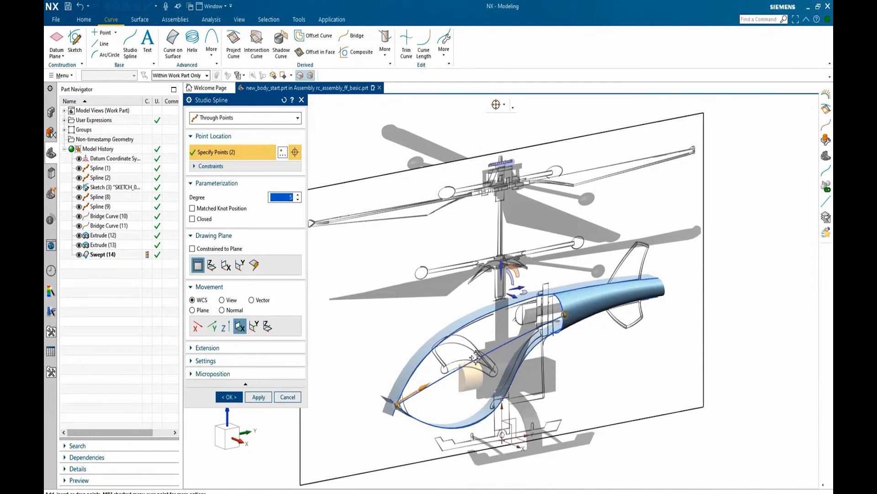
{"action": "left_click", "coordinate": [476, 358]}
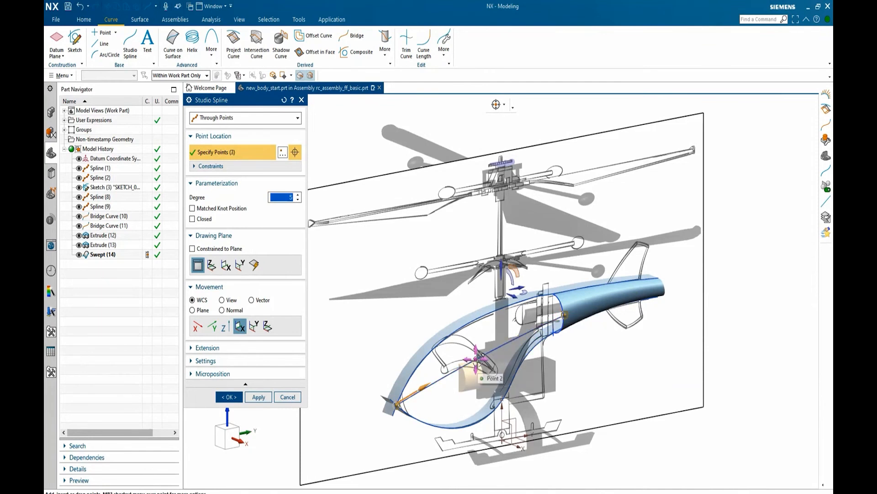
- Shape the body spline by moving its middle point 9 along X, -6 along Z and -3 along X, and create it
{"action": "left_click", "coordinate": [476, 357]}
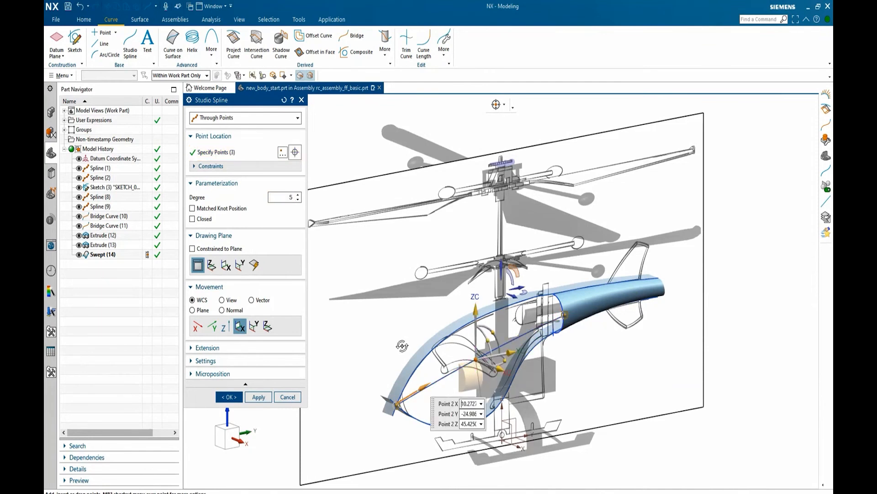
{"action": "middle_click_drag", "start_coordinate": [403, 346], "coordinate": [421, 343]}
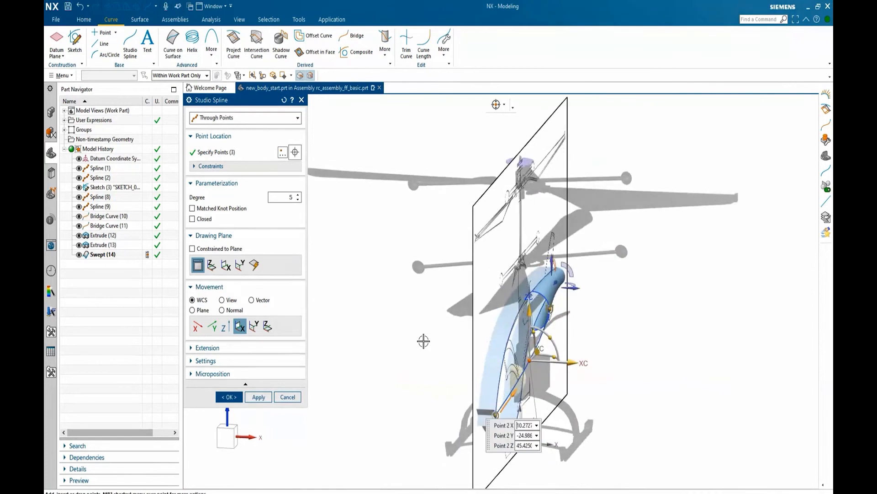
{"action": "key", "text": "ctrl+alt+f"}
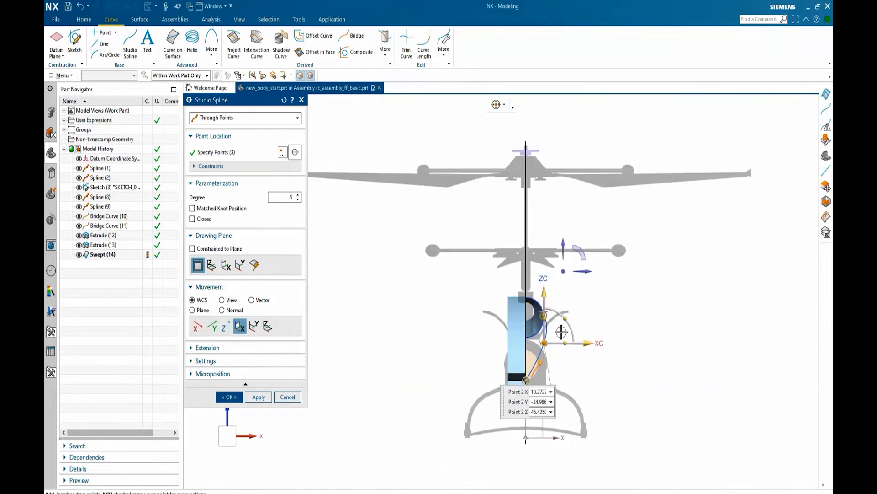
{"action": "left_click_drag", "start_coordinate": [589, 344], "coordinate": [606, 343]}
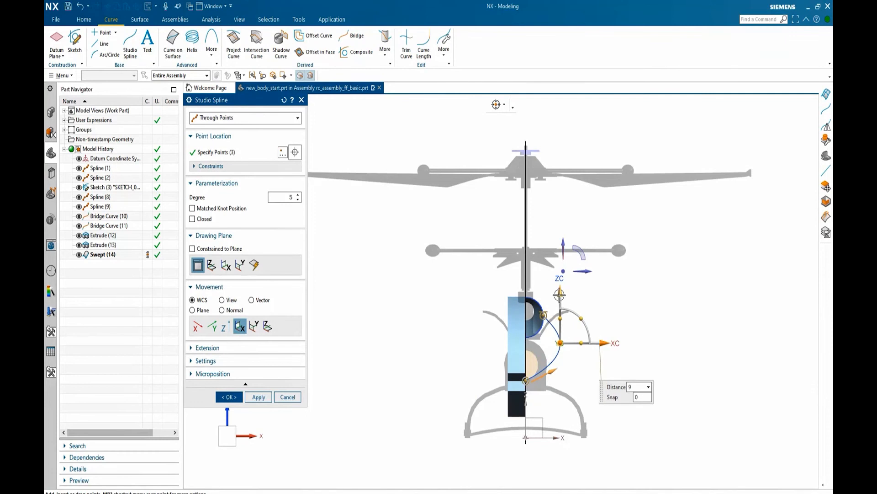
{"action": "left_click_drag", "start_coordinate": [560, 295], "coordinate": [557, 307]}
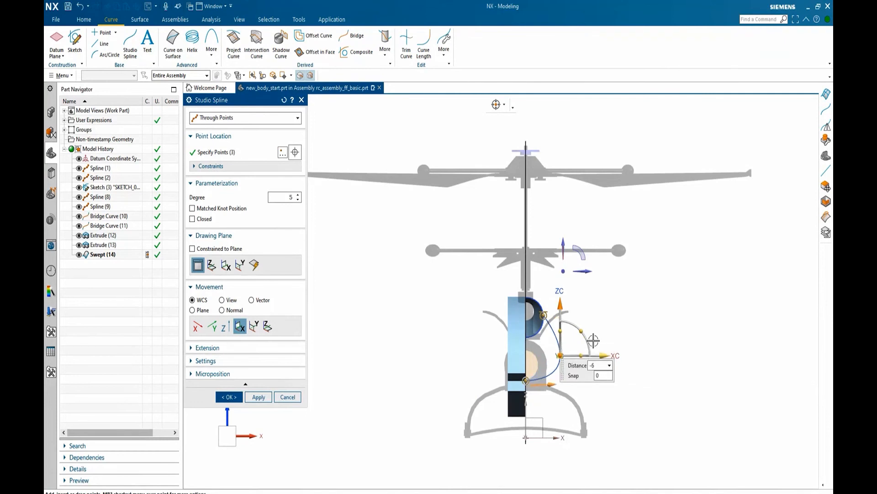
{"action": "left_click_drag", "start_coordinate": [606, 352], "coordinate": [461, 353]}
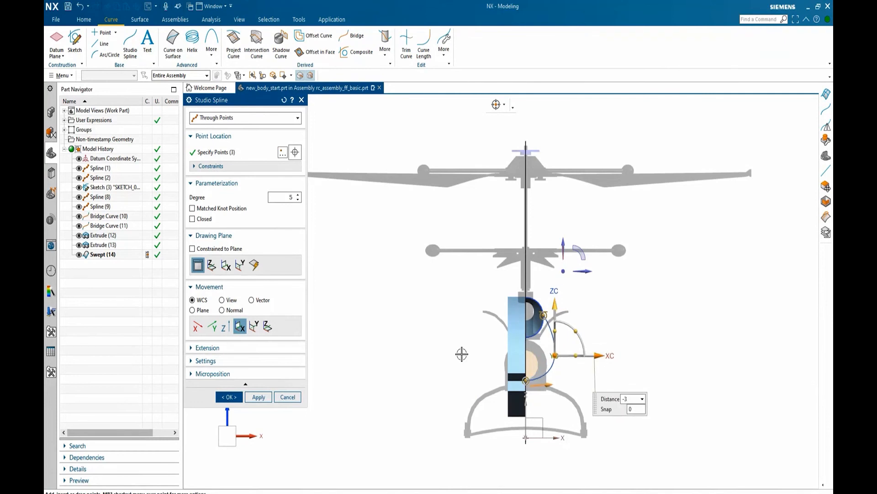
{"action": "left_click", "coordinate": [233, 397]}
{"action": "left_click", "coordinate": [232, 397]}
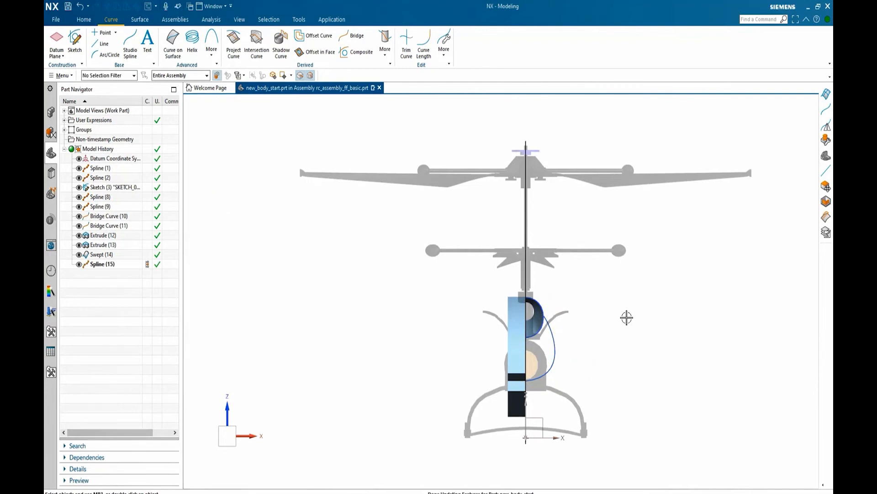
- Set up a Through Curve Mesh with G0 (Position) on all boundaries, using the nose point and the boom's front edge as primary curves
{"action": "middle_click_drag", "start_coordinate": [627, 317], "coordinate": [591, 333]}
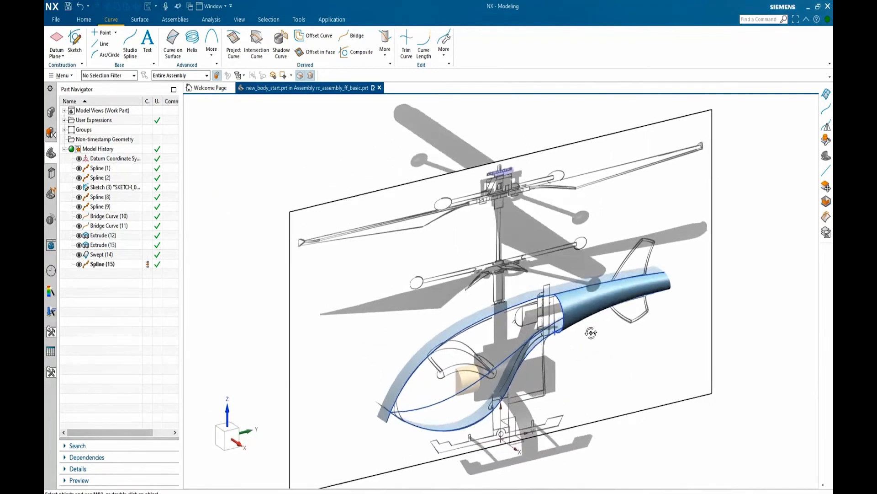
{"action": "left_click", "coordinate": [139, 21]}
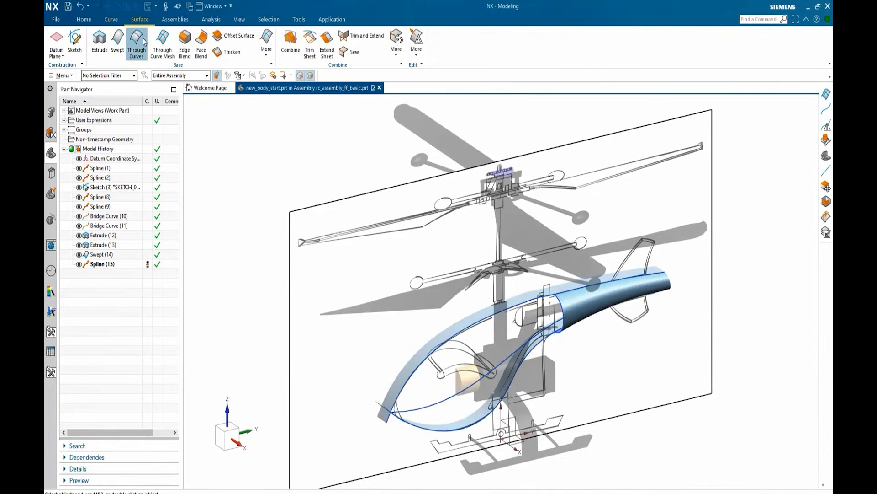
{"action": "left_click", "coordinate": [163, 41]}
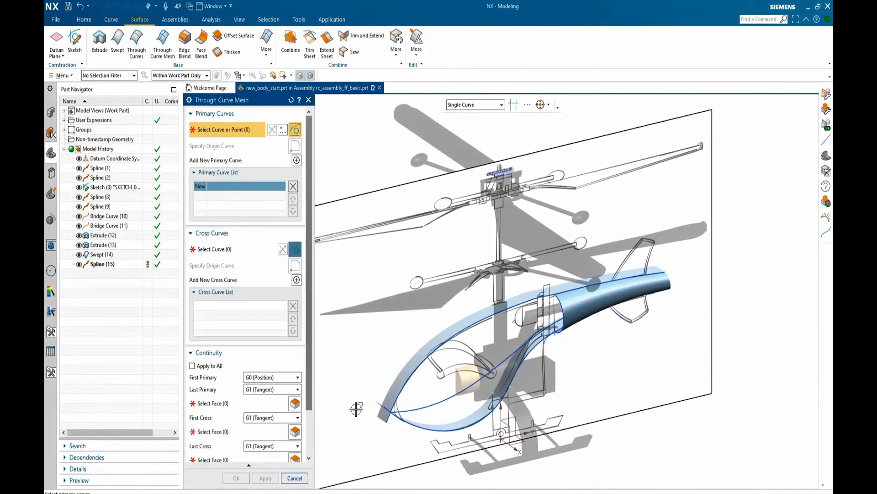
{"action": "left_click", "coordinate": [207, 366]}
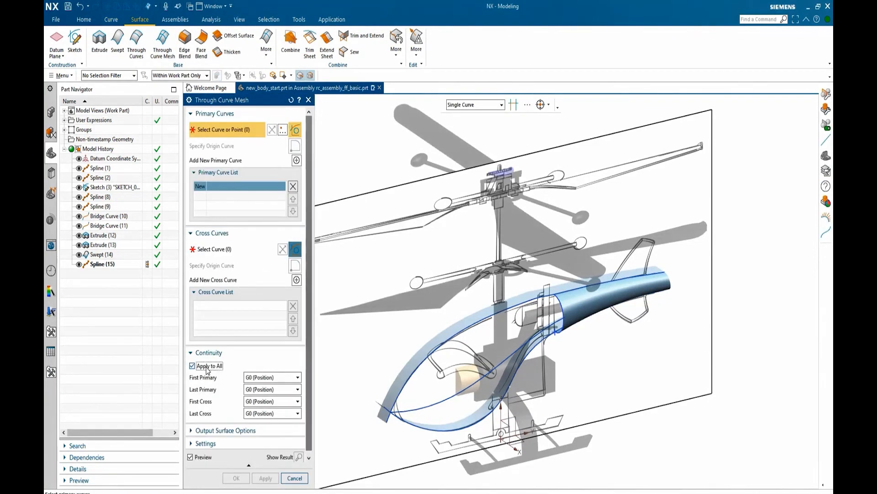
{"action": "left_click", "coordinate": [391, 409]}
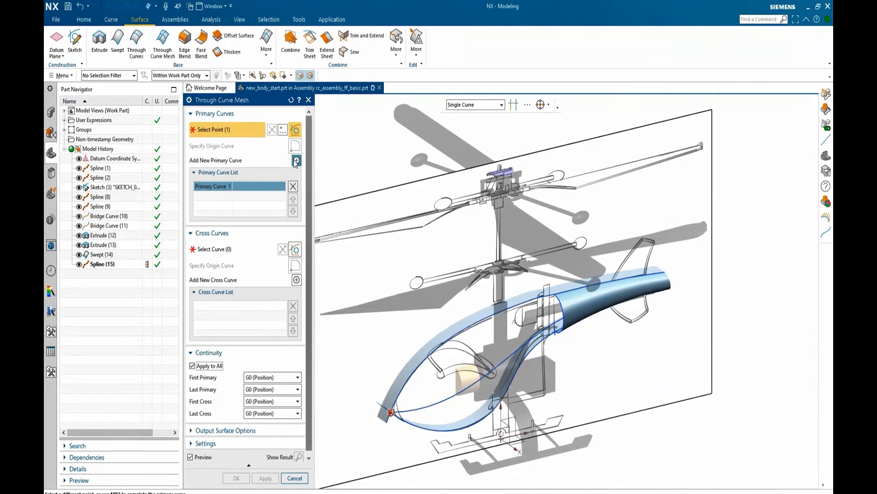
{"action": "left_click", "coordinate": [296, 160]}
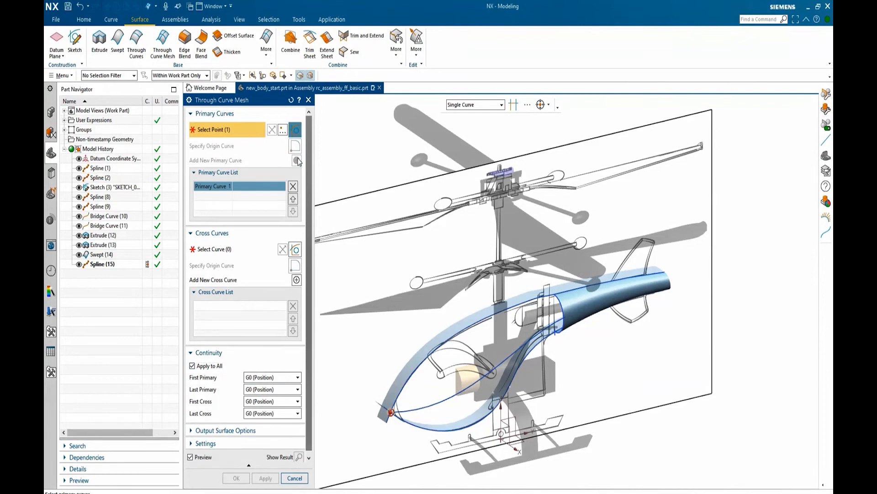
{"action": "left_click", "coordinate": [558, 303]}
- Assign the upper profile, the side spline and the lower profile as the mesh's three cross curves
{"action": "left_click", "coordinate": [227, 251]}
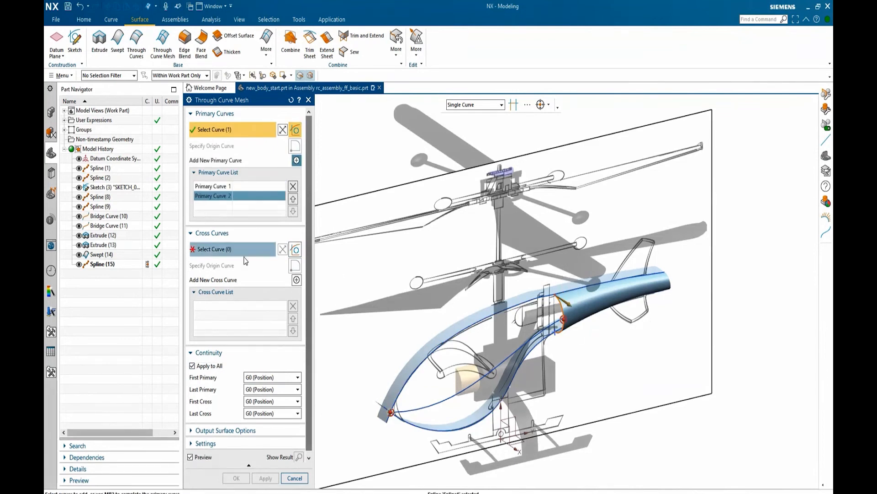
{"action": "left_click", "coordinate": [411, 378]}
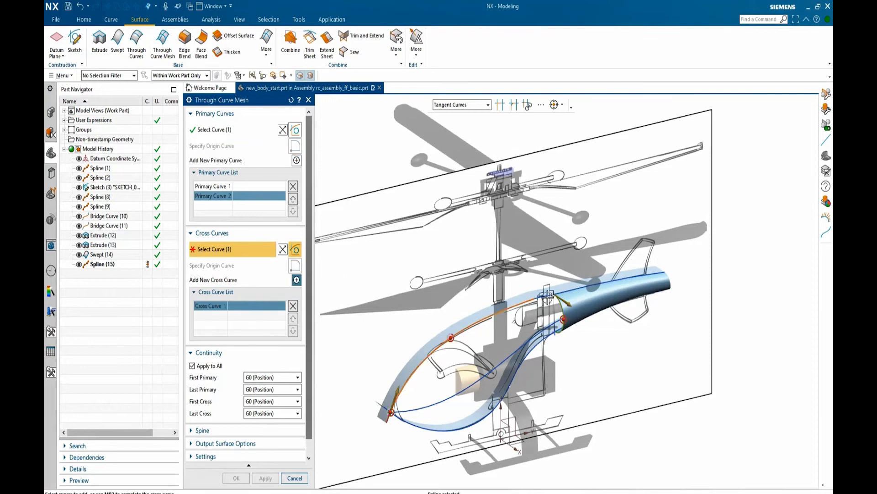
{"action": "left_click", "coordinate": [549, 295]}
{"action": "left_click", "coordinate": [297, 279]}
{"action": "left_click", "coordinate": [422, 406]}
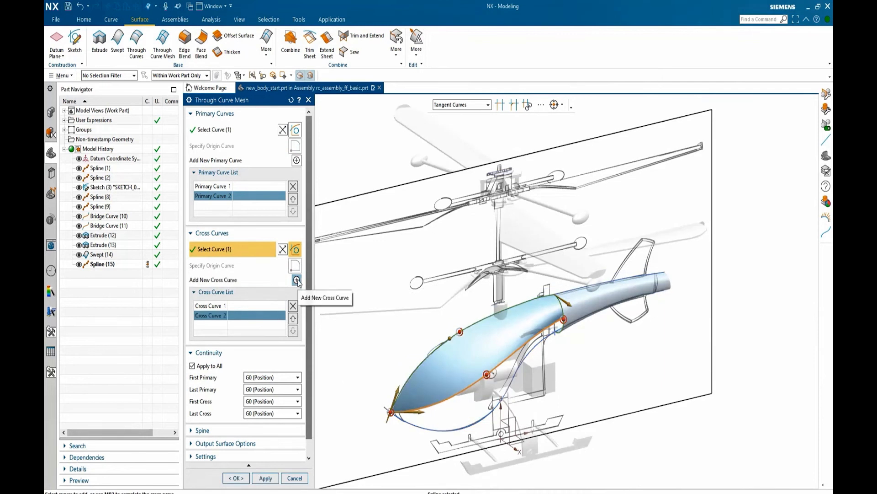
{"action": "left_click", "coordinate": [297, 279]}
{"action": "left_click", "coordinate": [416, 427]}
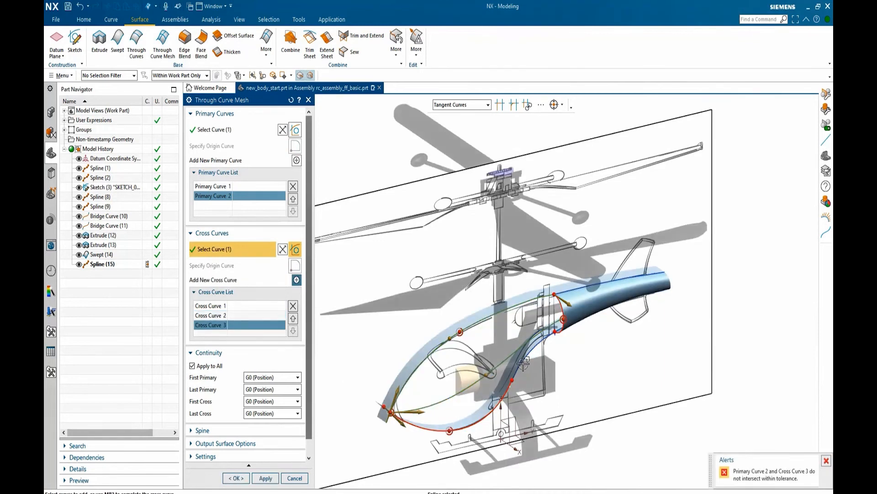
{"action": "left_click", "coordinate": [550, 338]}
{"action": "left_click", "coordinate": [551, 336]}
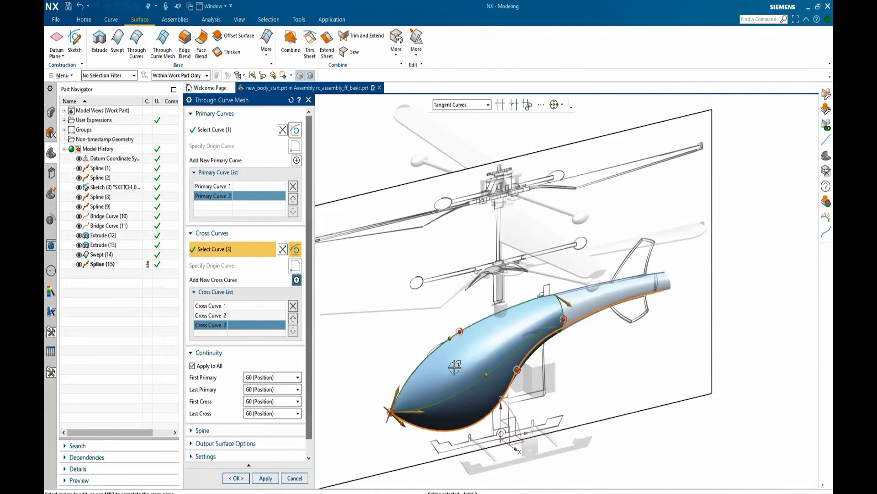
- Stop applying continuity to all boundaries and make the last primary curve G1 (Tangent) to the swept tail boom face
{"action": "left_click", "coordinate": [192, 366]}
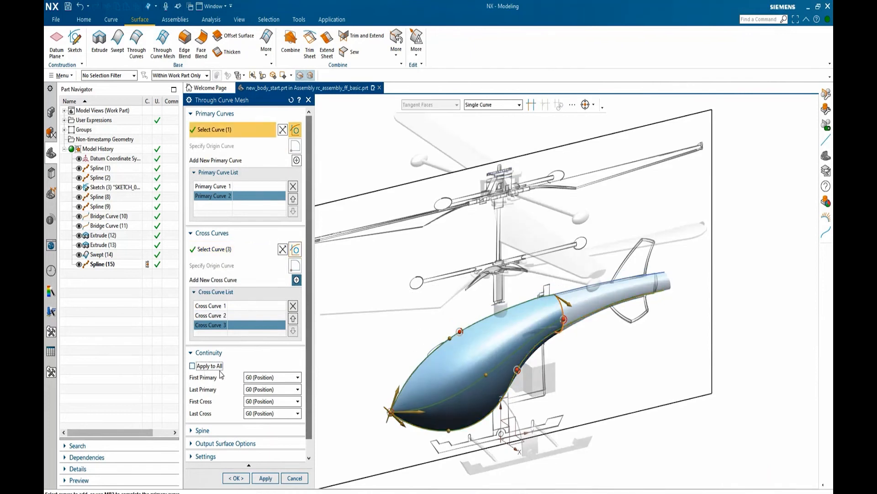
{"action": "left_click", "coordinate": [297, 390]}
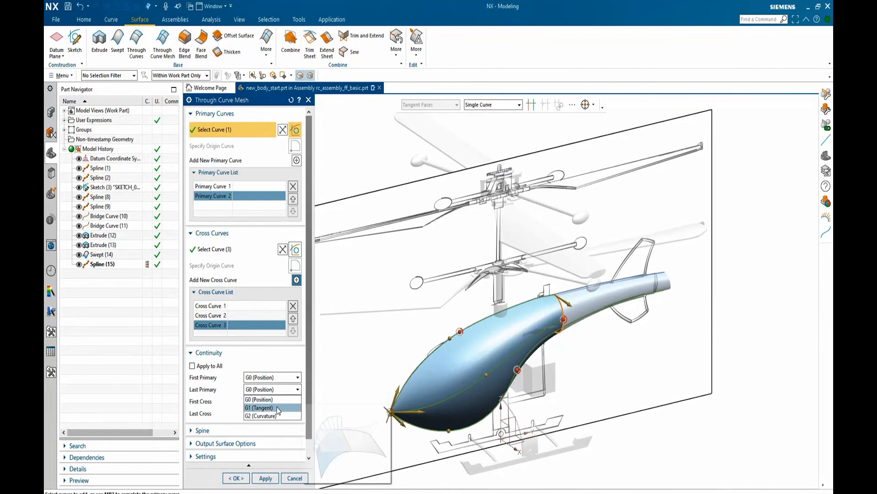
{"action": "left_click", "coordinate": [270, 408]}
{"action": "left_click", "coordinate": [570, 303]}
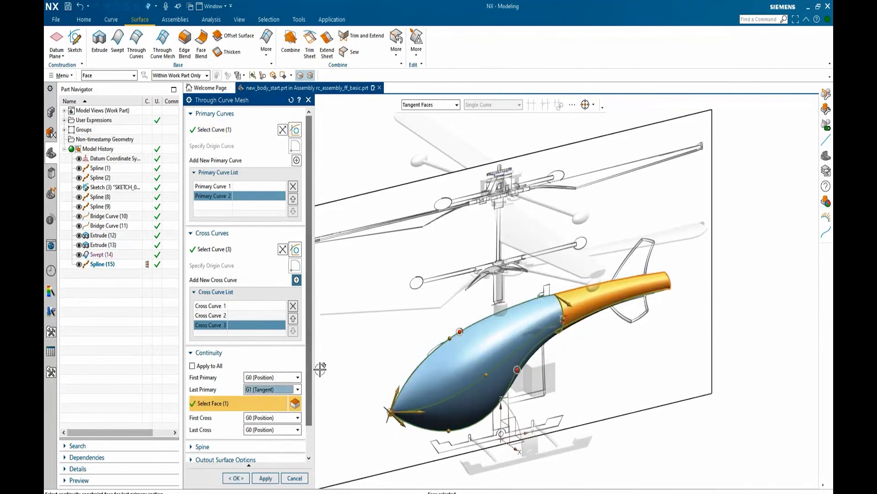
- Make the first and last cross curves G1 (Tangent) to the upper and lower extruded faces, and create the body surface
{"action": "left_click", "coordinate": [270, 417]}
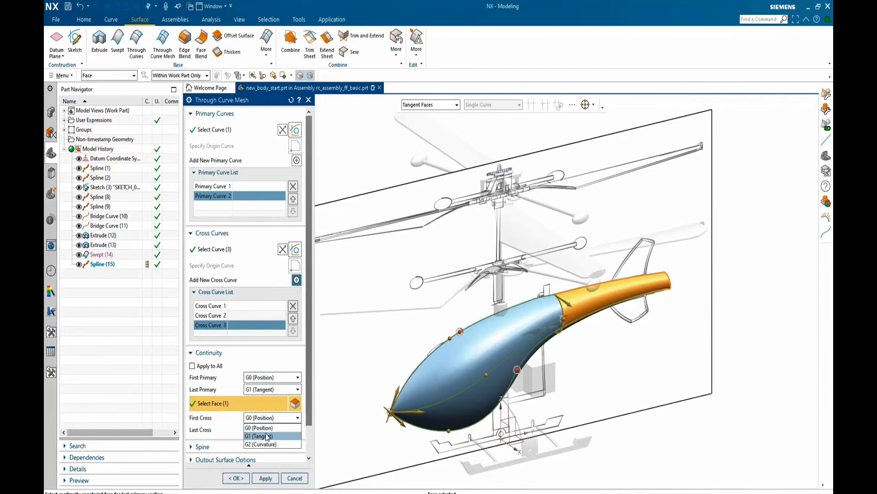
{"action": "left_click", "coordinate": [268, 437]}
{"action": "left_click", "coordinate": [419, 358]}
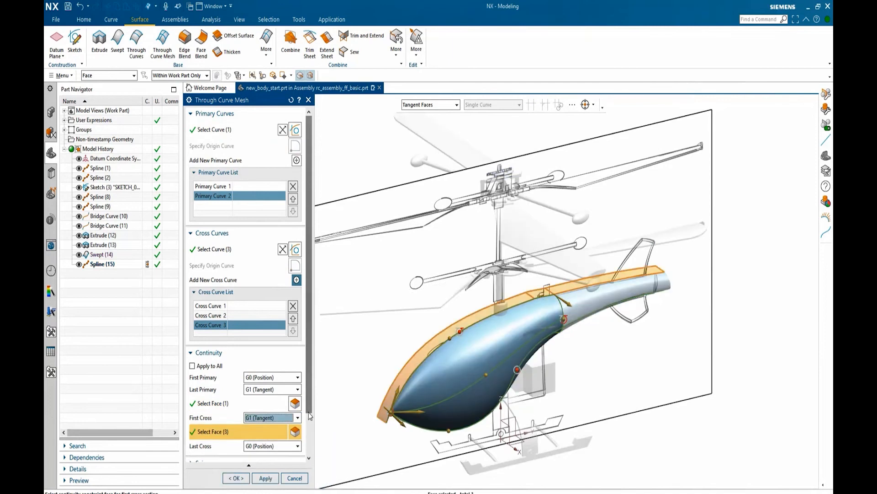
{"action": "left_click", "coordinate": [298, 447]}
{"action": "left_click", "coordinate": [269, 427]}
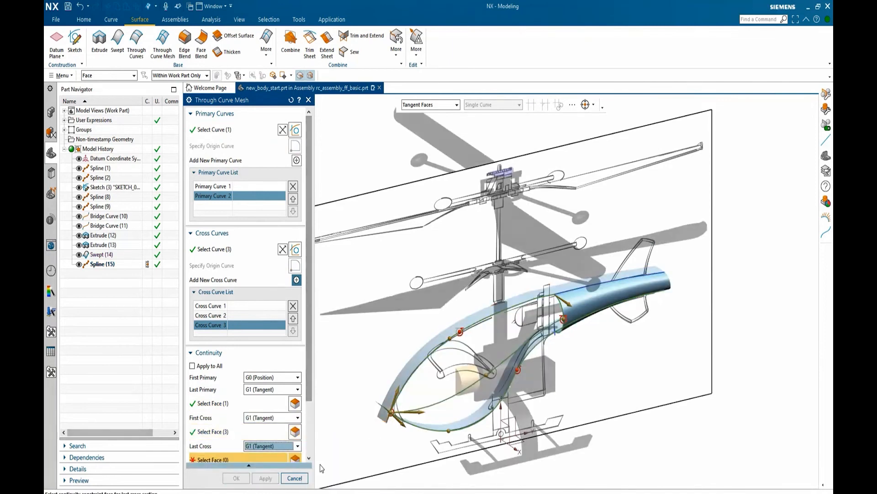
{"action": "left_click", "coordinate": [470, 419]}
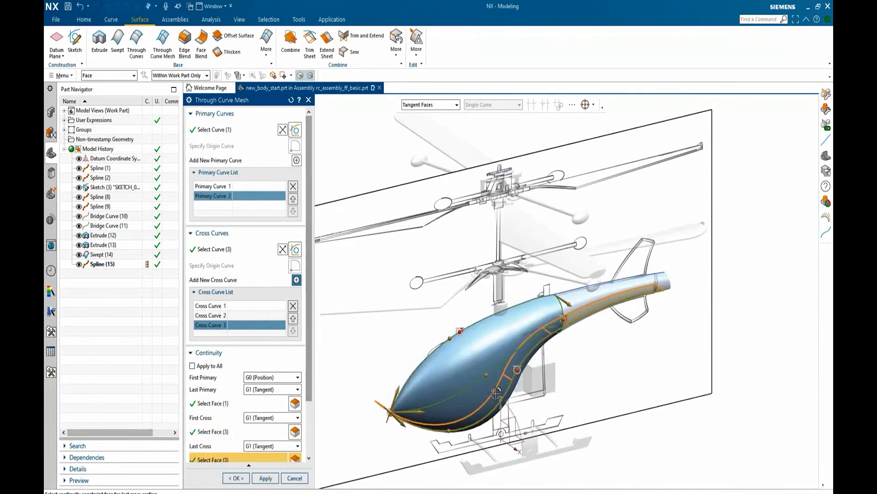
{"action": "left_click", "coordinate": [235, 478]}
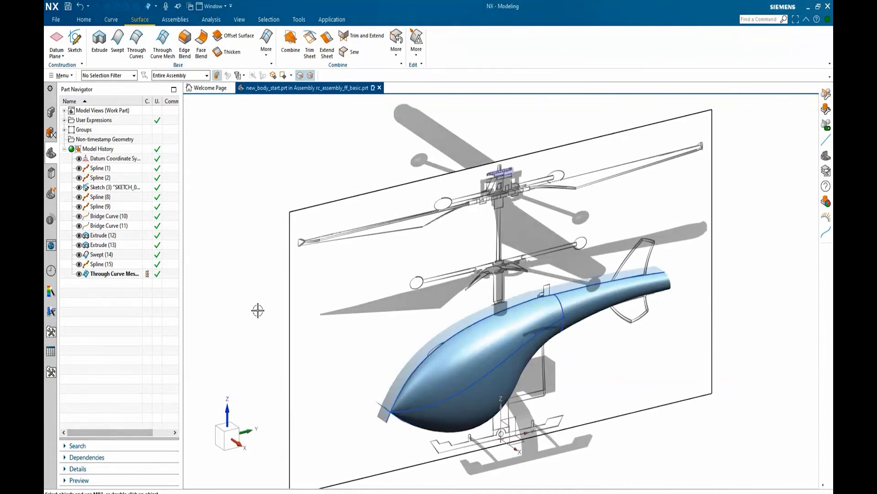
- Draw a vertical line about 17 mm long across the tail boom's rear end, using the datum YZ plane as support plane
{"action": "middle_click_drag", "start_coordinate": [258, 311], "coordinate": [242, 297]}
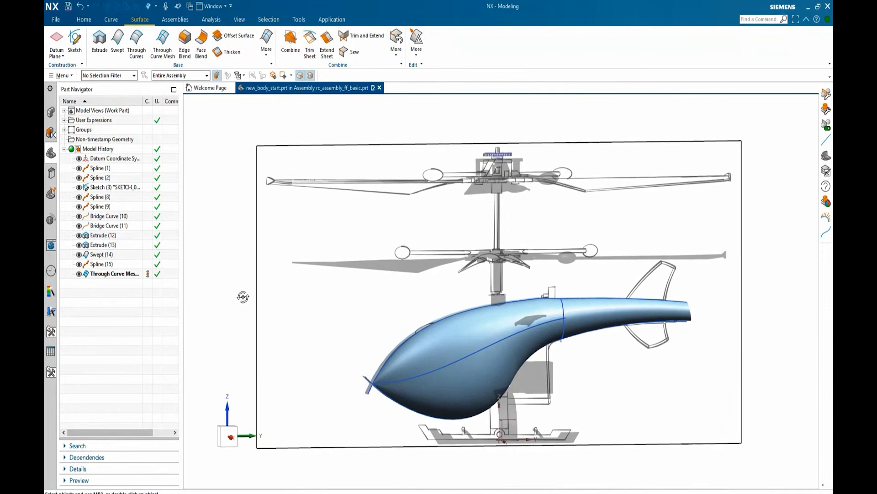
{"action": "key", "text": "F8"}
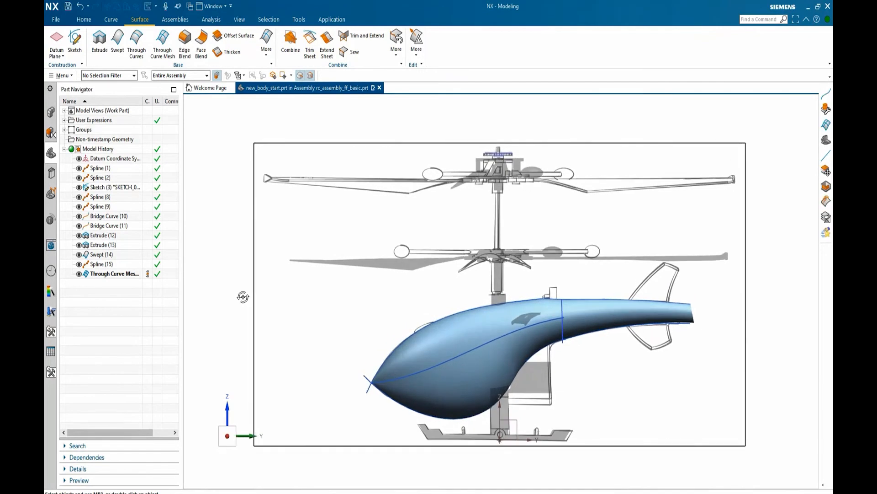
{"action": "left_click", "coordinate": [115, 20]}
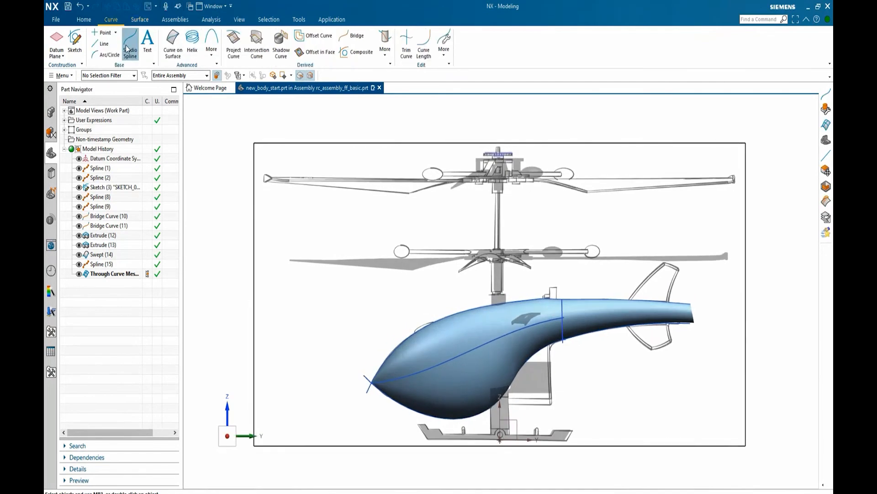
{"action": "left_click", "coordinate": [105, 45]}
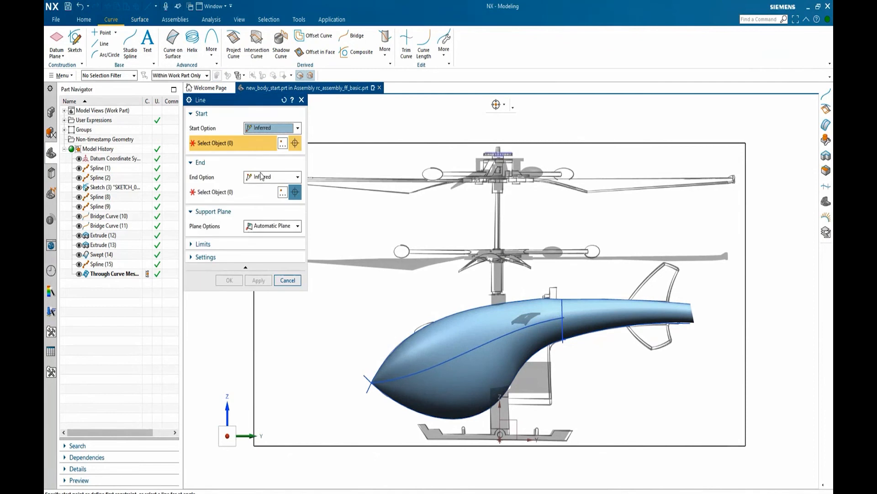
{"action": "left_click", "coordinate": [273, 225]}
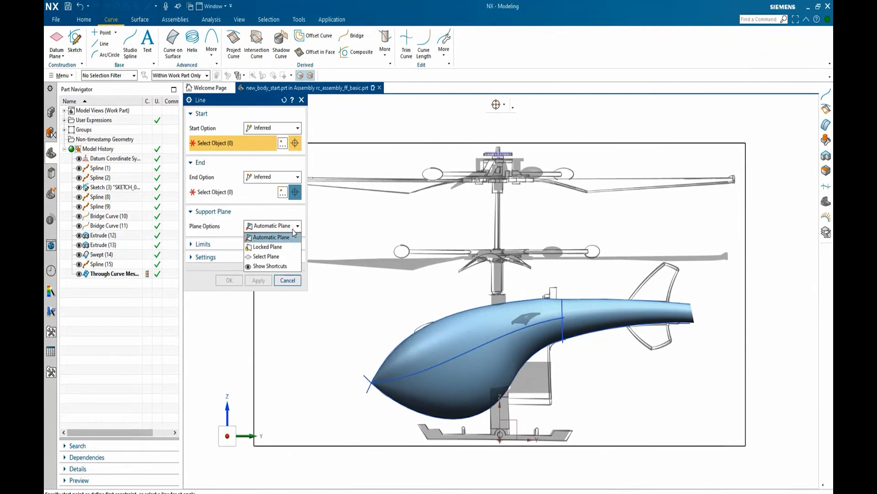
{"action": "left_click", "coordinate": [272, 257]}
{"action": "left_click", "coordinate": [520, 422]}
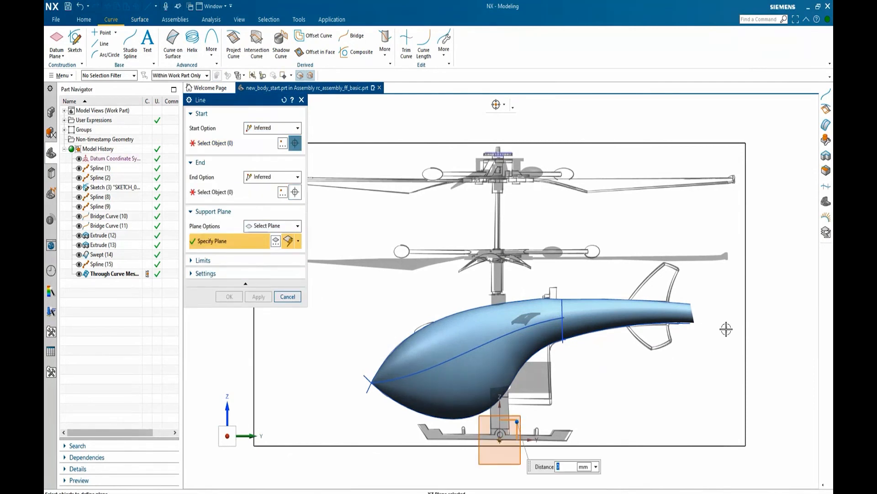
{"action": "scroll", "coordinate": [728, 327], "scroll_direction": "up", "scroll_amount": 5}
{"action": "left_click", "coordinate": [214, 143]}
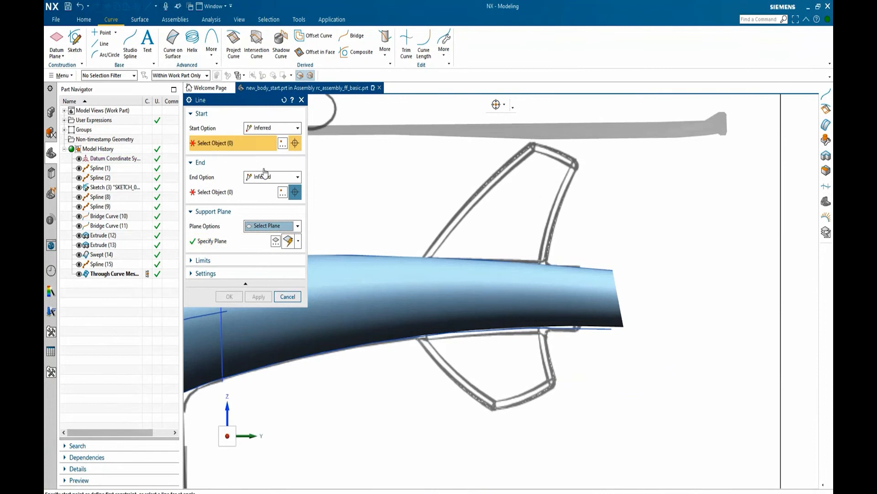
{"action": "left_click", "coordinate": [580, 250]}
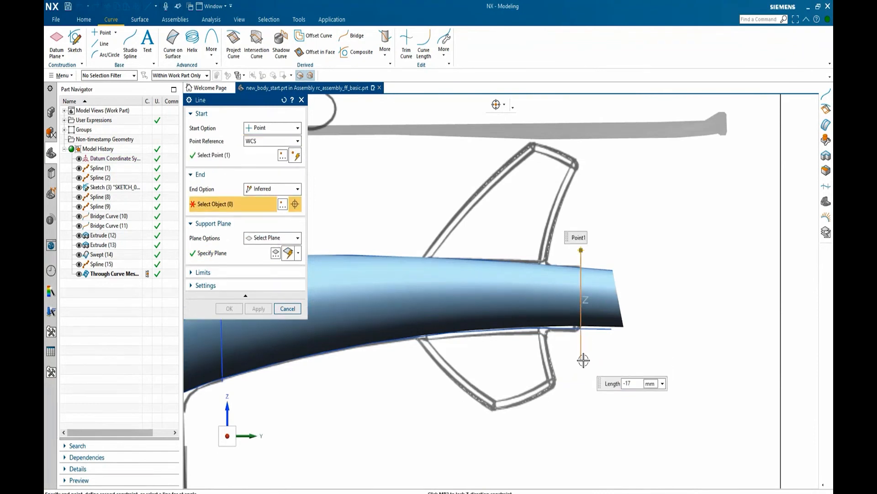
{"action": "left_click", "coordinate": [582, 360]}
{"action": "left_click", "coordinate": [237, 293]}
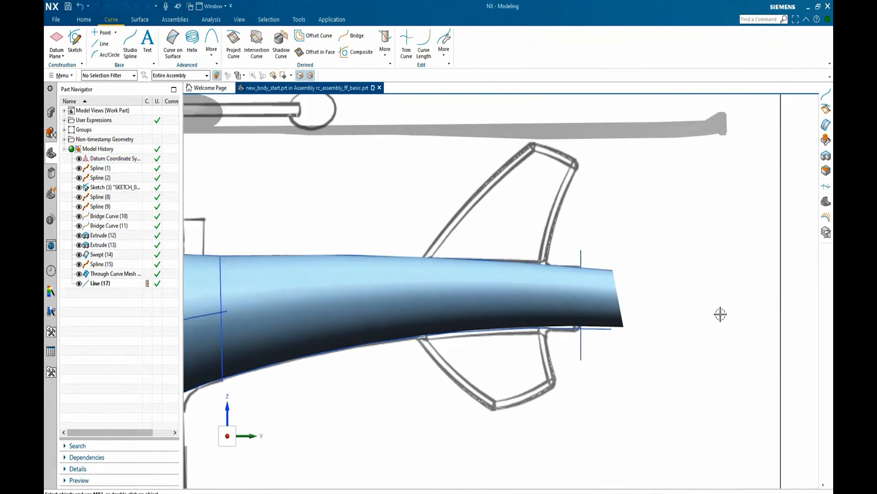
- Draw a curved Through Points studio spline of three points crossing the body just behind the nose tip
{"action": "scroll", "coordinate": [729, 310], "scroll_direction": "down", "scroll_amount": 4}
{"action": "scroll", "coordinate": [253, 434], "scroll_direction": "up", "scroll_amount": 4}
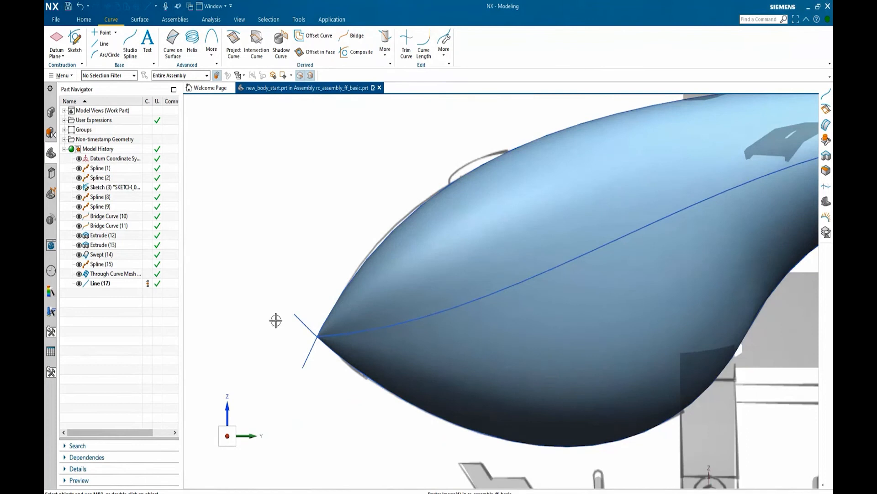
{"action": "left_click", "coordinate": [136, 58]}
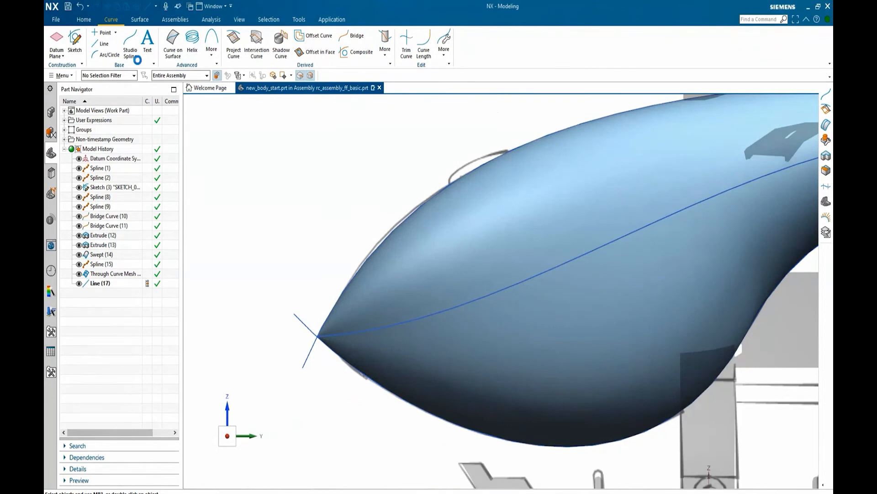
{"action": "left_click", "coordinate": [363, 240]}
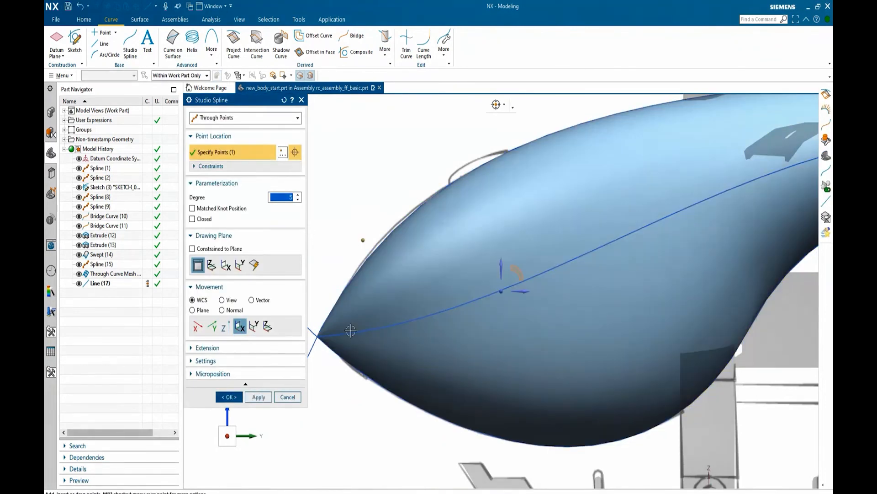
{"action": "left_click", "coordinate": [351, 330]}
{"action": "left_click", "coordinate": [229, 396]}
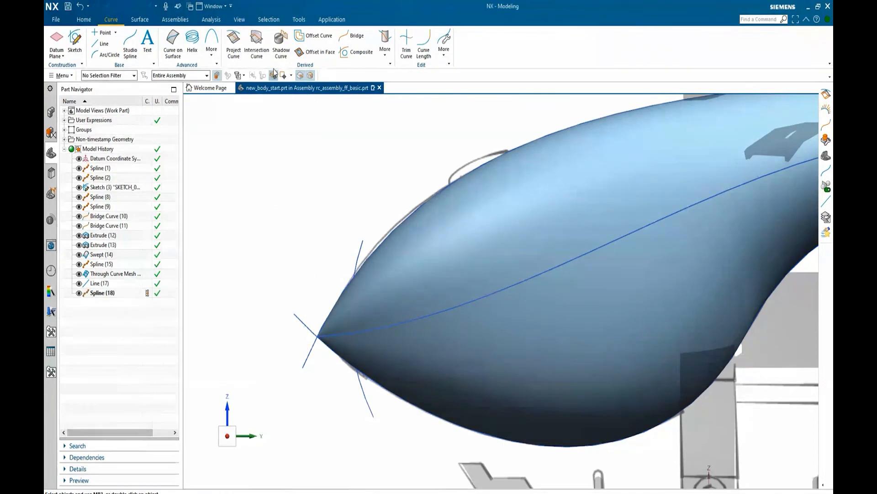
- Trim the nose tip off the body sheet, using the nose spline as the boundary projected along the XC vector
{"action": "left_click", "coordinate": [140, 19]}
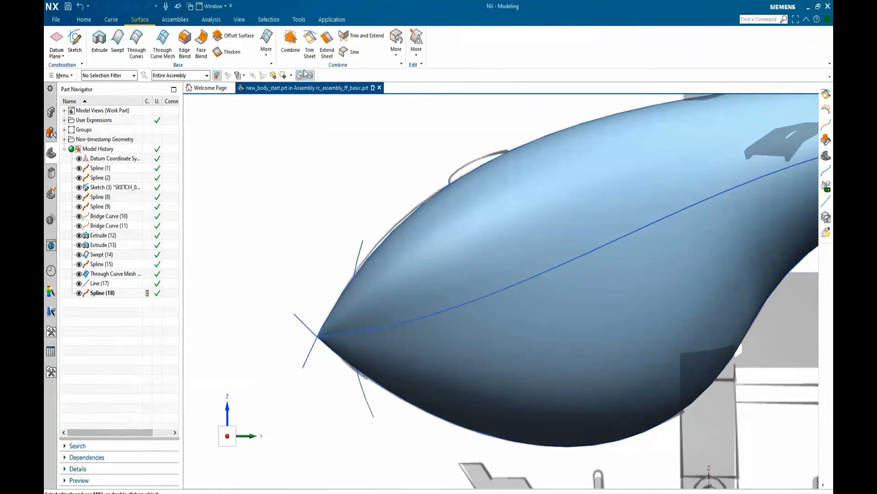
{"action": "left_click", "coordinate": [309, 43]}
{"action": "left_click", "coordinate": [423, 273]}
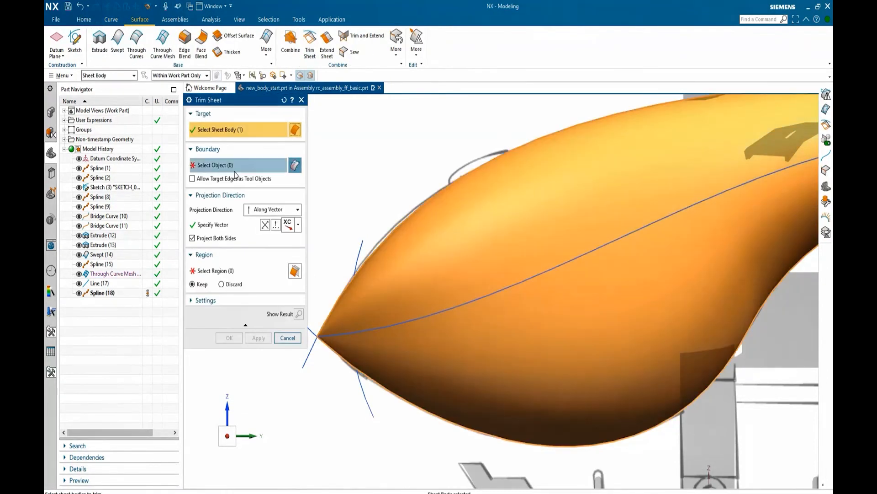
{"action": "left_click", "coordinate": [227, 166]}
{"action": "left_click", "coordinate": [357, 250]}
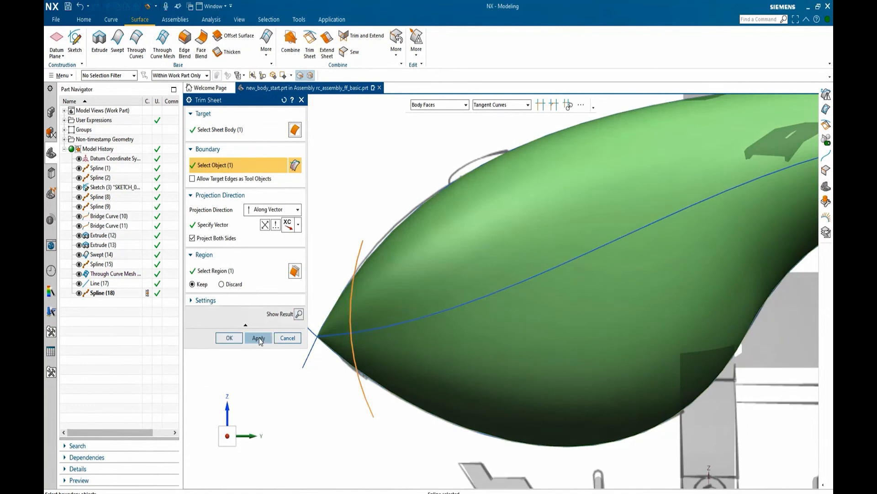
{"action": "left_click", "coordinate": [260, 341]}
- Trim the rear end off the tail boom sheet, using the vertical line as the boundary along the XC vector
{"action": "scroll", "coordinate": [268, 387], "scroll_direction": "down", "scroll_amount": 4}
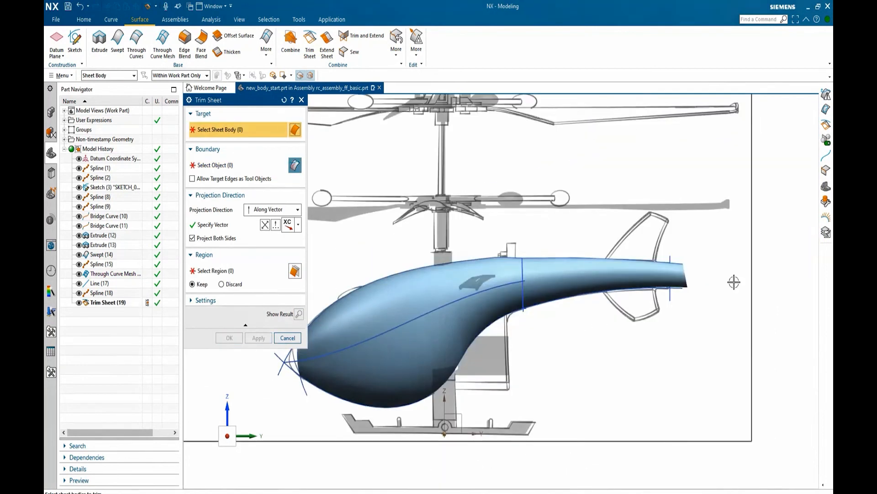
{"action": "scroll", "coordinate": [735, 282], "scroll_direction": "up", "scroll_amount": 3}
{"action": "left_click", "coordinate": [578, 268]}
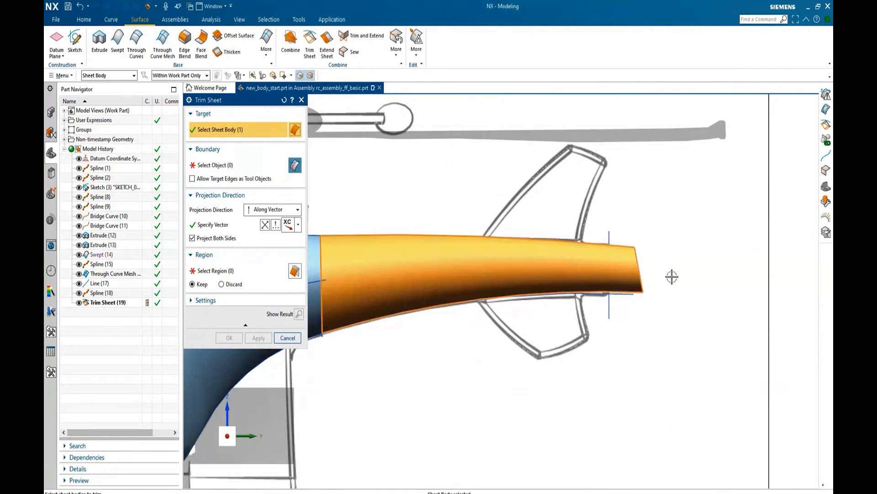
{"action": "left_click", "coordinate": [609, 234]}
{"action": "middle_click", "coordinate": [661, 285]}
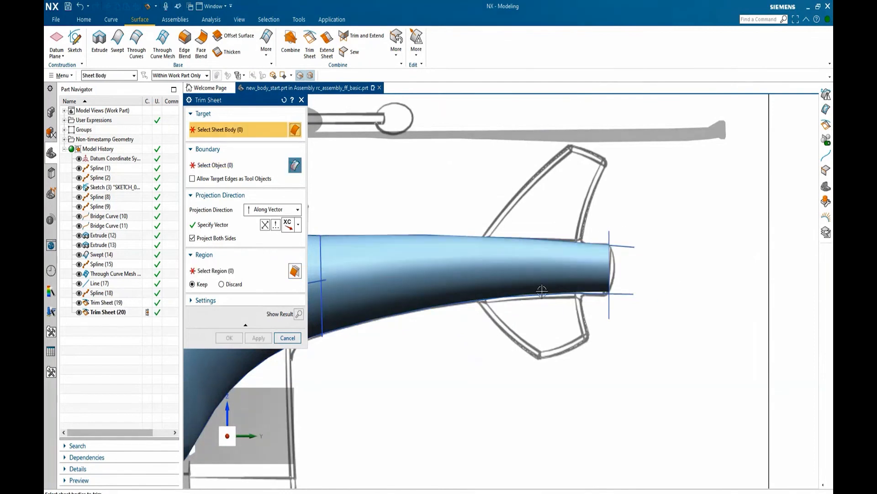
{"action": "left_click", "coordinate": [288, 338]}
- Hide the two extruded helper sheets and all raster images
{"action": "scroll", "coordinate": [694, 288], "scroll_direction": "down", "scroll_amount": 4}
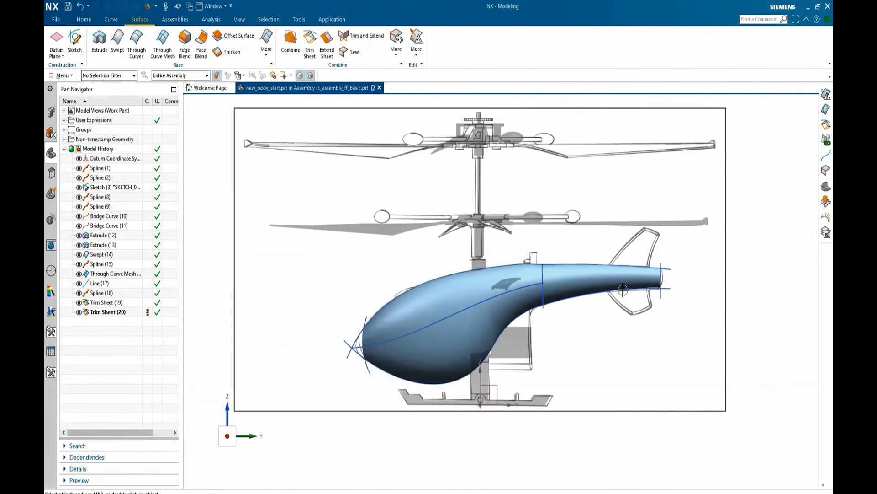
{"action": "middle_click_drag", "start_coordinate": [412, 250], "coordinate": [313, 261]}
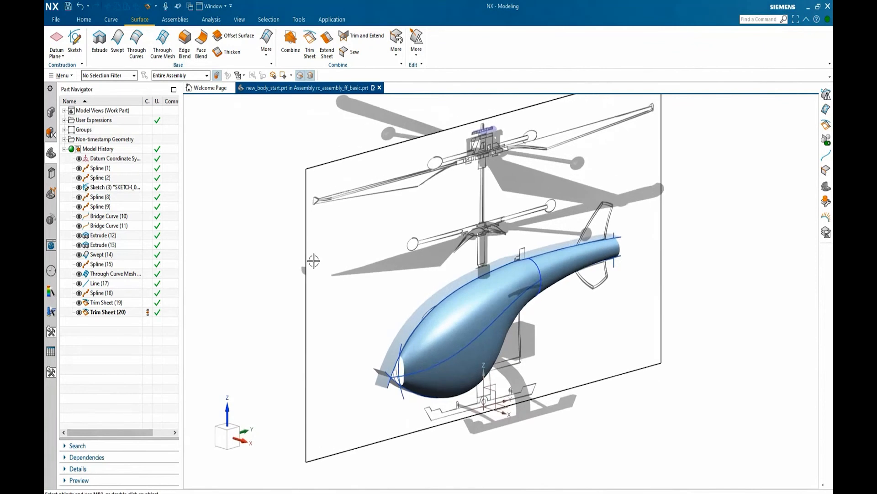
{"action": "left_click", "coordinate": [79, 245]}
{"action": "left_click", "coordinate": [79, 235]}
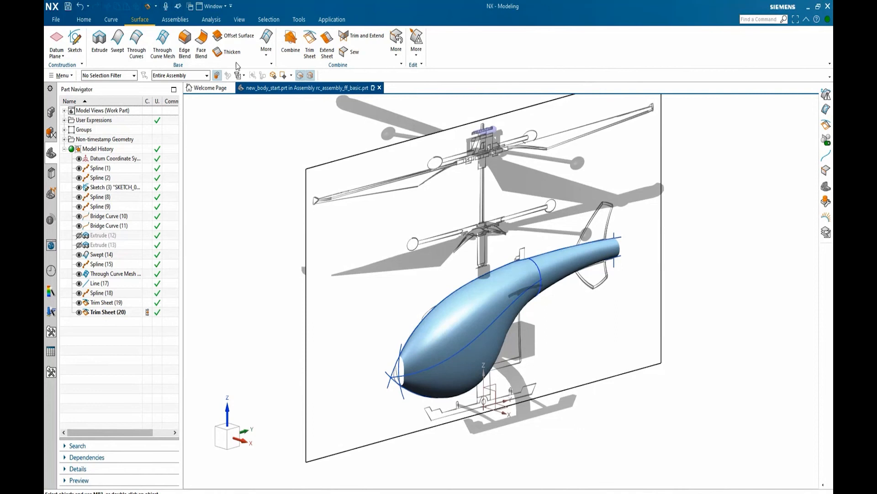
{"action": "left_click", "coordinate": [239, 21]}
{"action": "left_click", "coordinate": [207, 43]}
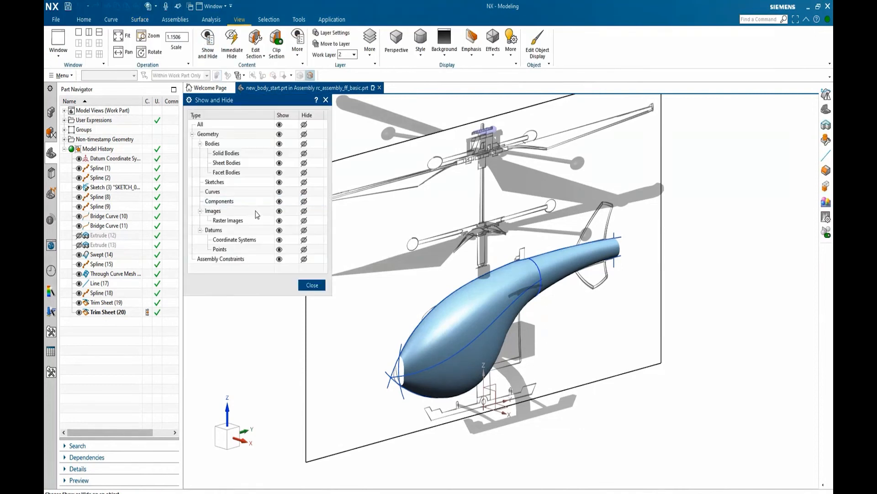
{"action": "left_click", "coordinate": [304, 221]}
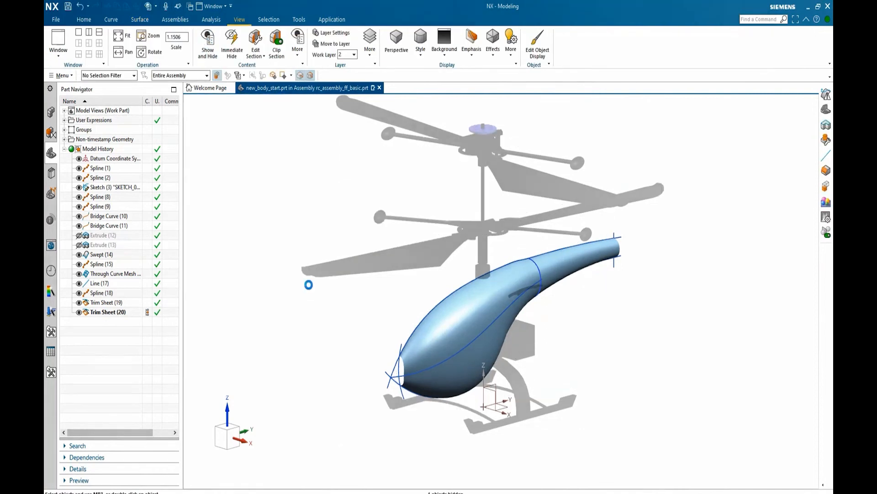
{"action": "left_click", "coordinate": [312, 285]}
- Mirror the body and tail boom sheets about the datum YZ plane with Mirror Geometry
{"action": "left_click", "coordinate": [83, 20]}
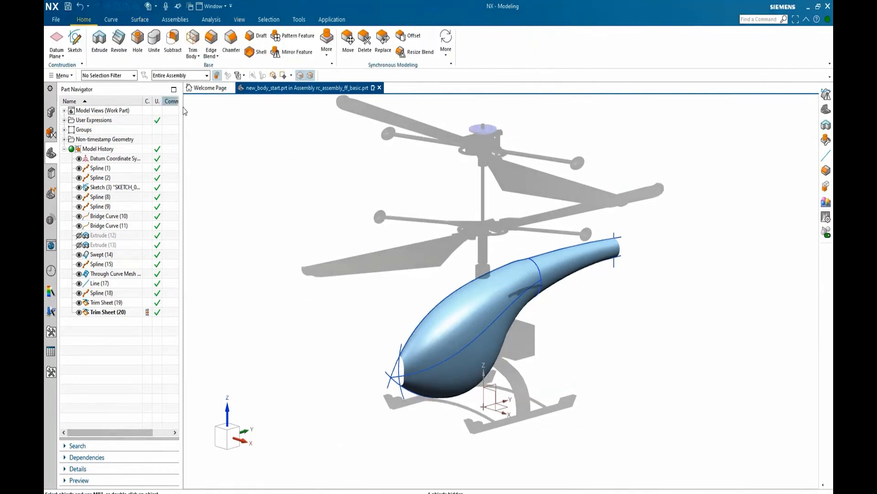
{"action": "left_click", "coordinate": [326, 58]}
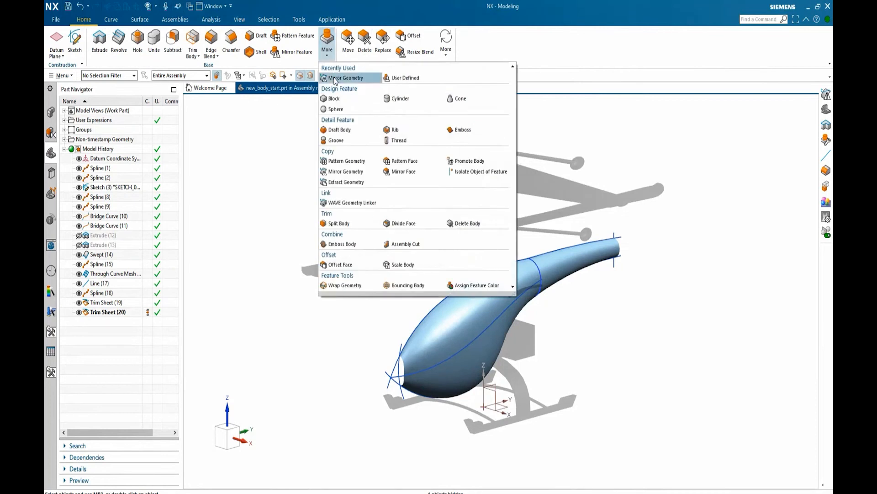
{"action": "left_click", "coordinate": [336, 79]}
{"action": "left_click", "coordinate": [450, 322]}
{"action": "left_click", "coordinate": [557, 267]}
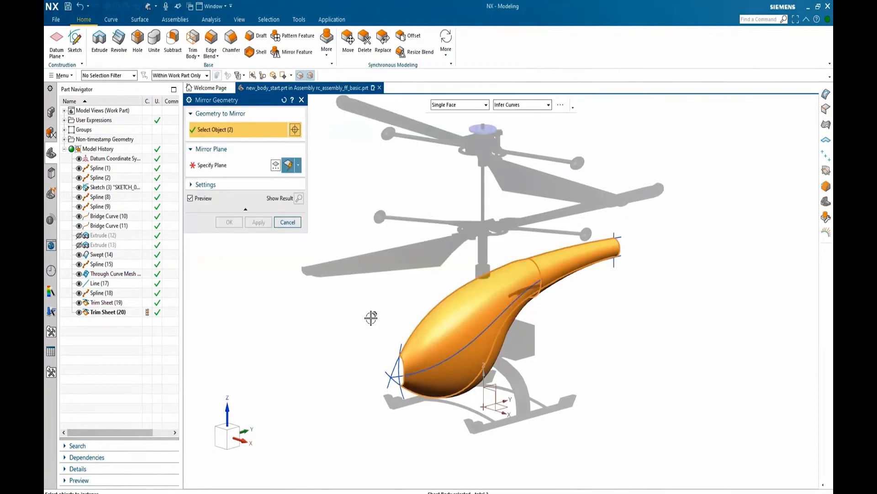
{"action": "middle_click", "coordinate": [371, 318]}
{"action": "left_click", "coordinate": [497, 386]}
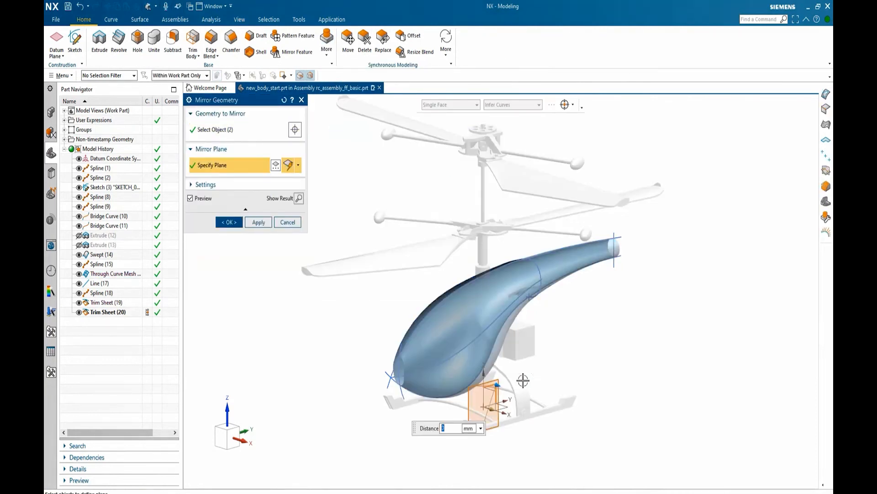
{"action": "left_click", "coordinate": [223, 222]}
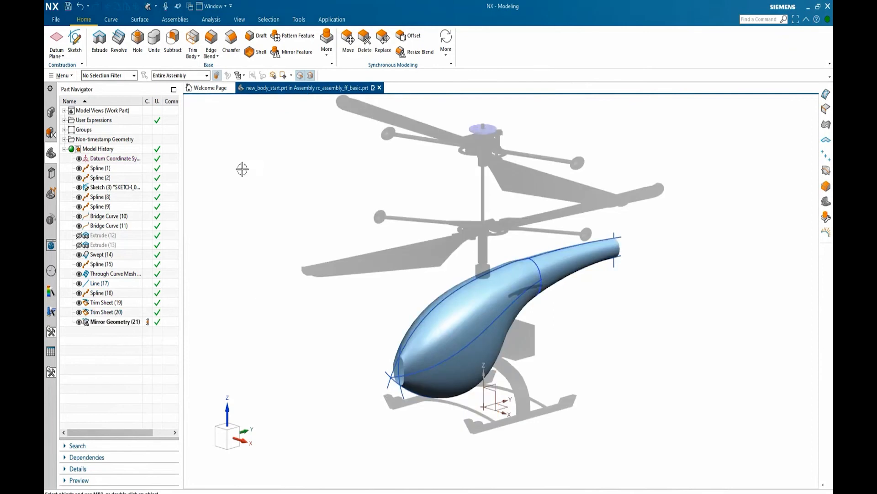
- Close the nose opening with a Trimmed N-Sided Surface bounded by its two edges and constrained to both body half faces
{"action": "left_click", "coordinate": [140, 19]}
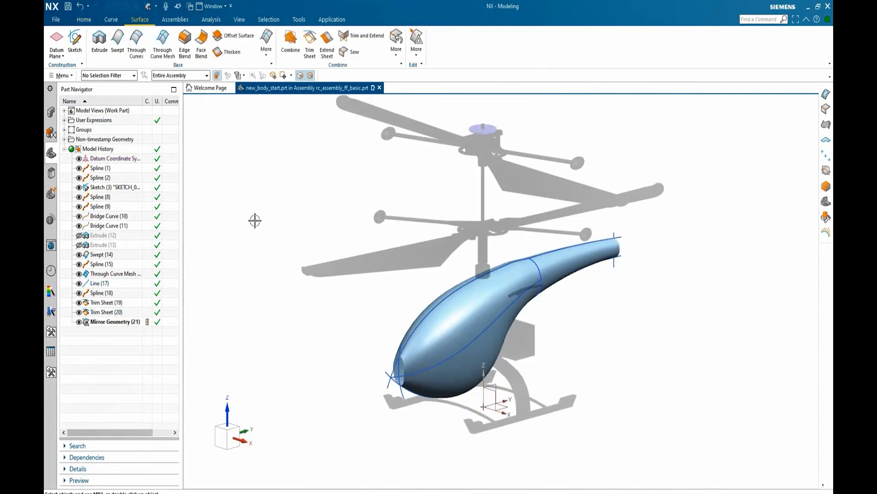
{"action": "left_click", "coordinate": [266, 58]}
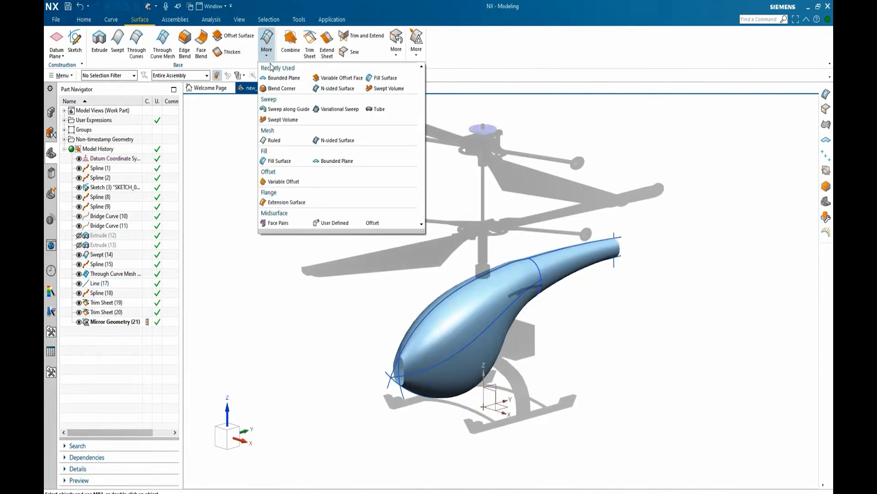
{"action": "left_click", "coordinate": [337, 88]}
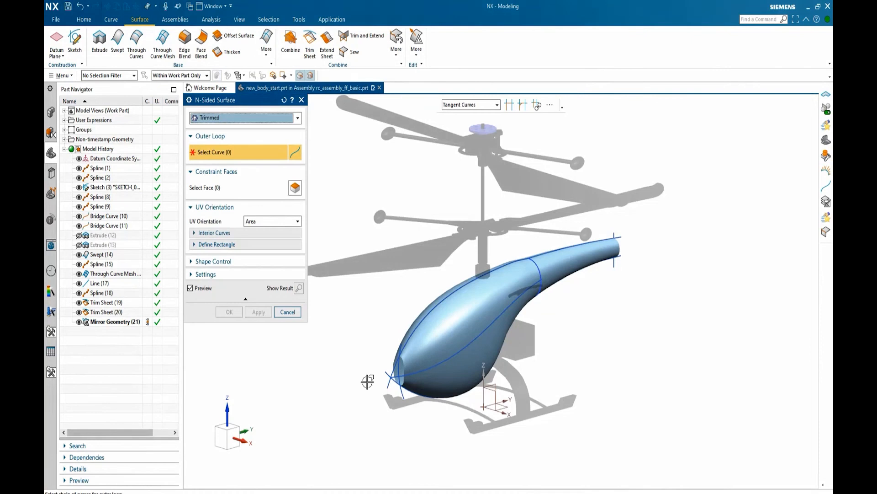
{"action": "scroll", "coordinate": [368, 378], "scroll_direction": "up", "scroll_amount": 5}
{"action": "left_click", "coordinate": [472, 325]}
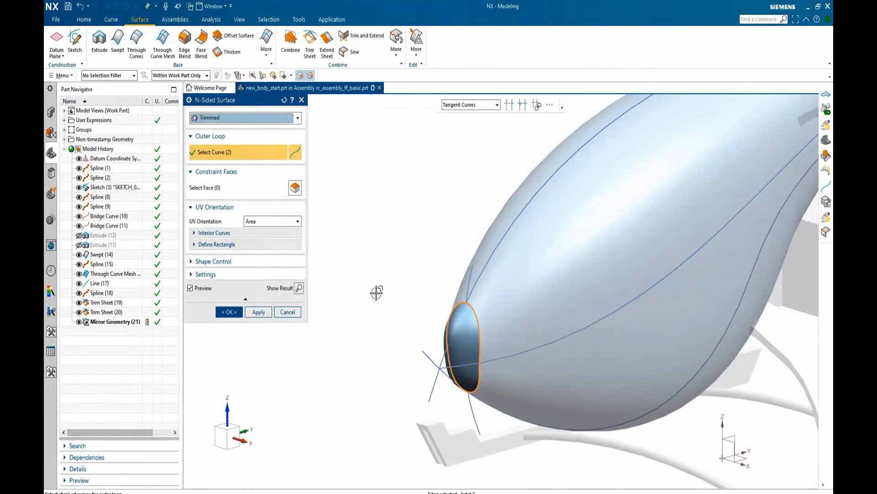
{"action": "left_click", "coordinate": [251, 195]}
{"action": "left_click", "coordinate": [499, 306]}
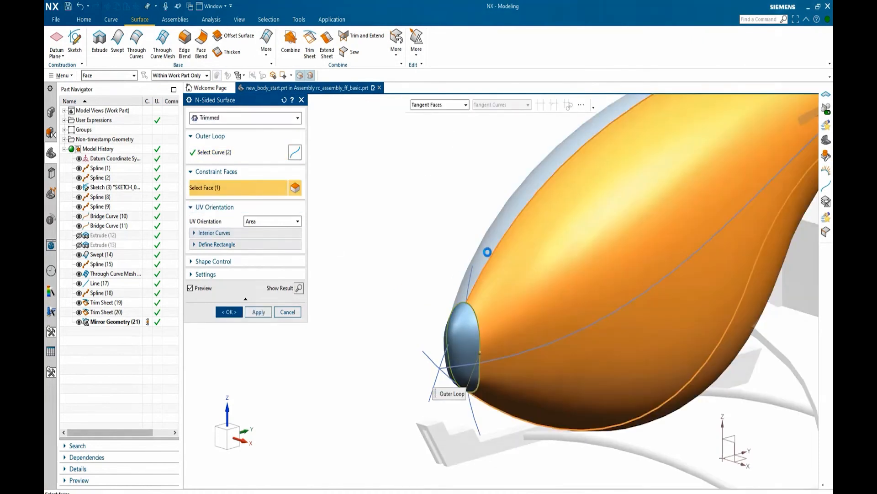
{"action": "left_click", "coordinate": [485, 249]}
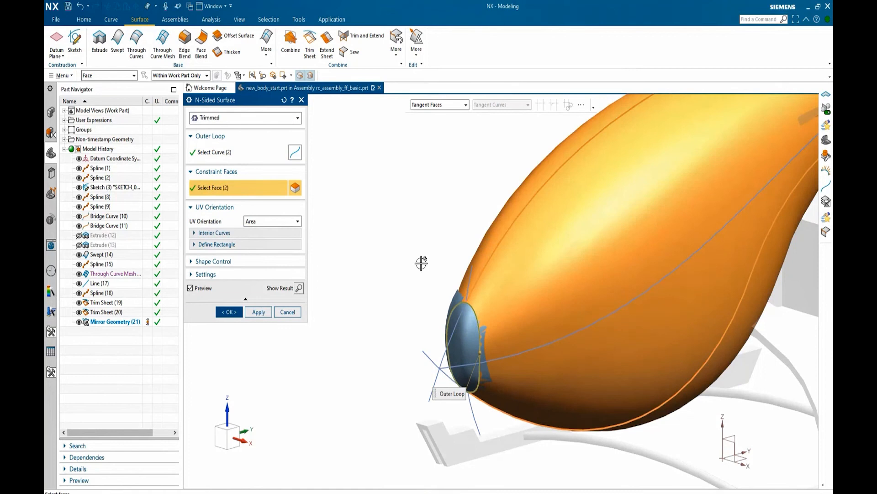
{"action": "left_click", "coordinate": [228, 313]}
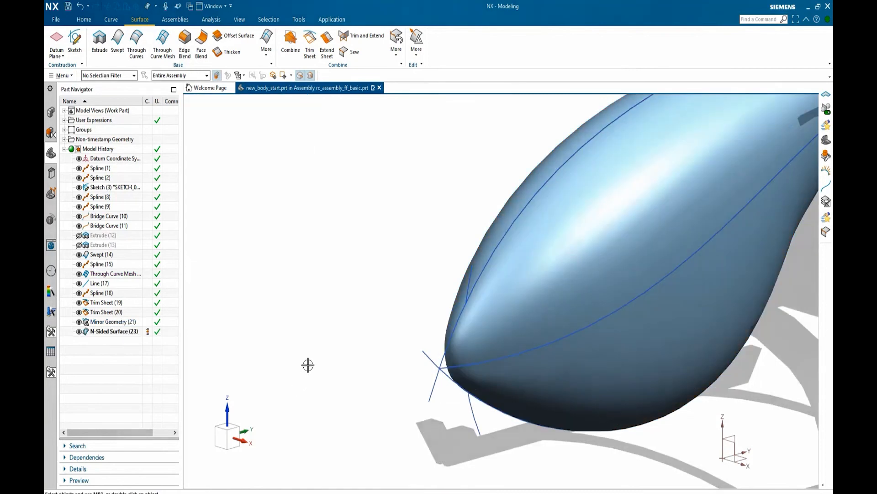
- Cap the open rear end of the tail boom with a Bounded Plane using the end edges
{"action": "scroll", "coordinate": [308, 364], "scroll_direction": "down", "scroll_amount": 1}
{"action": "scroll", "coordinate": [308, 364], "scroll_direction": "down", "scroll_amount": 3}
{"action": "middle_click_drag", "start_coordinate": [667, 280], "coordinate": [607, 284]}
{"action": "scroll", "coordinate": [666, 302], "scroll_direction": "up", "scroll_amount": 3}
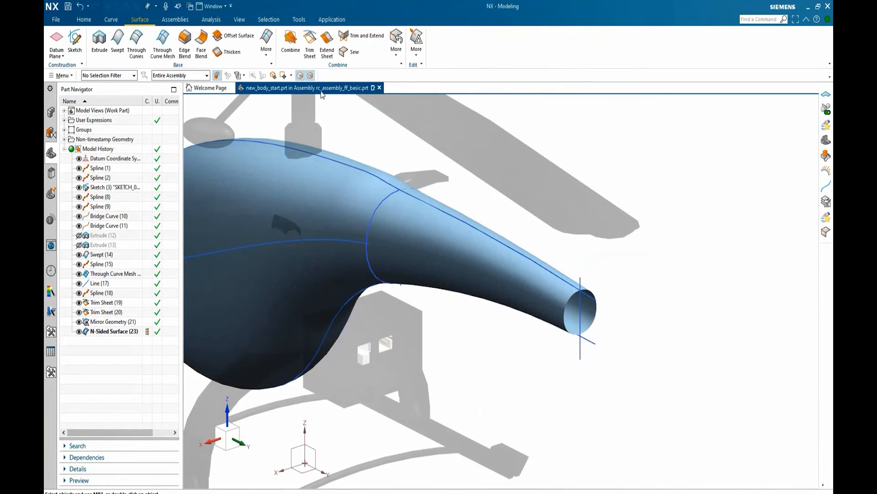
{"action": "left_click", "coordinate": [267, 51]}
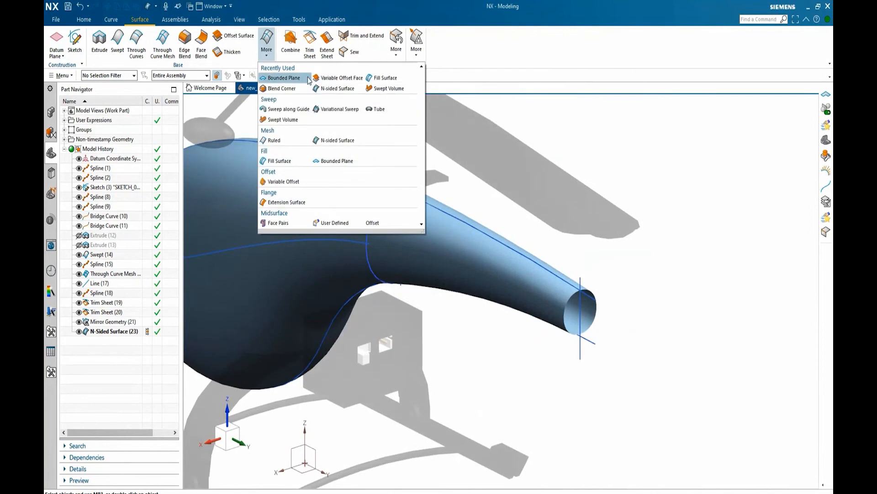
{"action": "left_click", "coordinate": [300, 78]}
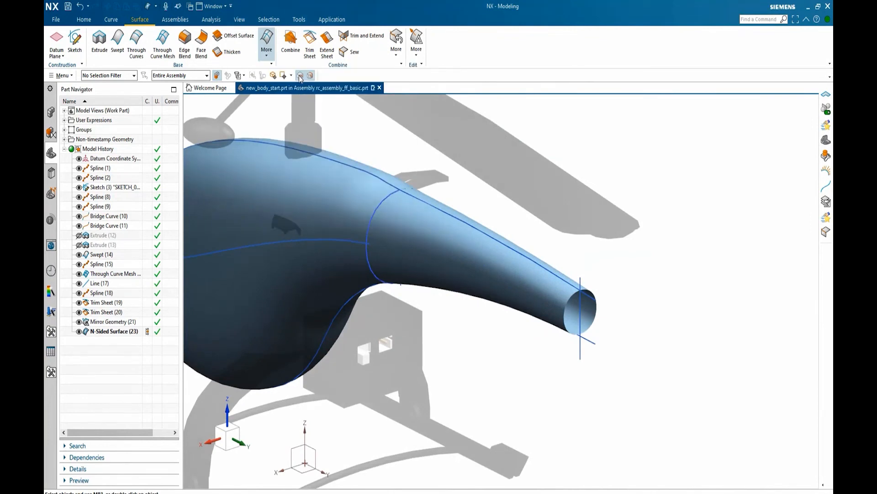
{"action": "left_click", "coordinate": [571, 298]}
{"action": "middle_click", "coordinate": [640, 338]}
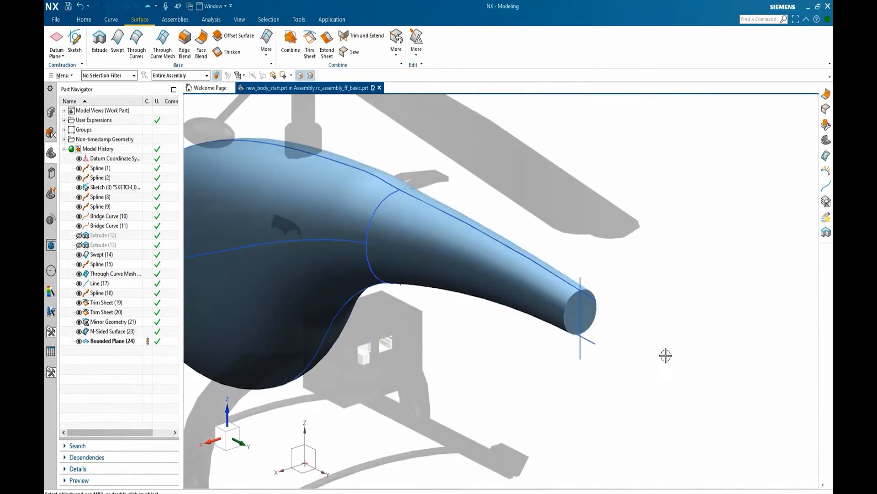
- Sew all the body, tail boom, nose and end cap sheets into one solid body, with a main body half as the target
{"action": "scroll", "coordinate": [666, 355], "scroll_direction": "down", "scroll_amount": 2}
{"action": "left_click", "coordinate": [350, 51]}
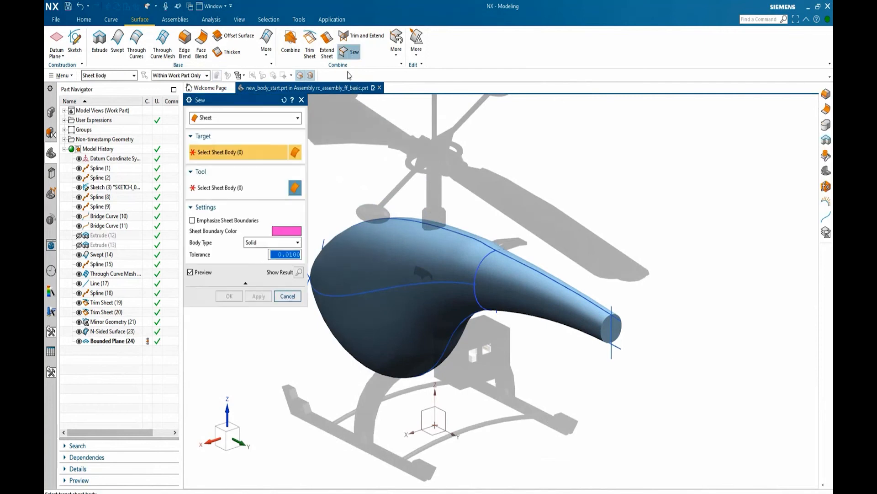
{"action": "left_click", "coordinate": [377, 240]}
{"action": "scroll", "coordinate": [638, 238], "scroll_direction": "down", "scroll_amount": 3}
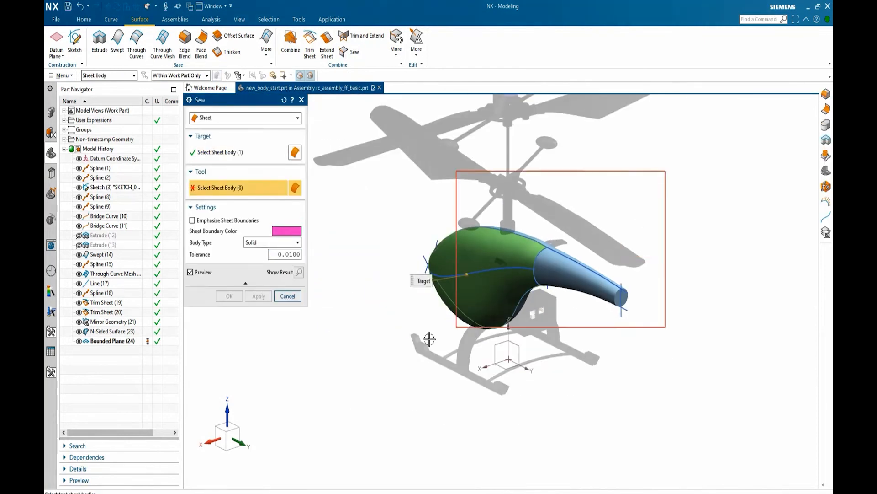
{"action": "left_click_drag", "start_coordinate": [430, 339], "coordinate": [357, 372]}
{"action": "left_click", "coordinate": [225, 299]}
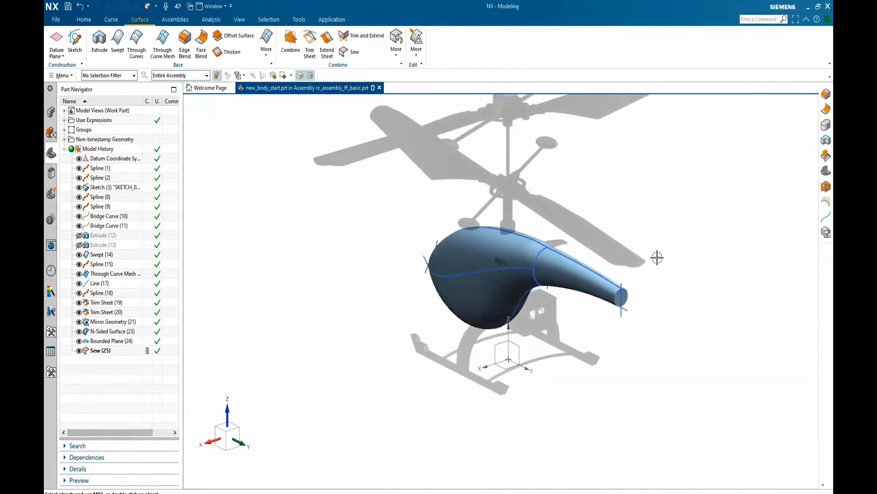
- Round the rear end edges of the tail boom with a 2 mm circular Edge Blend
{"action": "scroll", "coordinate": [646, 233], "scroll_direction": "up", "scroll_amount": 3}
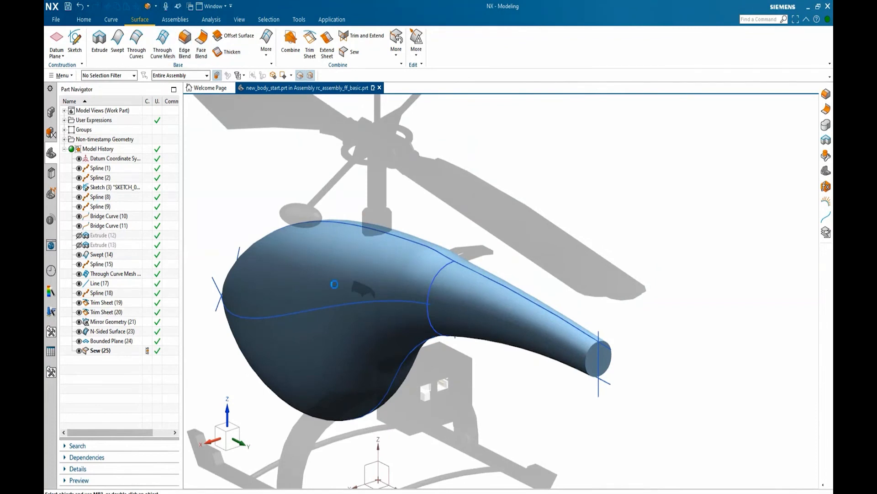
{"action": "left_click", "coordinate": [588, 350]}
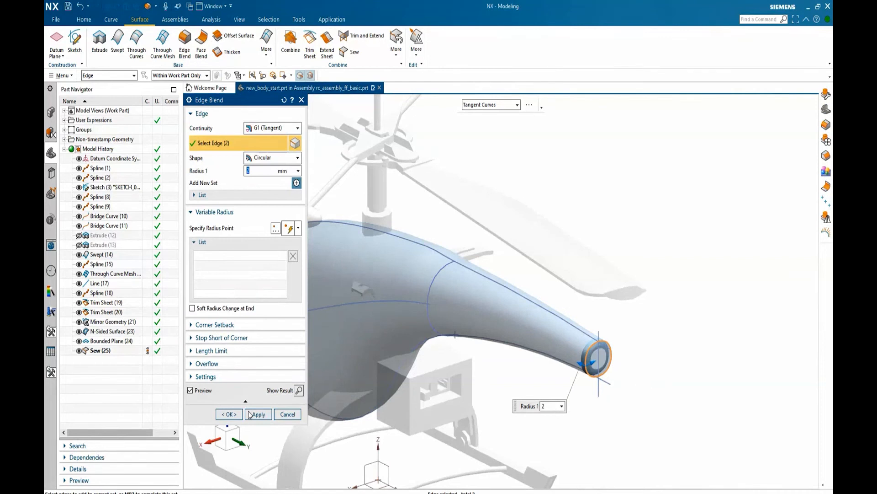
{"action": "left_click", "coordinate": [228, 414]}
{"action": "scroll", "coordinate": [552, 332], "scroll_direction": "down", "scroll_amount": 3}
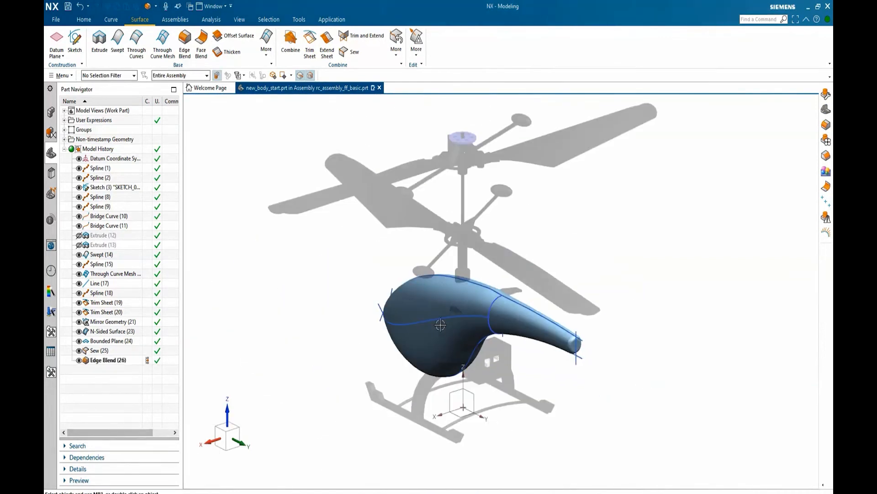
- Make the top-level assembly rc_assembly_ff_basic the work part
{"action": "middle_click_drag", "start_coordinate": [357, 334], "coordinate": [417, 326]}
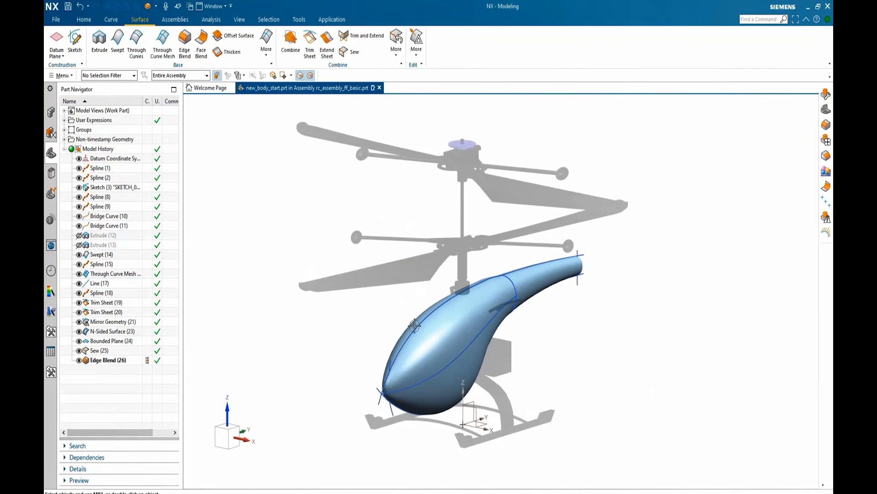
{"action": "left_click", "coordinate": [51, 113]}
{"action": "double_click", "coordinate": [90, 123]}
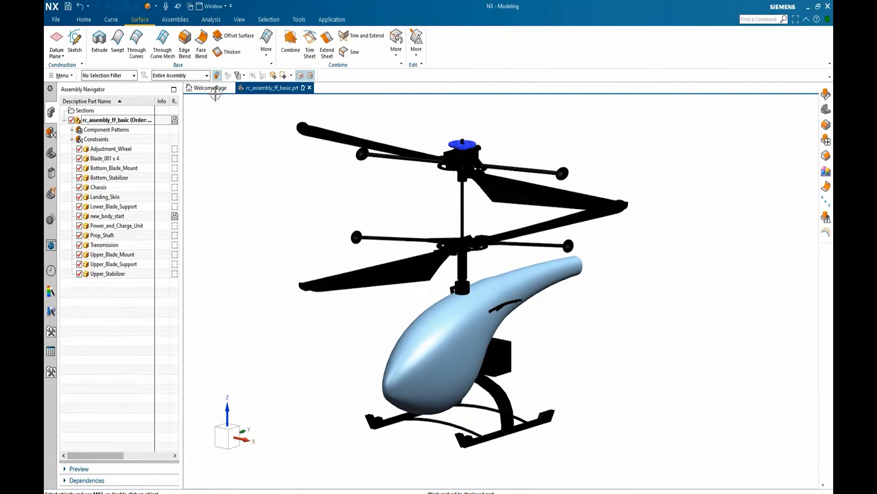
- Inspect the helicopter assembly in an X-plane section view with Show Interference enabled, and turn section clipping off again
{"action": "left_click", "coordinate": [239, 20]}
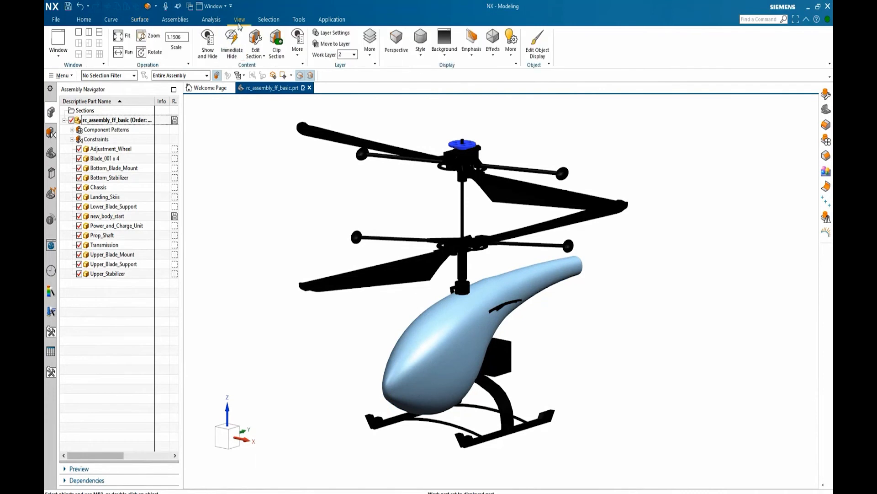
{"action": "left_click", "coordinate": [254, 48]}
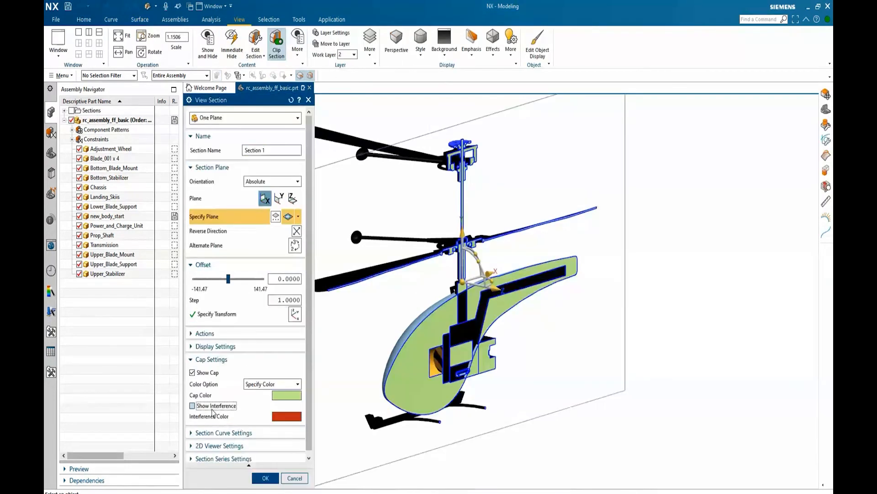
{"action": "left_click", "coordinate": [213, 406]}
{"action": "left_click", "coordinate": [266, 477]}
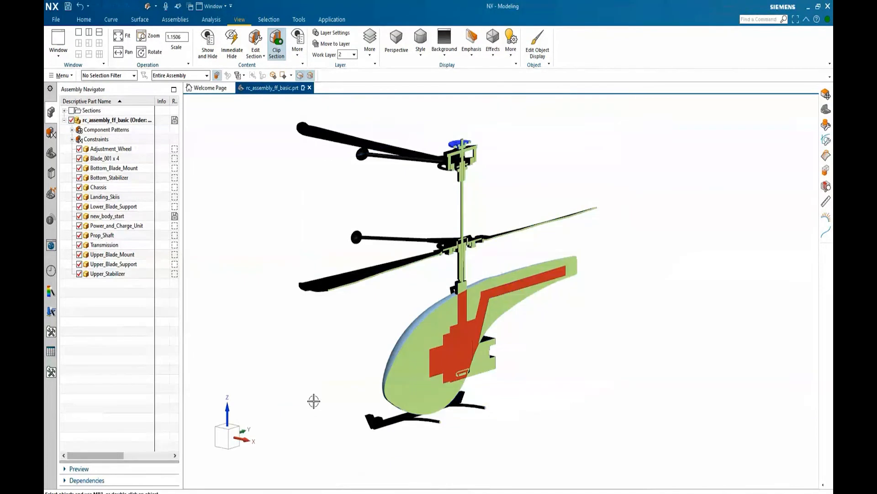
{"action": "mouse_move", "coordinate": [343, 360]}
{"action": "middle_mouse_down"}
{"action": "mouse_move", "coordinate": [303, 356]}
{"action": "mouse_move", "coordinate": [334, 355]}
{"action": "middle_mouse_up"}
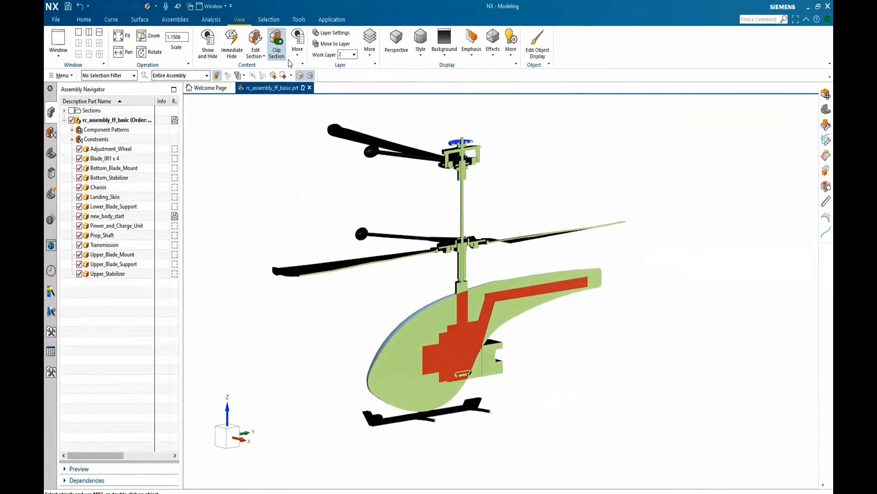
{"action": "left_click", "coordinate": [277, 46]}
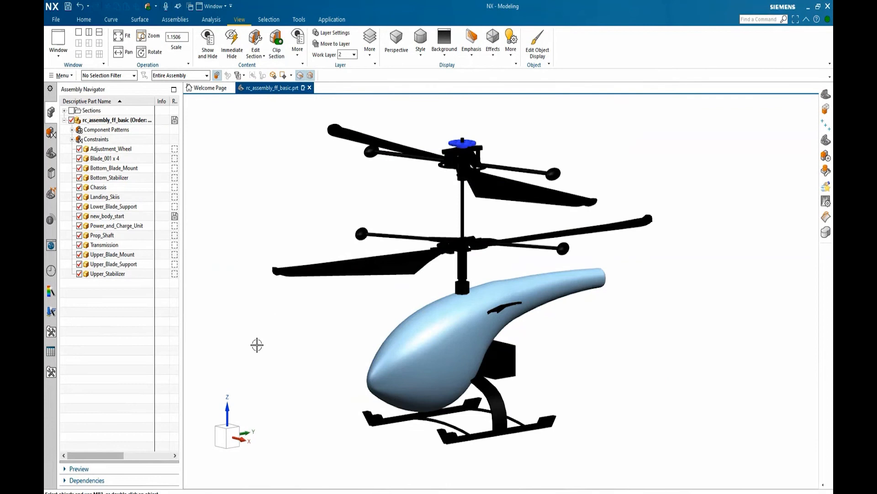
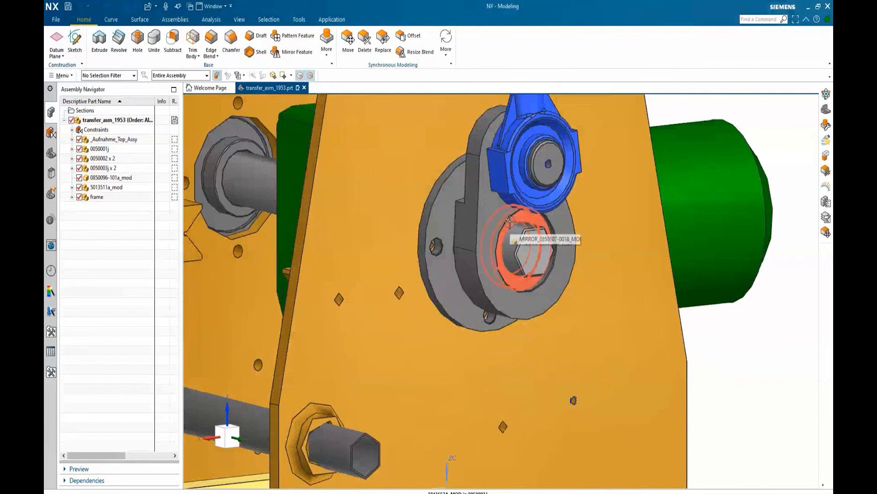
- Locate the ring component in the assembly tree and make its parent subassembly 0050003j the work part
{"action": "left_click", "coordinate": [510, 222]}
{"action": "left_click", "coordinate": [262, 77]}
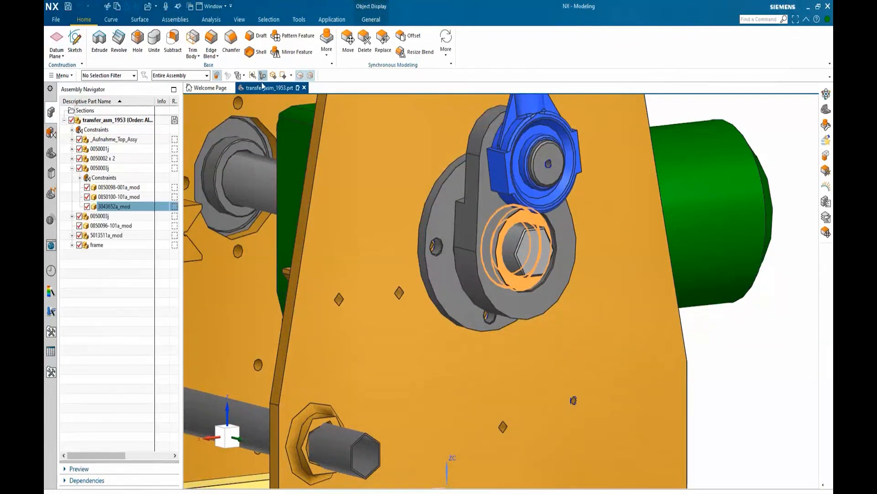
{"action": "left_click", "coordinate": [97, 169]}
{"action": "right_click", "coordinate": [97, 169]}
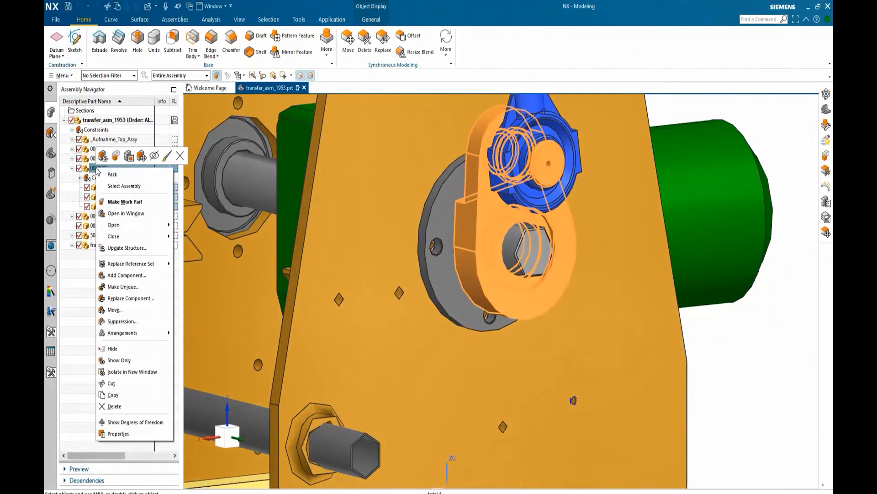
{"action": "left_click", "coordinate": [116, 156]}
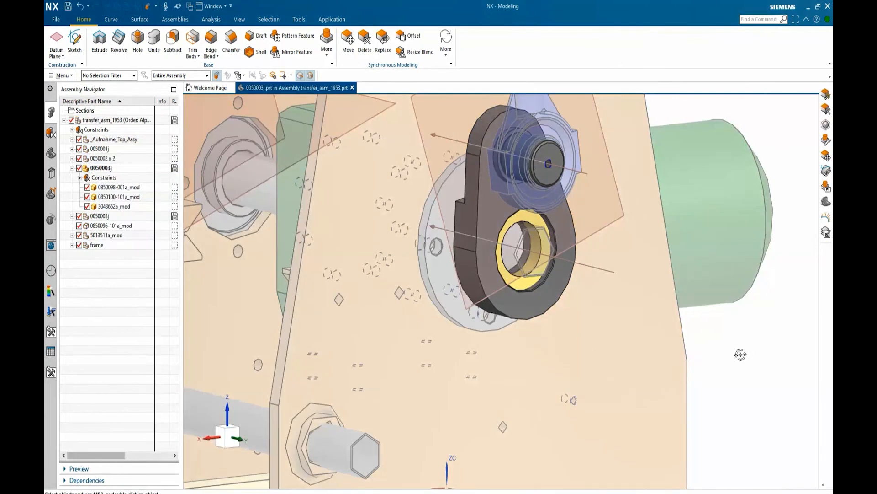
- Select the Hex Socket Head Cap screw from the ANSI Metric Screw, Socket Head folder of the NX Machinery Library
{"action": "middle_click_drag", "start_coordinate": [741, 355], "coordinate": [728, 356]}
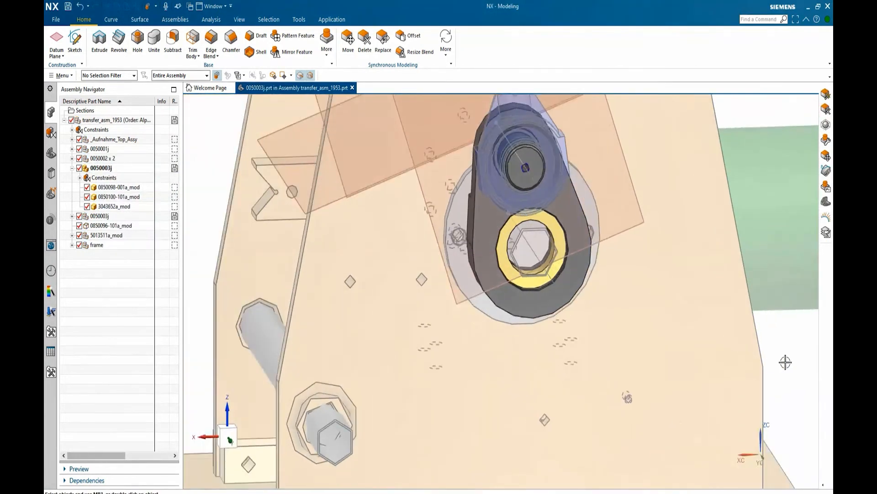
{"action": "key", "text": "F8"}
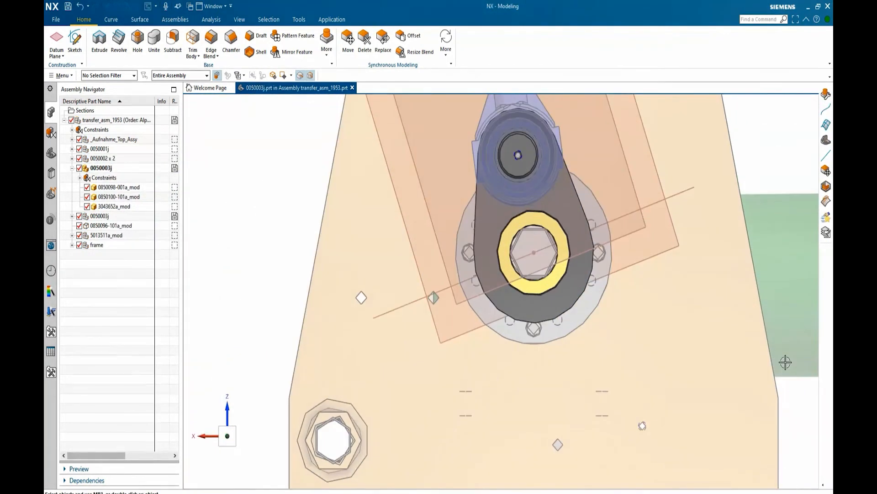
{"action": "scroll", "coordinate": [686, 274], "scroll_direction": "up", "scroll_amount": 2}
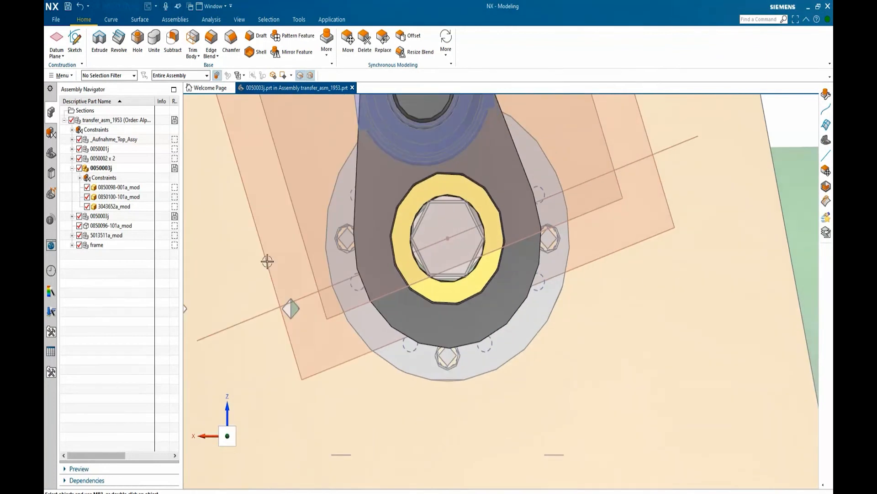
{"action": "left_click", "coordinate": [52, 174]}
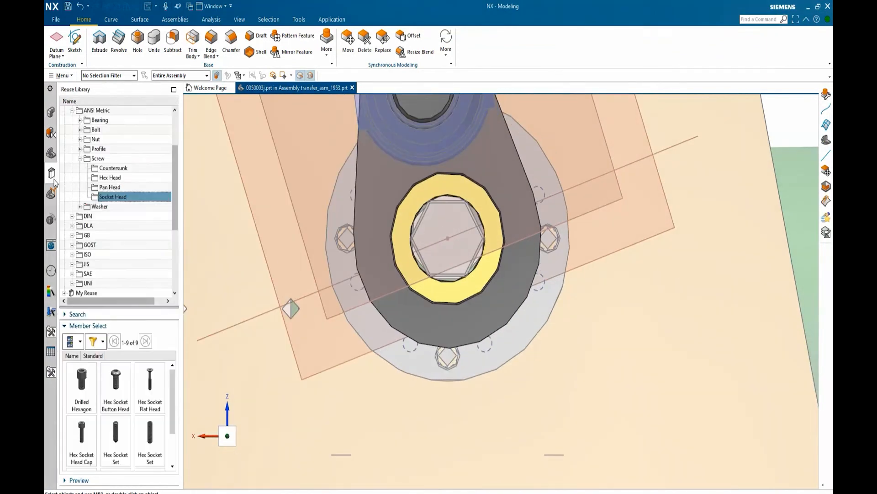
{"action": "scroll", "coordinate": [93, 150], "scroll_direction": "up", "scroll_amount": 3}
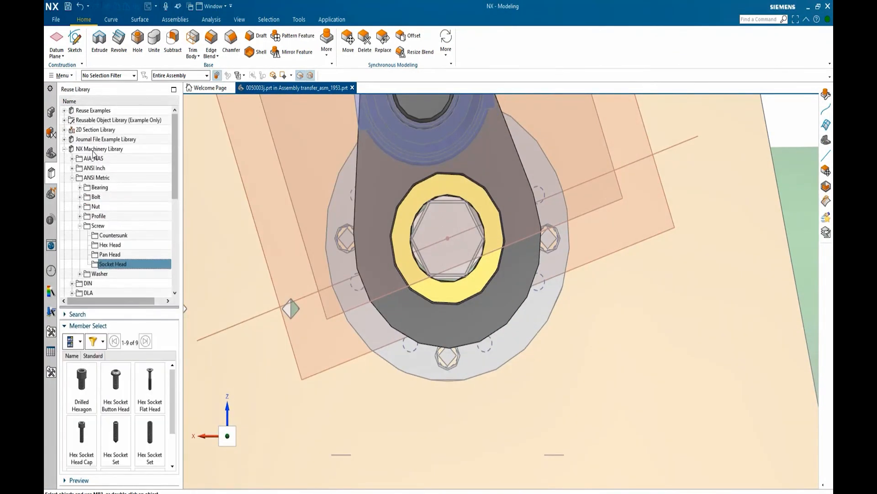
{"action": "left_click", "coordinate": [90, 150]}
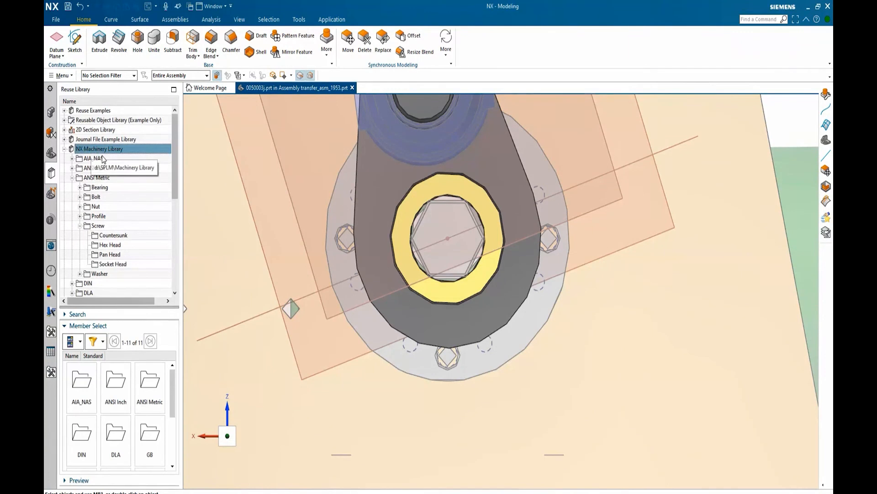
{"action": "left_click", "coordinate": [101, 179]}
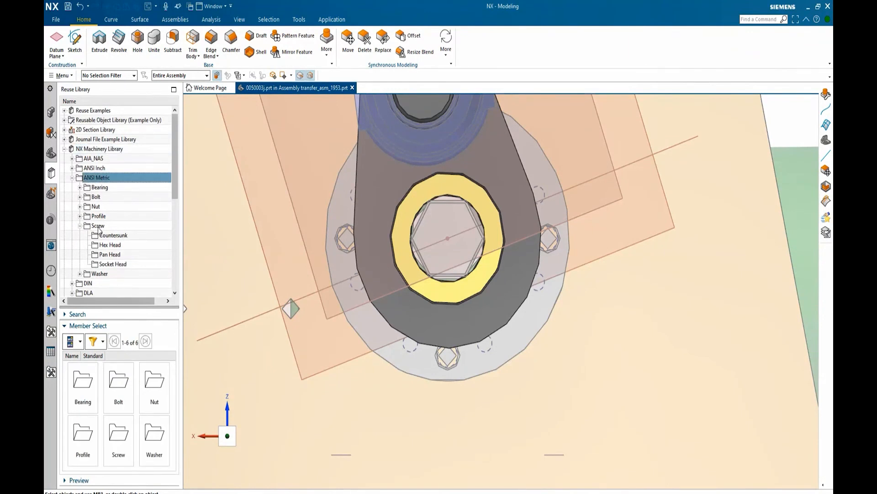
{"action": "left_click", "coordinate": [99, 226]}
{"action": "left_click", "coordinate": [119, 267]}
{"action": "left_click", "coordinate": [82, 435]}
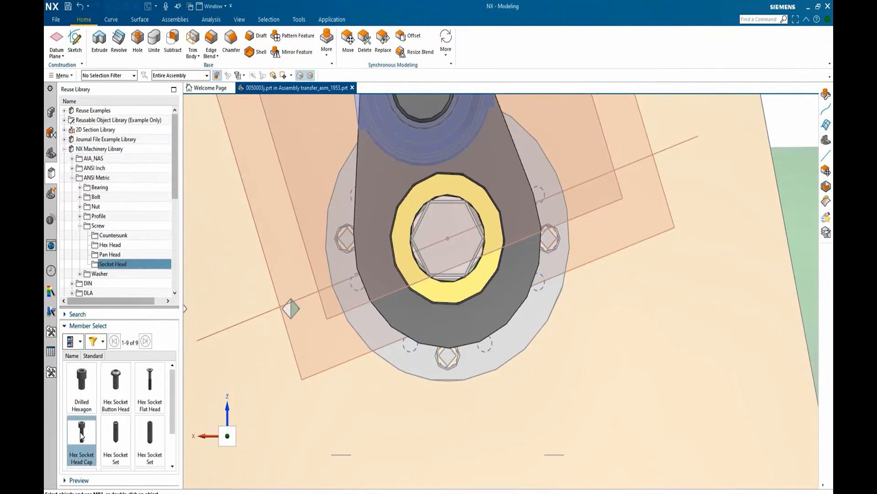
- Place the socket head cap screw on the upper part of the yellow ring's front face with size M5 and length 35
{"action": "left_click_drag", "start_coordinate": [125, 425], "coordinate": [443, 183]}
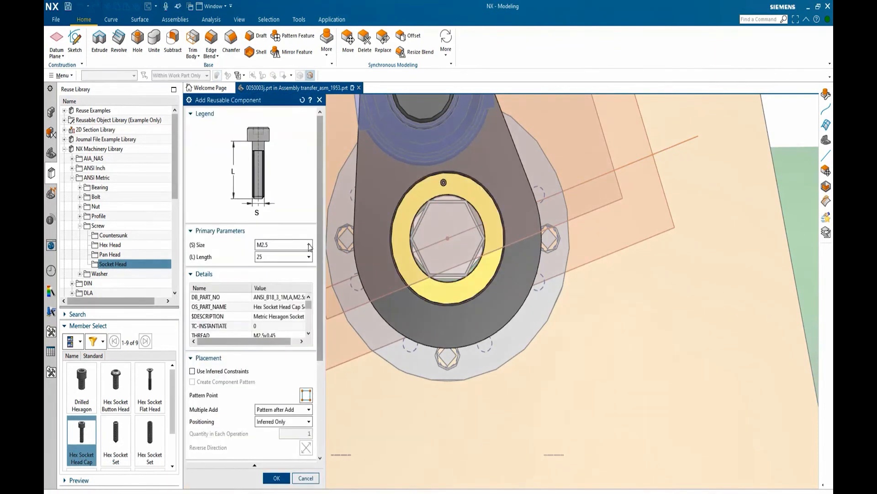
{"action": "left_click", "coordinate": [292, 245]}
{"action": "left_click", "coordinate": [269, 295]}
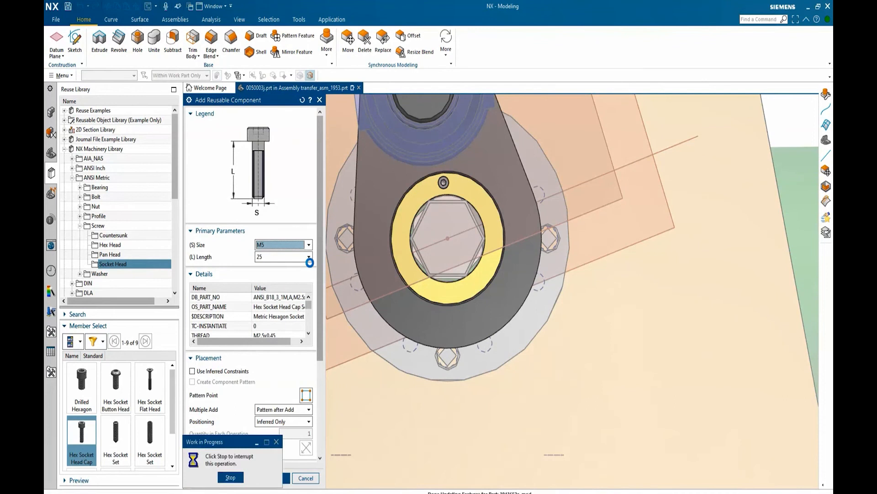
{"action": "left_click", "coordinate": [310, 258]}
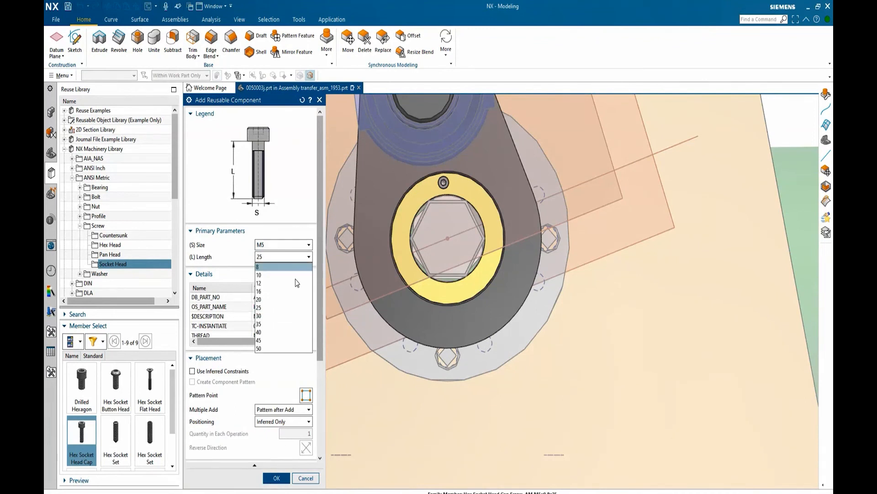
{"action": "left_click", "coordinate": [279, 325]}
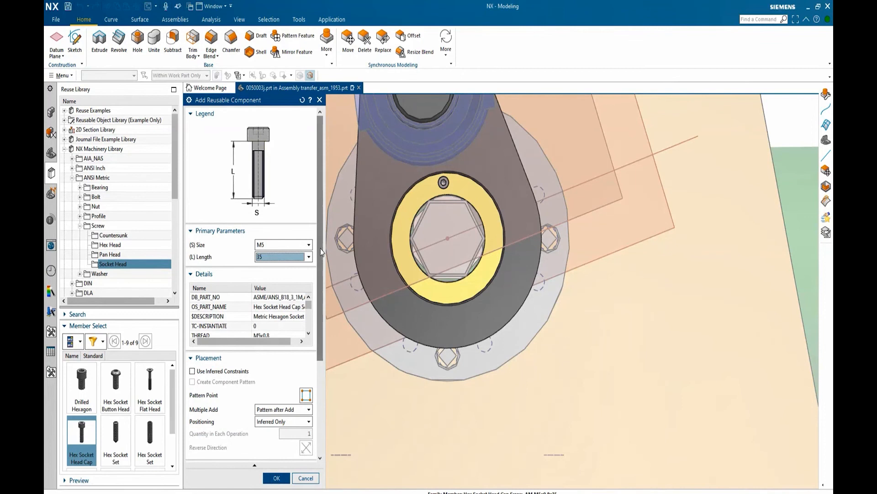
- Add the screw with Multiple Add set to Pattern after Add and Create Pocket enabled
{"action": "left_click_drag", "start_coordinate": [319, 253], "coordinate": [318, 347]}
{"action": "left_click", "coordinate": [309, 275]}
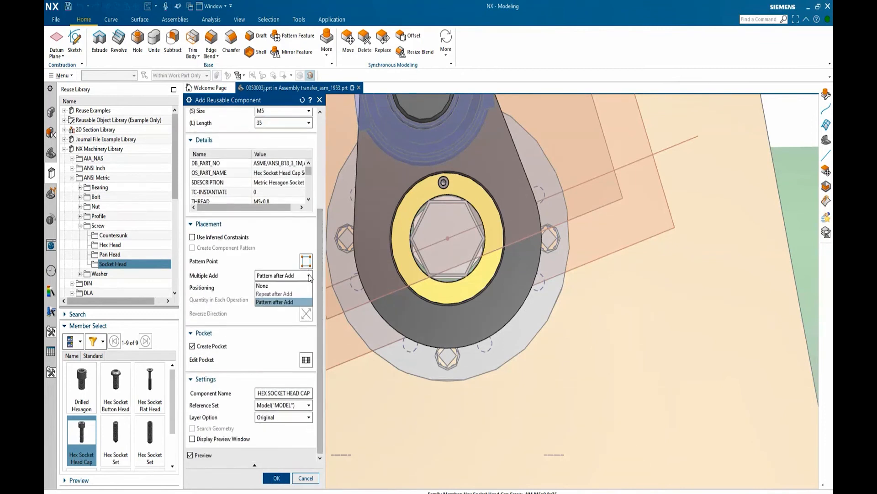
{"action": "left_click", "coordinate": [281, 302]}
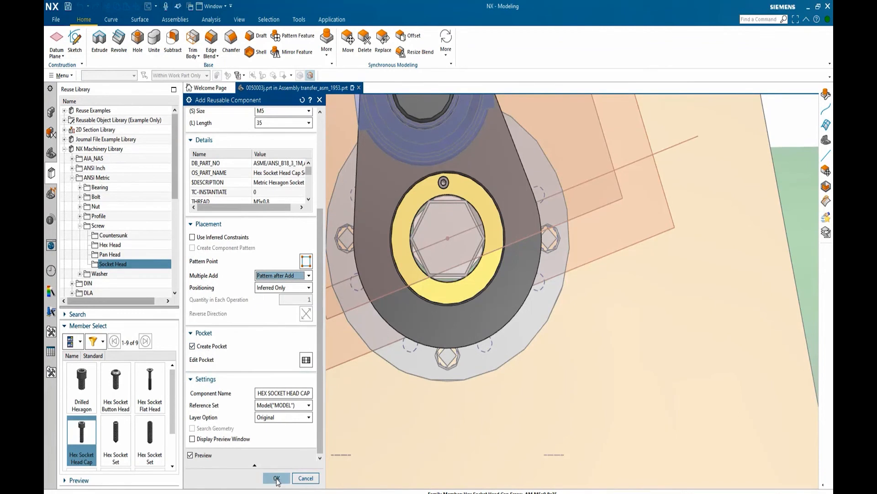
{"action": "left_click", "coordinate": [277, 479]}
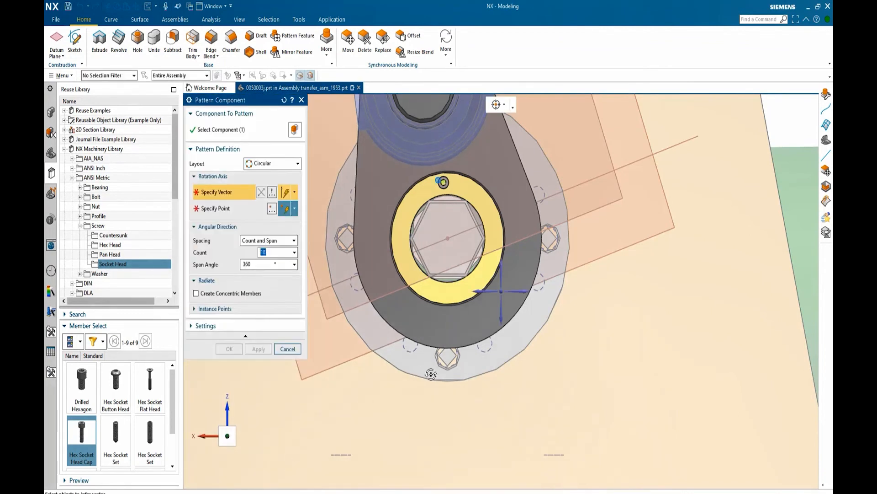
- Pattern the screw circularly about the ring's datum axis with a count of 12 over a 360° span
{"action": "middle_click_drag", "start_coordinate": [431, 373], "coordinate": [447, 385]}
{"action": "left_click", "coordinate": [506, 275]}
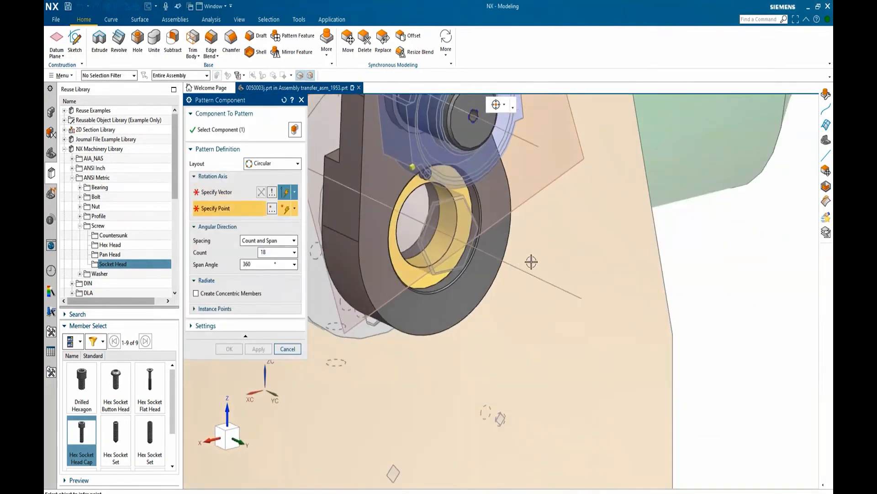
{"action": "left_click", "coordinate": [516, 270]}
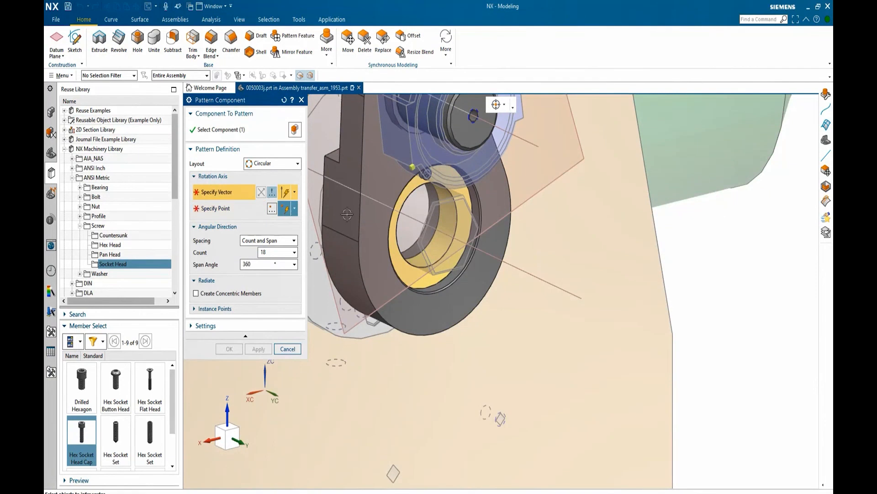
{"action": "left_click", "coordinate": [529, 273]}
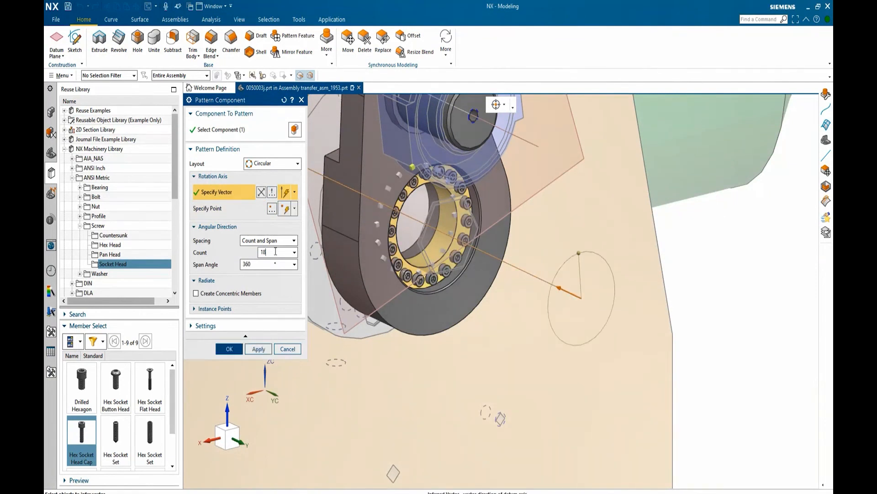
{"action": "key", "text": "Tab"}
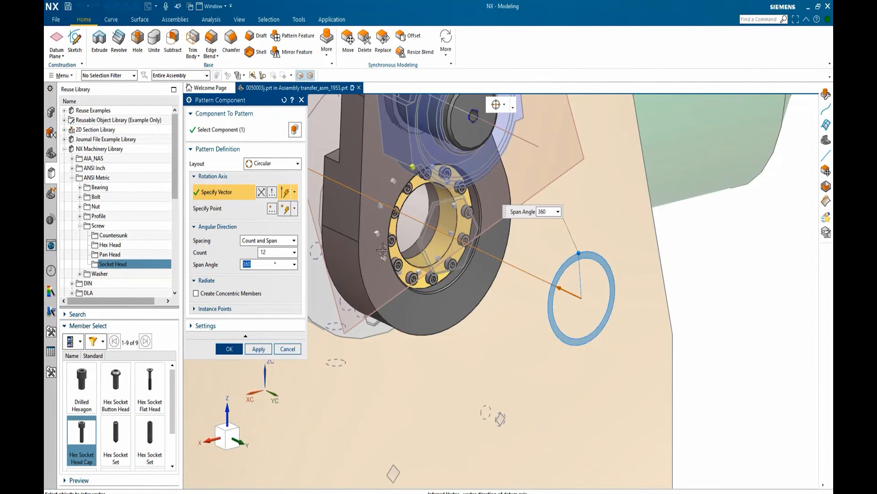
{"action": "scroll", "coordinate": [364, 201], "scroll_direction": "up", "scroll_amount": 2}
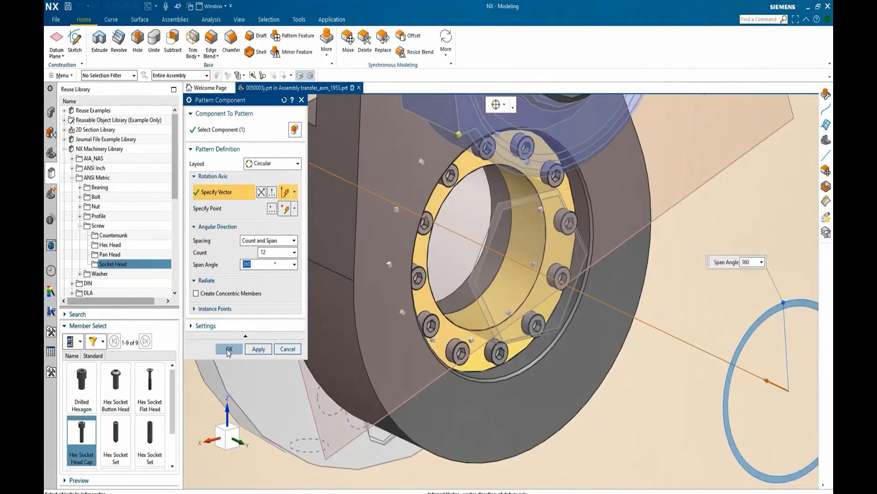
{"action": "left_click", "coordinate": [230, 349]}
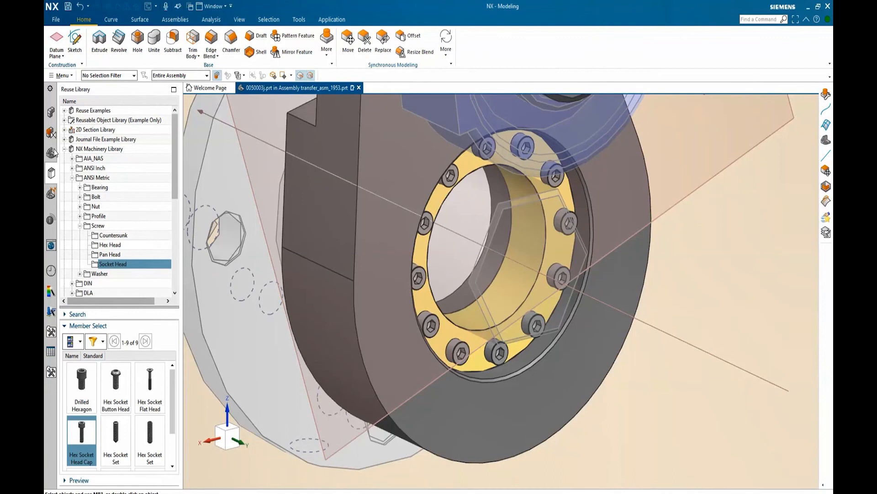
- Locate the patterned Hex Socket Head Cap Screw components under subassembly 0050003j in the assembly tree
{"action": "left_click", "coordinate": [51, 112]}
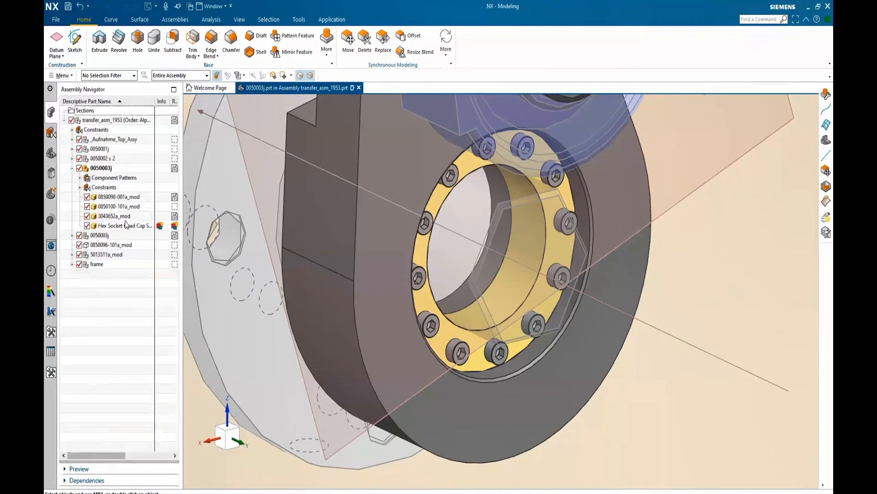
{"action": "left_click", "coordinate": [125, 224]}
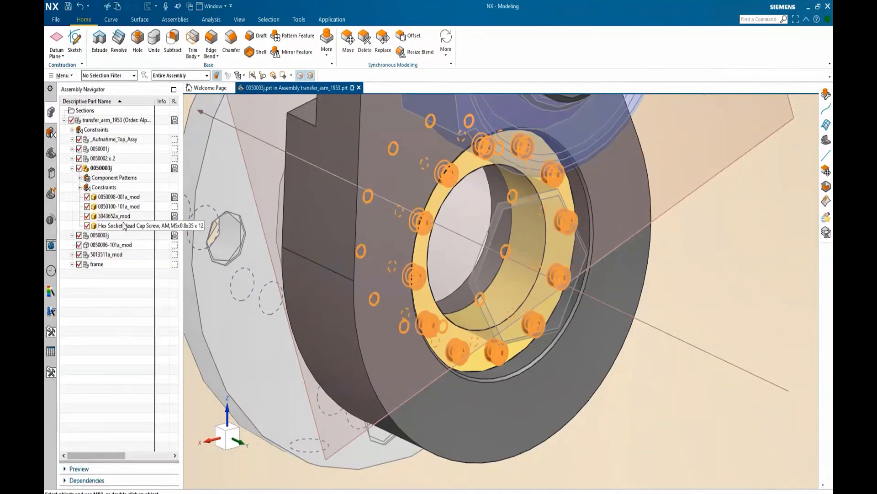
{"action": "left_click", "coordinate": [86, 284]}
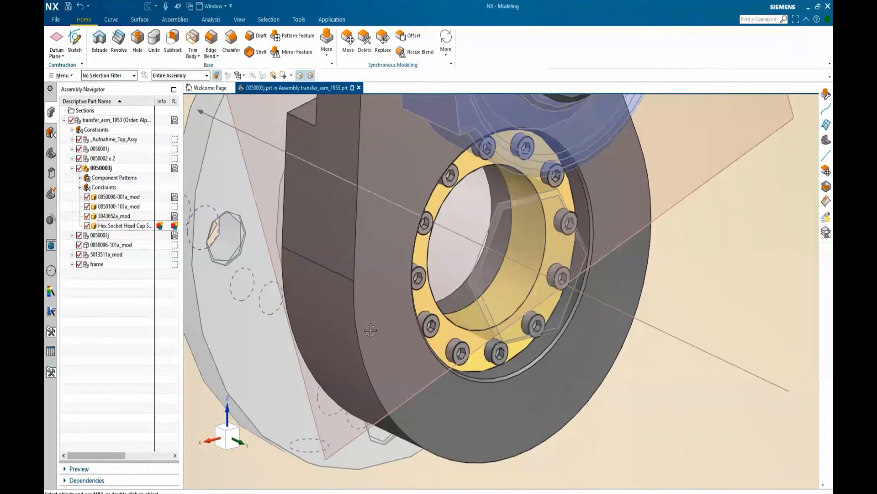
- Open the ring component 3043652a_mod in its own window
{"action": "scroll", "coordinate": [370, 329], "scroll_direction": "down", "scroll_amount": 1}
{"action": "left_click", "coordinate": [115, 217]}
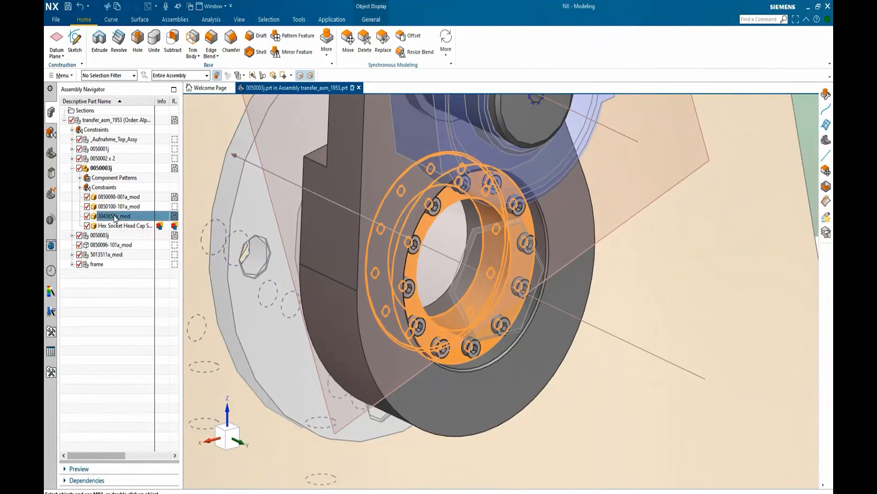
{"action": "right_click", "coordinate": [115, 218]}
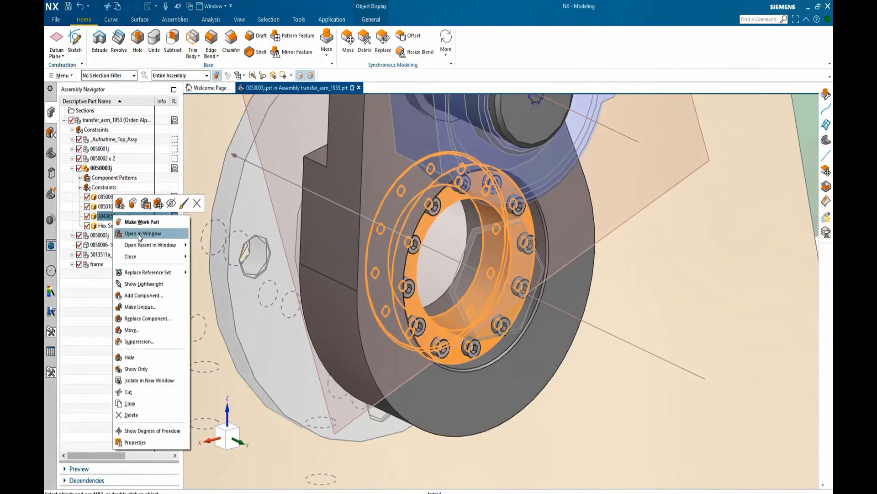
{"action": "left_click", "coordinate": [138, 232]}
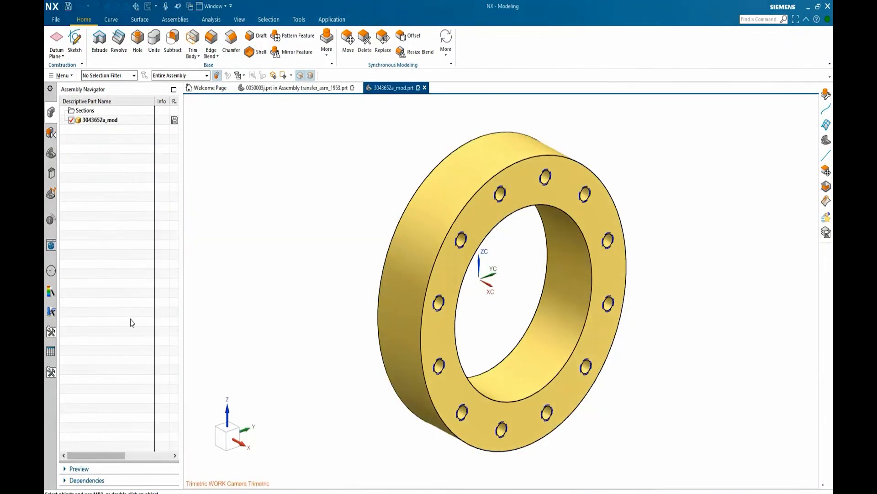
- Examine the first and last linked threaded holes in the ring's model history and on the part
{"action": "left_click", "coordinate": [51, 152]}
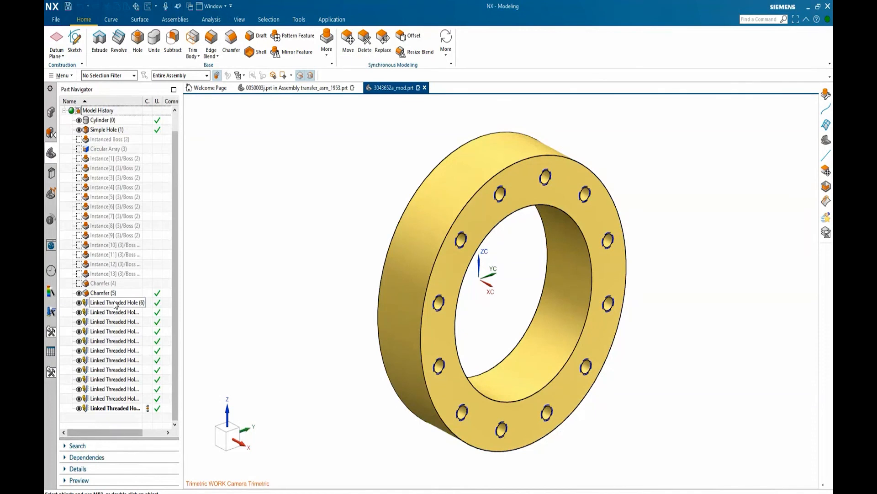
{"action": "left_click", "coordinate": [115, 303]}
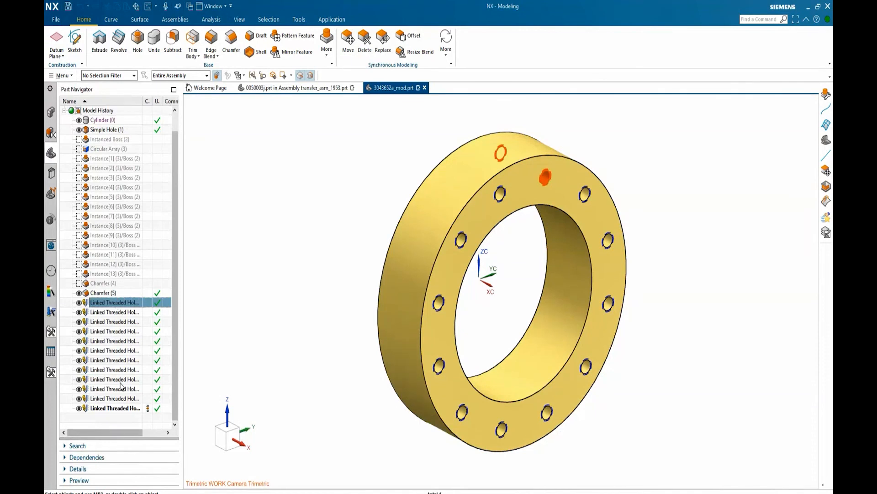
{"action": "left_click", "coordinate": [122, 407]}
{"action": "key", "text": "Escape"}
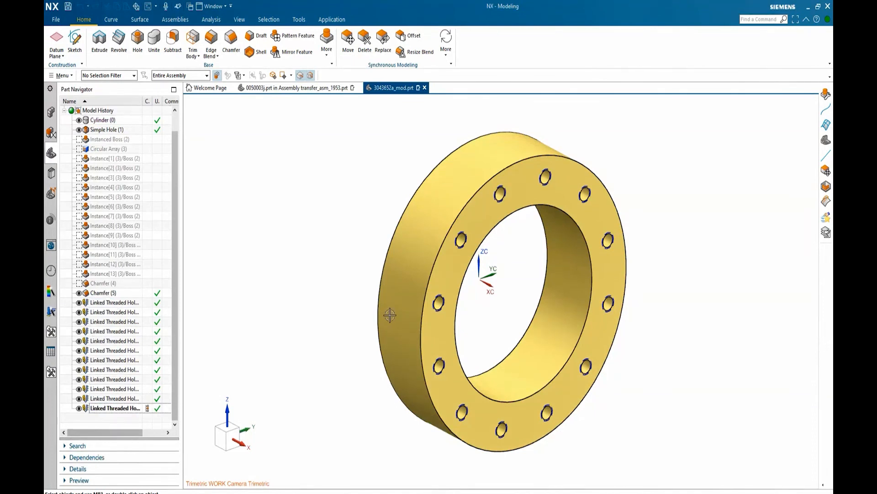
{"action": "middle_click_drag", "start_coordinate": [389, 314], "coordinate": [400, 299]}
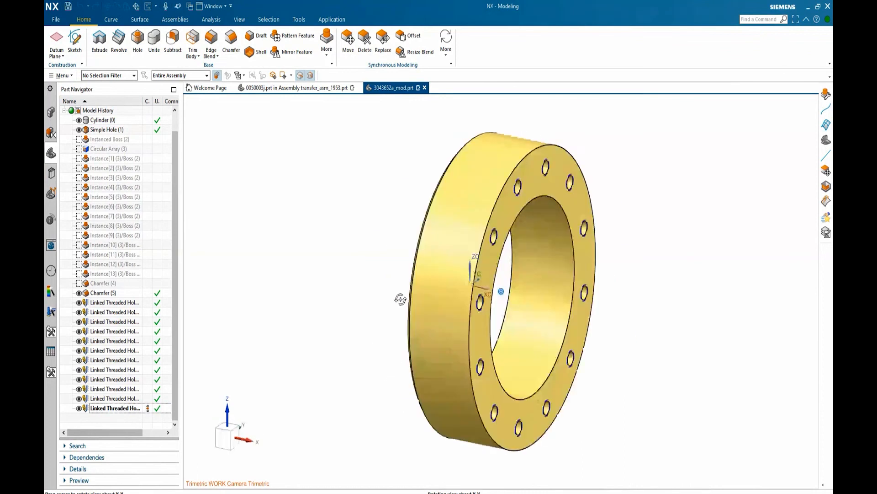
{"action": "left_click", "coordinate": [293, 88]}
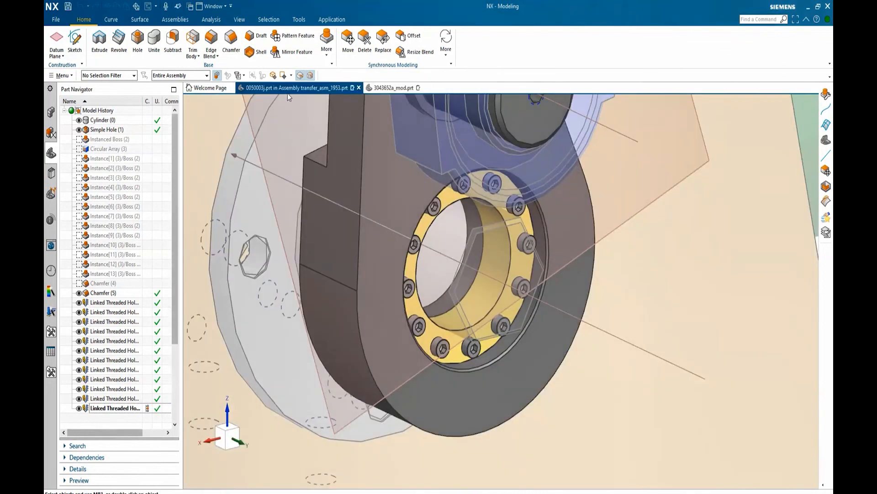
{"action": "left_click", "coordinate": [364, 290]}
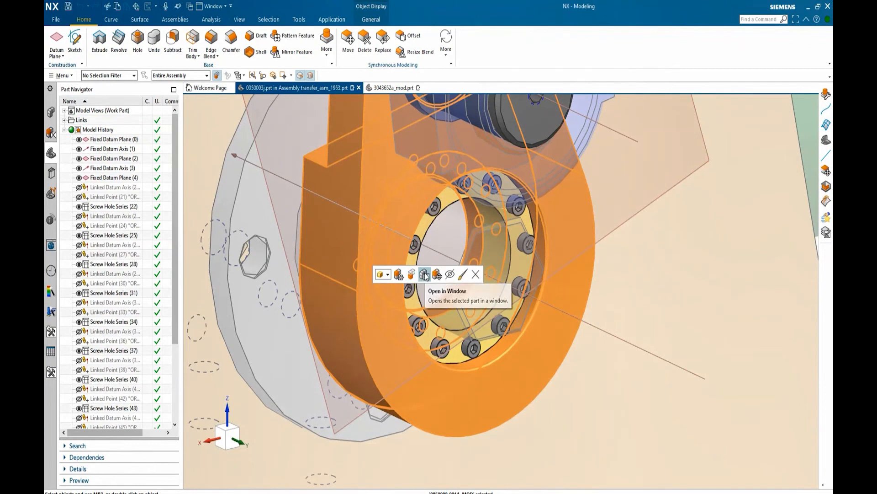
{"action": "left_click", "coordinate": [425, 274]}
{"action": "middle_click_drag", "start_coordinate": [417, 274], "coordinate": [404, 254]}
{"action": "key", "text": "F8"}
- Examine the first and last linked counterbored screw holes in the arm plate's model history
{"action": "left_click", "coordinate": [115, 215]}
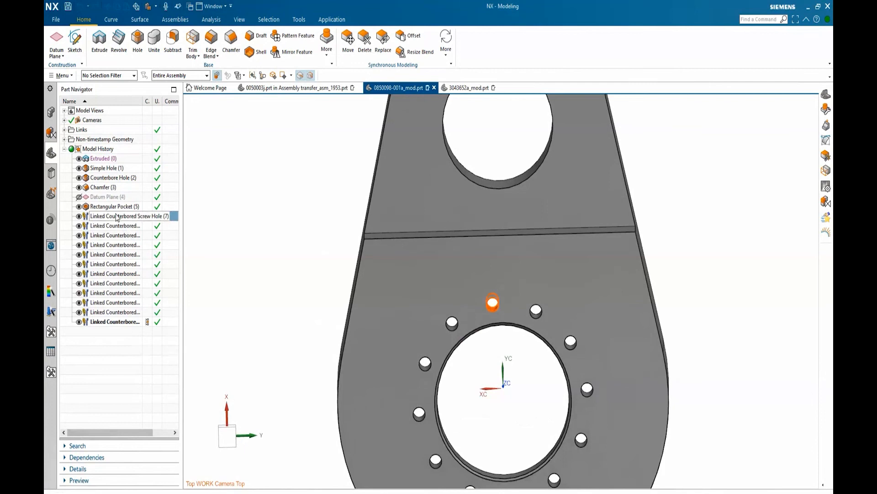
{"action": "left_click", "coordinate": [110, 323]}
{"action": "scroll", "coordinate": [330, 254], "scroll_direction": "down", "scroll_amount": 1}
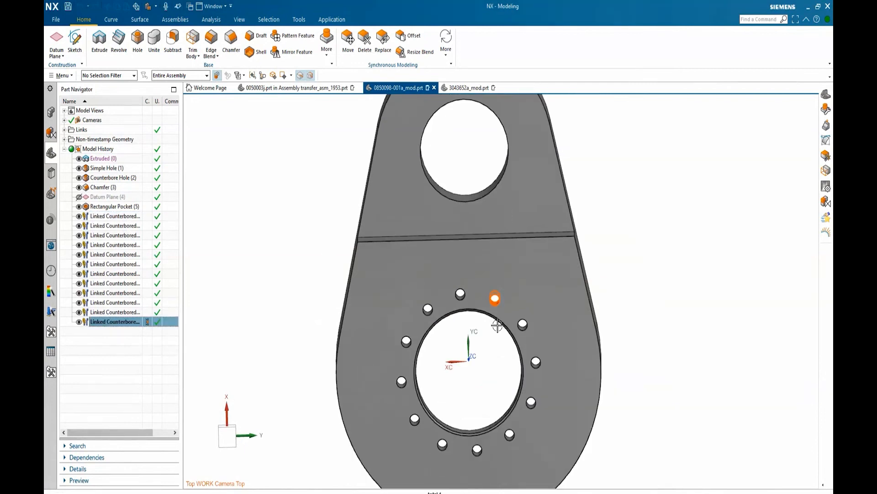
- Examine the linked screw holes from the opposite side of the arm plate, facing that side squarely
{"action": "middle_click_drag", "start_coordinate": [498, 325], "coordinate": [459, 320]}
{"action": "middle_click_drag", "start_coordinate": [448, 284], "coordinate": [425, 407]}
{"action": "key", "text": "F8"}
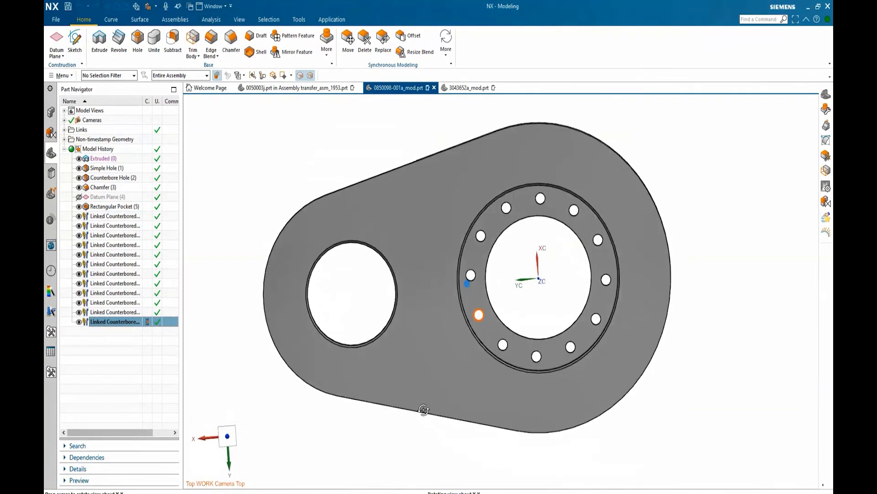
- Return to the transfer assembly, locate the round flange beside the crank in the frame, and make its subassembly 0850107b_mod the work part
{"action": "left_click", "coordinate": [305, 88]}
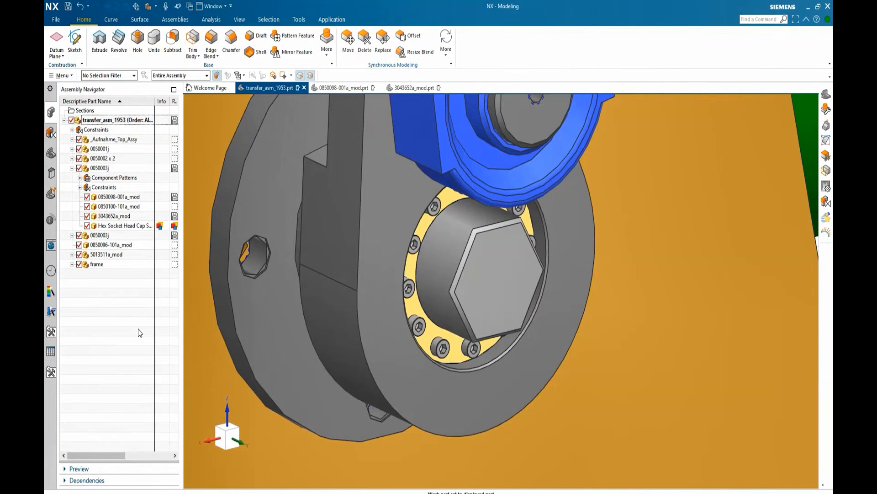
{"action": "key", "text": "Home"}
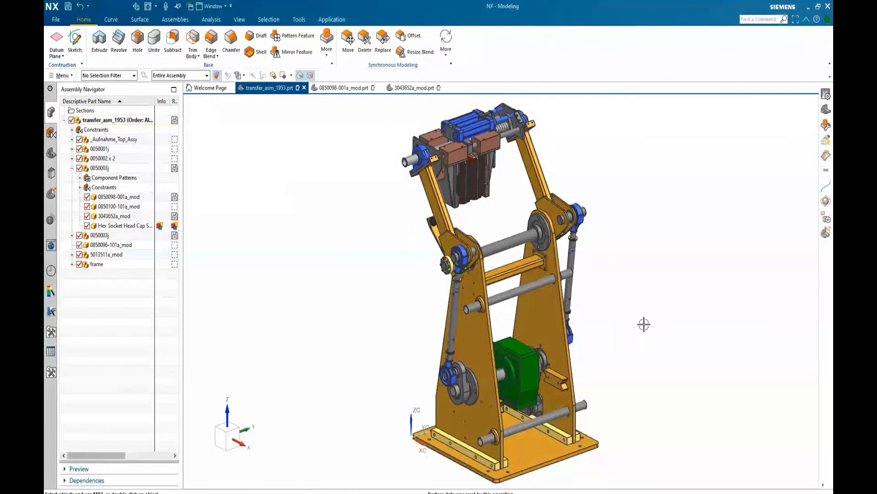
{"action": "middle_click_drag", "start_coordinate": [644, 323], "coordinate": [597, 317]}
{"action": "scroll", "coordinate": [538, 421], "scroll_direction": "up", "scroll_amount": 6}
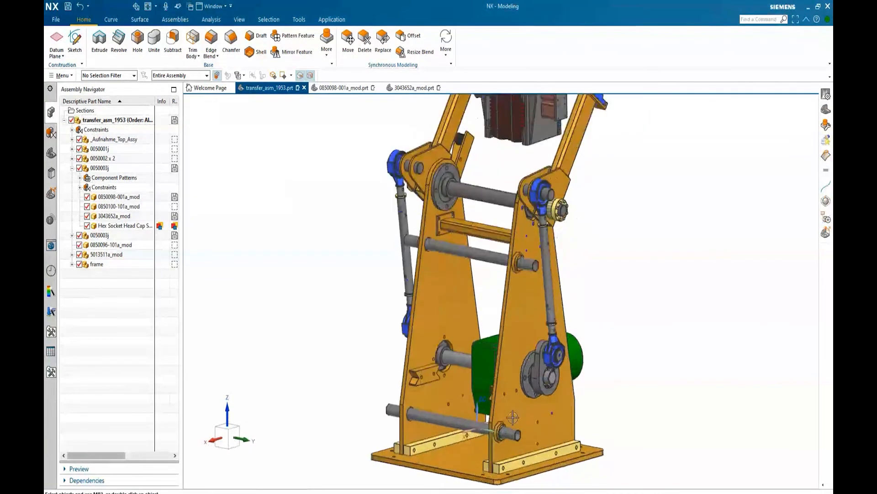
{"action": "scroll", "coordinate": [513, 411], "scroll_direction": "up", "scroll_amount": 1}
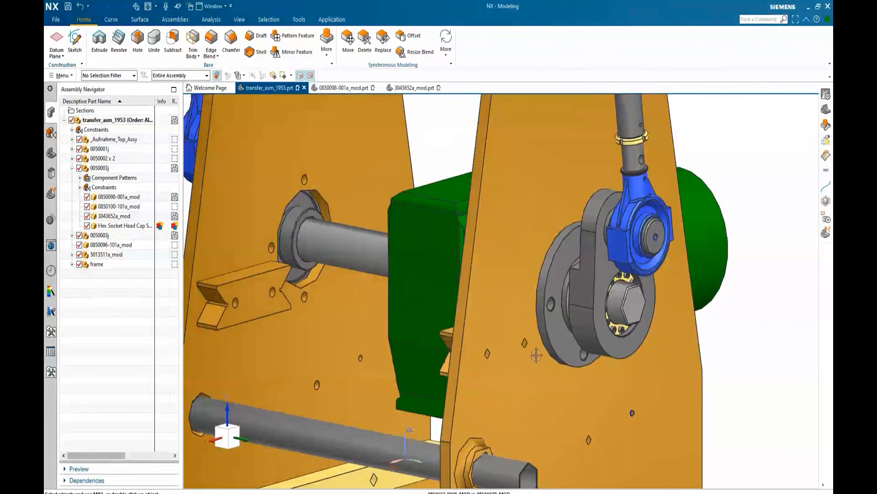
{"action": "left_click", "coordinate": [552, 284]}
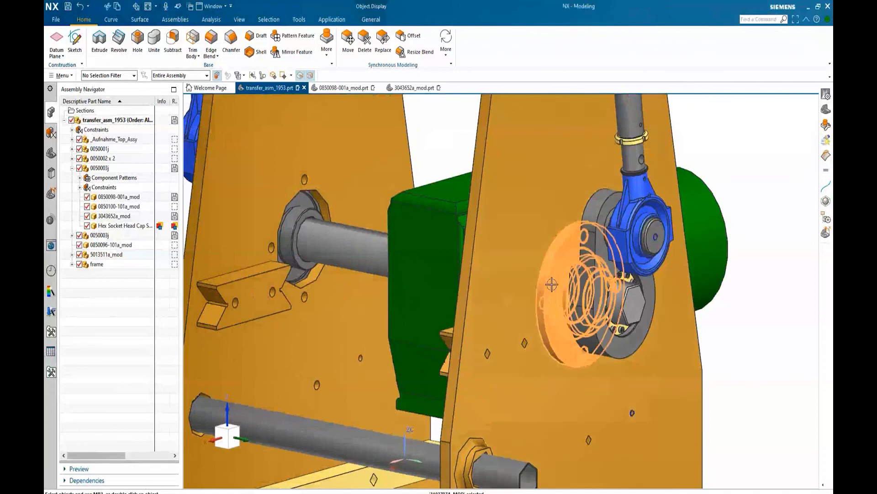
{"action": "left_click", "coordinate": [261, 78]}
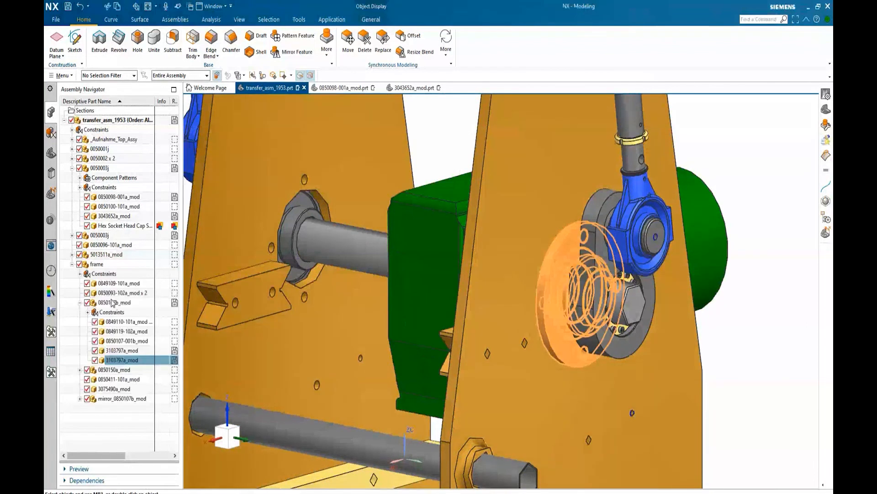
{"action": "double_click", "coordinate": [111, 303]}
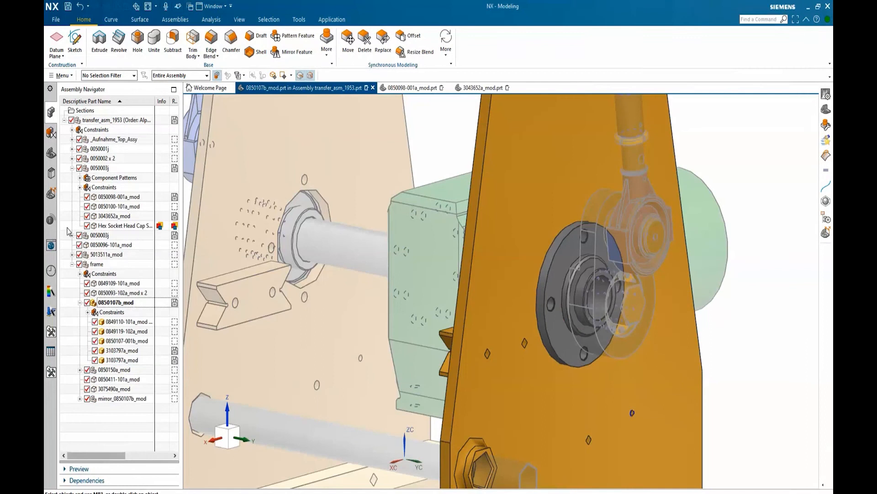
- Place the AI-Hex Bolt/Stacks fastener configuration in the flange's four holes, using the opposite face of the orange plate as end face
{"action": "left_click", "coordinate": [51, 173]}
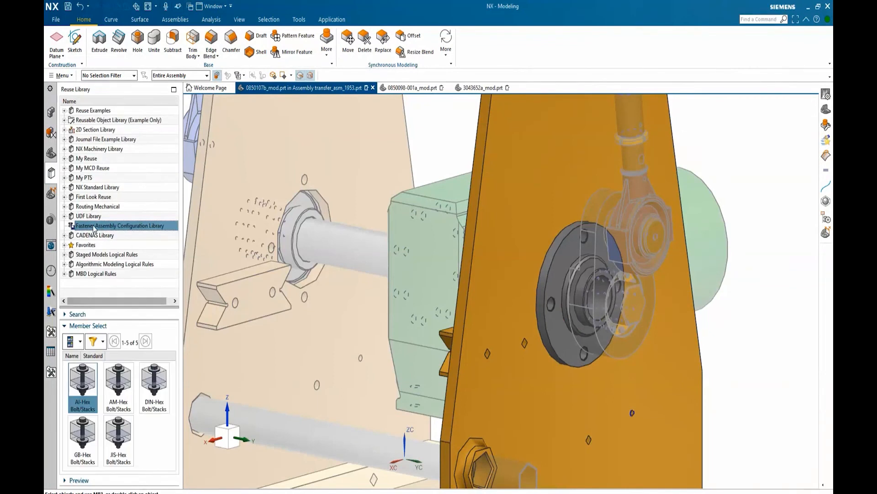
{"action": "mouse_move", "coordinate": [79, 379]}
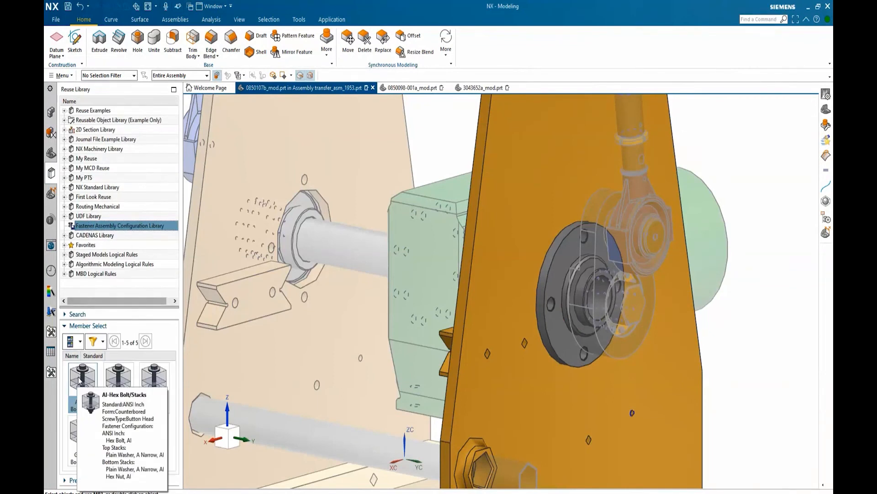
{"action": "left_click_drag", "start_coordinate": [79, 379], "coordinate": [551, 307]}
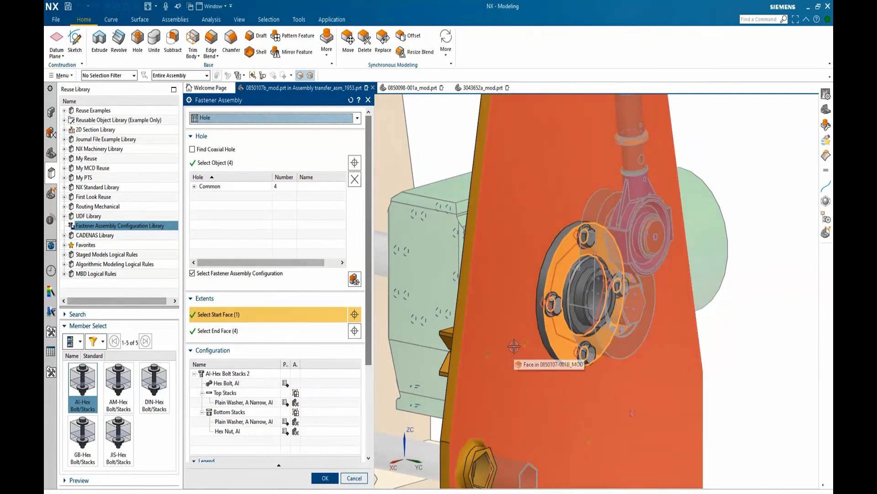
{"action": "middle_click_drag", "start_coordinate": [513, 346], "coordinate": [556, 342]}
{"action": "left_click", "coordinate": [243, 331]}
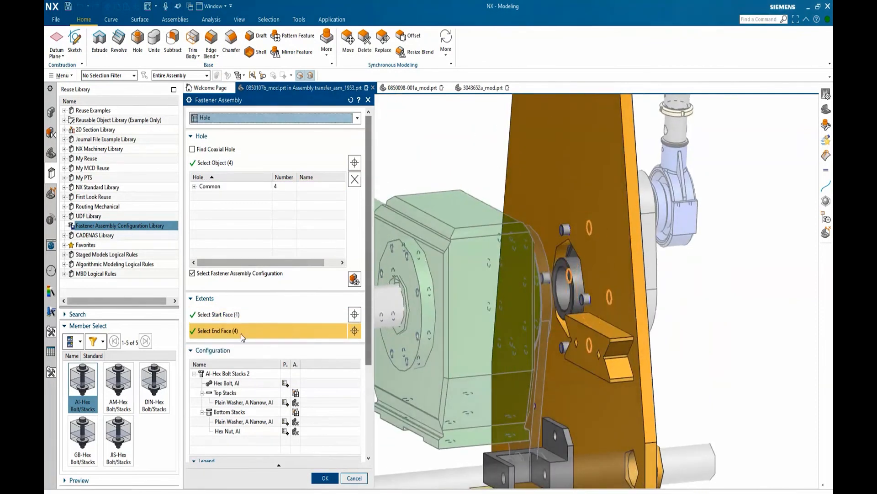
{"action": "left_click", "coordinate": [617, 322]}
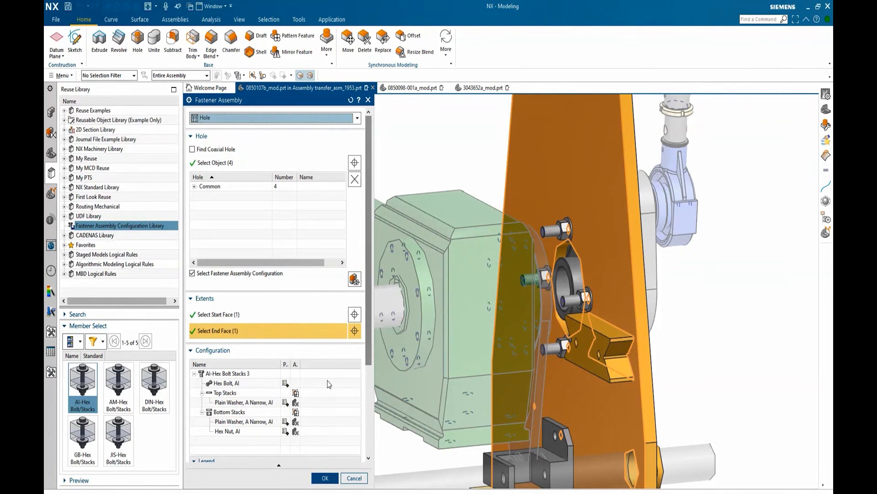
- Set the hex bolt's length to 3 with size 5/8 and create the fastener assembly
{"action": "left_click", "coordinate": [285, 383]}
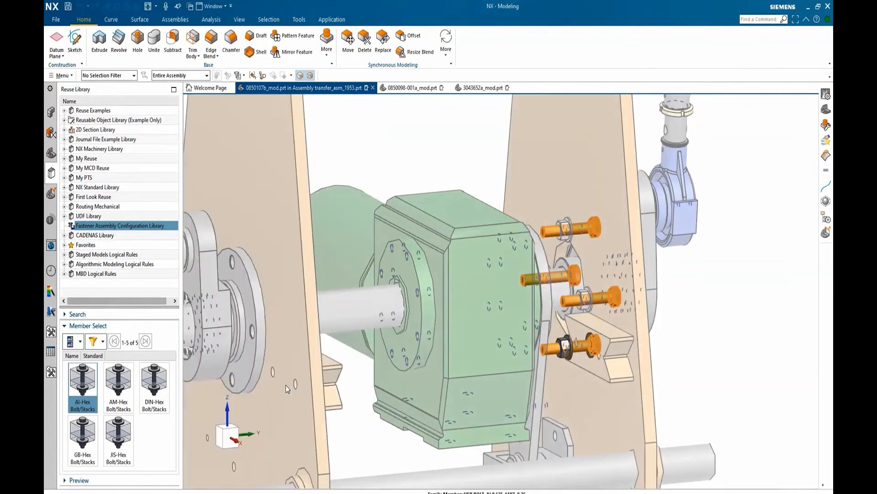
{"action": "left_click", "coordinate": [286, 384]}
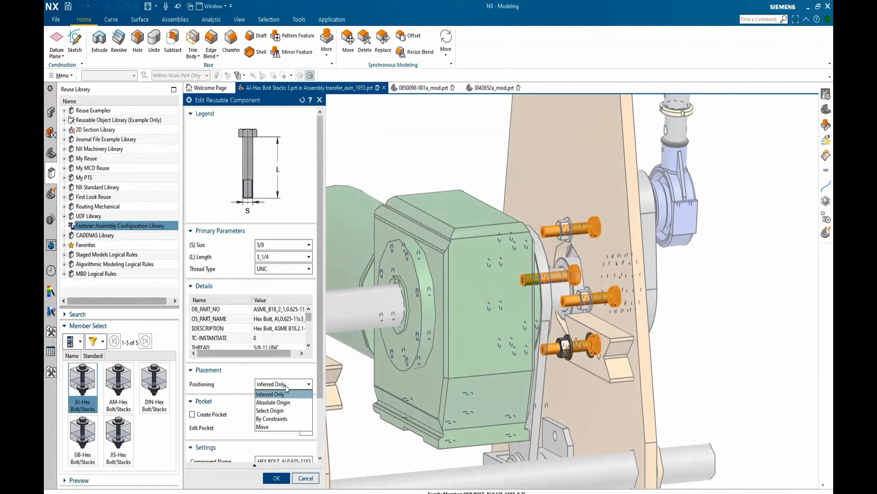
{"action": "left_click", "coordinate": [309, 257]}
{"action": "left_click", "coordinate": [309, 256]}
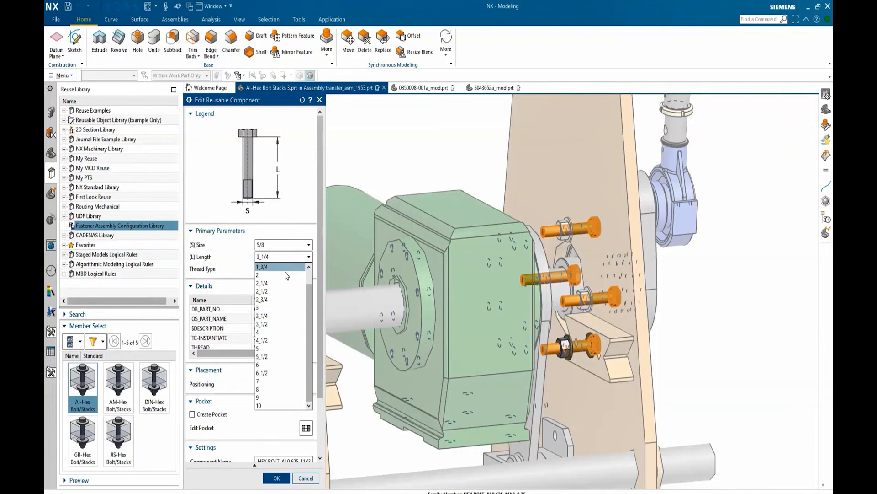
{"action": "left_click", "coordinate": [267, 309]}
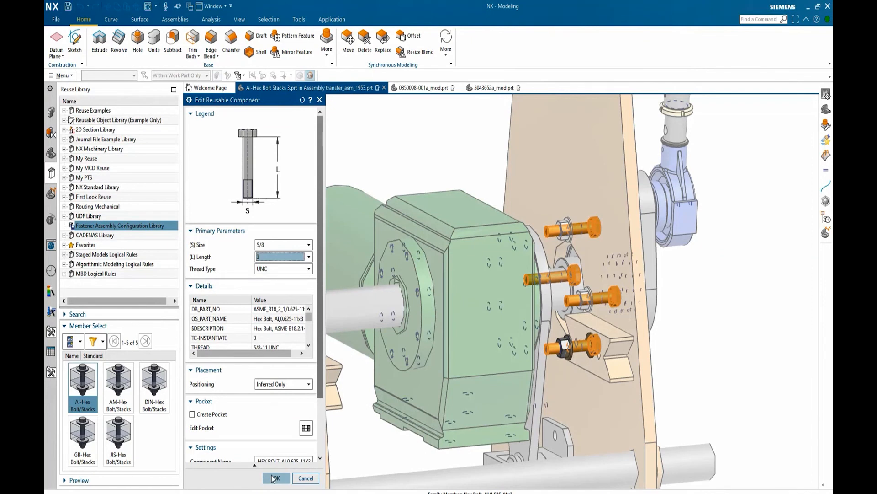
{"action": "left_click", "coordinate": [273, 478]}
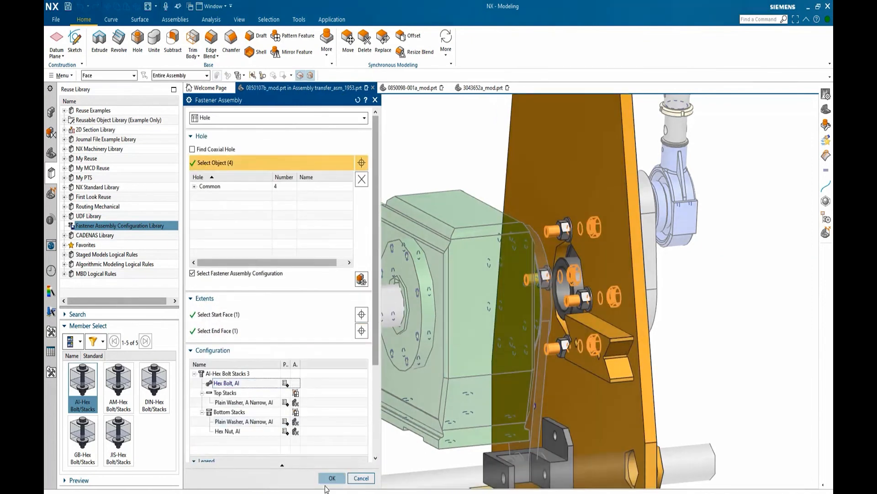
{"action": "left_click", "coordinate": [327, 480]}
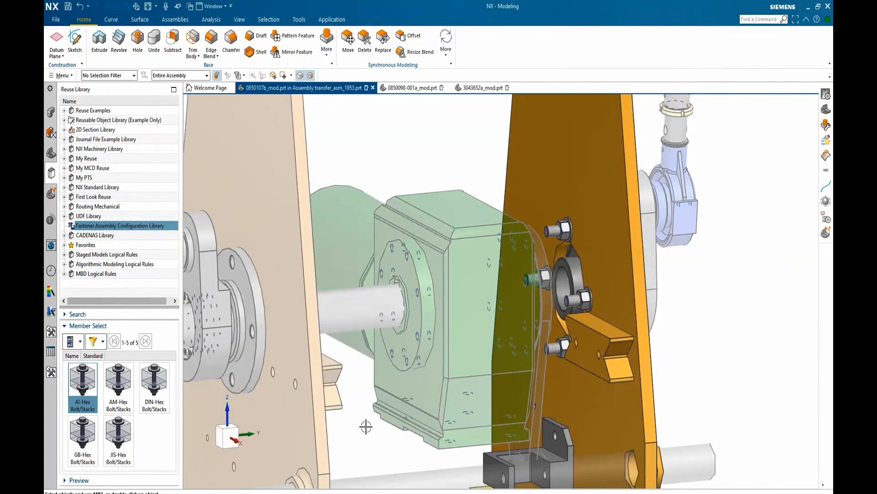
- Examine the new hex bolt stack's bolt, nut and washer components in the assembly structure and on both sides of the plate
{"action": "left_click", "coordinate": [50, 113]}
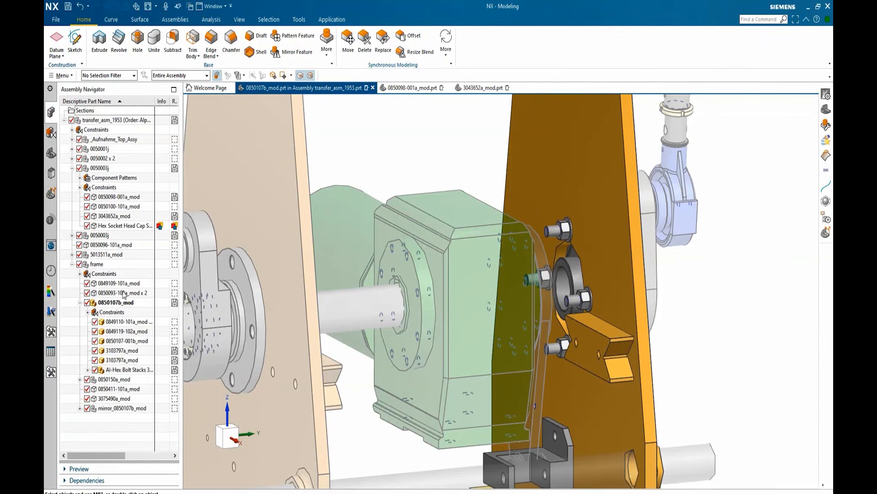
{"action": "left_click", "coordinate": [110, 370]}
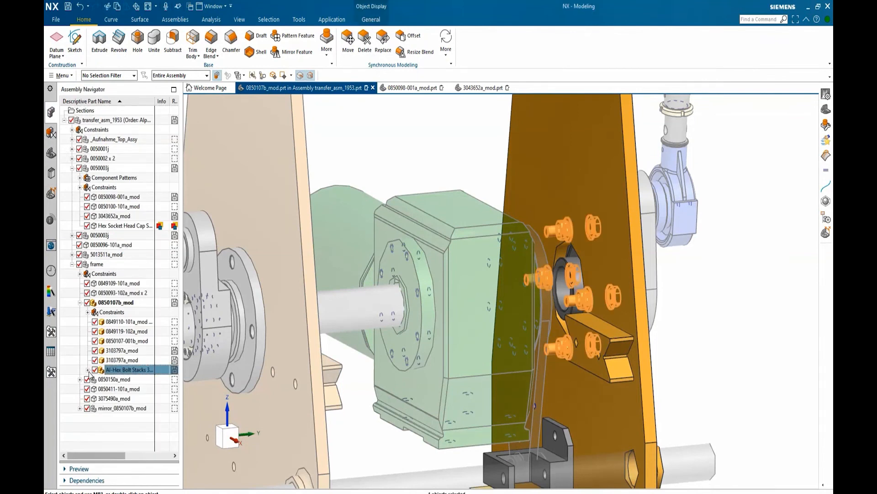
{"action": "left_click", "coordinate": [87, 370]}
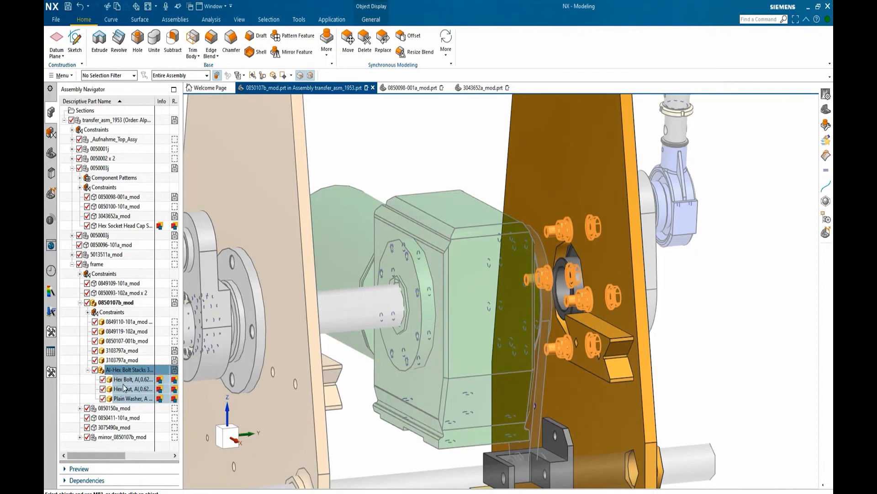
{"action": "key", "text": "Escape"}
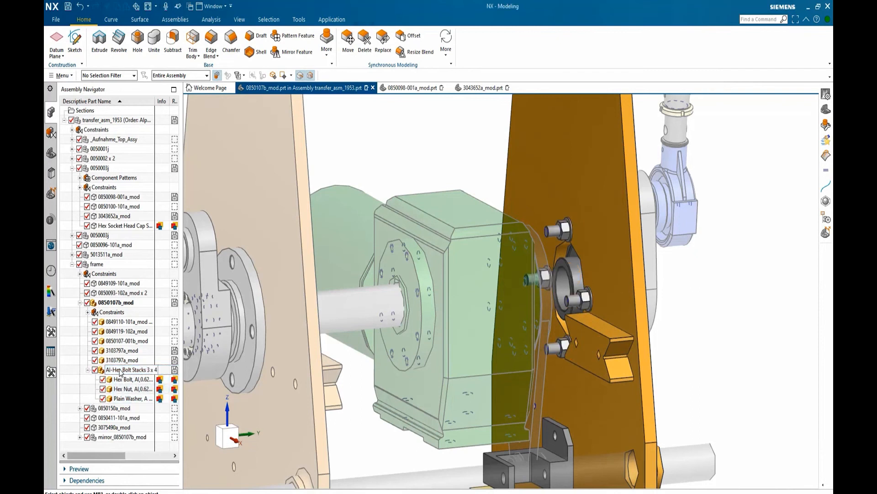
{"action": "left_click", "coordinate": [120, 371]}
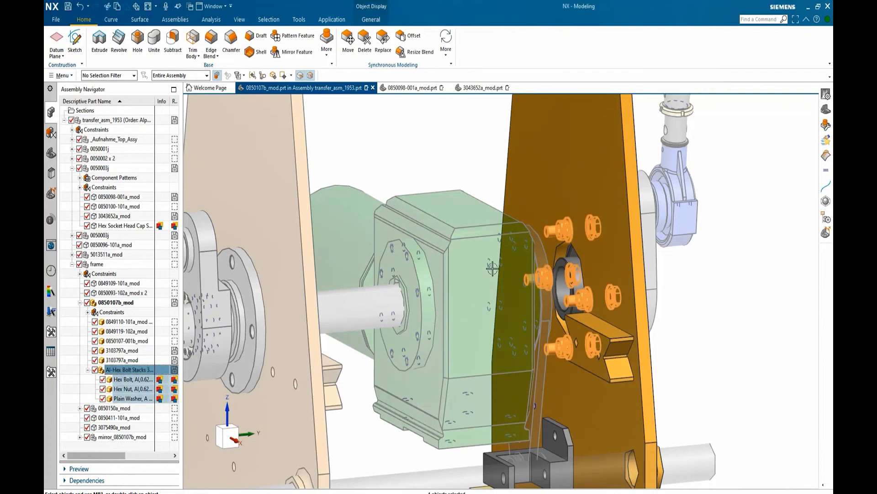
{"action": "scroll", "coordinate": [492, 270], "scroll_direction": "down", "scroll_amount": 2}
{"action": "middle_click_drag", "start_coordinate": [688, 288], "coordinate": [662, 289]}
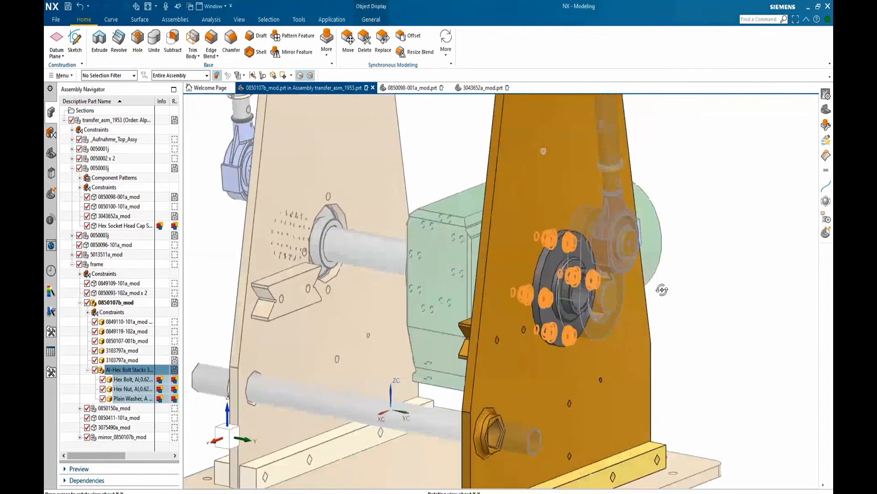
- Open the hex bolt stack as a reusable component to review its fastener settings, and accept them as they are
{"action": "right_click", "coordinate": [117, 378]}
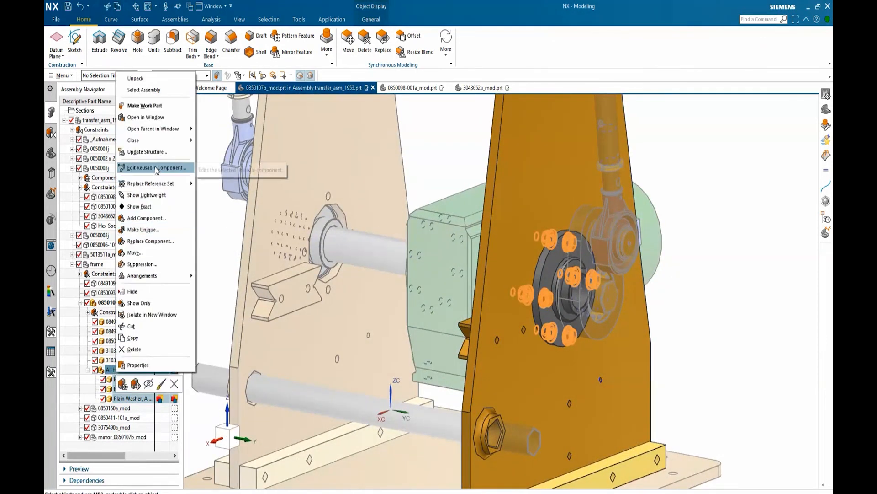
{"action": "left_click", "coordinate": [155, 168]}
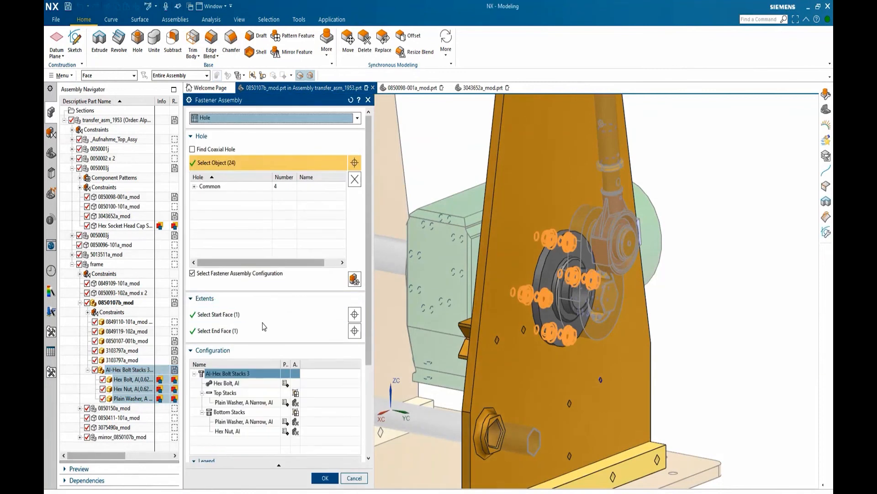
{"action": "left_click", "coordinate": [325, 477]}
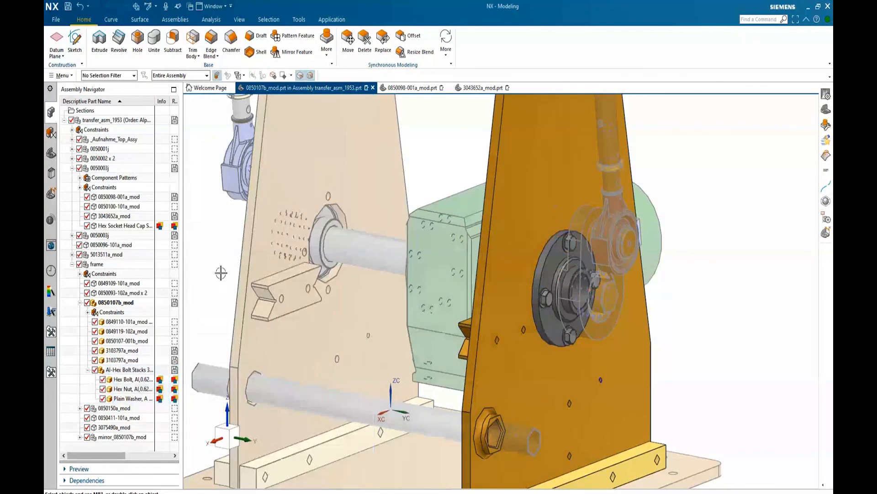
- Make the top-level assembly transfer_asm_1953 the work part again and show it in its home view
{"action": "double_click", "coordinate": [110, 121]}
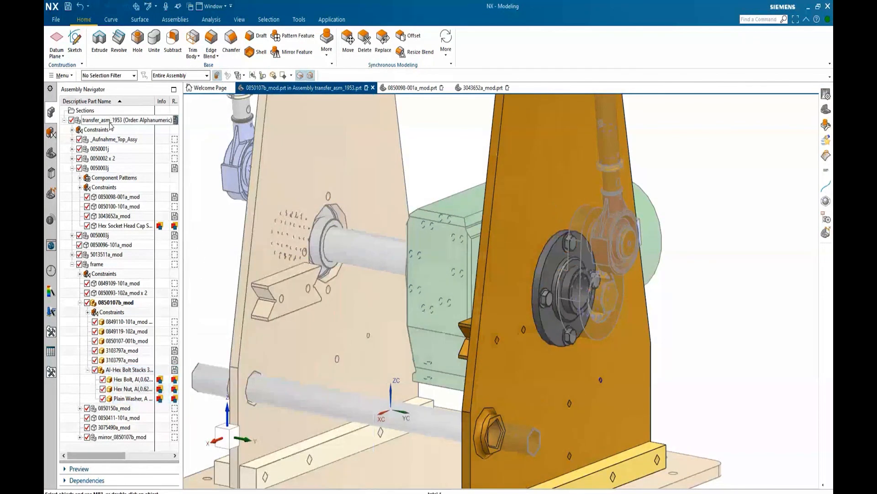
{"action": "right_click", "coordinate": [213, 221]}
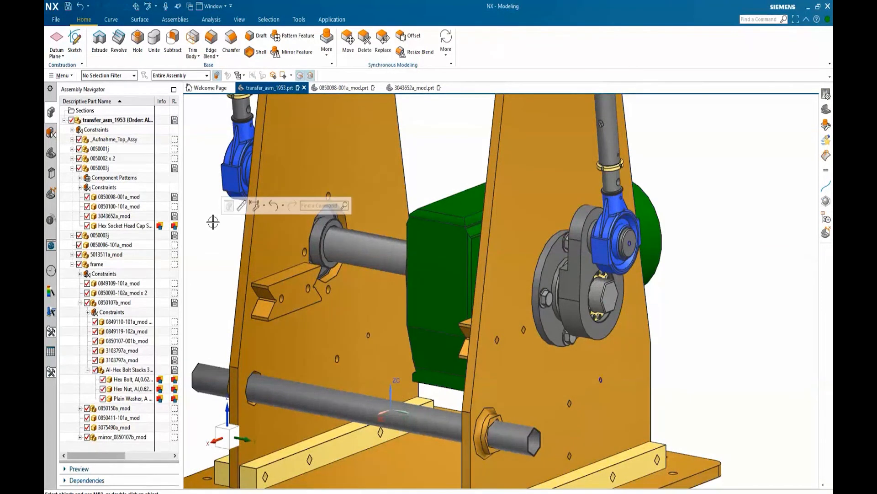
{"action": "key", "text": "Home"}
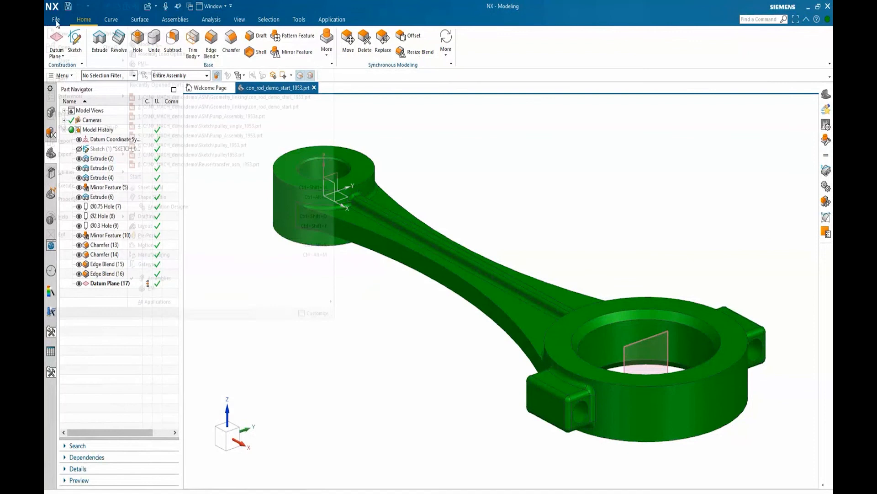
- Create a new assembly file assembly1.prt in the Geometry_linking folder from the Assembly template in inches
{"action": "left_click", "coordinate": [56, 20]}
{"action": "left_click", "coordinate": [68, 35]}
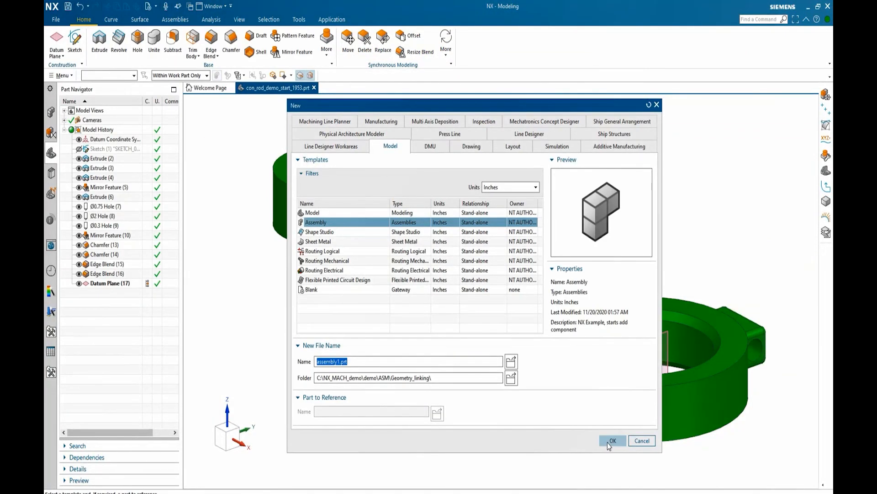
{"action": "left_click", "coordinate": [612, 441]}
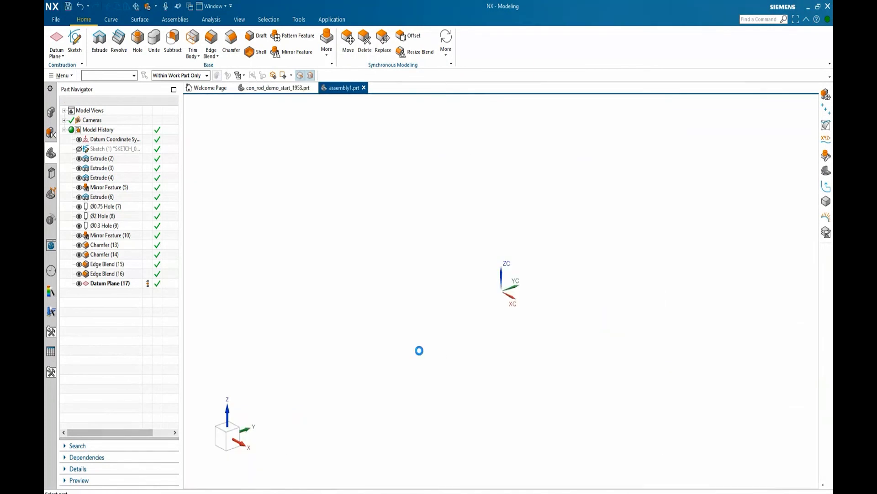
- Add con_rod_demo_start_1953 to the assembly at the absolute work part location with the Entire Part reference set and no Fix constraint
{"action": "left_click", "coordinate": [240, 193]}
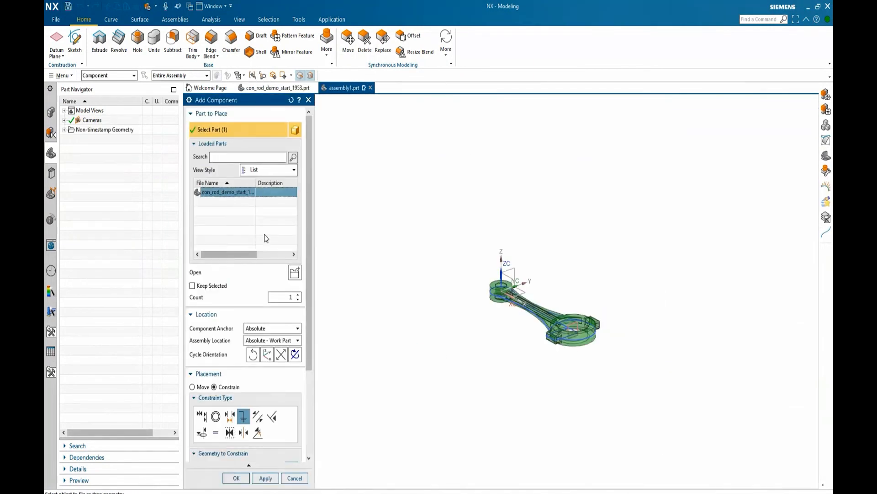
{"action": "scroll", "coordinate": [303, 302], "scroll_direction": "down", "scroll_amount": 5}
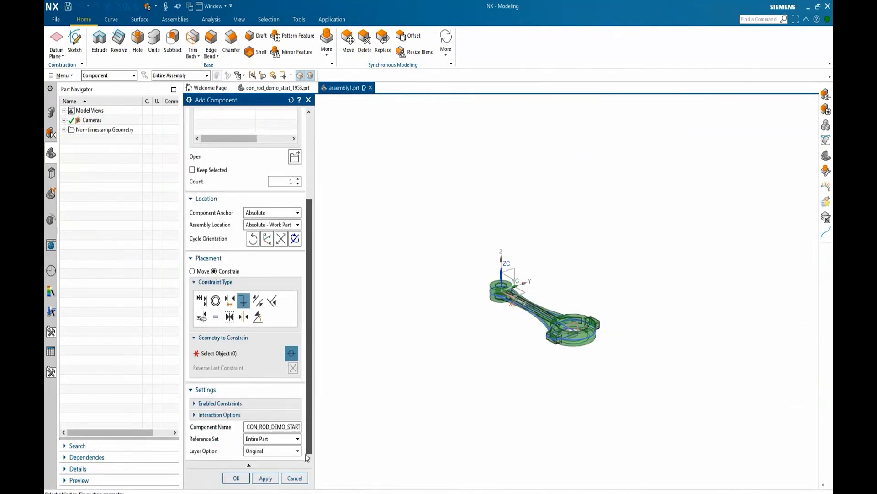
{"action": "left_click", "coordinate": [297, 440]}
{"action": "left_click", "coordinate": [265, 447]}
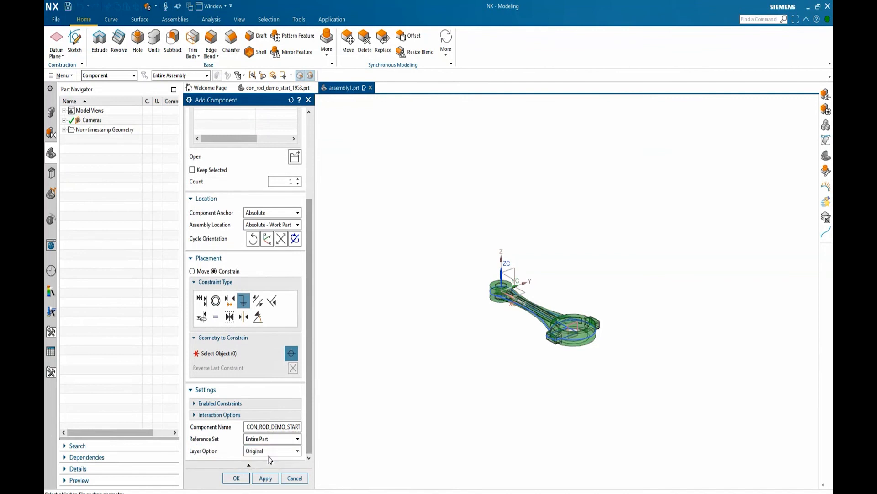
{"action": "left_click", "coordinate": [237, 477]}
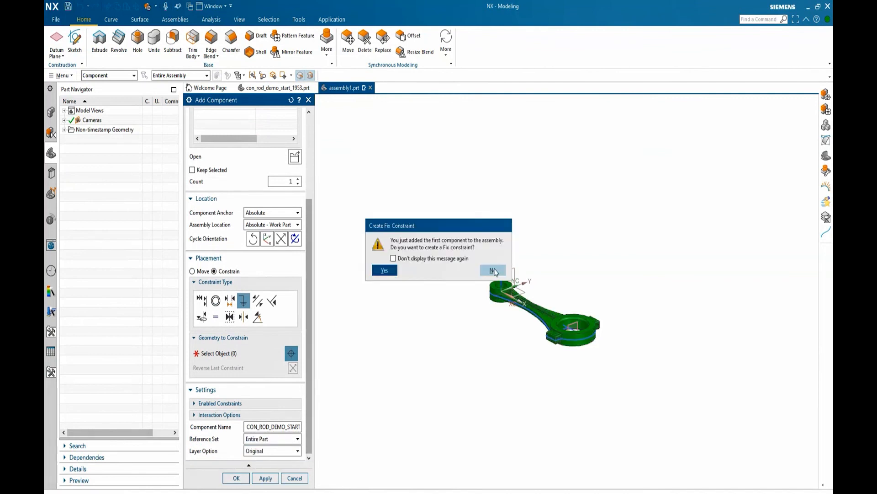
{"action": "left_click", "coordinate": [490, 270]}
{"action": "key", "text": "ctrl+f"}
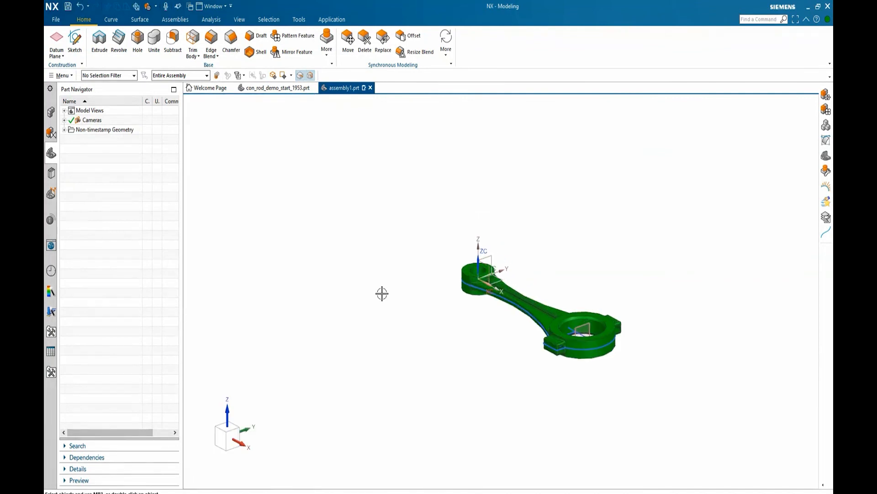
- Create a new empty component, model1, under assembly1 beside the connecting rod
{"action": "left_click", "coordinate": [50, 112]}
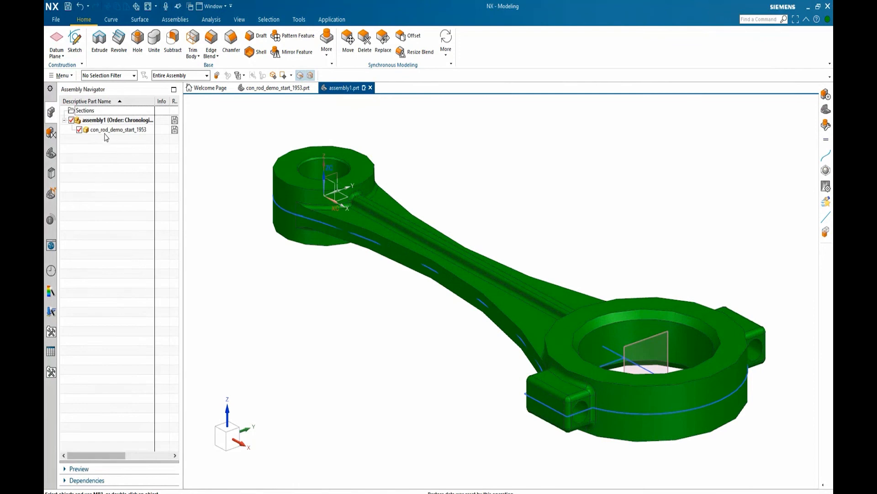
{"action": "left_click", "coordinate": [172, 20]}
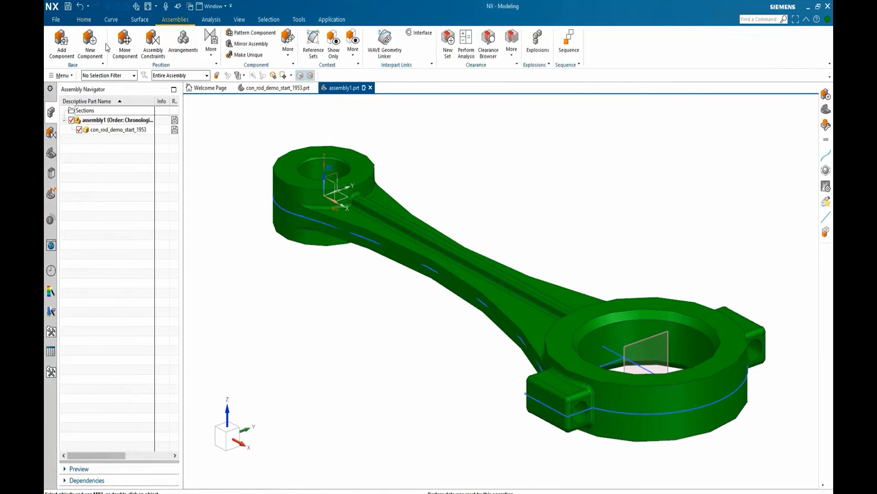
{"action": "left_click", "coordinate": [89, 43]}
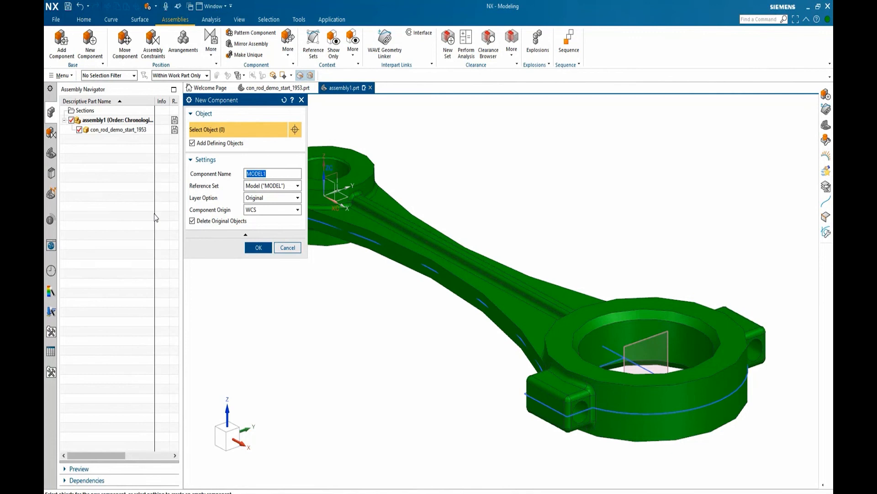
{"action": "type", "text": "conrod_end"}
{"action": "left_click", "coordinate": [257, 246]}
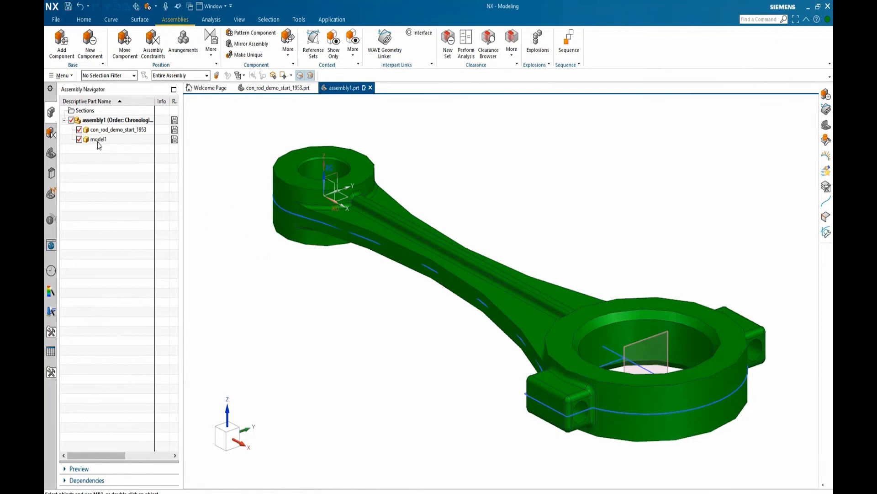
- Make model1 the work part and link the datum plane inside the connecting rod's large bore into it associatively with WAVE Geometry Linker
{"action": "double_click", "coordinate": [98, 140]}
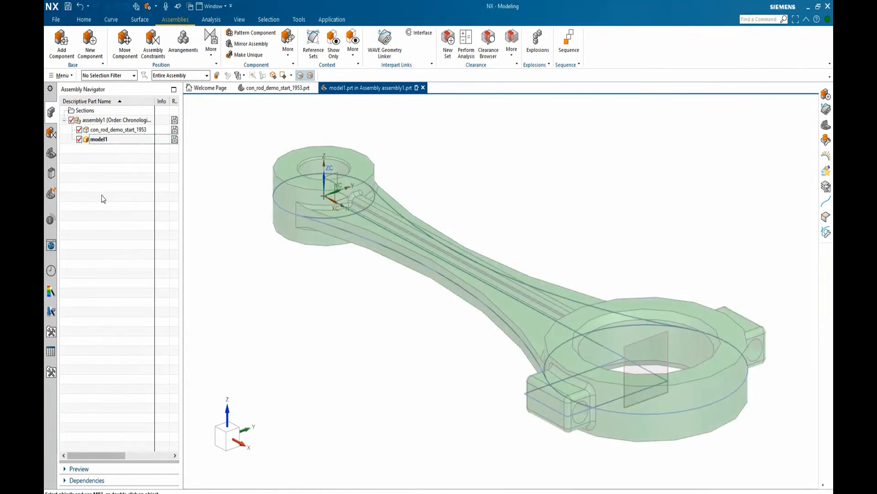
{"action": "left_click", "coordinate": [384, 43]}
{"action": "left_click", "coordinate": [294, 121]}
{"action": "left_click", "coordinate": [237, 148]}
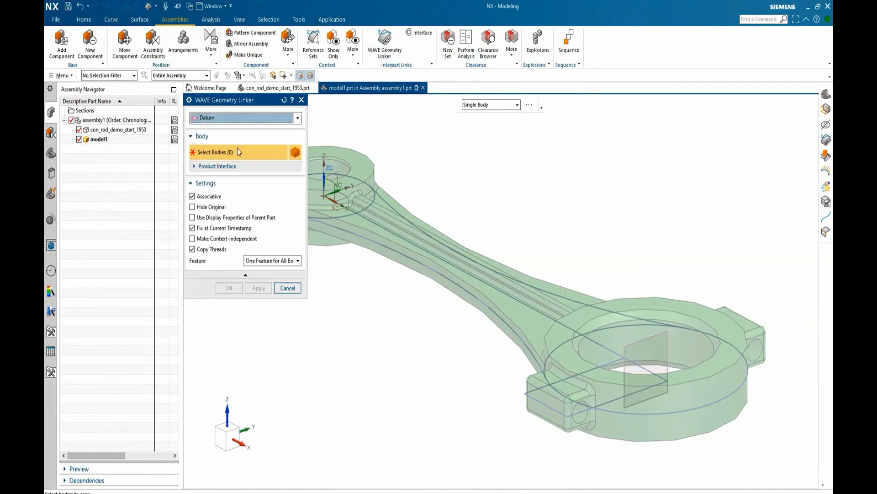
{"action": "left_click", "coordinate": [642, 340]}
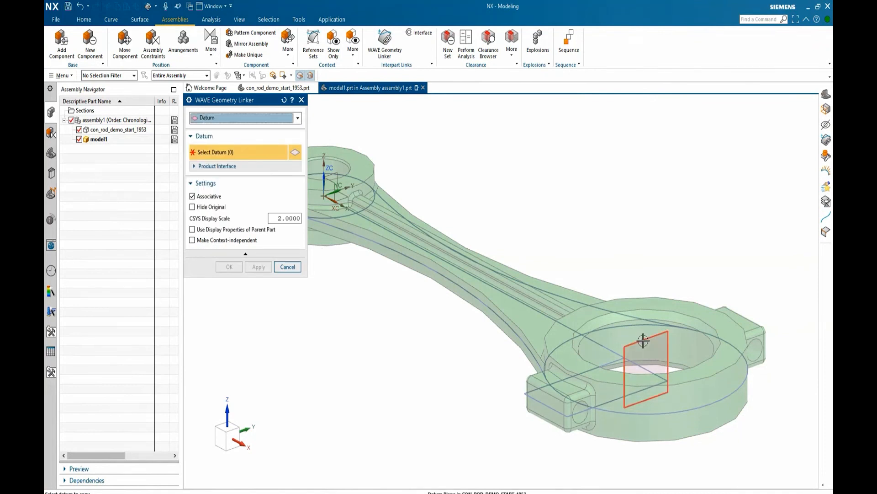
{"action": "left_click", "coordinate": [264, 268]}
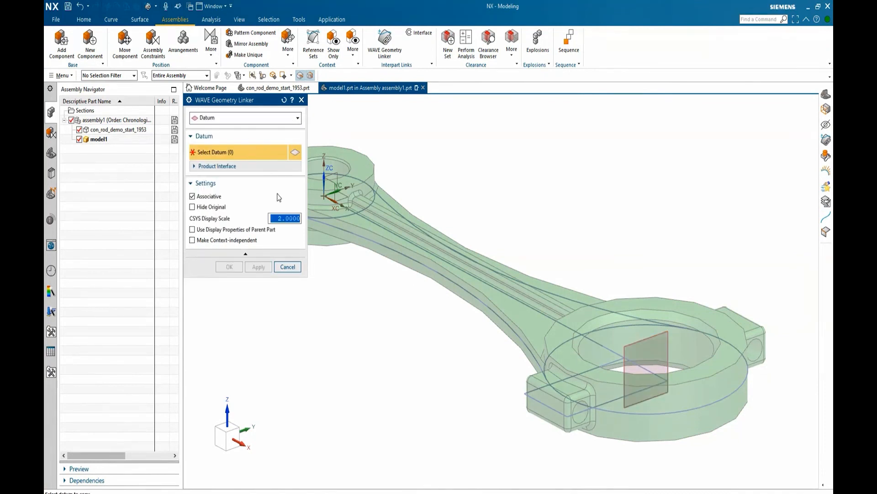
- Link the connecting rod's solid body into model1 as an associative body fixed at the current timestamp
{"action": "left_click", "coordinate": [291, 118]}
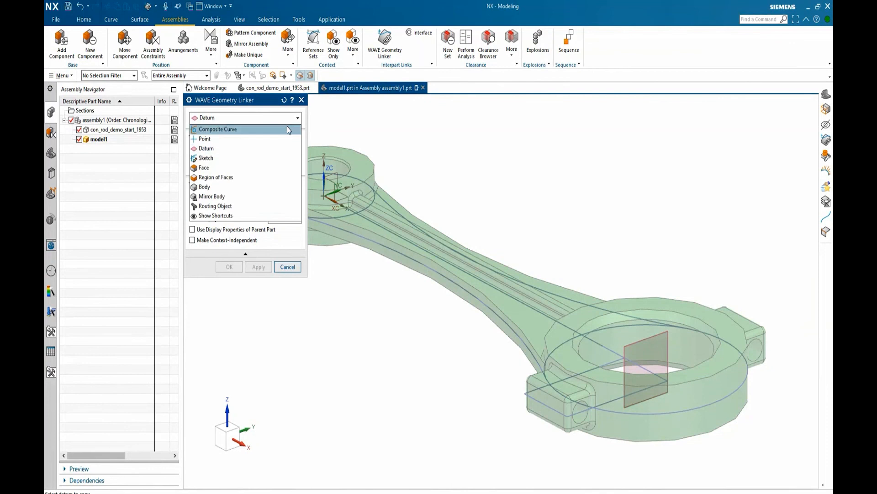
{"action": "left_click", "coordinate": [214, 187]}
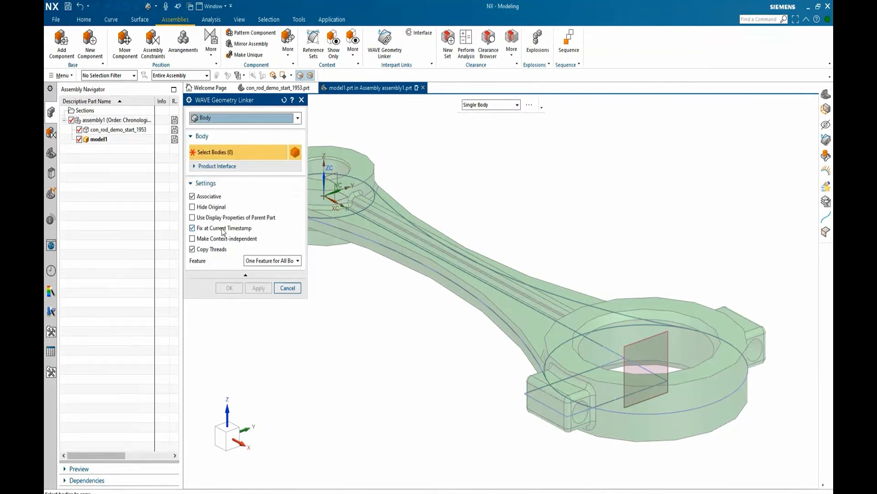
{"action": "left_click", "coordinate": [401, 247]}
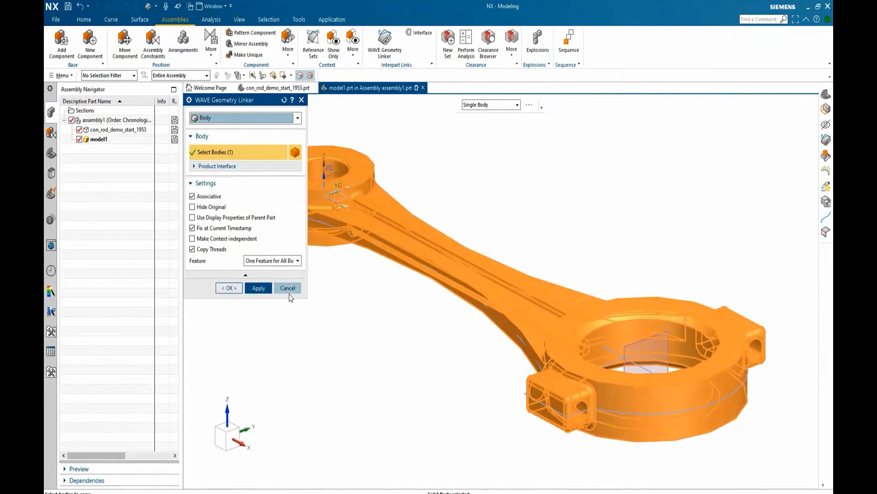
{"action": "left_click", "coordinate": [228, 288]}
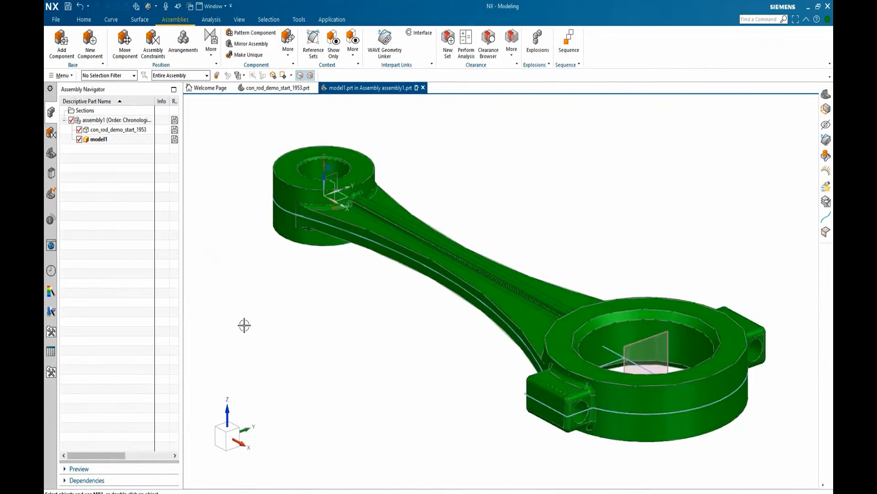
- Open model1 in its own window and check its linked datum plane and linked body in the model history
{"action": "right_click", "coordinate": [101, 141]}
{"action": "left_click", "coordinate": [119, 147]}
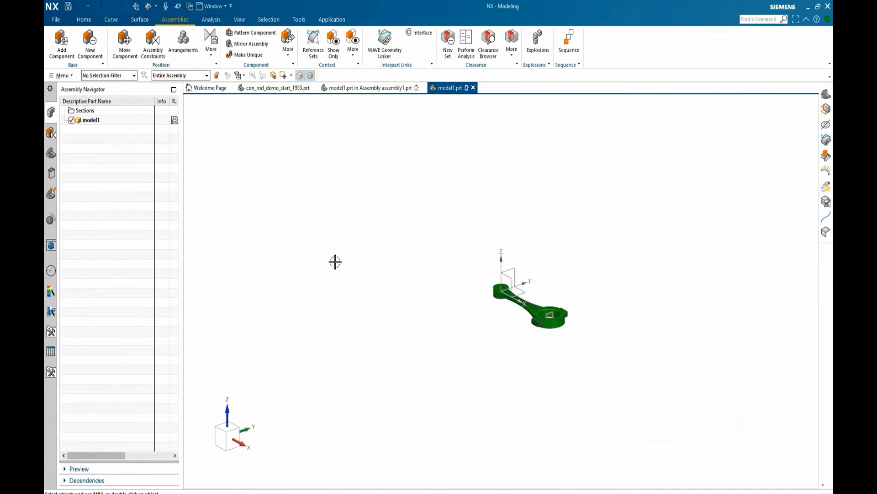
{"action": "key", "text": "ctrl+f"}
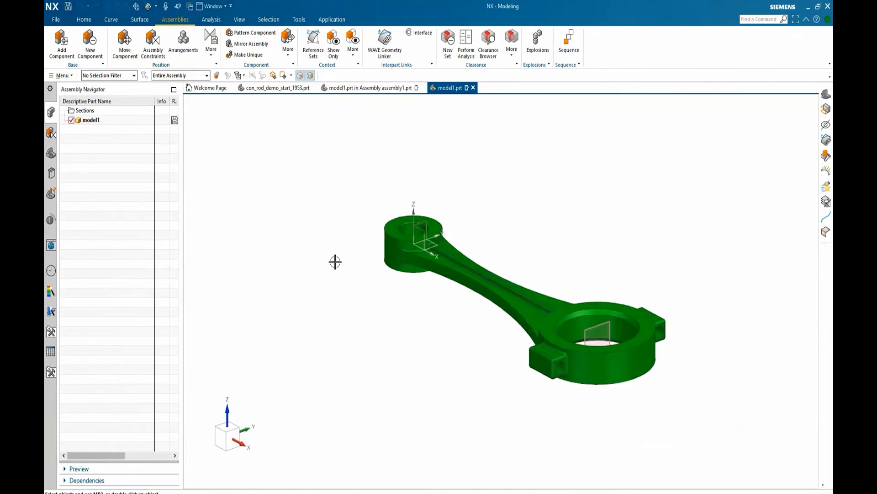
{"action": "left_click", "coordinate": [56, 153]}
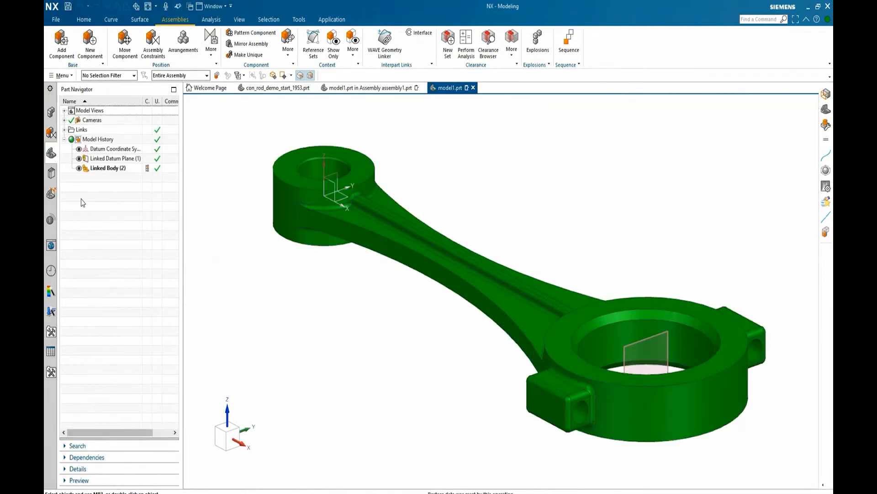
{"action": "left_click", "coordinate": [110, 159]}
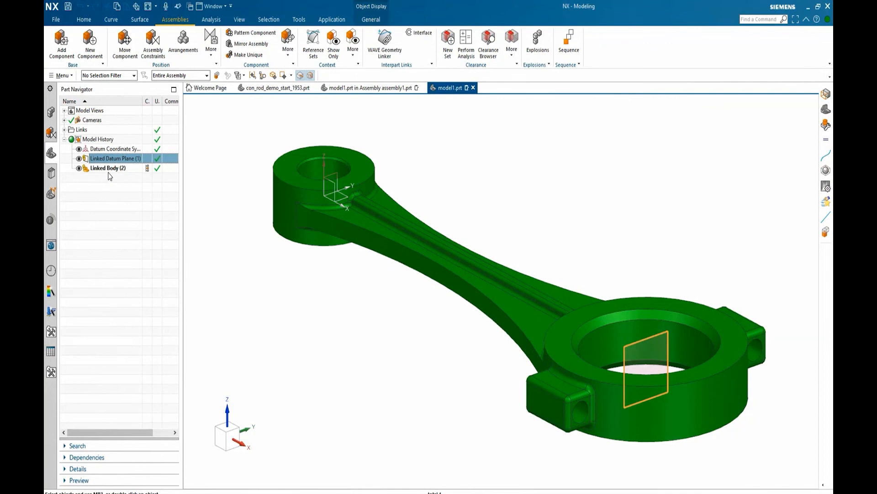
{"action": "left_click", "coordinate": [108, 168]}
{"action": "key", "text": "Escape"}
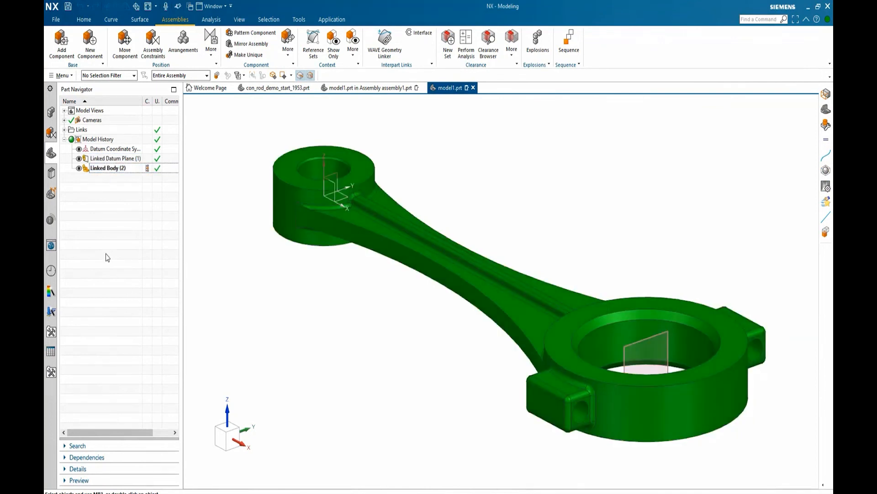
- Trim the linked body with the linked datum plane, reversing the direction to keep only the end cap of the large bore
{"action": "left_click", "coordinate": [84, 21]}
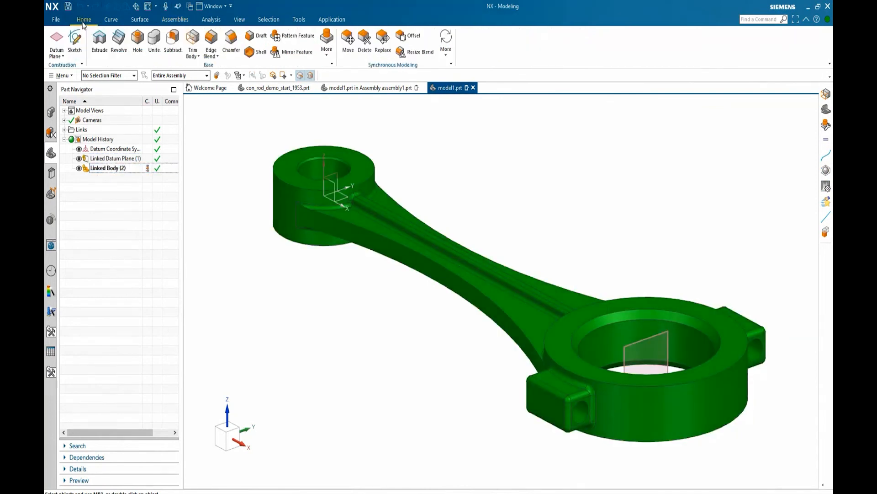
{"action": "left_click", "coordinate": [192, 41]}
{"action": "left_click", "coordinate": [369, 226]}
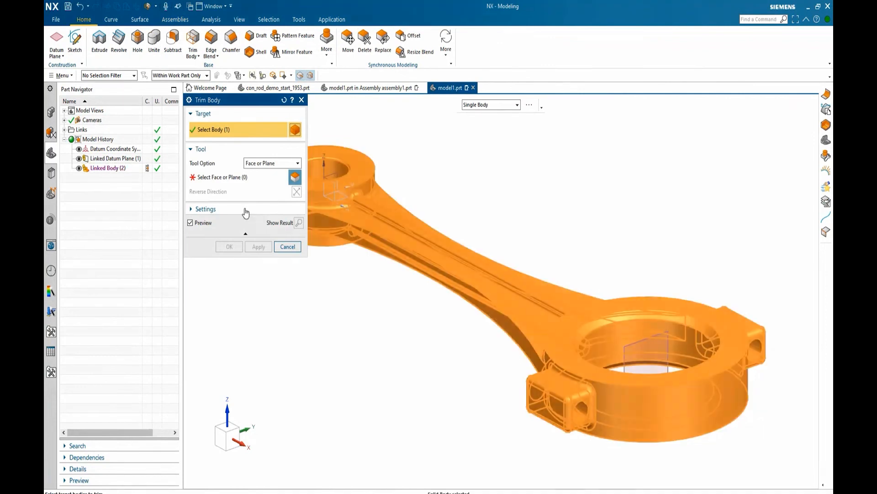
{"action": "left_click", "coordinate": [623, 349]}
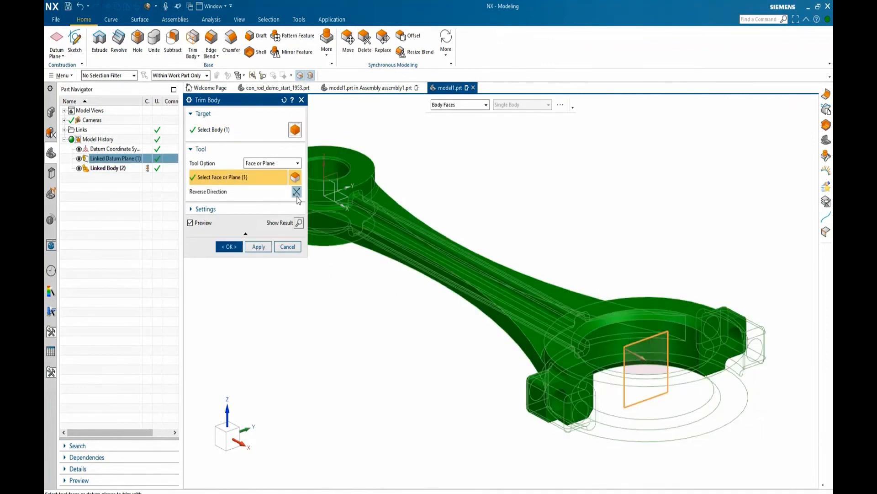
{"action": "left_click", "coordinate": [297, 192]}
{"action": "left_click", "coordinate": [229, 246]}
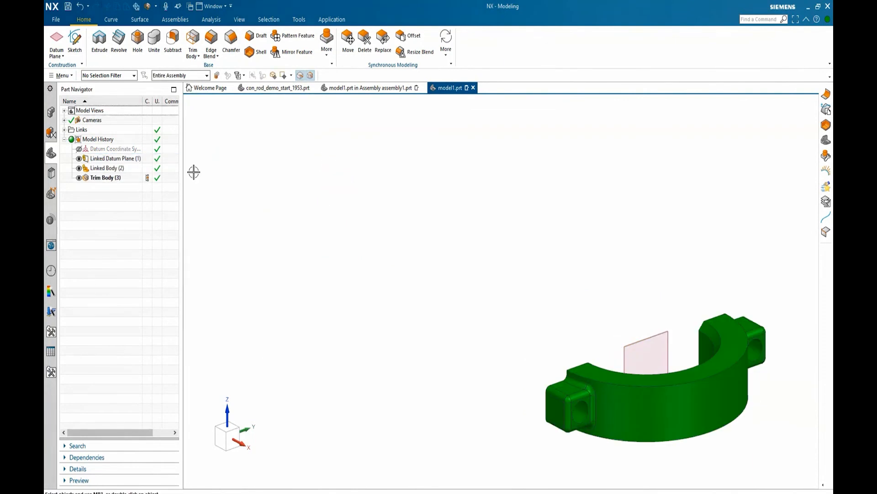
- Change the trimmed end cap's display color to yellow and fit it in the view
{"action": "left_click", "coordinate": [240, 19]}
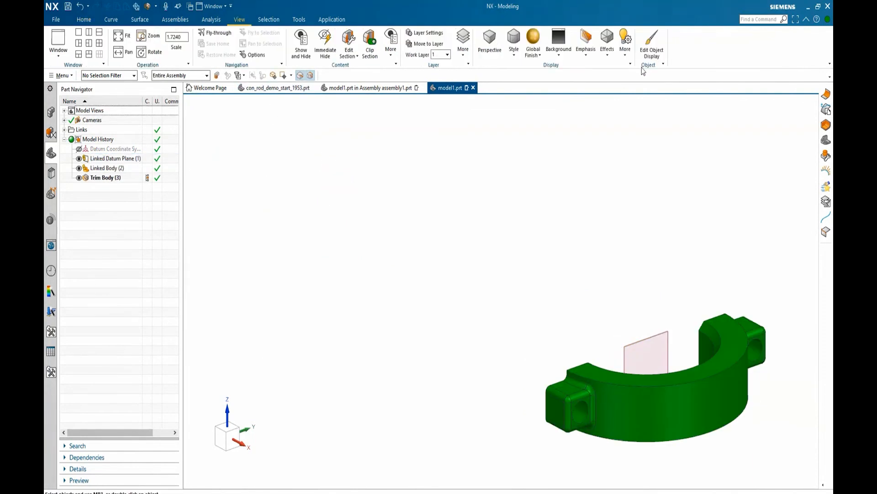
{"action": "key", "text": "ctrl+j"}
{"action": "left_click", "coordinate": [683, 391]}
{"action": "middle_click", "coordinate": [484, 286]}
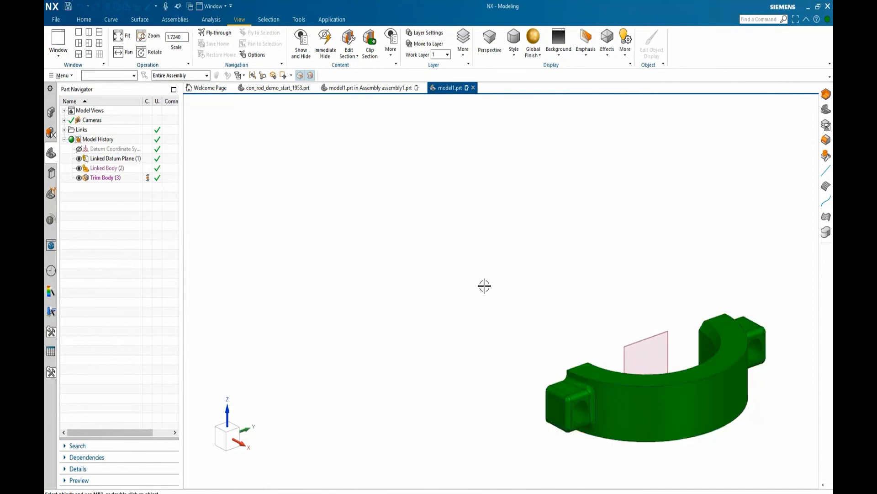
{"action": "left_click", "coordinate": [286, 156]}
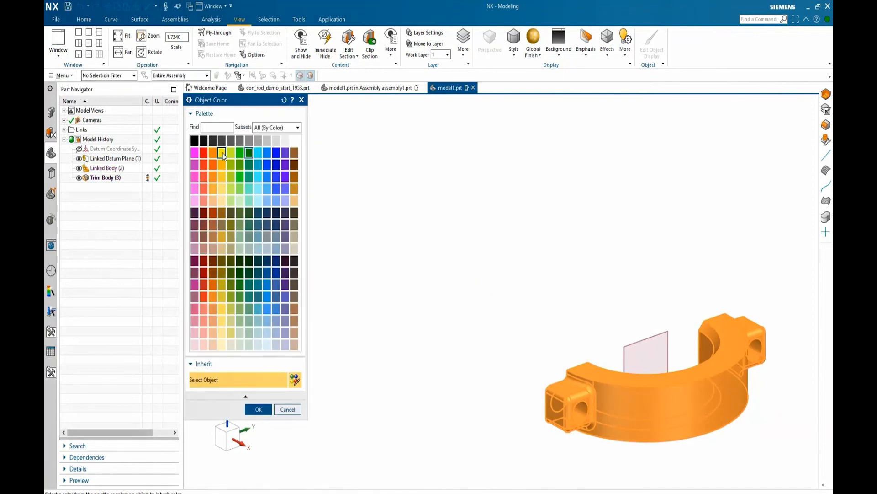
{"action": "left_click", "coordinate": [223, 153]}
{"action": "left_click", "coordinate": [256, 409]}
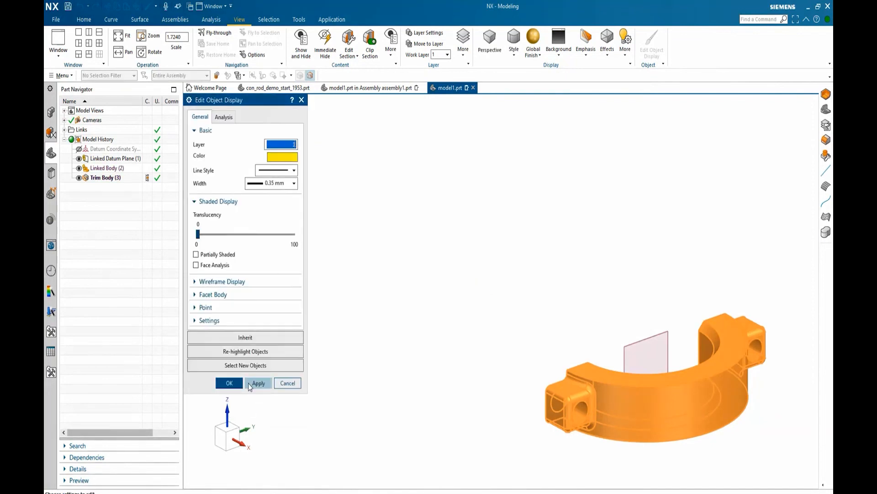
{"action": "left_click", "coordinate": [250, 383]}
{"action": "middle_click", "coordinate": [311, 336]}
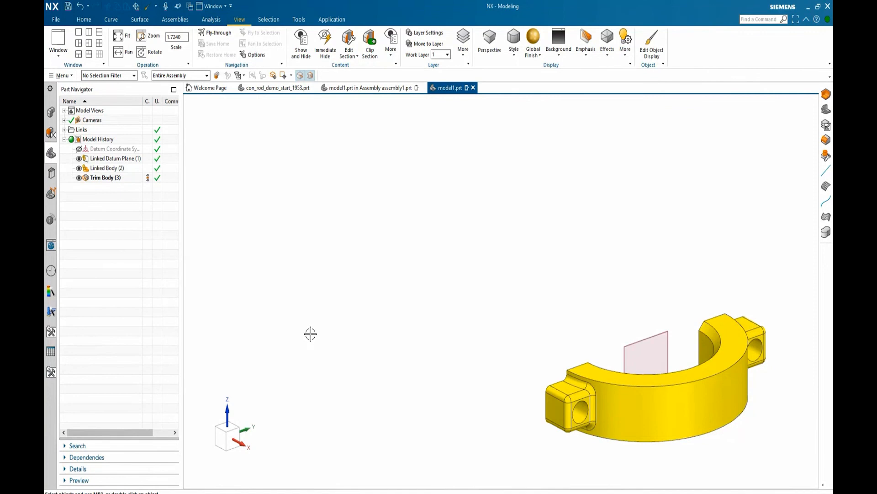
{"action": "key", "text": "ctrl+f"}
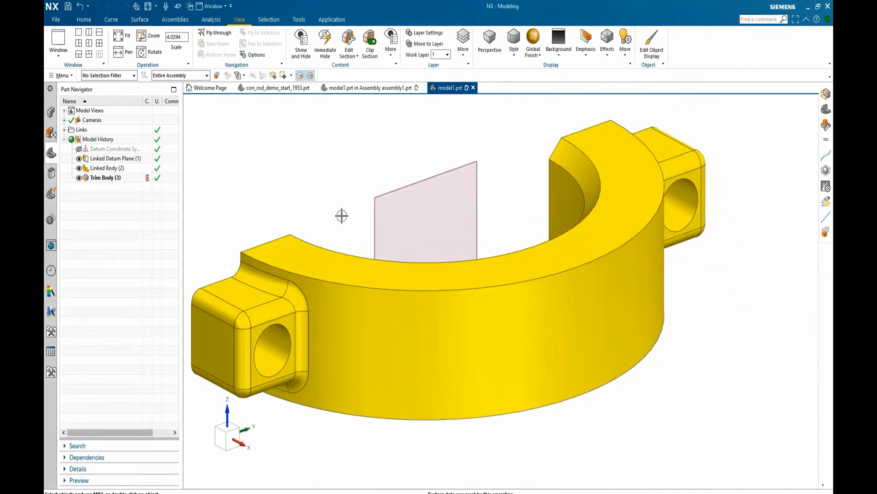
- Add an associative measurement of the end cap's inner cylindrical bore face and move its annotation clear above the part
{"action": "middle_click_drag", "start_coordinate": [345, 210], "coordinate": [563, 252]}
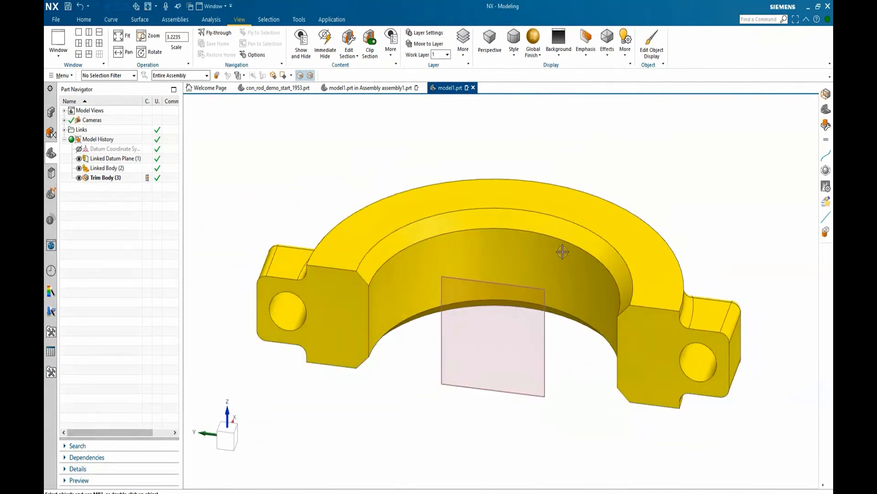
{"action": "left_click", "coordinate": [211, 19]}
{"action": "left_click", "coordinate": [58, 43]}
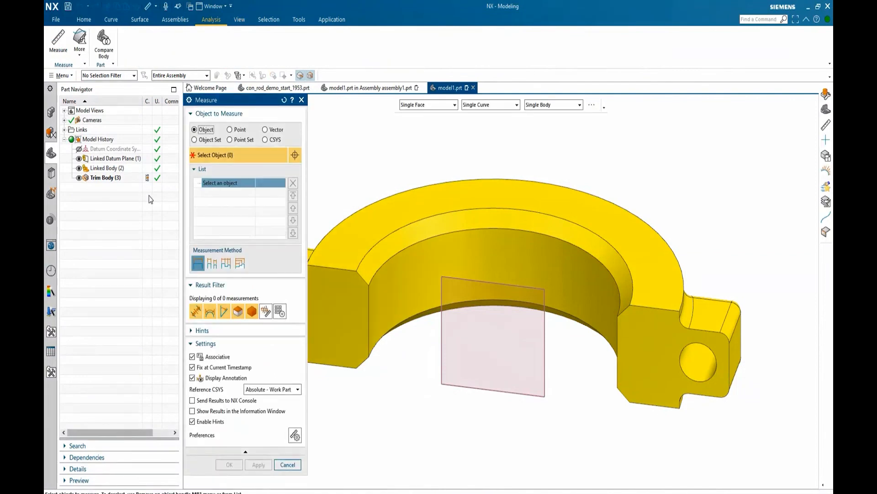
{"action": "left_click", "coordinate": [531, 274]}
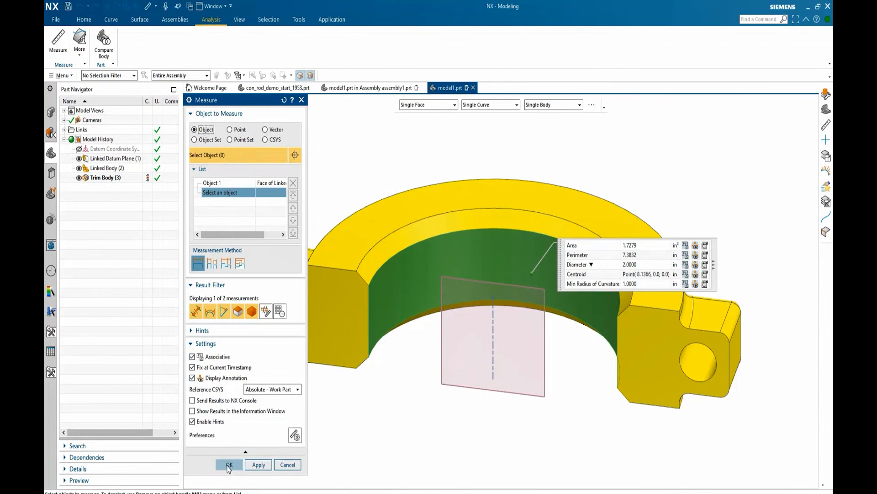
{"action": "left_click", "coordinate": [228, 465]}
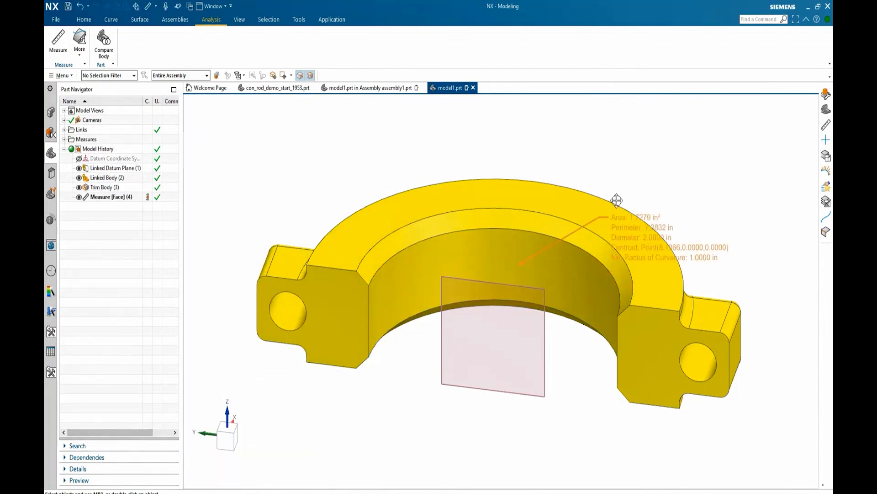
{"action": "left_click_drag", "start_coordinate": [616, 200], "coordinate": [598, 127]}
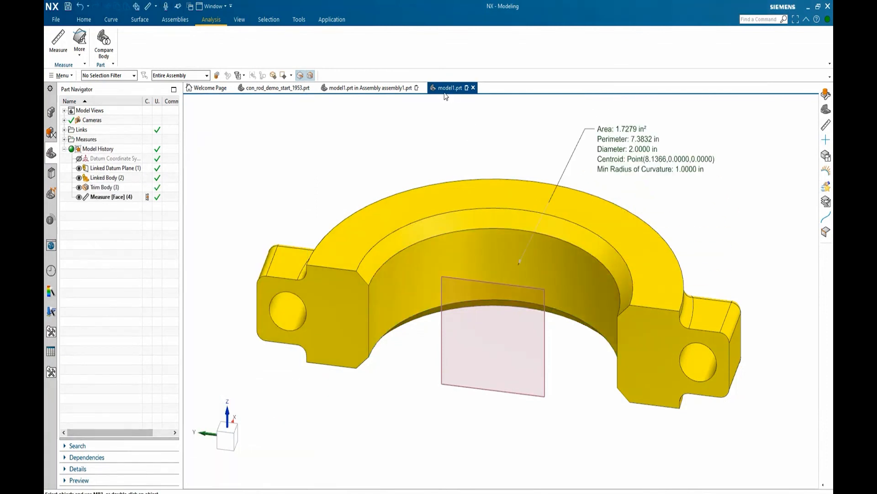
- Show model1 side by side with con_rod_demo_start_1953 and trim the connecting rod body with its datum plane, removing the cap end
{"action": "left_click_drag", "start_coordinate": [445, 96], "coordinate": [524, 291]}
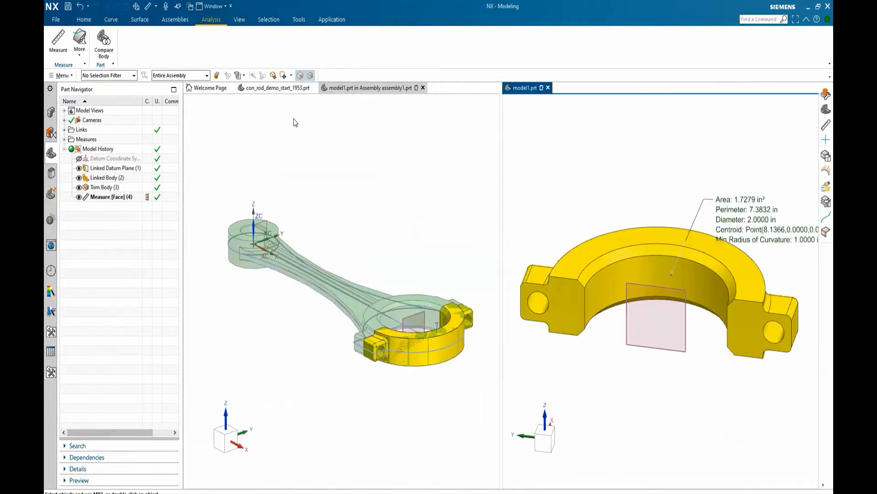
{"action": "left_click", "coordinate": [274, 88]}
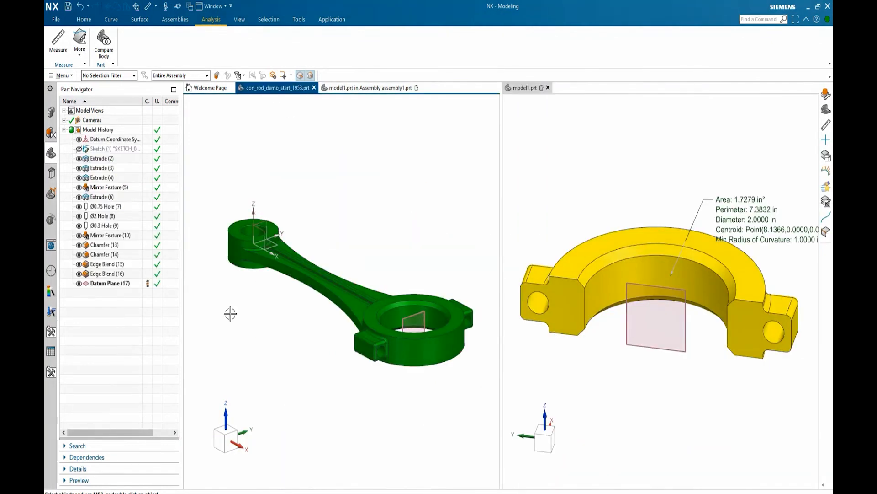
{"action": "left_click", "coordinate": [83, 20]}
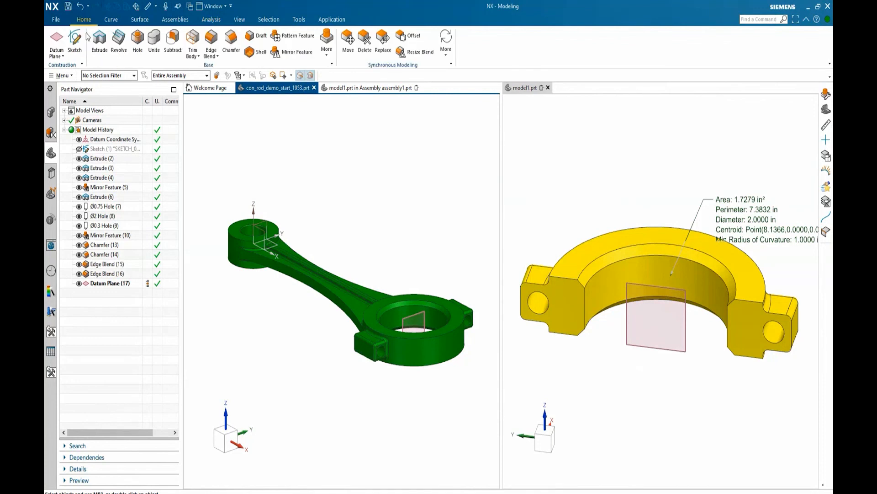
{"action": "left_click", "coordinate": [193, 43]}
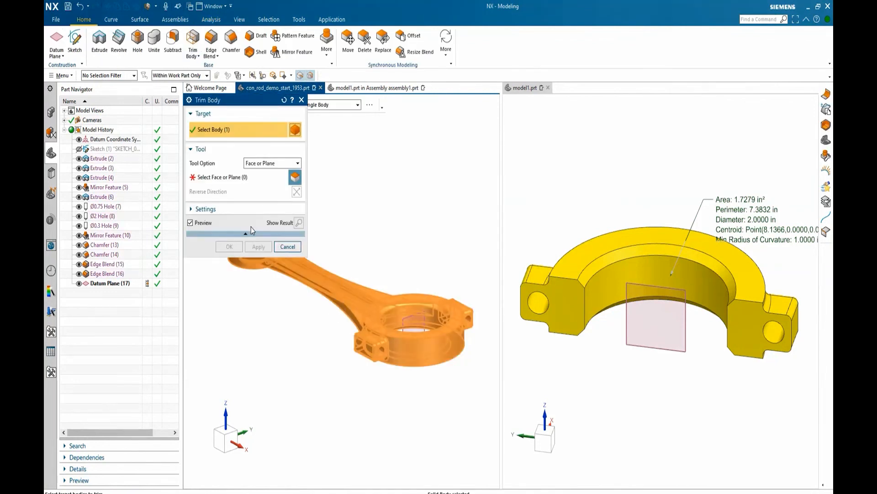
{"action": "left_click", "coordinate": [353, 294]}
{"action": "left_click", "coordinate": [408, 320]}
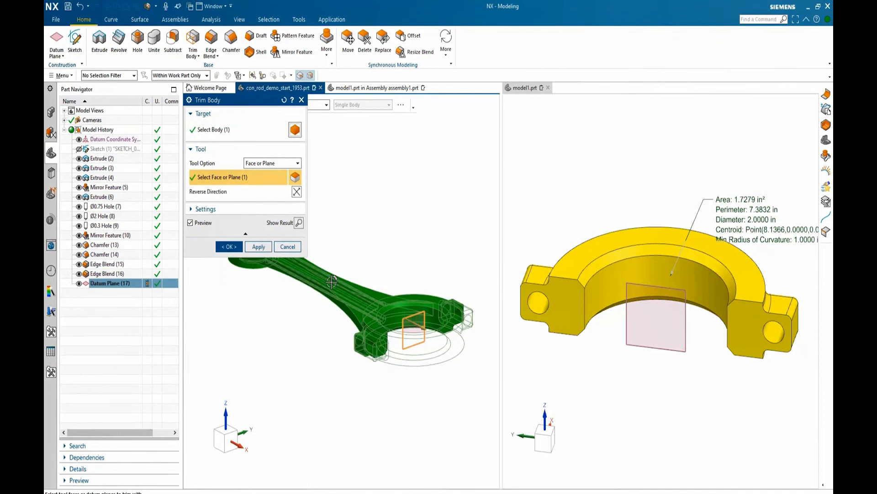
{"action": "left_click", "coordinate": [231, 246]}
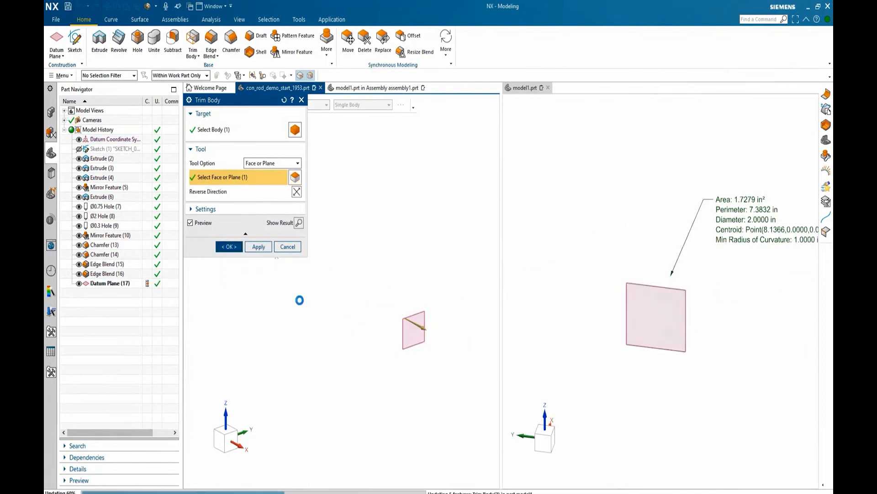
- Return to the assembly and make assembly1 the work part to see the rod and end cap together
{"action": "left_click", "coordinate": [362, 88]}
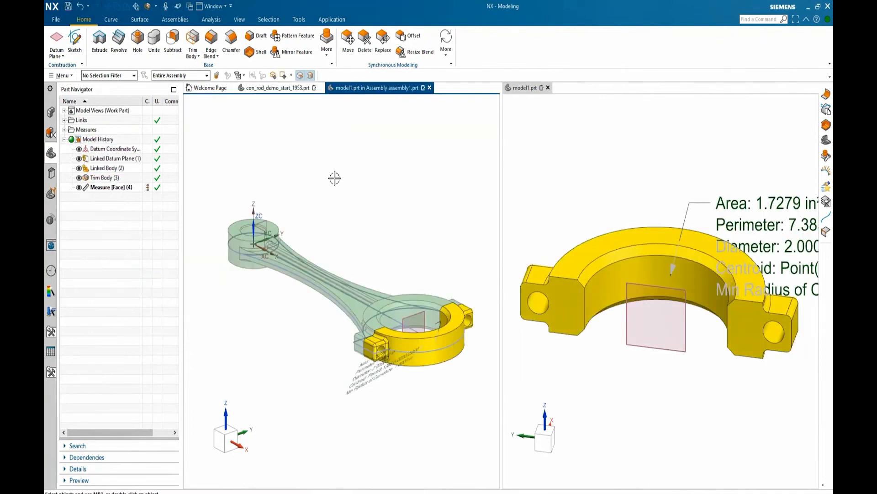
{"action": "left_click", "coordinate": [51, 112]}
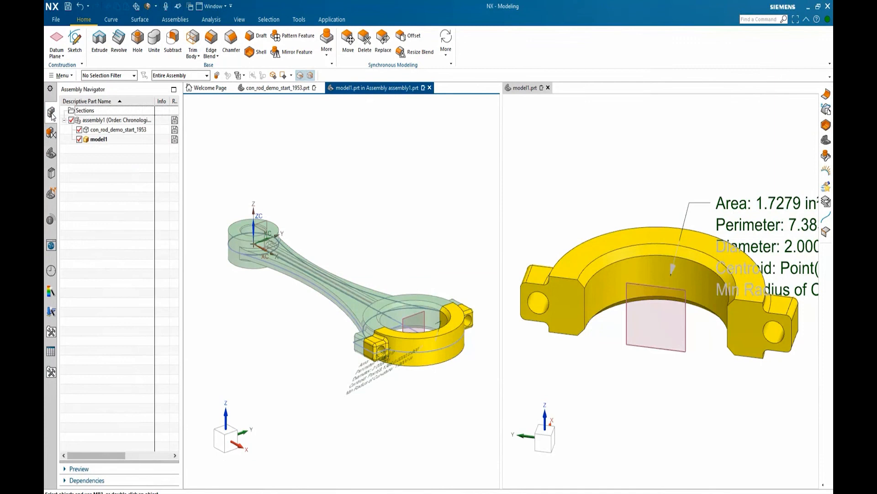
{"action": "double_click", "coordinate": [99, 121]}
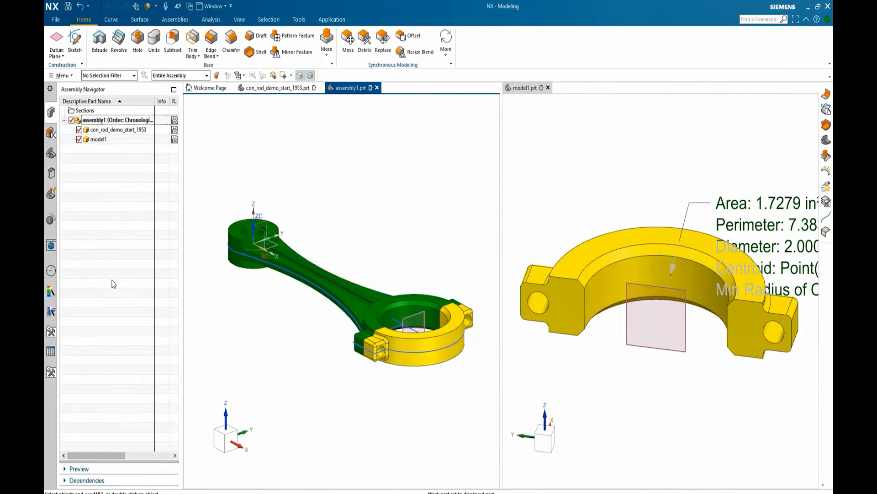
{"action": "mouse_move", "coordinate": [366, 212]}
{"action": "middle_mouse_down"}
{"action": "mouse_move", "coordinate": [366, 235]}
{"action": "mouse_move", "coordinate": [364, 218]}
{"action": "middle_mouse_up"}
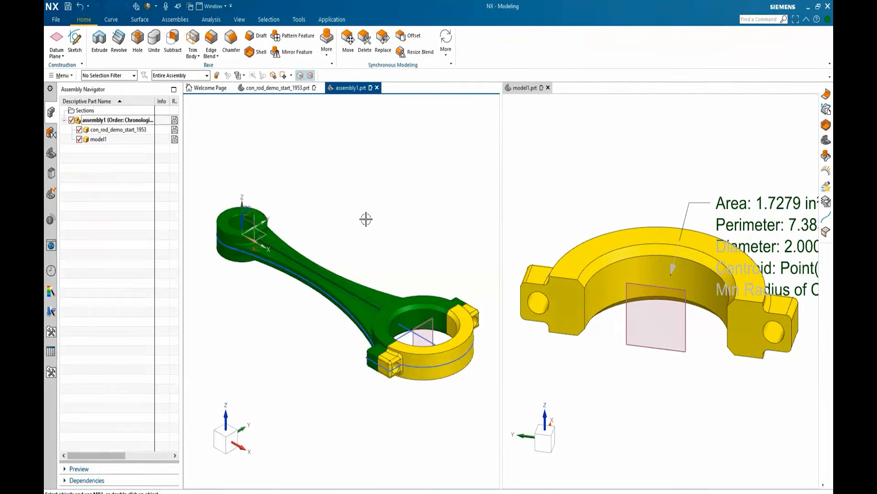
- Set the diameter of the large 2 in hole in the connecting rod part to 1.5
{"action": "left_click", "coordinate": [277, 89]}
{"action": "left_click", "coordinate": [50, 153]}
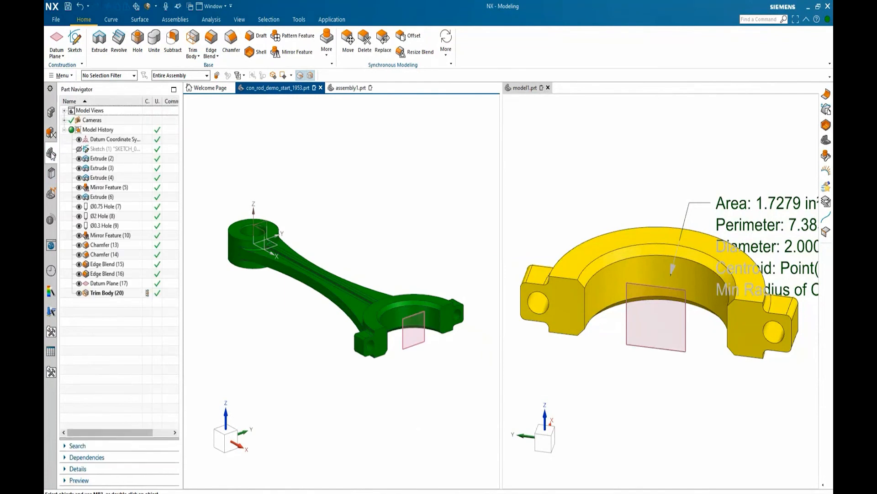
{"action": "left_click", "coordinate": [102, 216]}
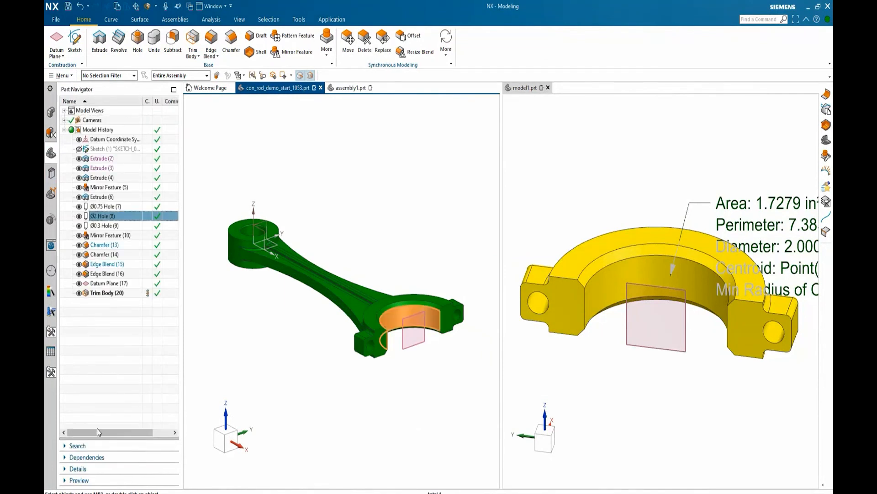
{"action": "left_click", "coordinate": [85, 469]}
{"action": "double_click", "coordinate": [131, 337]}
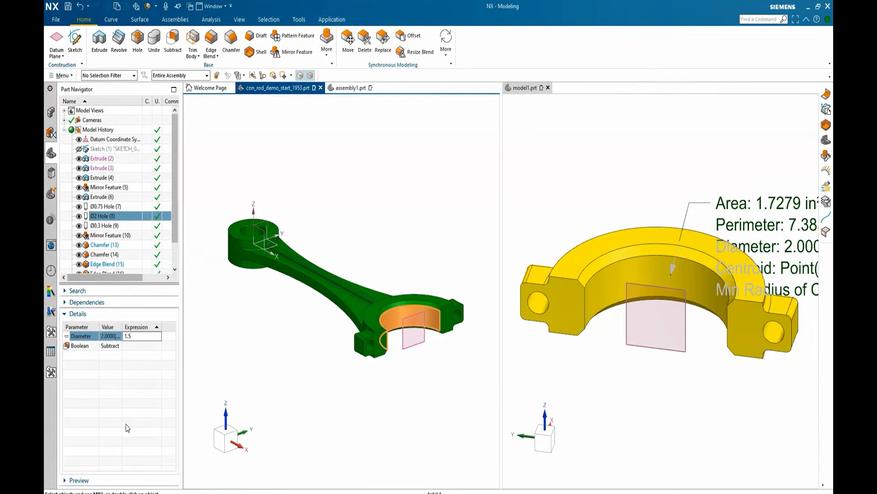
{"action": "key", "text": "Return"}
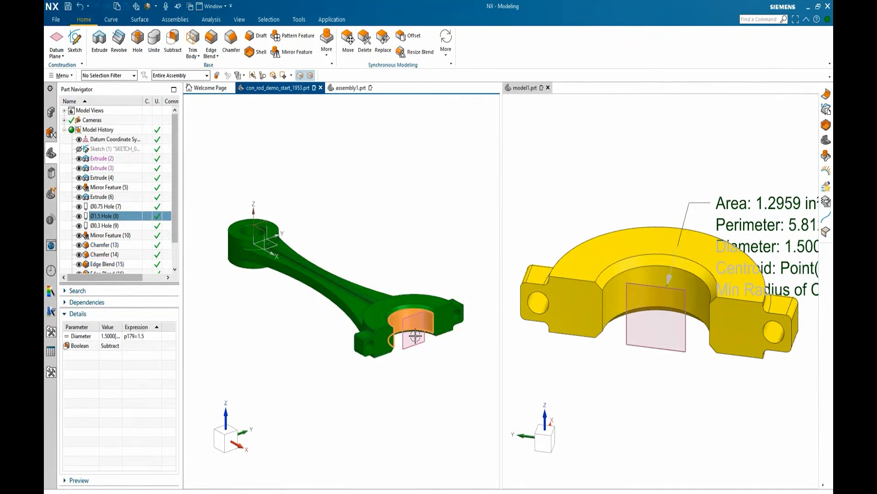
{"action": "left_click", "coordinate": [81, 316]}
{"action": "left_click", "coordinate": [131, 333]}
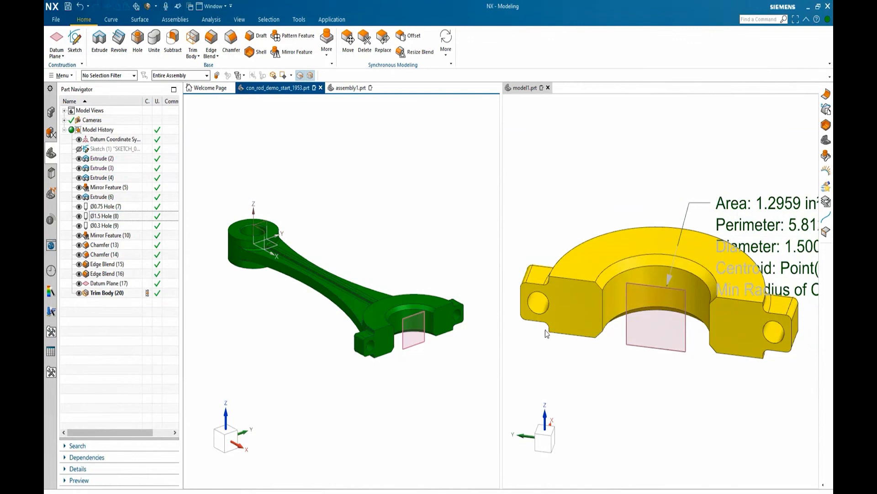
- Check the resized bore on the linked end cap and in the assembly
{"action": "scroll", "coordinate": [576, 260], "scroll_direction": "down", "scroll_amount": 1}
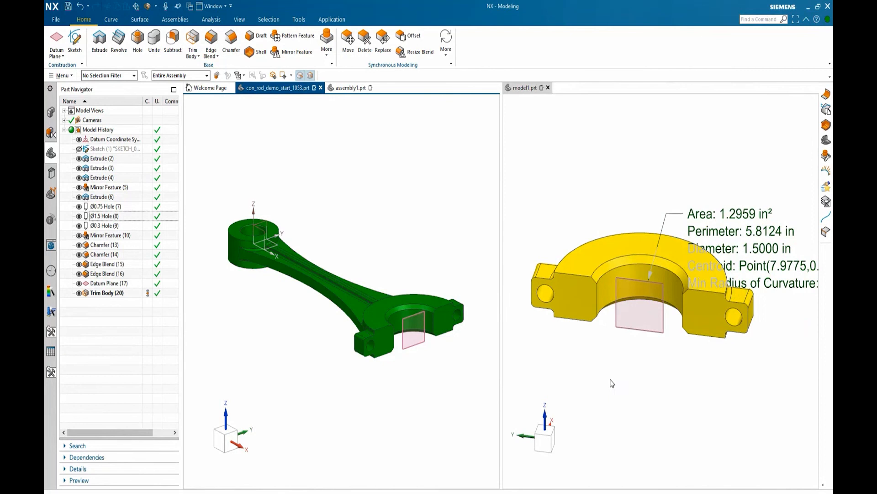
{"action": "left_click", "coordinate": [352, 89]}
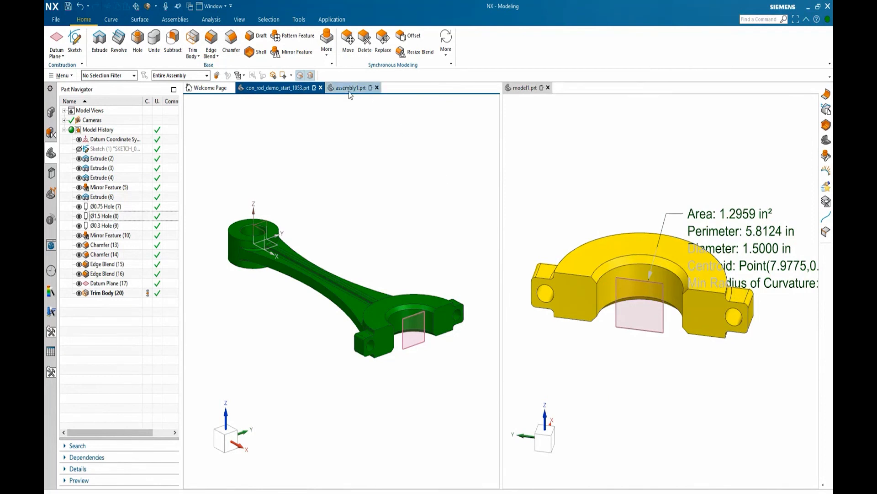
{"action": "mouse_move", "coordinate": [349, 180]}
{"action": "middle_mouse_down"}
{"action": "mouse_move", "coordinate": [346, 211]}
{"action": "mouse_move", "coordinate": [353, 190]}
{"action": "middle_mouse_up"}
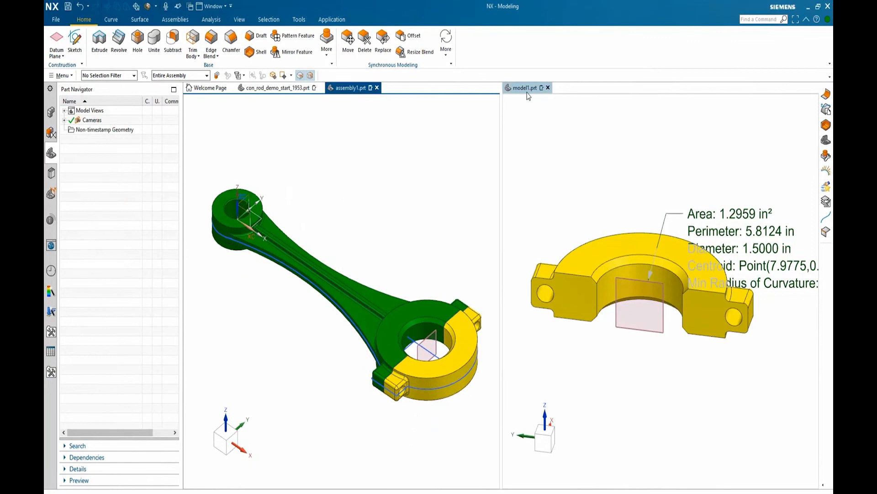
- Merge the model1 window back into a single window group and review the connecting rod and the assembly structure
{"action": "left_click_drag", "start_coordinate": [525, 88], "coordinate": [505, 286]}
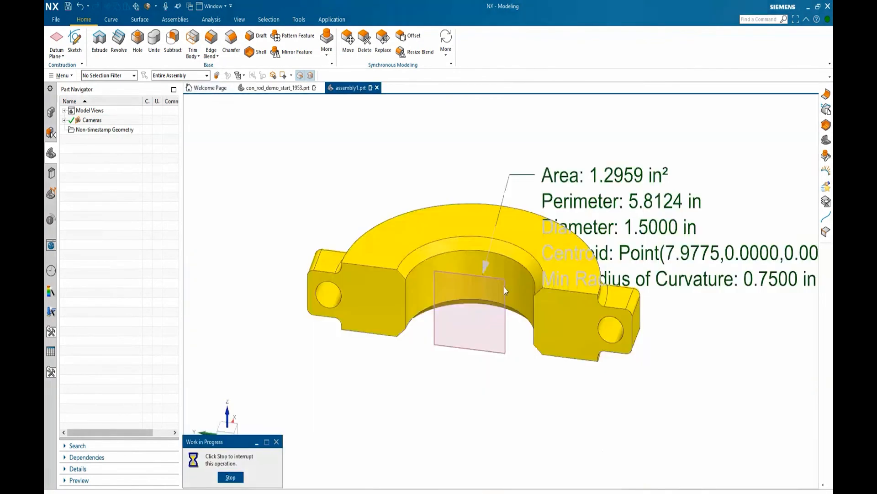
{"action": "left_click", "coordinate": [324, 91]}
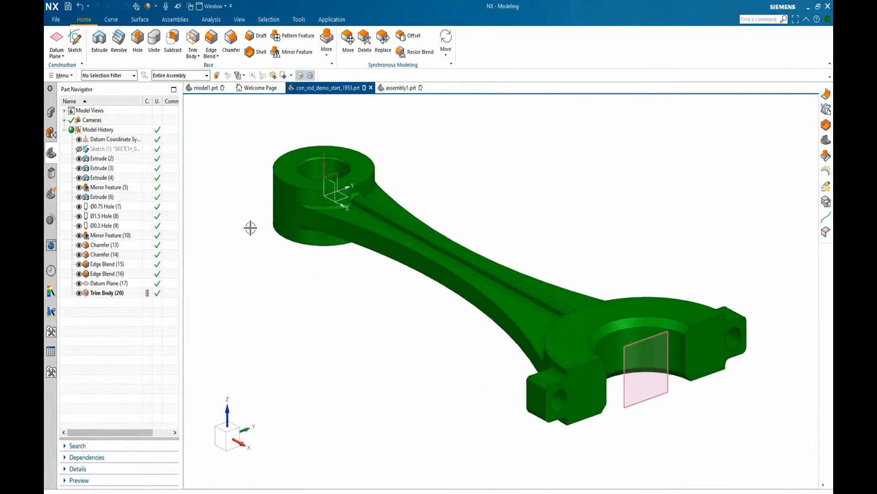
{"action": "left_click", "coordinate": [400, 87]}
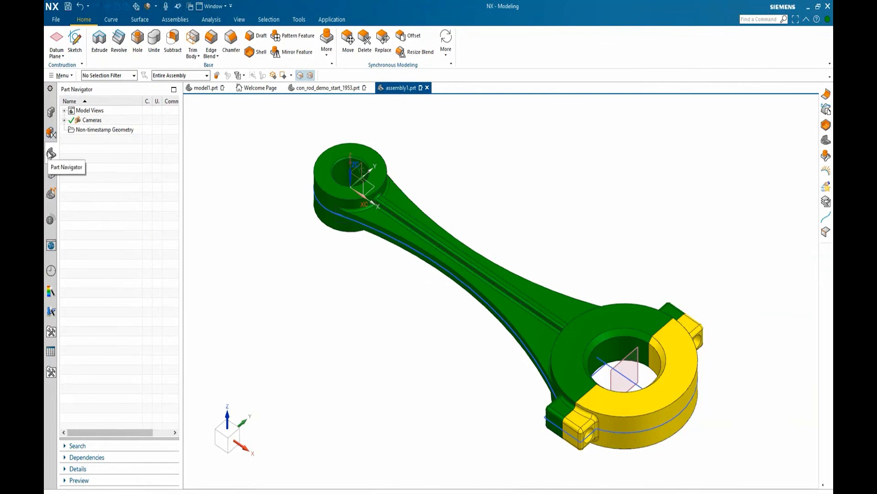
{"action": "left_click", "coordinate": [50, 113]}
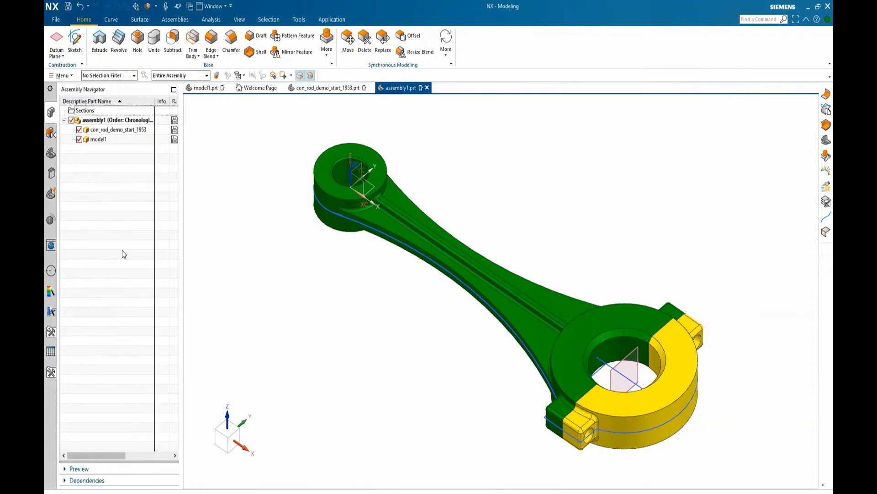
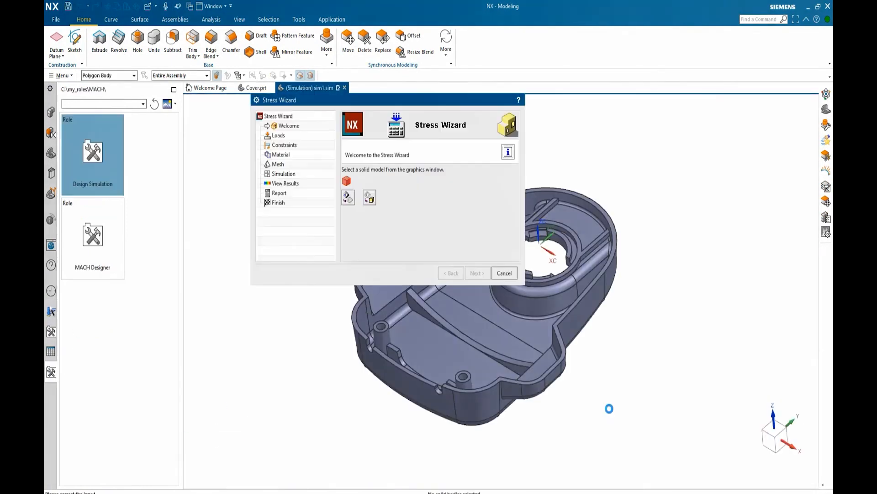
- Choose the cover's solid body as the model to analyze in the Stress Wizard and proceed to the loads
{"action": "left_click_drag", "start_coordinate": [356, 101], "coordinate": [288, 101]}
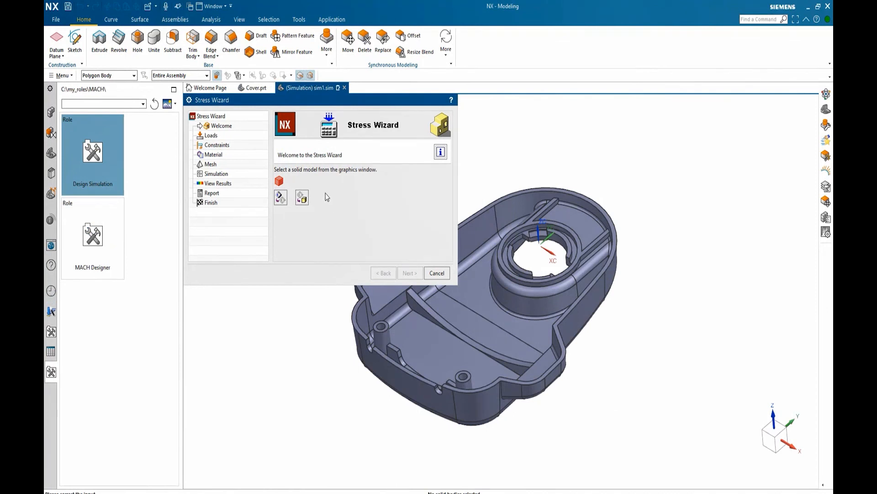
{"action": "left_click", "coordinate": [493, 304]}
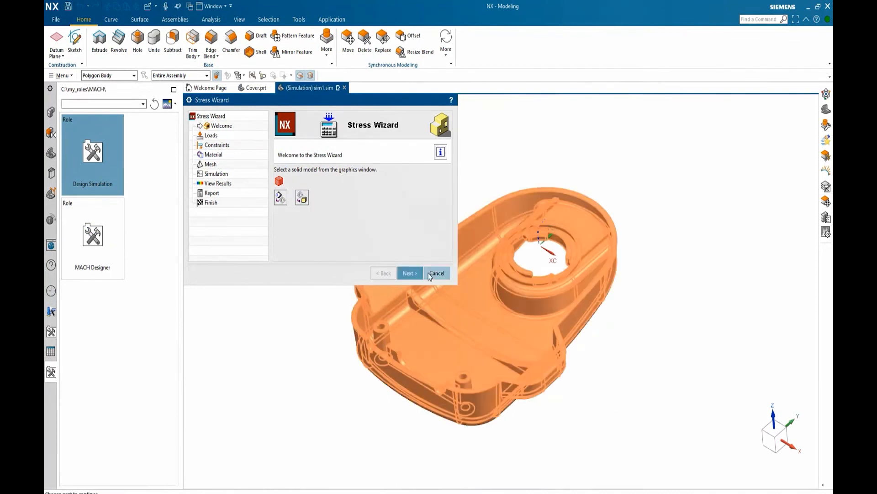
{"action": "left_click", "coordinate": [414, 274]}
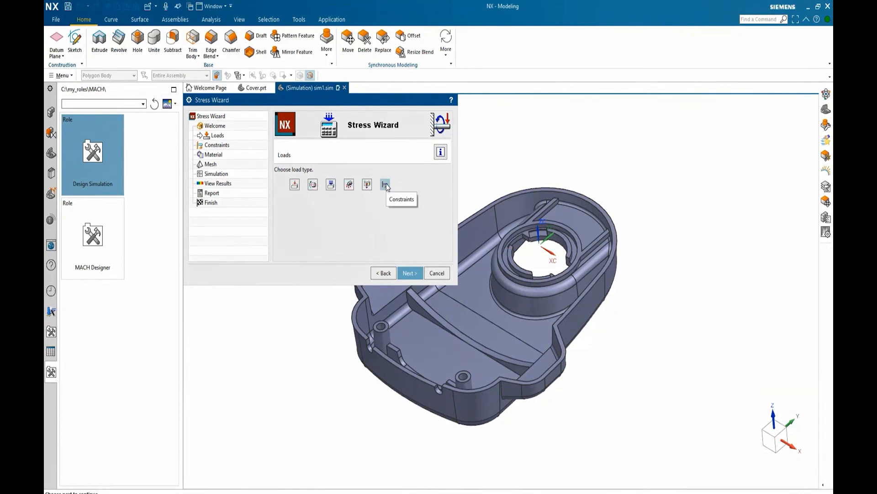
- Apply a pressure load of 1 Pa to the three inner floor faces of the cover and proceed to the constraints
{"action": "left_click", "coordinate": [331, 184]}
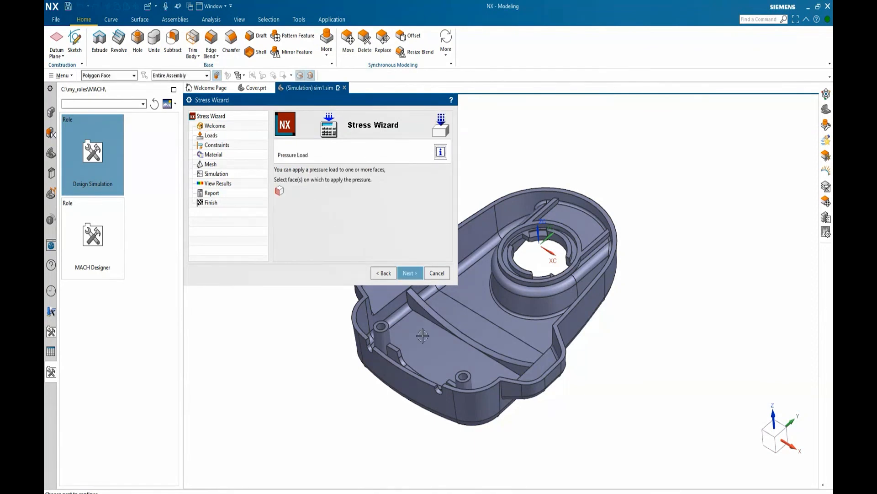
{"action": "left_click", "coordinate": [423, 336]}
{"action": "left_click", "coordinate": [462, 314]}
{"action": "left_click", "coordinate": [470, 295]}
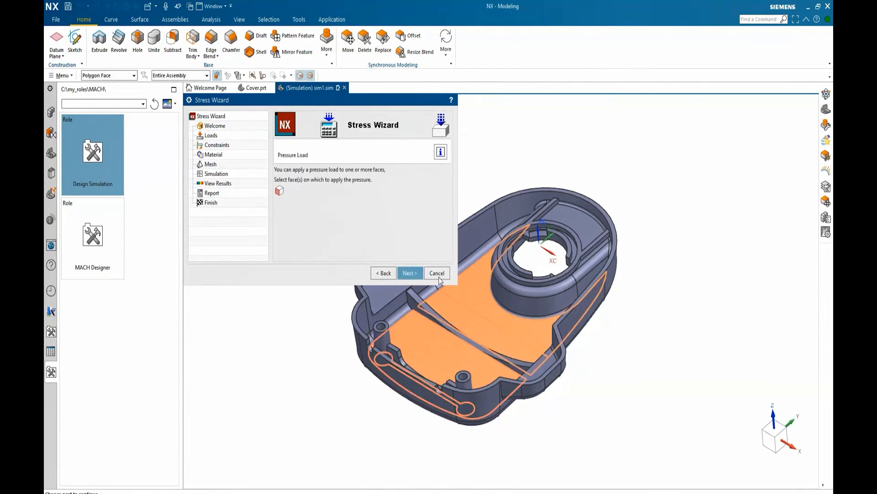
{"action": "left_click", "coordinate": [410, 273]}
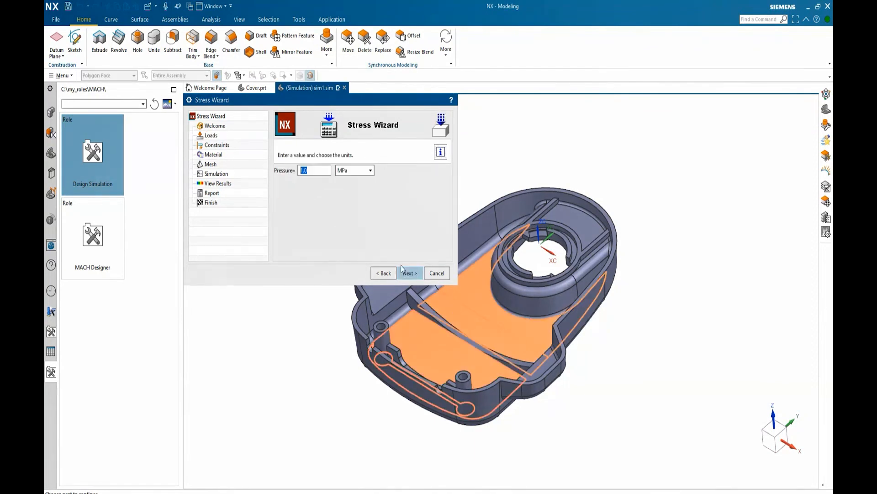
{"action": "left_click", "coordinate": [368, 172]}
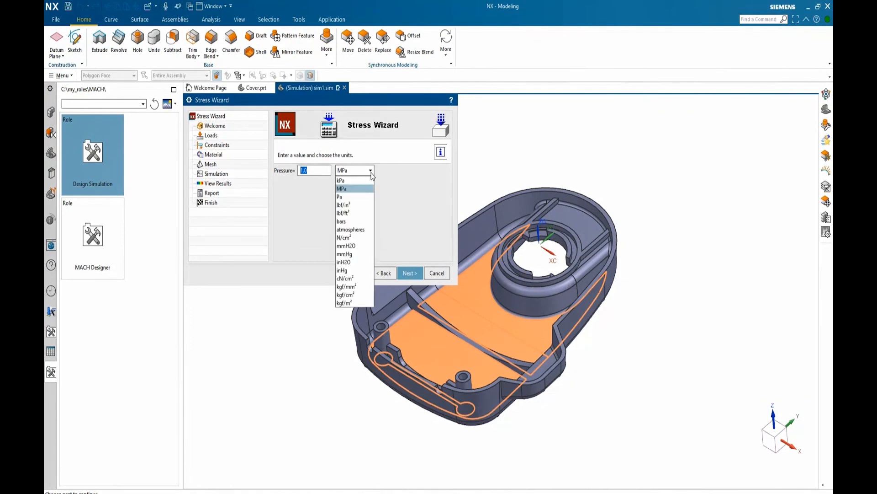
{"action": "left_click", "coordinate": [356, 195]}
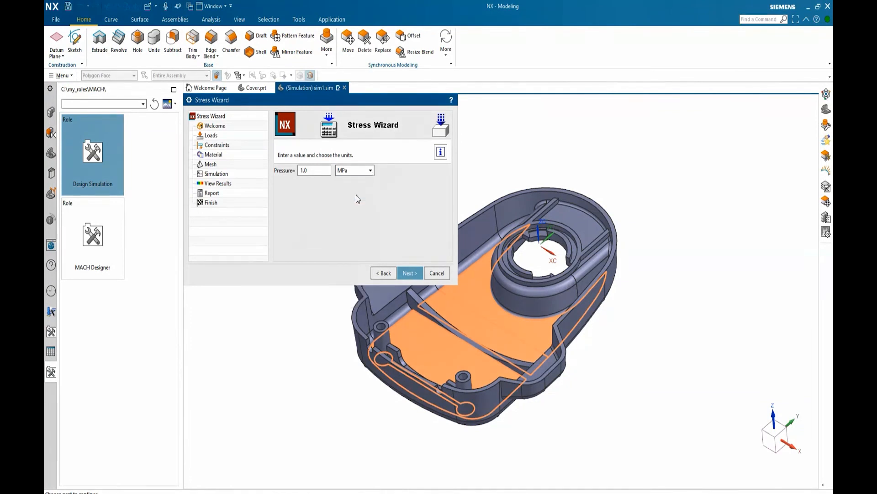
{"action": "left_click", "coordinate": [405, 273]}
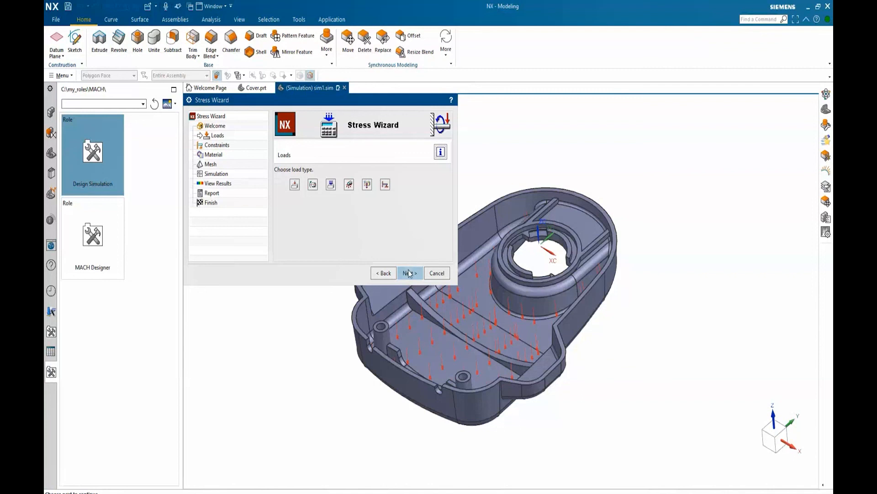
{"action": "left_click", "coordinate": [409, 273]}
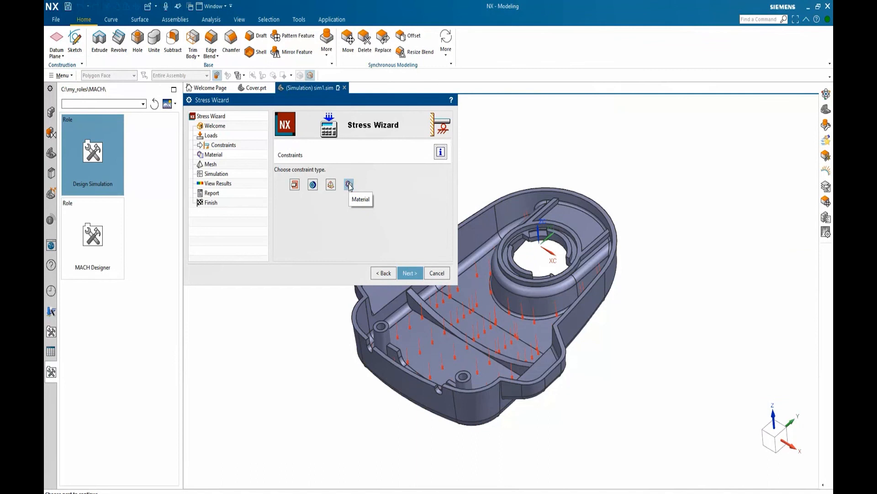
- Add a fixed constraint to the top faces of both screw bosses and the two opposing tab faces in the round opening, and proceed to the material
{"action": "left_click", "coordinate": [295, 184]}
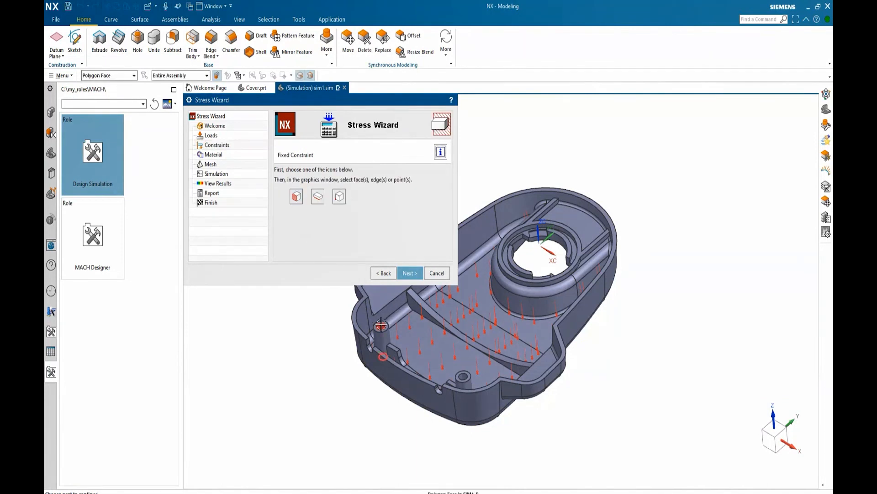
{"action": "left_click", "coordinate": [381, 325]}
{"action": "left_click", "coordinate": [462, 374]}
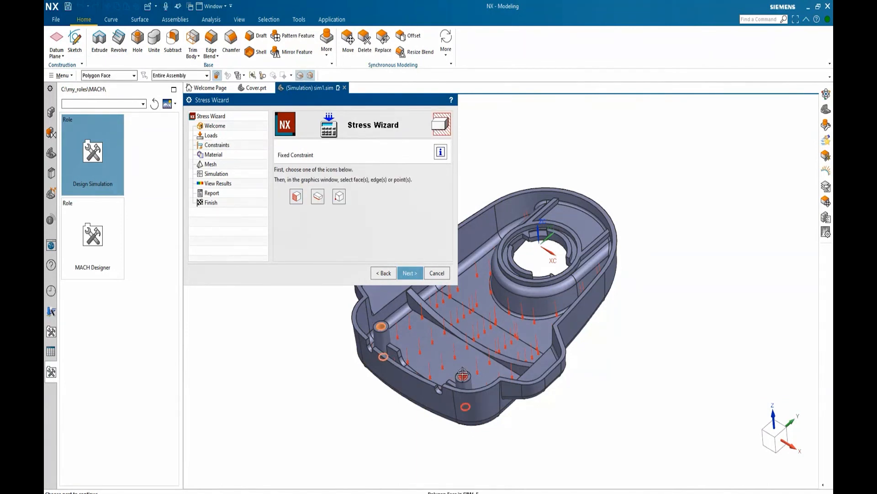
{"action": "left_click", "coordinate": [462, 374]}
{"action": "left_click", "coordinate": [534, 234]}
{"action": "left_click", "coordinate": [539, 277]}
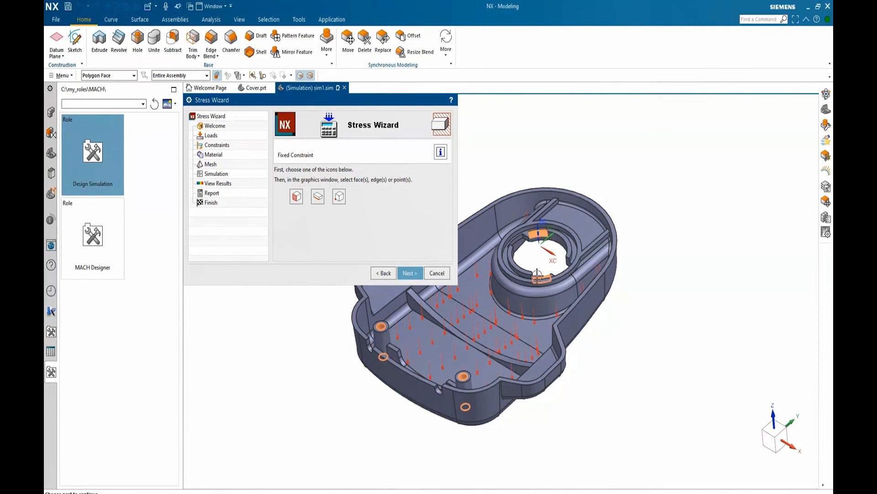
{"action": "left_click", "coordinate": [419, 273]}
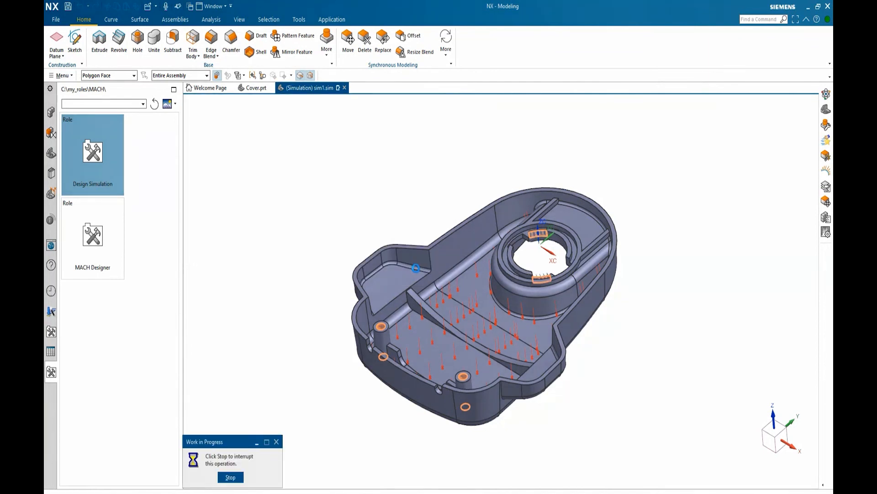
{"action": "left_click", "coordinate": [410, 272]}
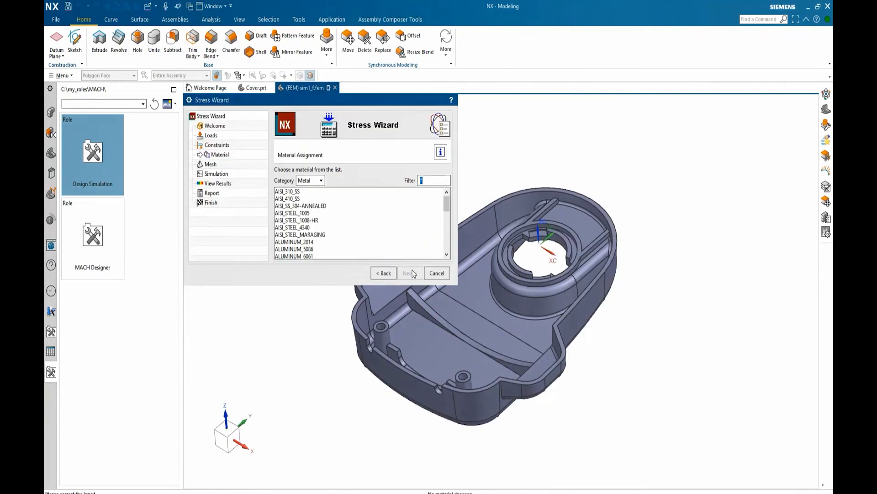
- Assign the ABS material from the Plastic category to the cover
{"action": "left_click", "coordinate": [321, 181]}
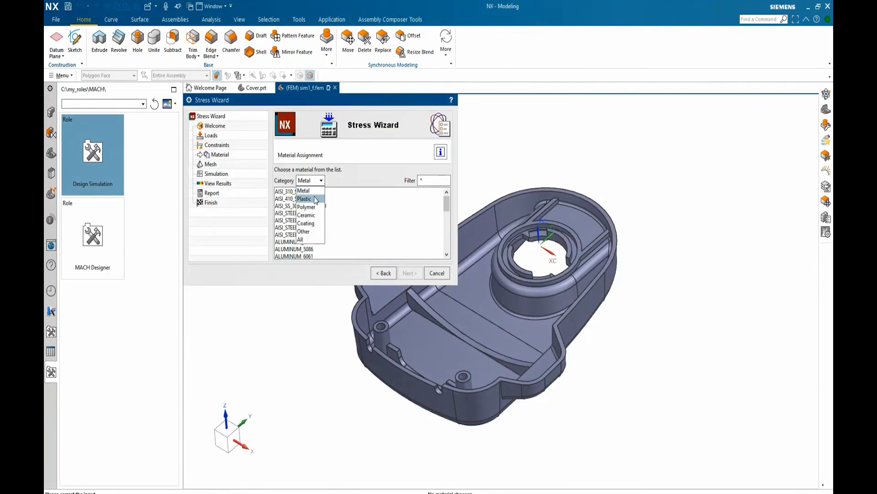
{"action": "left_click", "coordinate": [317, 200]}
{"action": "left_click", "coordinate": [284, 192]}
{"action": "left_click", "coordinate": [410, 273]}
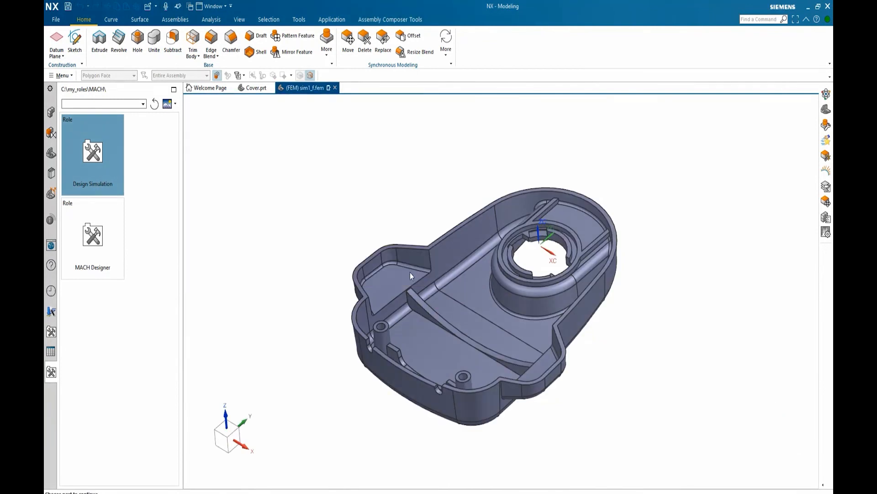
- Mesh the cover with the default settings and run the structural analysis, closing the solver monitor and information windows
{"action": "left_click", "coordinate": [409, 271]}
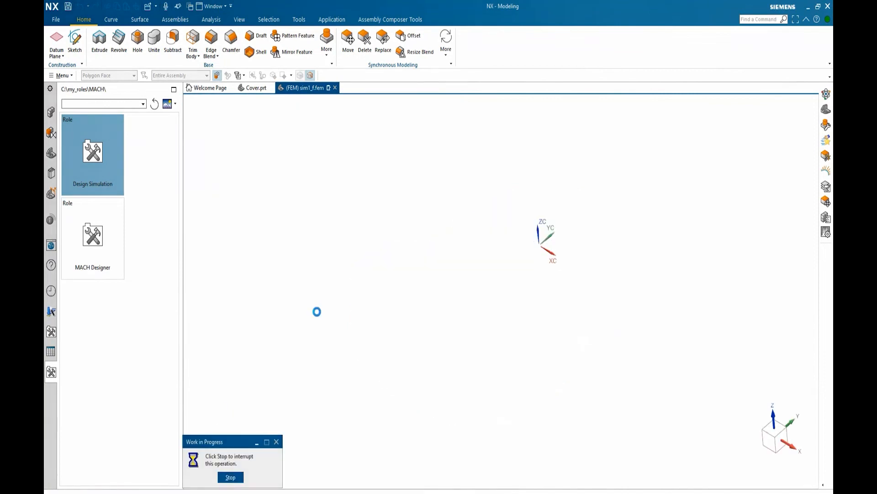
{"action": "left_click", "coordinate": [287, 192]}
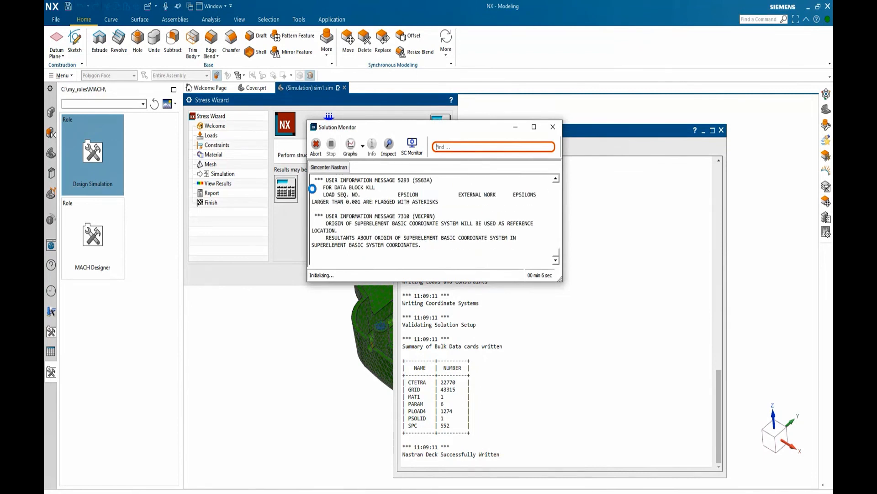
{"action": "left_click", "coordinate": [454, 260]}
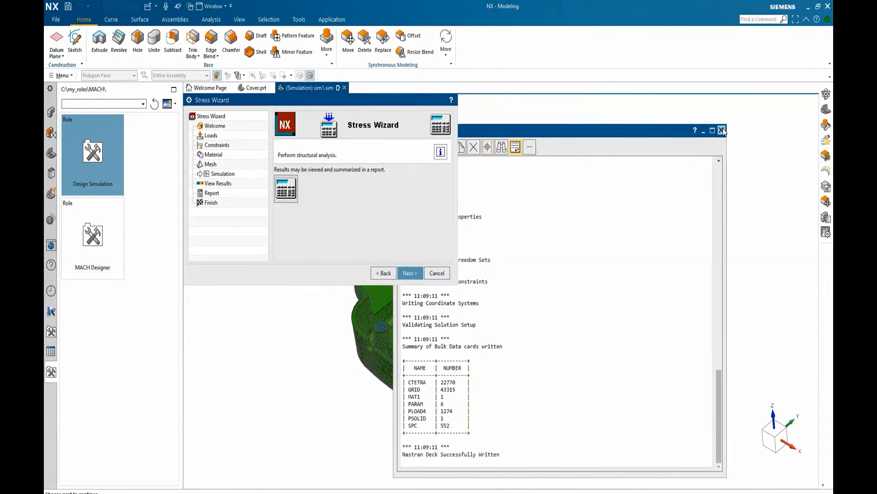
{"action": "left_click", "coordinate": [722, 131]}
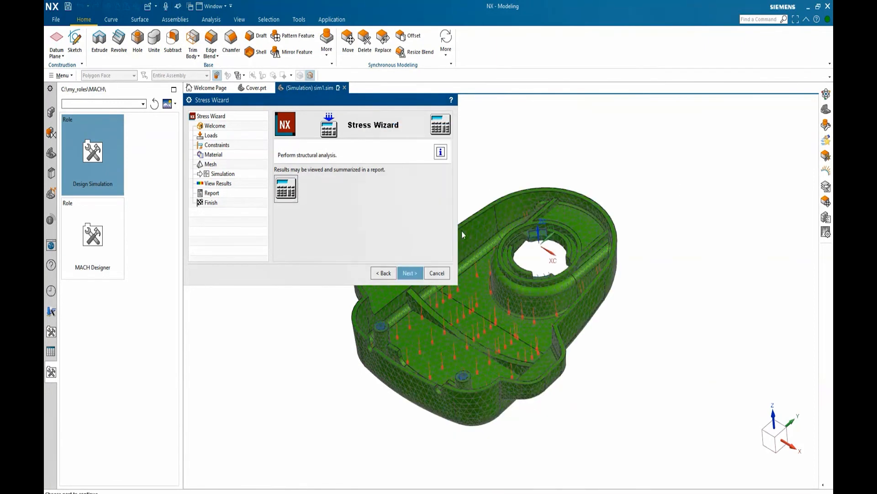
- Review the displacement, stress and safety factor plots of the cover, and play and stop the displacement animation
{"action": "left_click", "coordinate": [412, 273]}
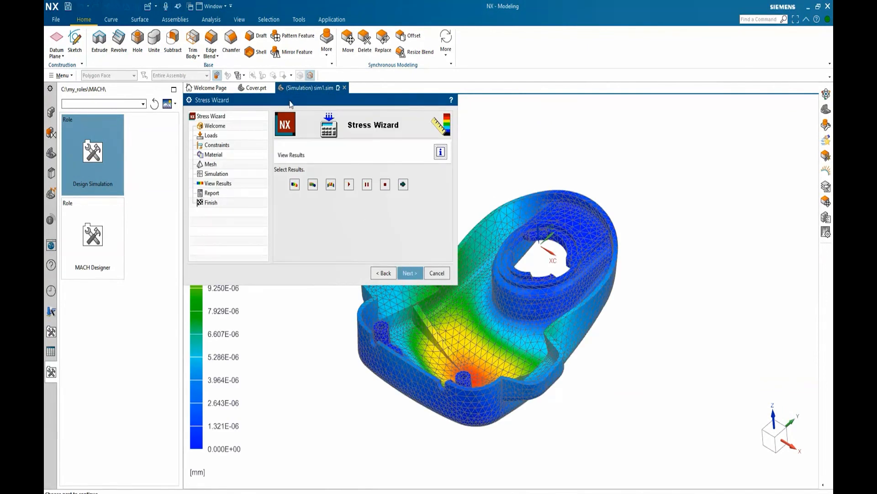
{"action": "left_click_drag", "start_coordinate": [290, 104], "coordinate": [650, 106]}
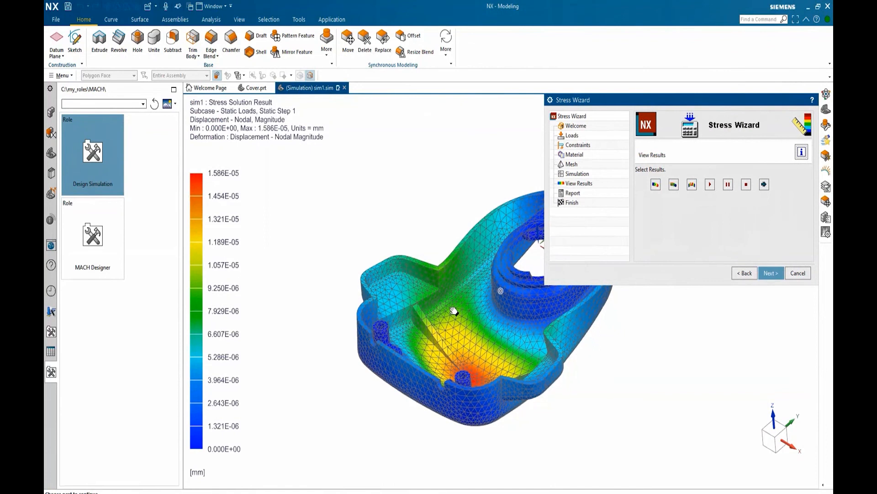
{"action": "middle_click_drag", "start_coordinate": [454, 310], "coordinate": [474, 324]}
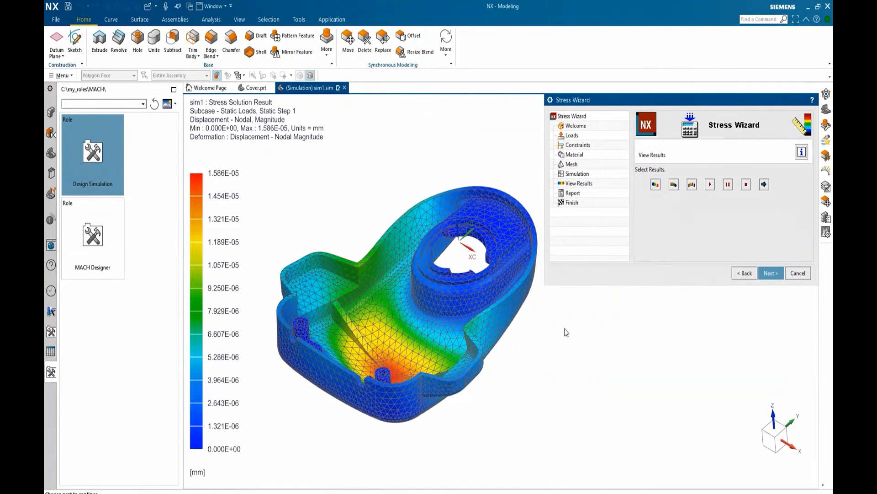
{"action": "left_click", "coordinate": [673, 185]}
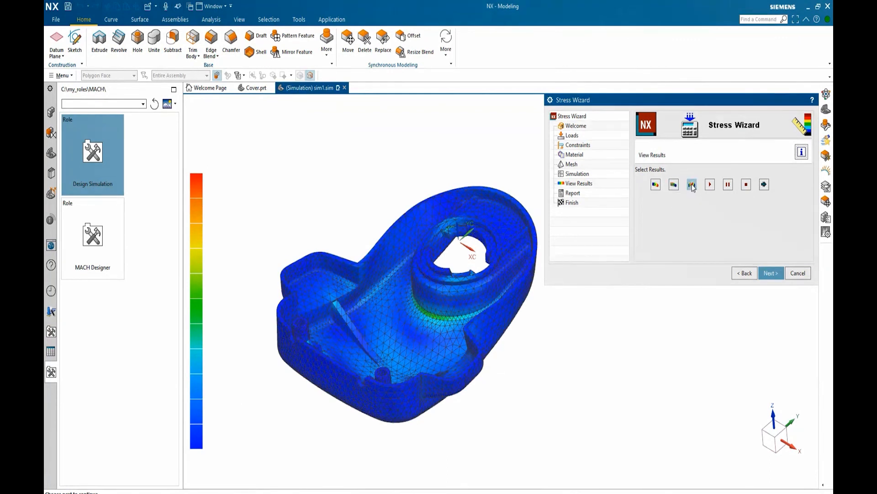
{"action": "left_click", "coordinate": [692, 185]}
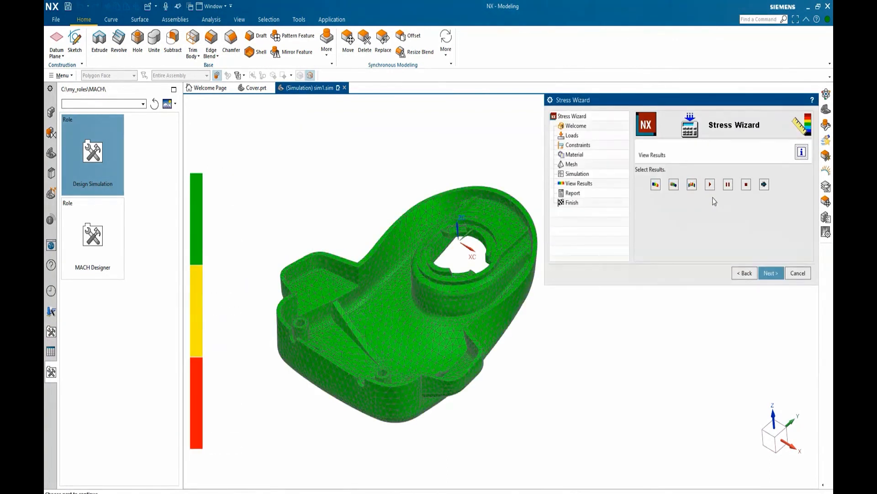
{"action": "left_click", "coordinate": [656, 185]}
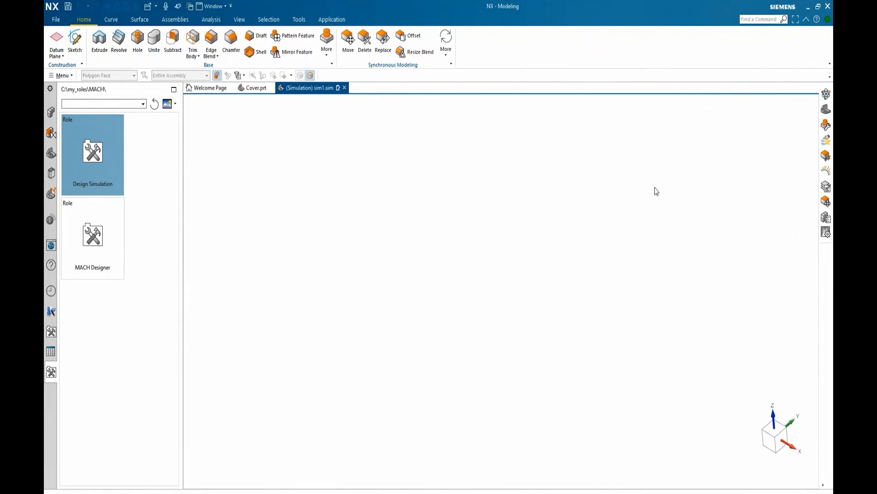
{"action": "left_click", "coordinate": [710, 185]}
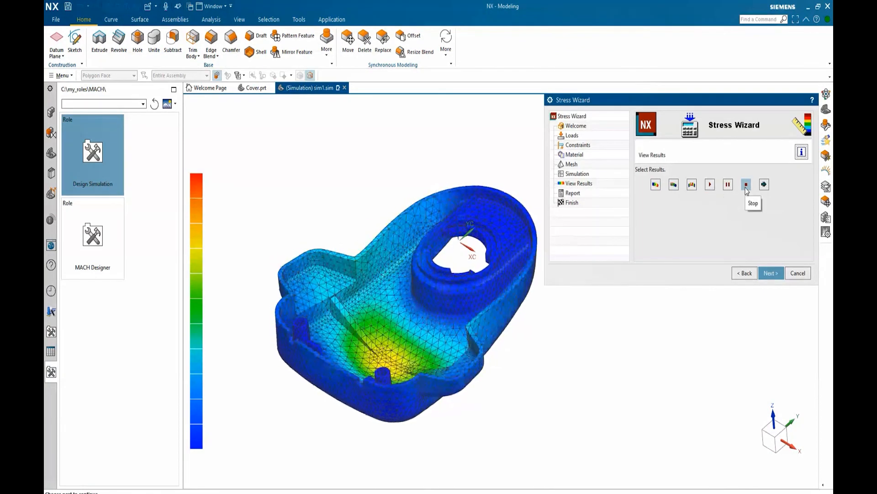
{"action": "left_click", "coordinate": [746, 185]}
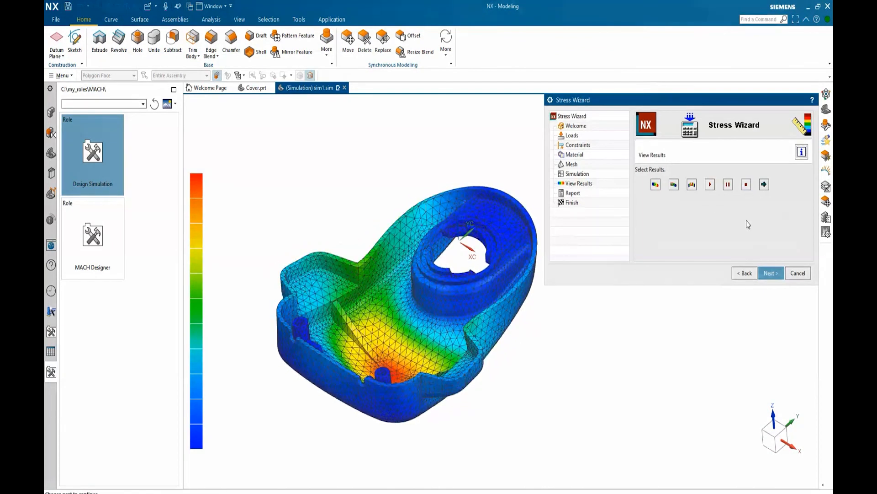
- Create the result snapshots for the report and display the simulation report
{"action": "left_click", "coordinate": [770, 273]}
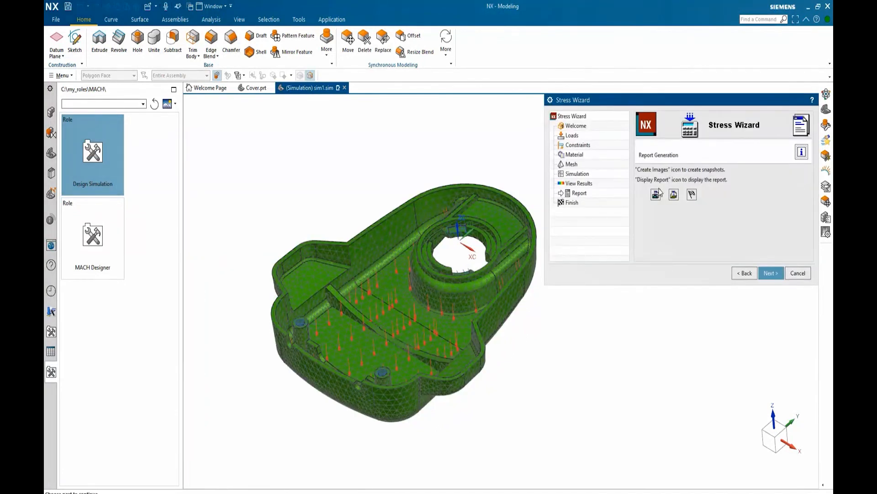
{"action": "left_click", "coordinate": [656, 195]}
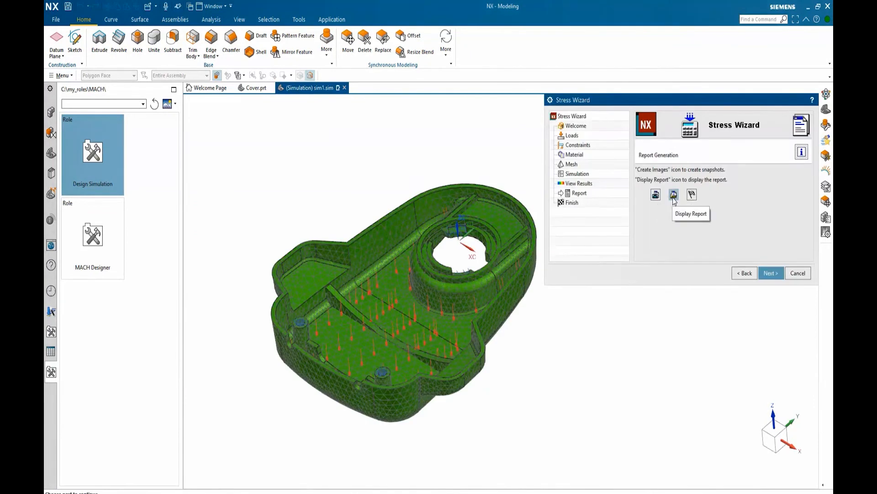
{"action": "left_click", "coordinate": [674, 197]}
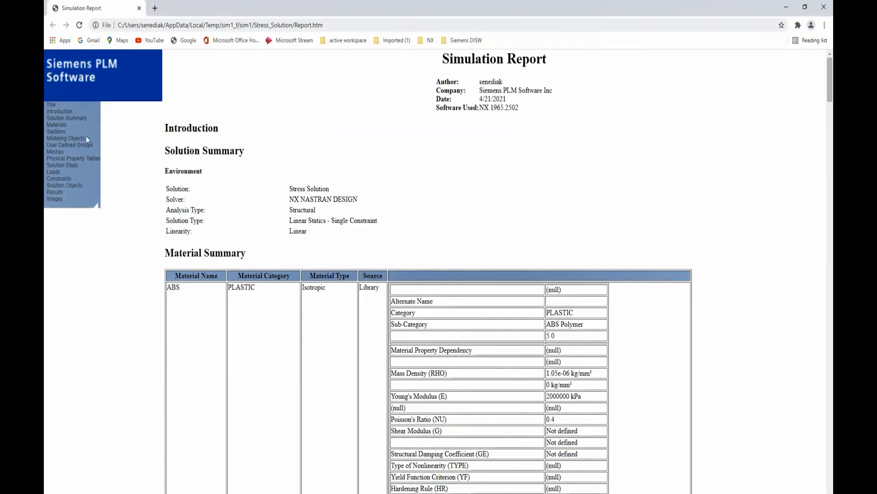
- Examine the materials, physical properties, loads, constraints and results sections of the simulation report, including its result images
{"action": "left_click", "coordinate": [57, 132]}
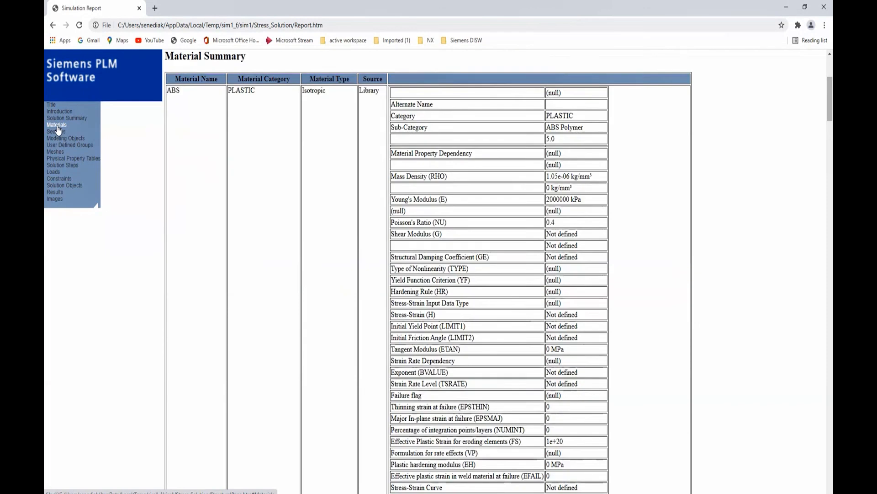
{"action": "left_click", "coordinate": [56, 159]}
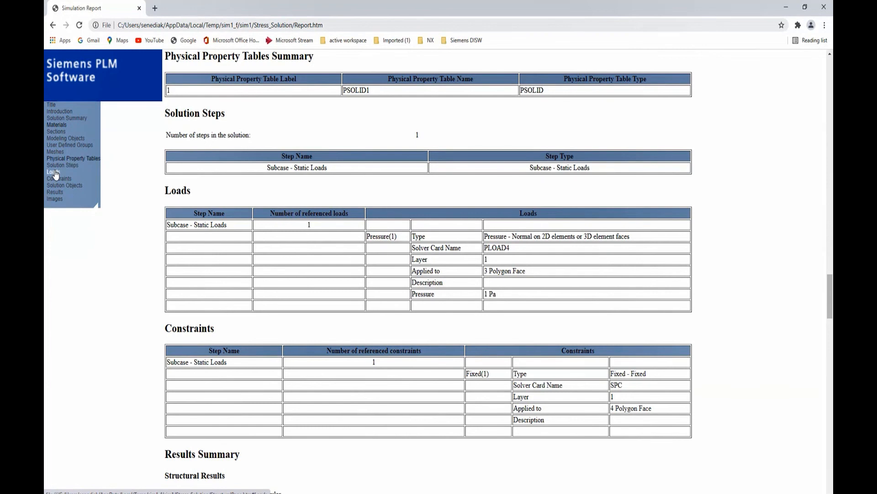
{"action": "left_click", "coordinate": [53, 172]}
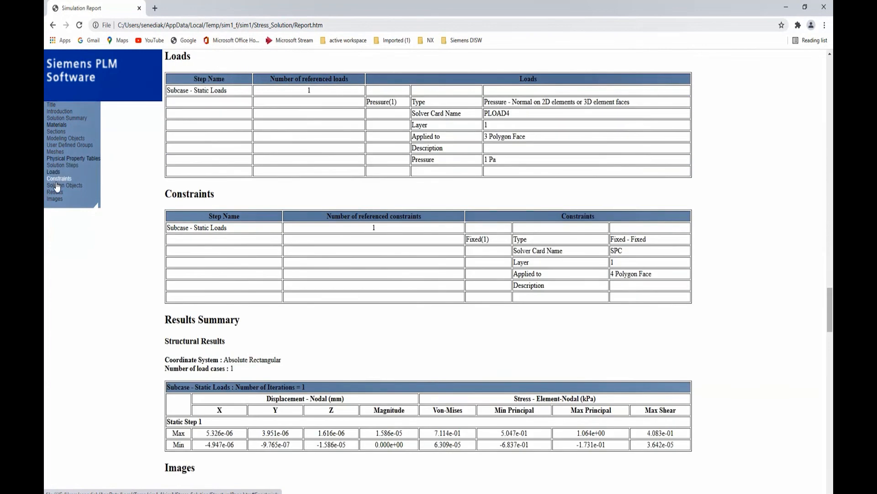
{"action": "left_click", "coordinate": [55, 192]}
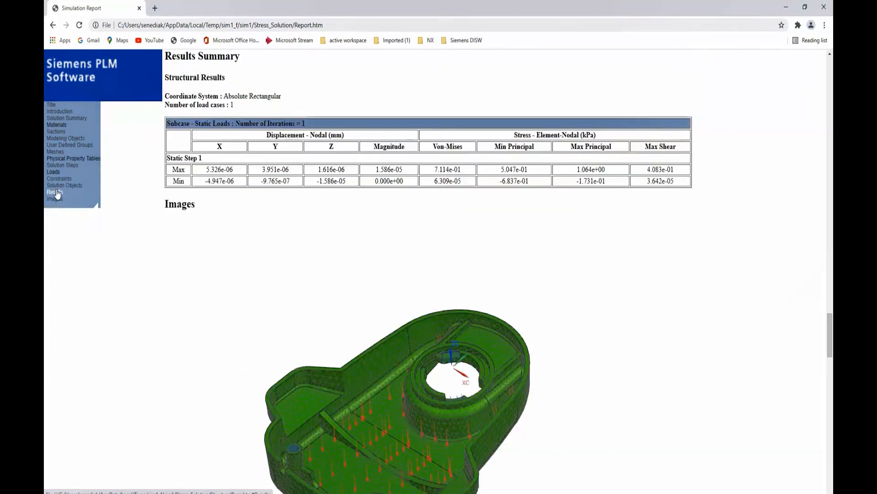
{"action": "scroll", "coordinate": [388, 290], "scroll_direction": "down", "scroll_amount": 1}
{"action": "scroll", "coordinate": [544, 324], "scroll_direction": "down", "scroll_amount": 15}
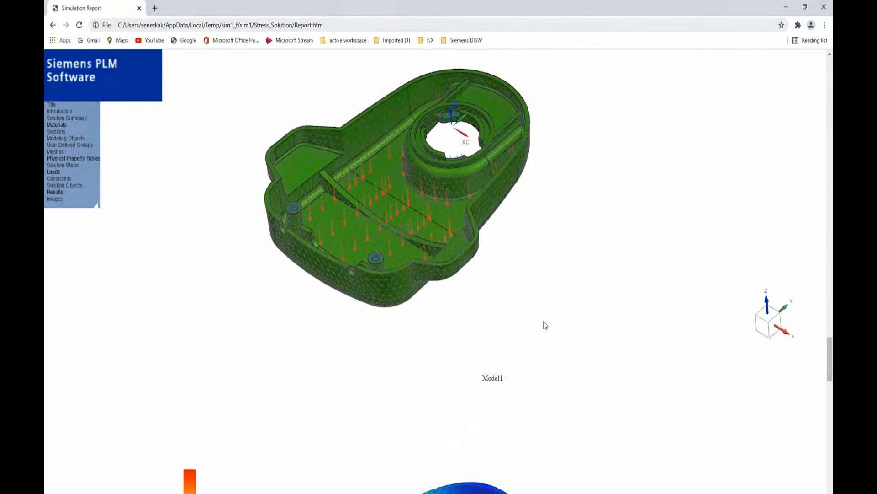
{"action": "scroll", "coordinate": [593, 312], "scroll_direction": "down", "scroll_amount": 14}
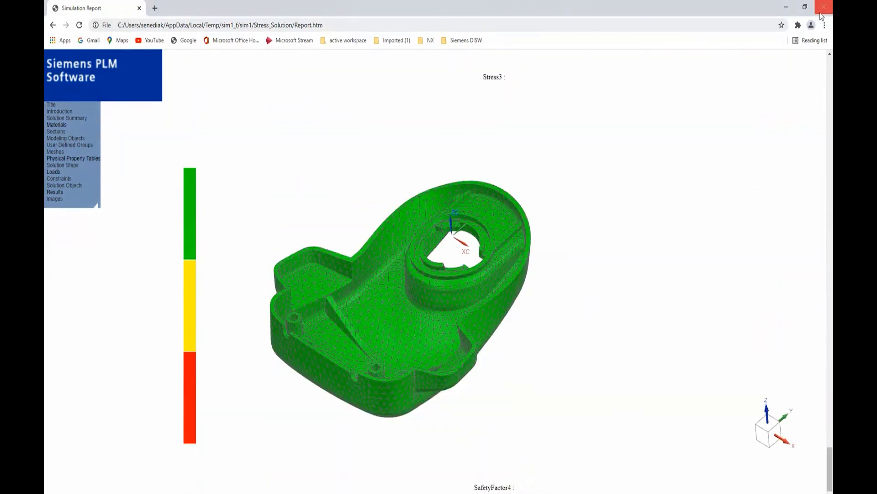
- Close the simulation report and advance the Stress Wizard to its Finish stage, moving the wizard window aside
{"action": "left_click", "coordinate": [824, 7]}
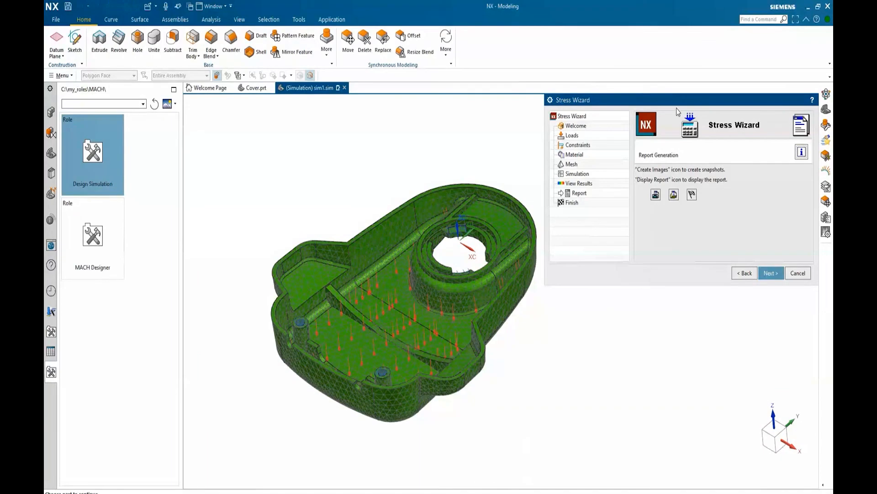
{"action": "left_click_drag", "start_coordinate": [675, 105], "coordinate": [327, 107]}
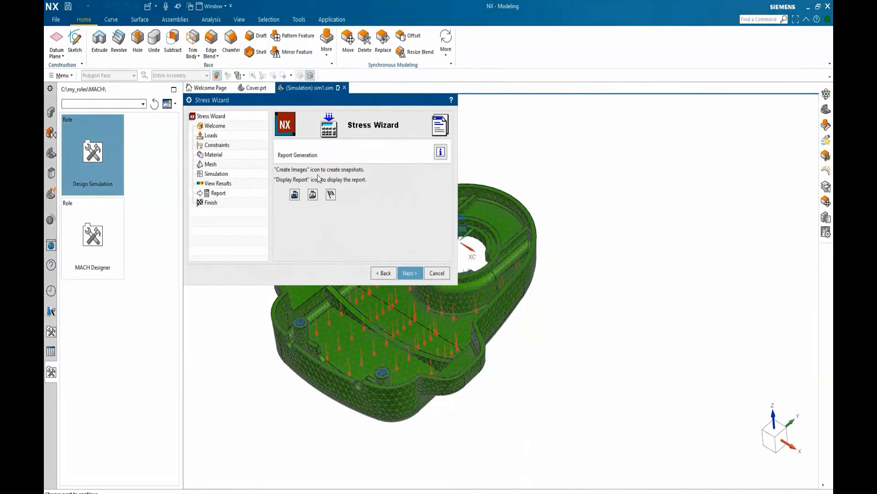
{"action": "left_click", "coordinate": [329, 195]}
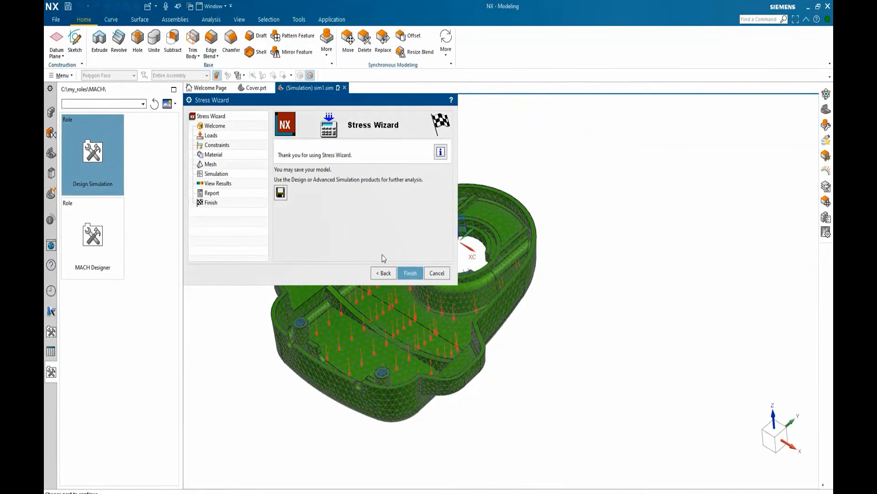
- Save the simulation as sim1.sim in the folder C:\NX_MACH_demo\demo\CAE\stress and finish the Stress Wizard
{"action": "left_click", "coordinate": [281, 192]}
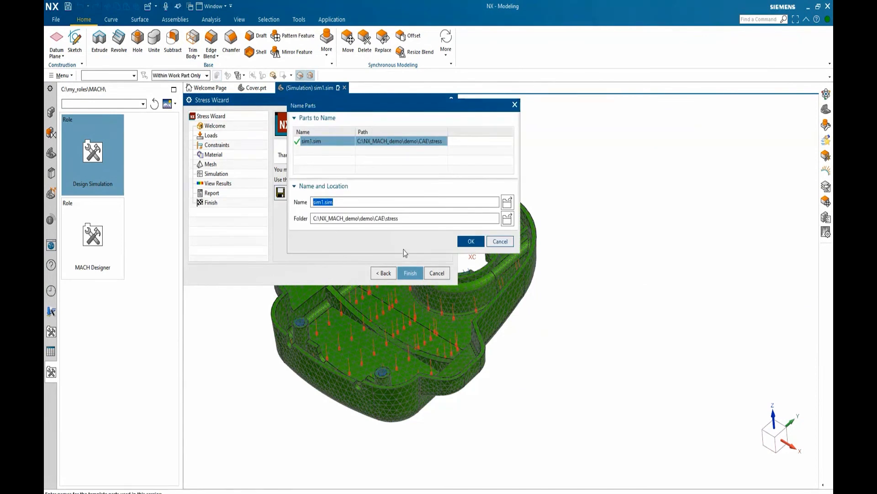
{"action": "left_click", "coordinate": [470, 248]}
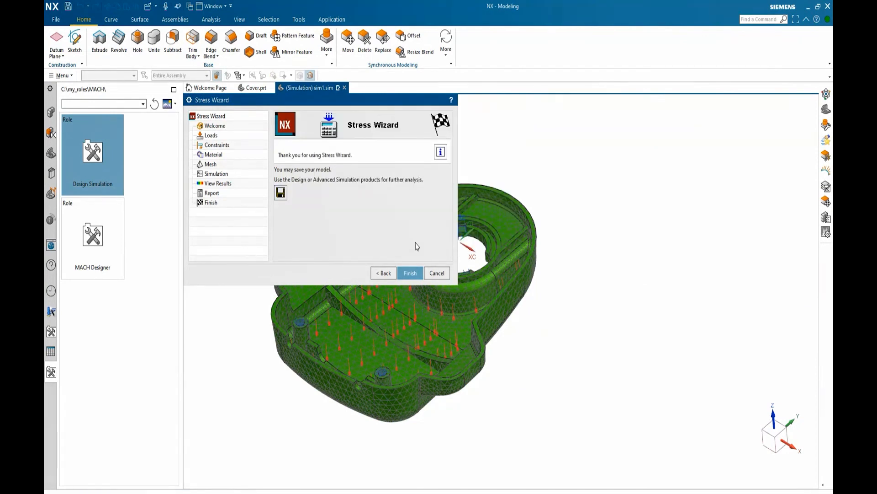
{"action": "left_click", "coordinate": [410, 273]}
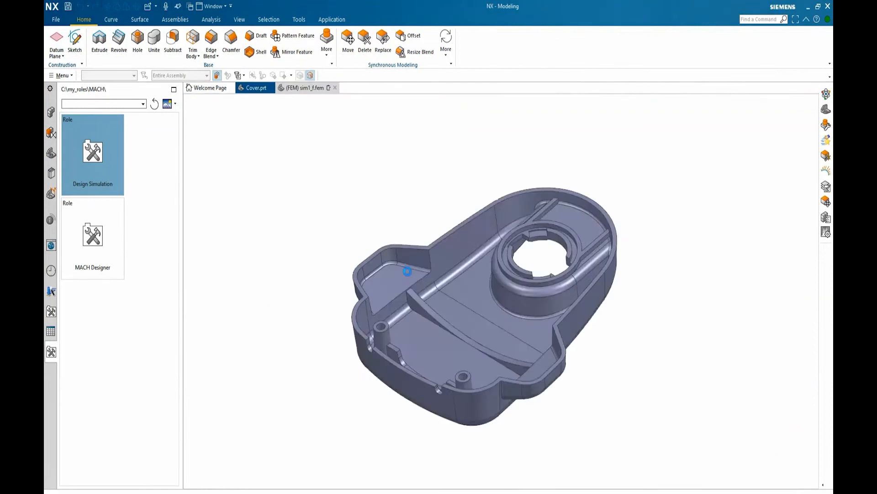